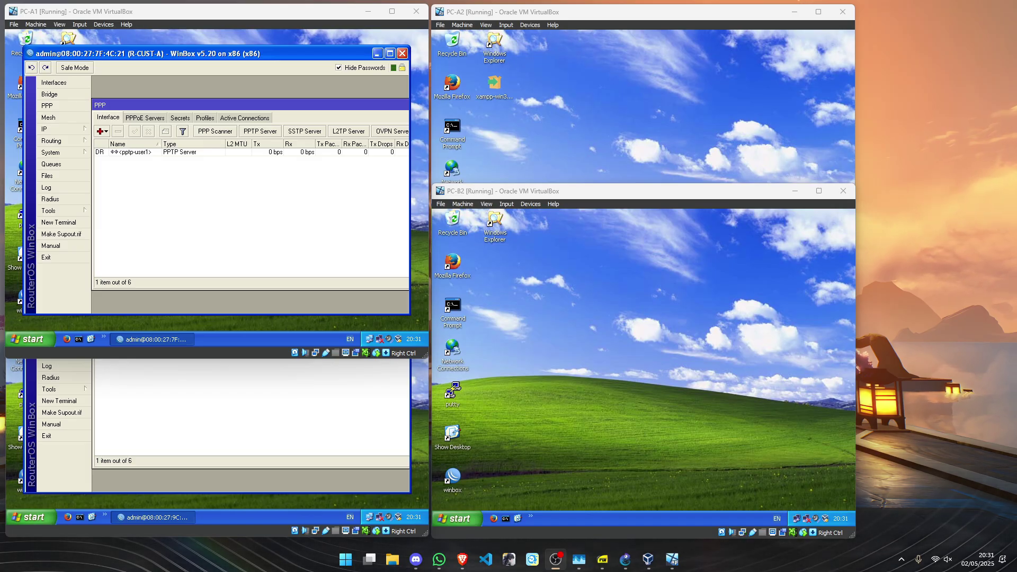
Switch to GNS3 and close its console pane to examine the full VPN topology, and return to the virtual machines.
{"action": "left_click", "coordinate": [625, 559]}
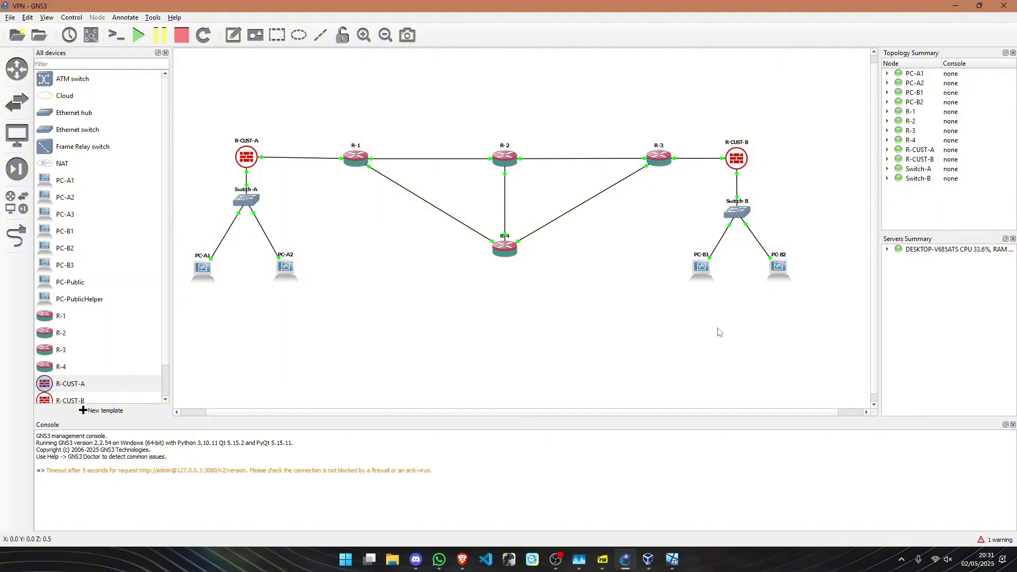
{"action": "left_click", "coordinate": [1013, 424]}
{"action": "left_click", "coordinate": [1003, 539]}
{"action": "left_click", "coordinate": [1013, 425]}
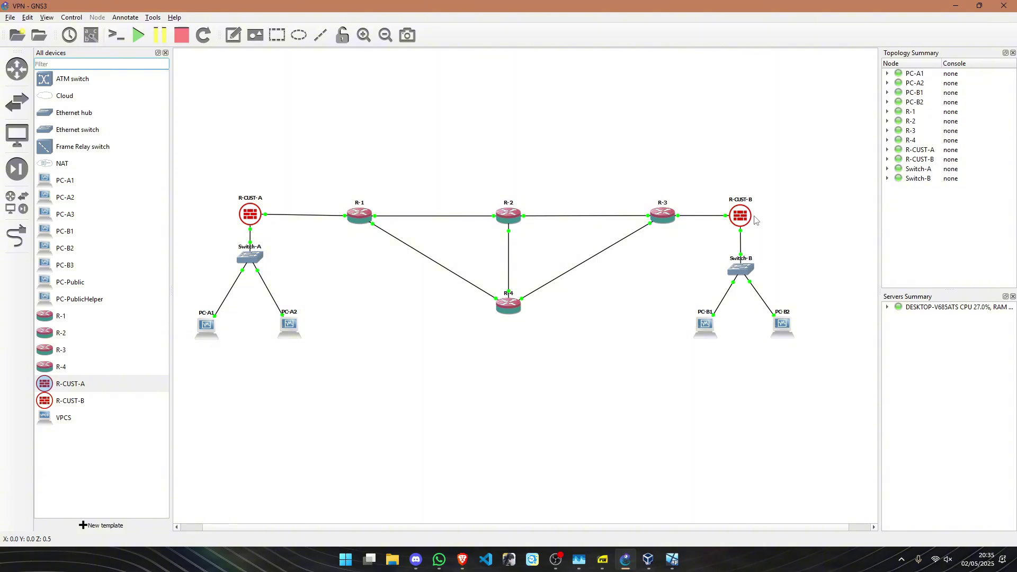
{"action": "left_click", "coordinate": [953, 8]}
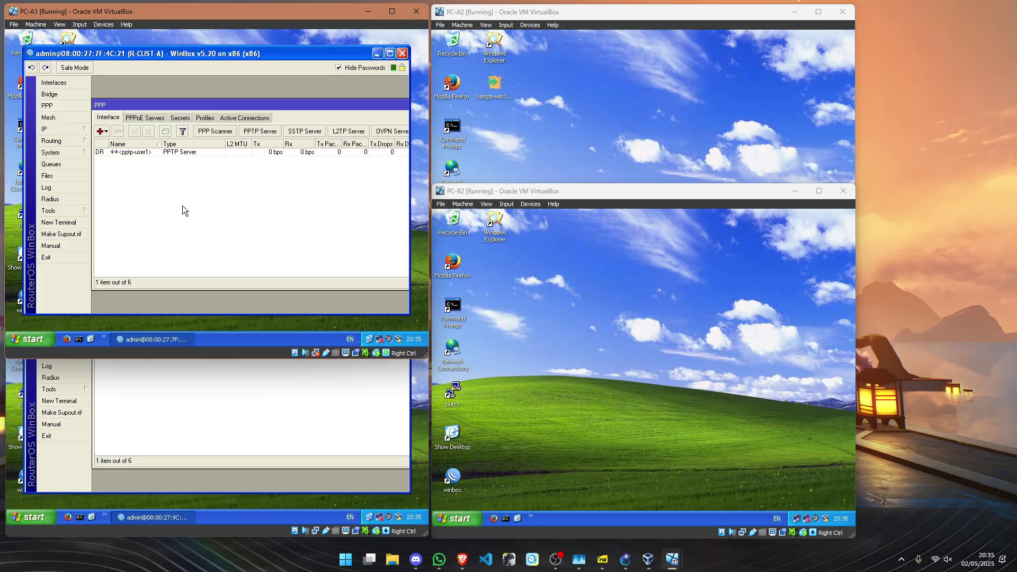
Inspect the pptp-user1 interface on R-CUST-A, and close it together with the PPP window.
{"action": "double_click", "coordinate": [147, 152]}
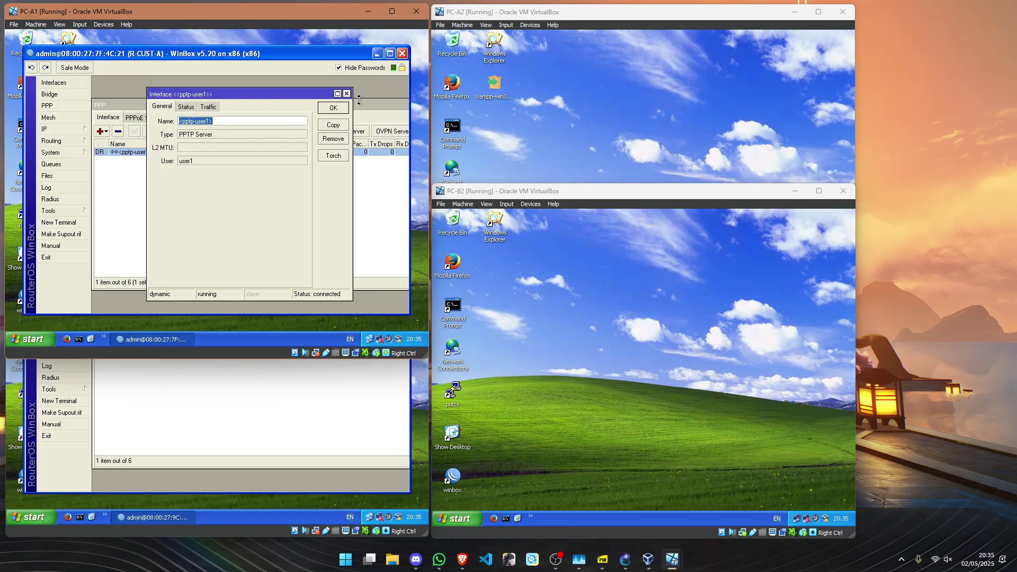
{"action": "left_click", "coordinate": [346, 94]}
{"action": "left_click_drag", "start_coordinate": [361, 105], "coordinate": [280, 114]}
{"action": "left_click", "coordinate": [382, 113]}
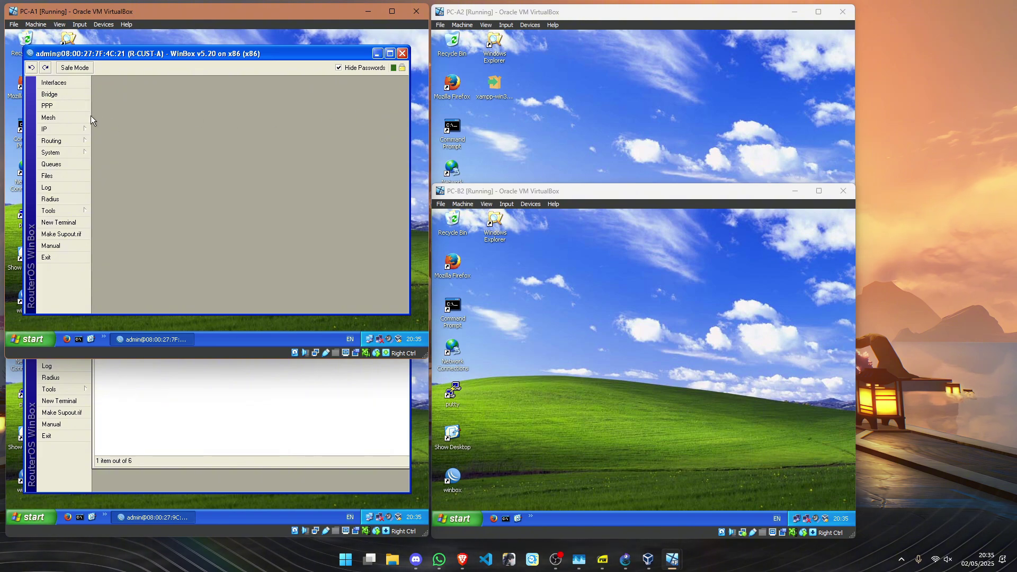
Reopen R-CUST-A's PPP settings and apply the PPTP server configuration with the server enabled.
{"action": "left_click", "coordinate": [64, 105]}
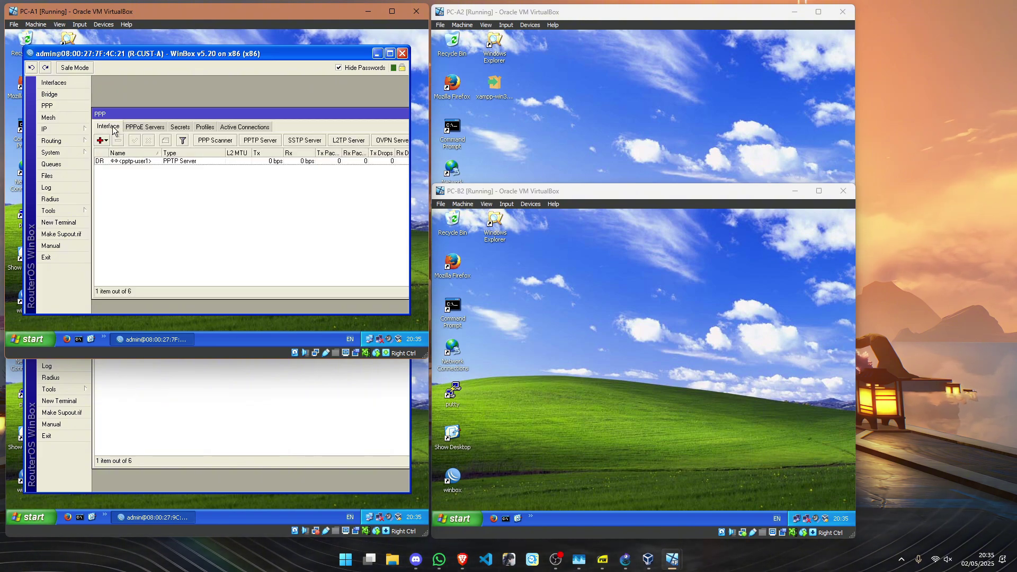
{"action": "left_click", "coordinate": [267, 142]}
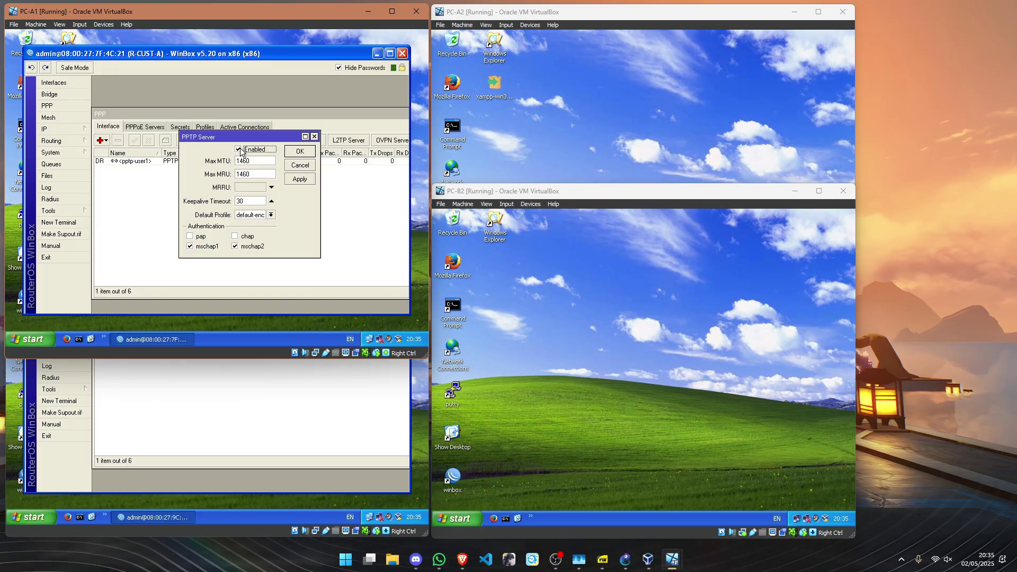
{"action": "left_click", "coordinate": [300, 179]}
{"action": "left_click", "coordinate": [300, 151]}
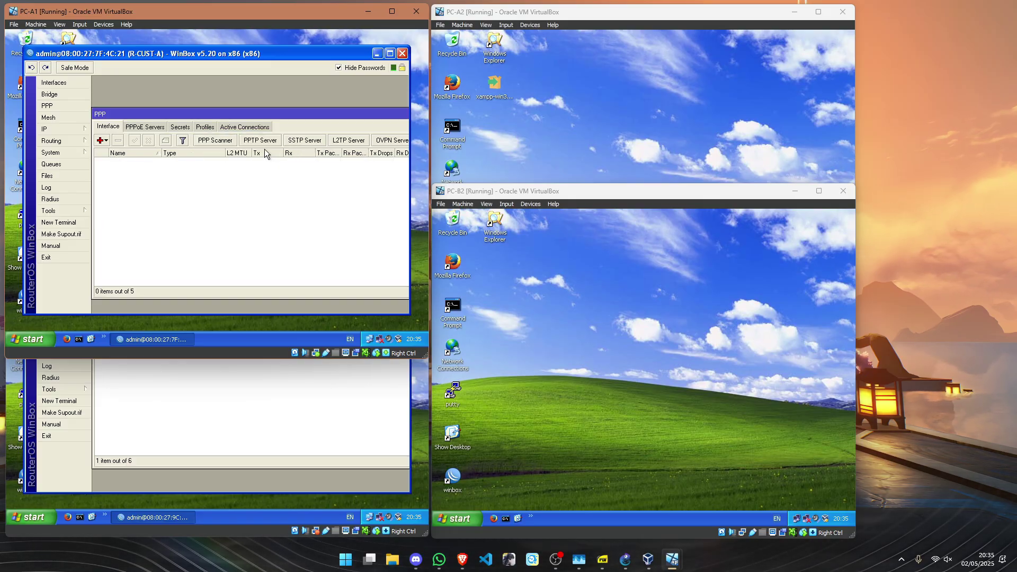
Set the service of R-CUST-A's user1 PPP secret to pptp, save it, and return to the PPP interface list.
{"action": "left_click", "coordinate": [185, 128]}
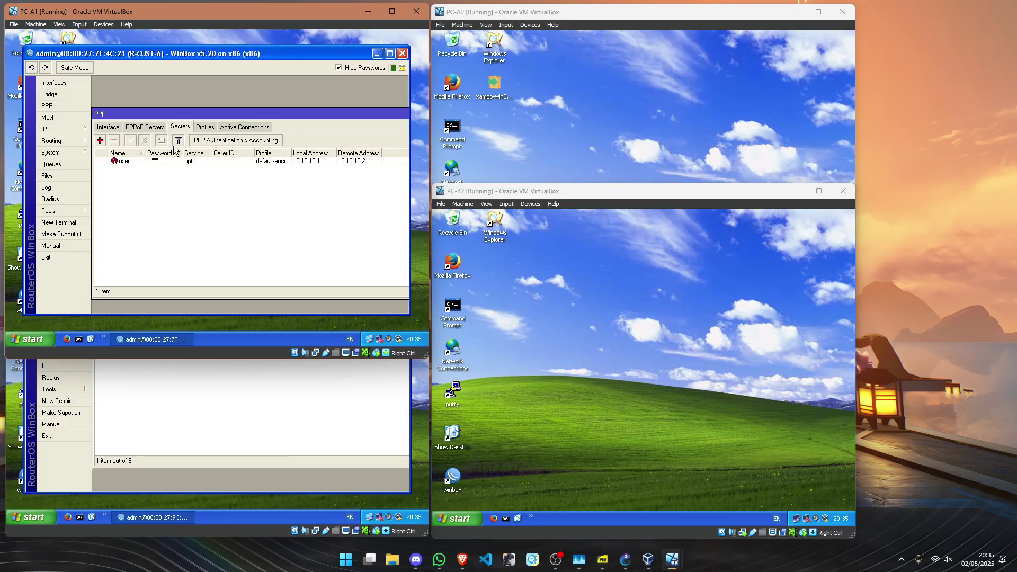
{"action": "double_click", "coordinate": [130, 162]}
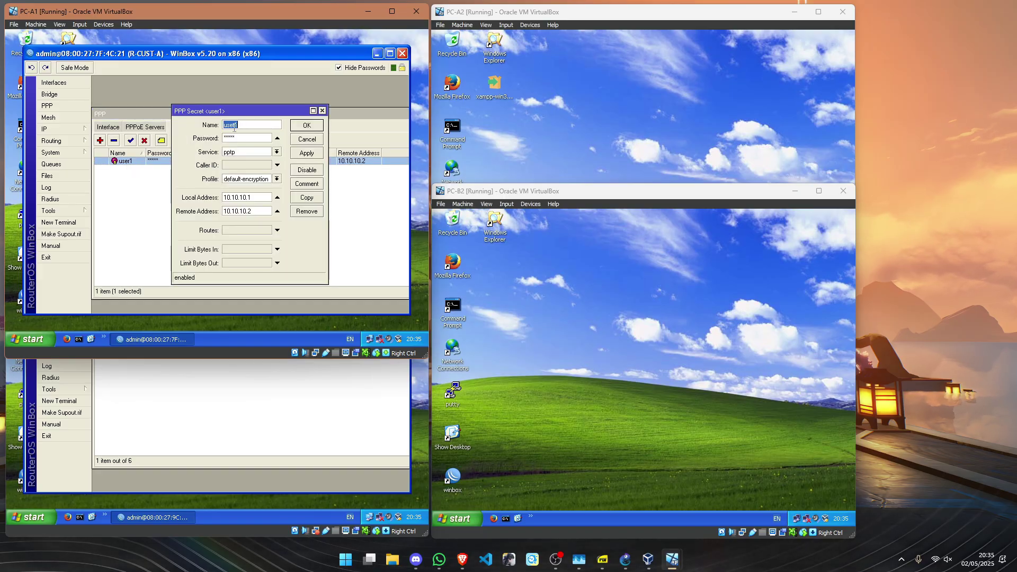
{"action": "left_click", "coordinate": [262, 152]}
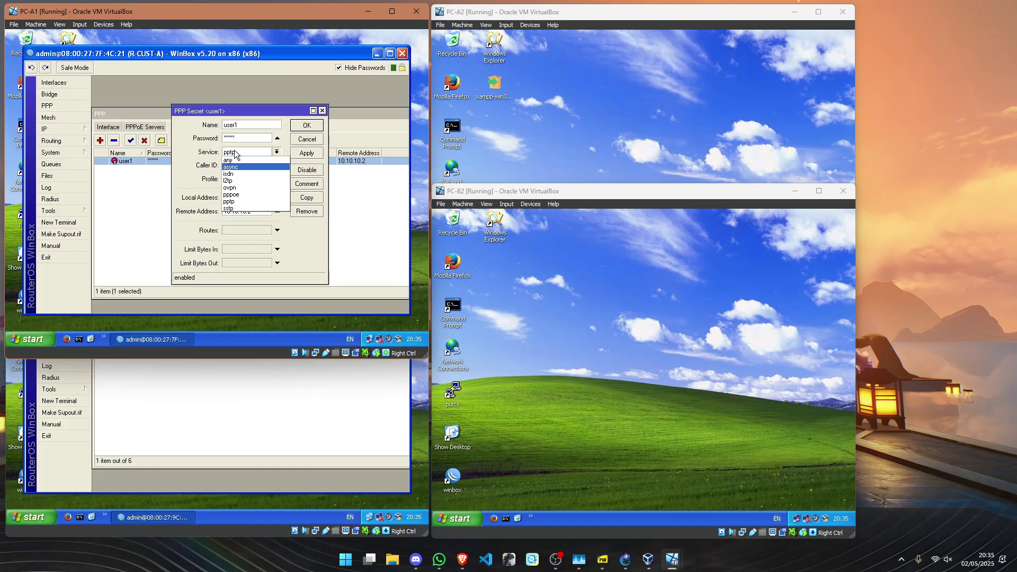
{"action": "left_click", "coordinate": [230, 201]}
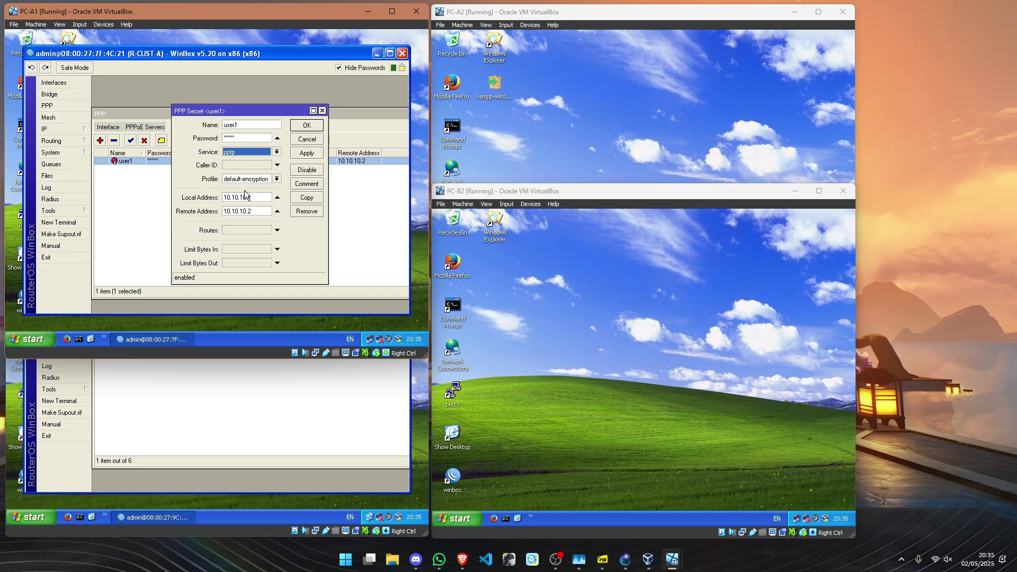
{"action": "left_click_drag", "start_coordinate": [225, 197], "coordinate": [262, 197]}
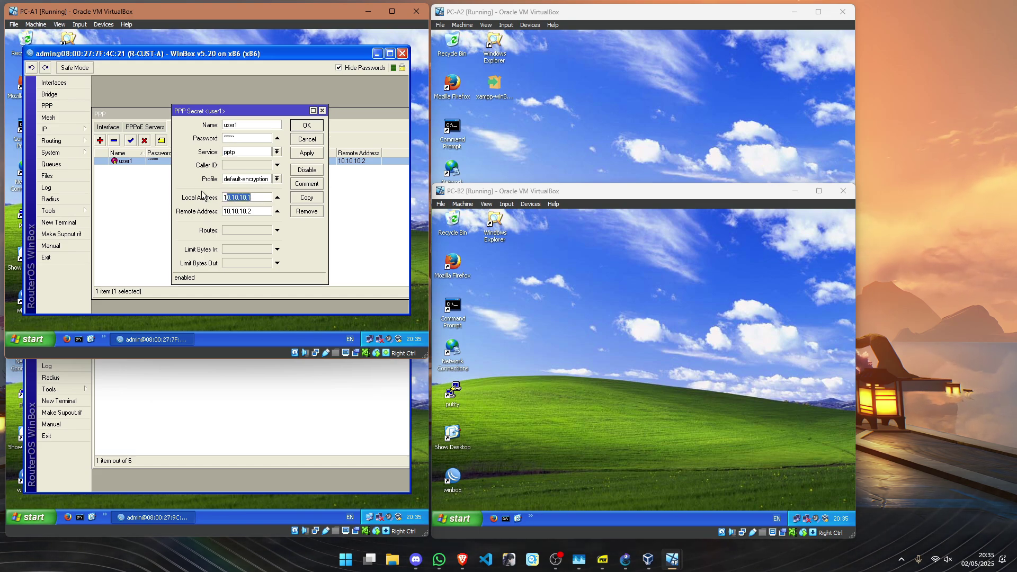
{"action": "left_click", "coordinate": [263, 194]}
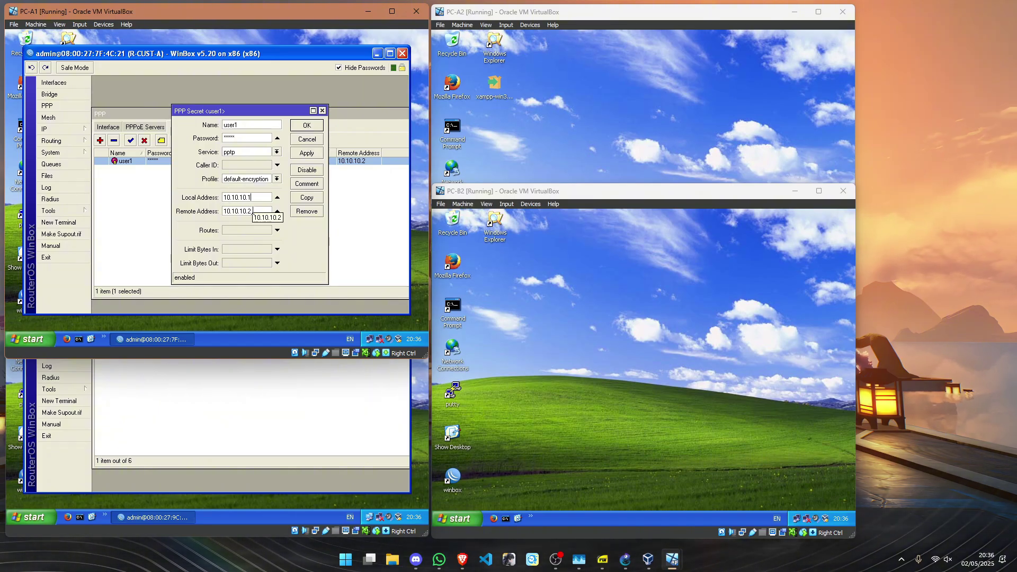
{"action": "left_click", "coordinate": [309, 154]}
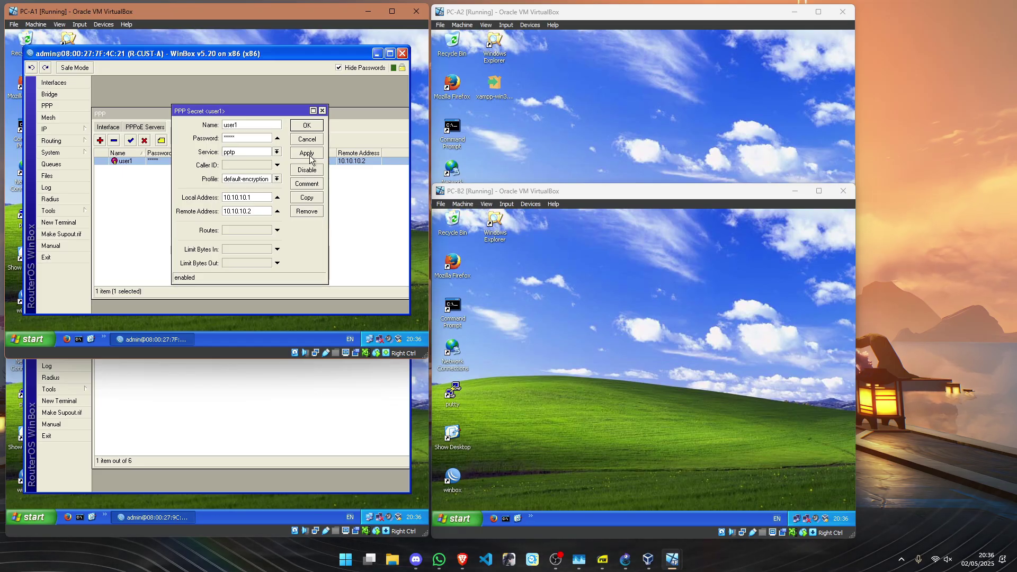
{"action": "left_click", "coordinate": [307, 127]}
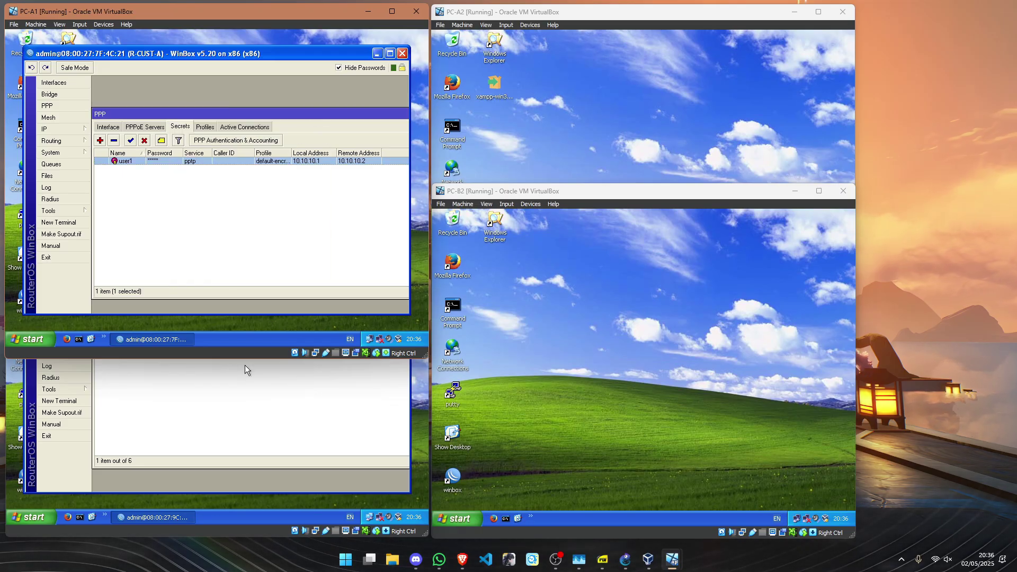
{"action": "left_click", "coordinate": [108, 126]}
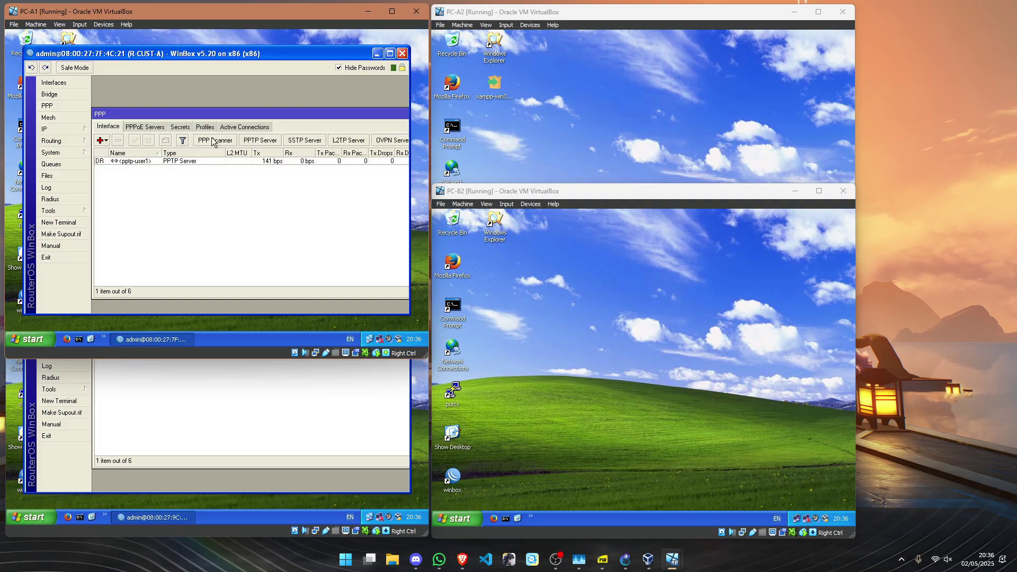
Compare the dial-out settings of R-CUST-B's pptp-out1 client with the GNS3 topology and R-CUST-A's PPP secrets.
{"action": "left_click", "coordinate": [255, 390]}
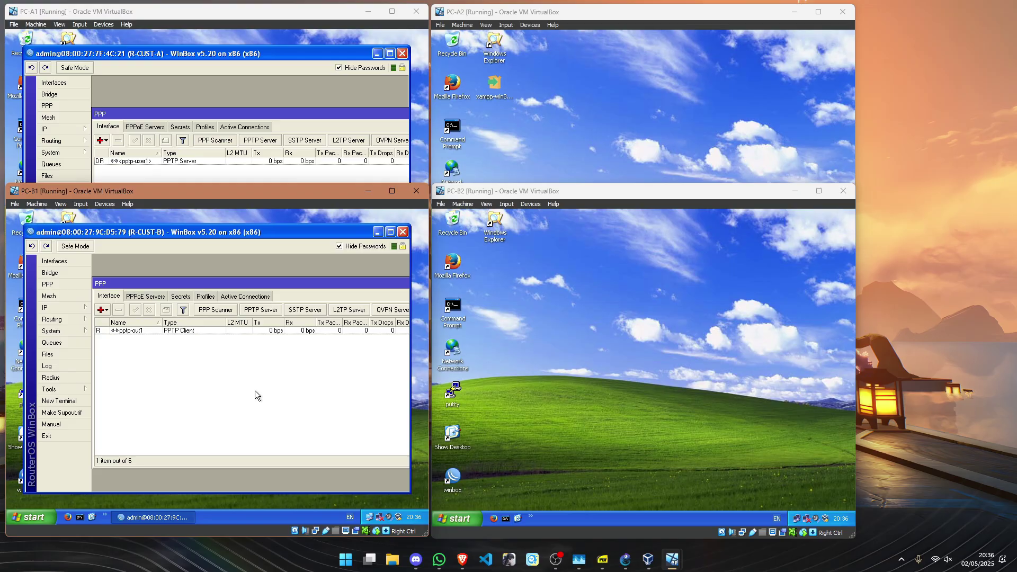
{"action": "double_click", "coordinate": [195, 329]}
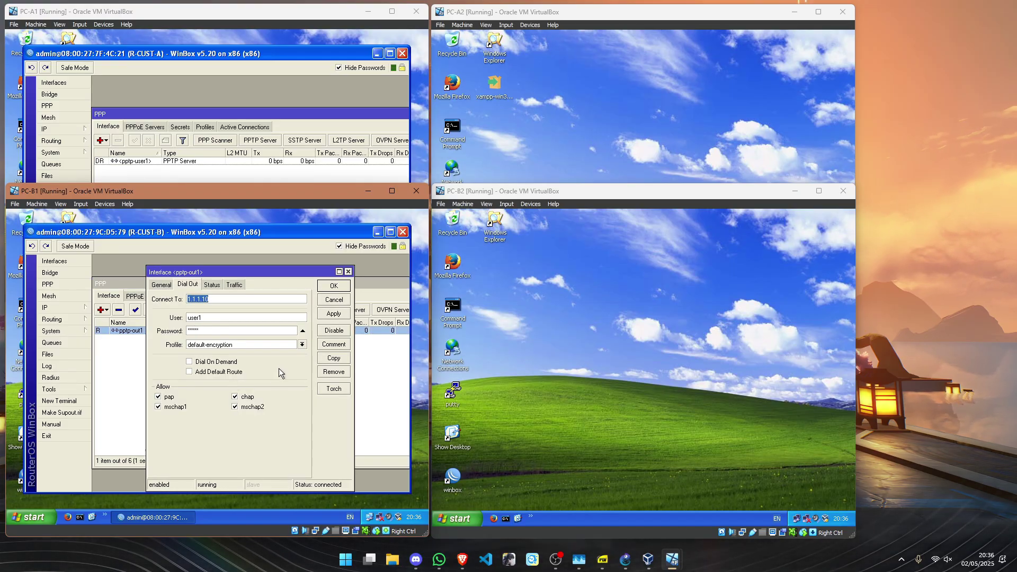
{"action": "left_click", "coordinate": [297, 362]}
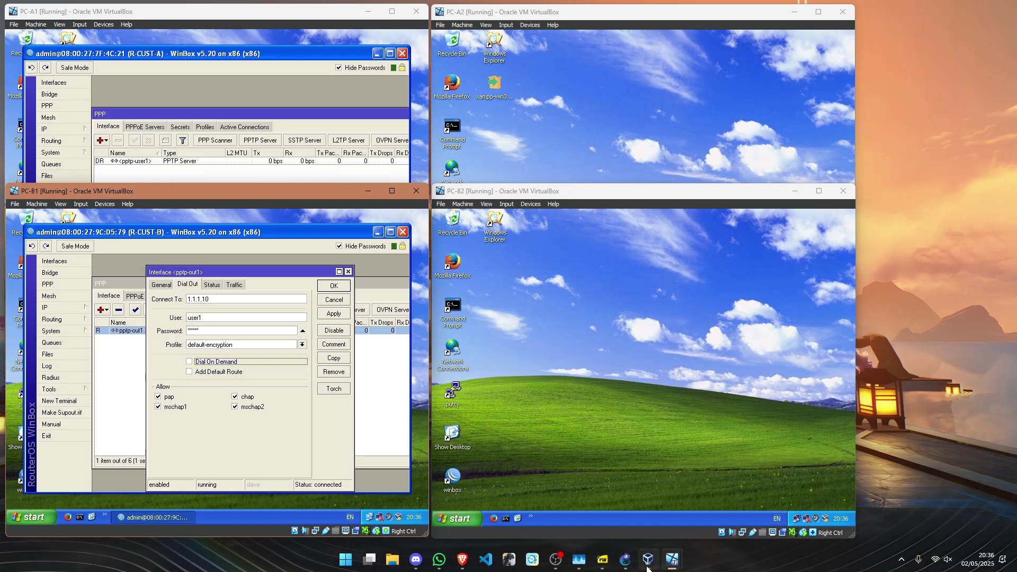
{"action": "left_click", "coordinate": [626, 563]}
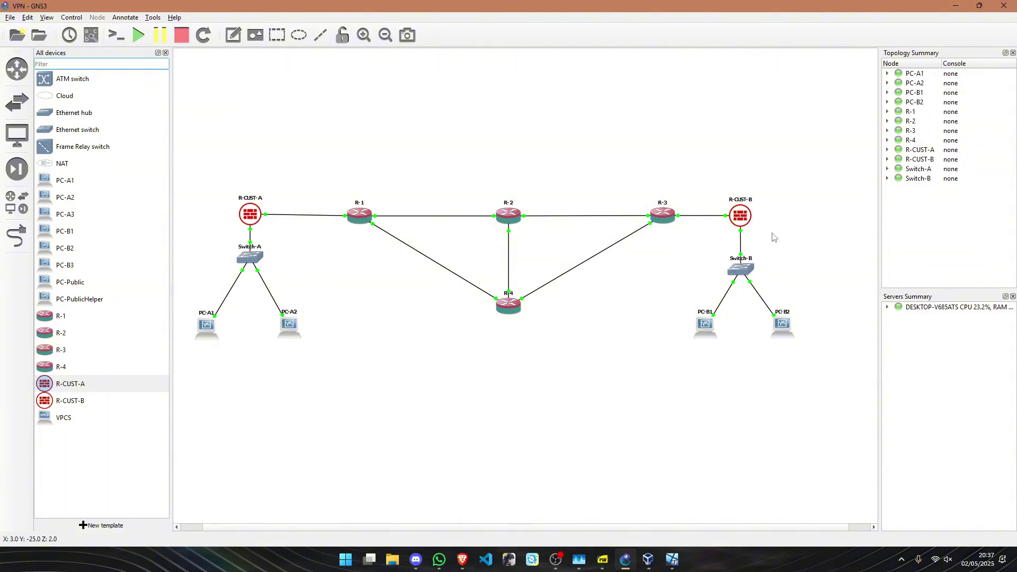
{"action": "left_click", "coordinate": [957, 6]}
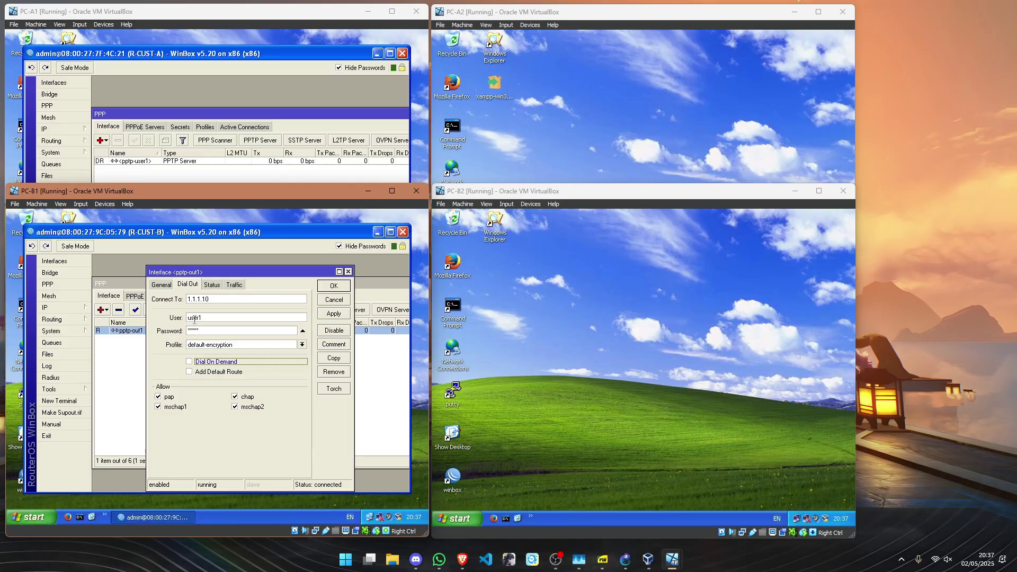
{"action": "left_click", "coordinate": [180, 127]}
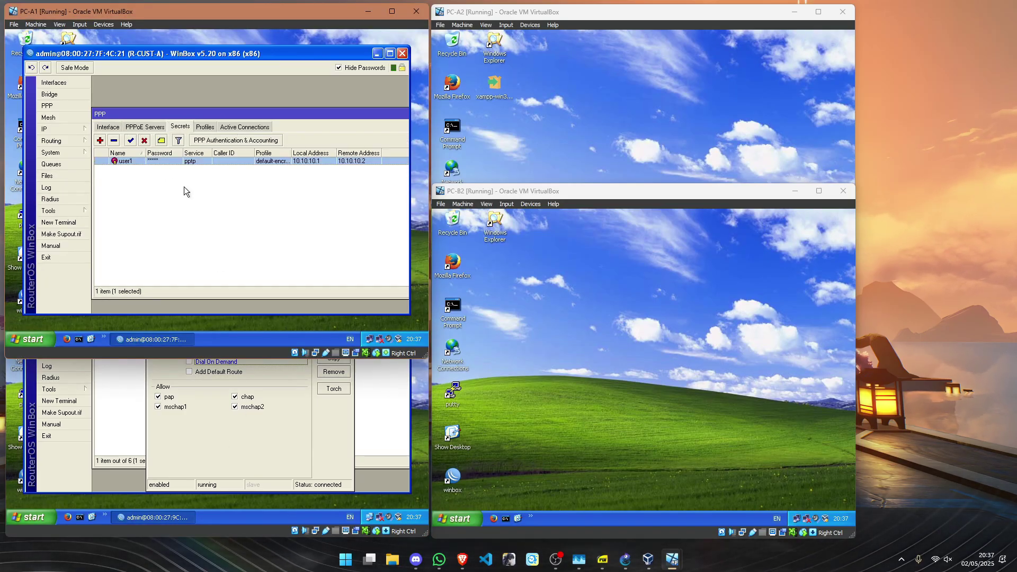
{"action": "left_click", "coordinate": [248, 472]}
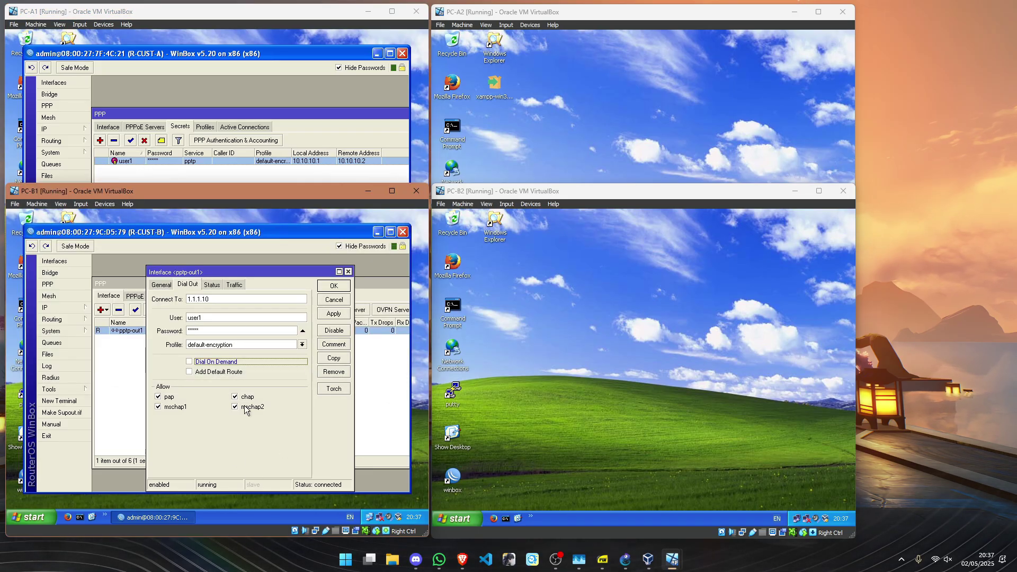
Apply the pptp-out1 client settings on R-CUST-B, check the tunnel status, and save the interface.
{"action": "left_click", "coordinate": [334, 314]}
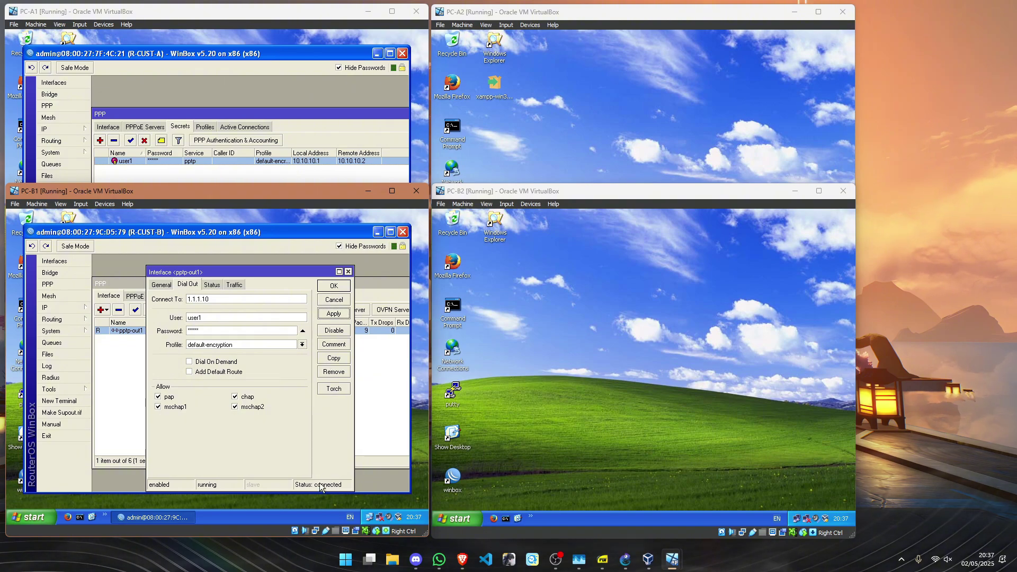
{"action": "left_click", "coordinate": [215, 288]}
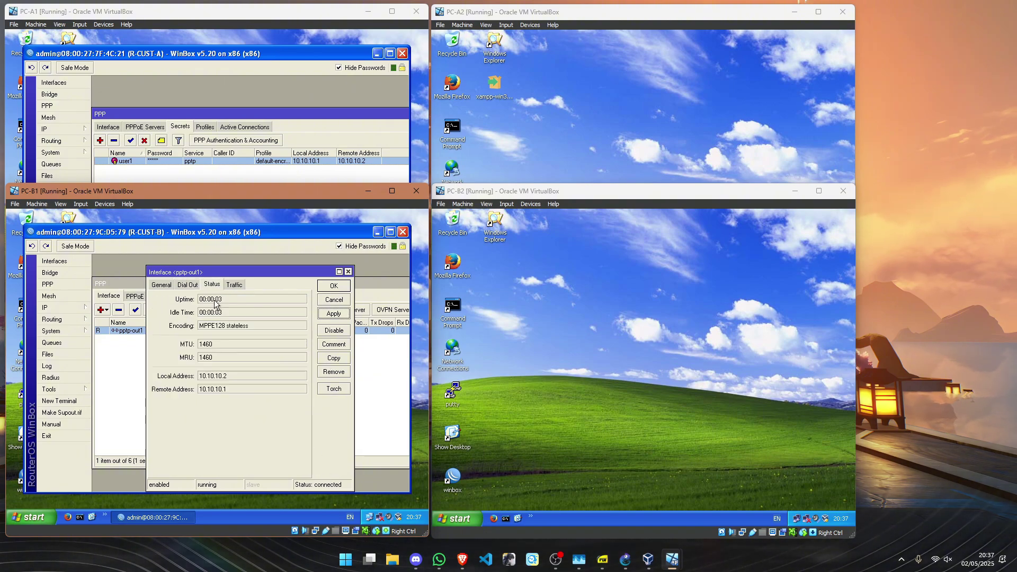
{"action": "left_click", "coordinate": [184, 288]}
{"action": "left_click", "coordinate": [334, 286]}
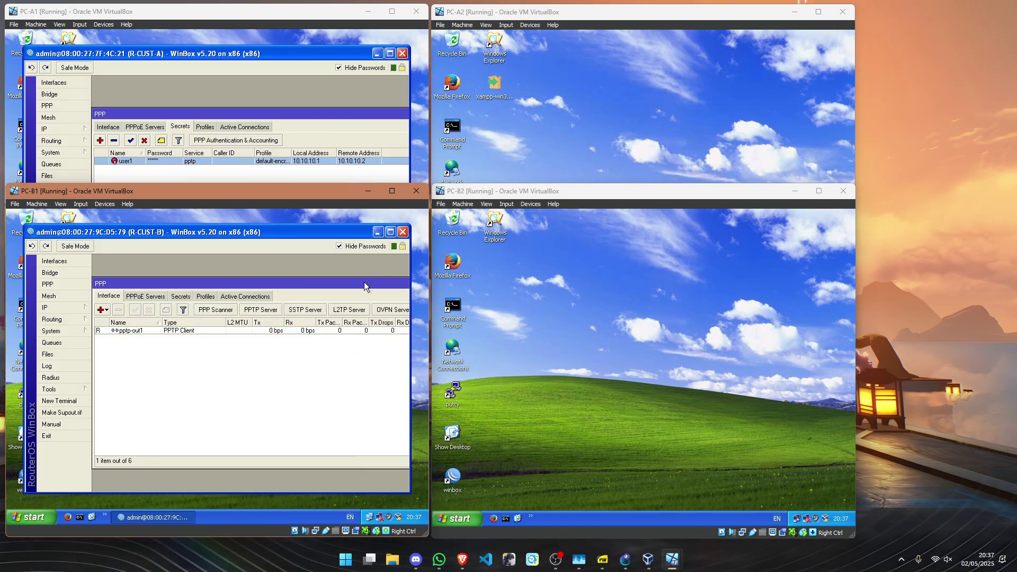
Close the PPP windows on both R-CUST-B and R-CUST-A.
{"action": "left_click_drag", "start_coordinate": [364, 281], "coordinate": [275, 287]}
{"action": "left_click", "coordinate": [383, 291]}
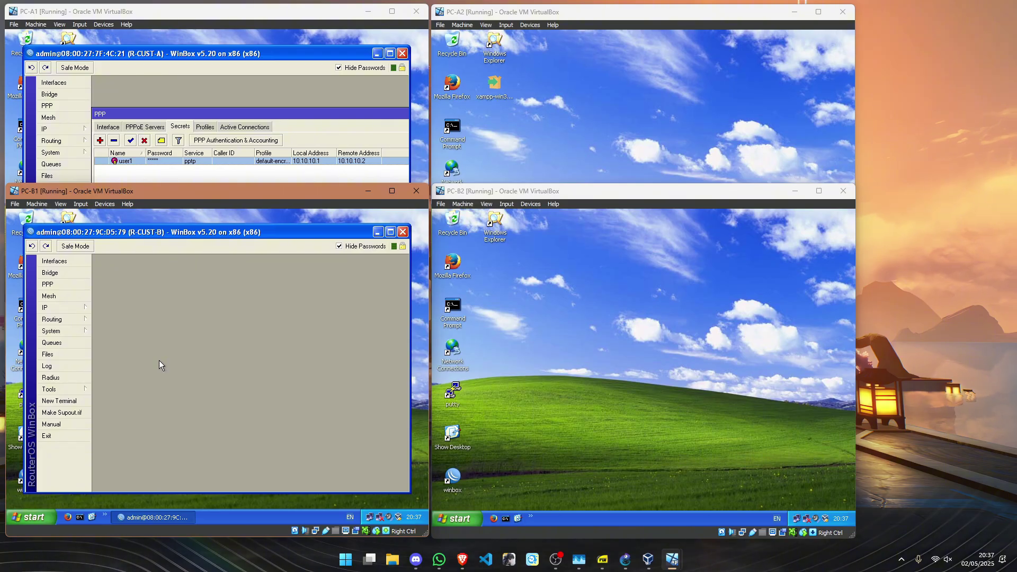
{"action": "left_click", "coordinate": [123, 101]}
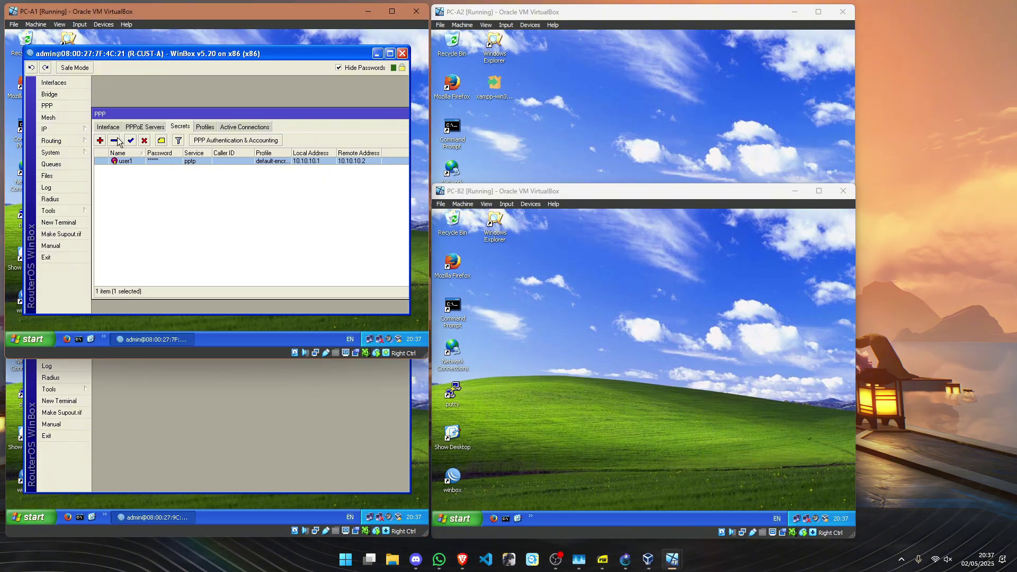
{"action": "left_click", "coordinate": [396, 115]}
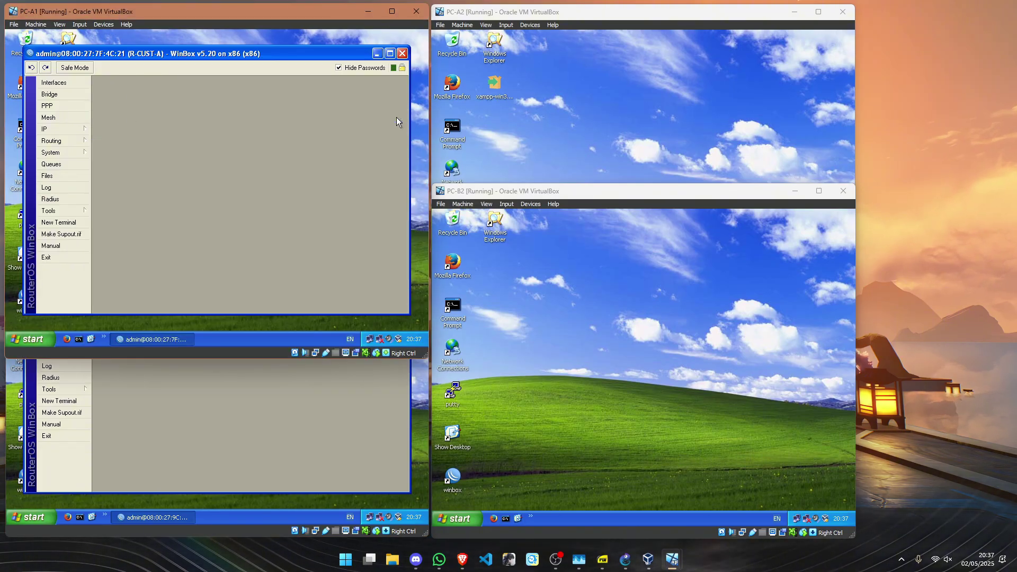
Start a new static route on R-CUST-A with destination address 192.168.2.0/24.
{"action": "left_click", "coordinate": [72, 128]}
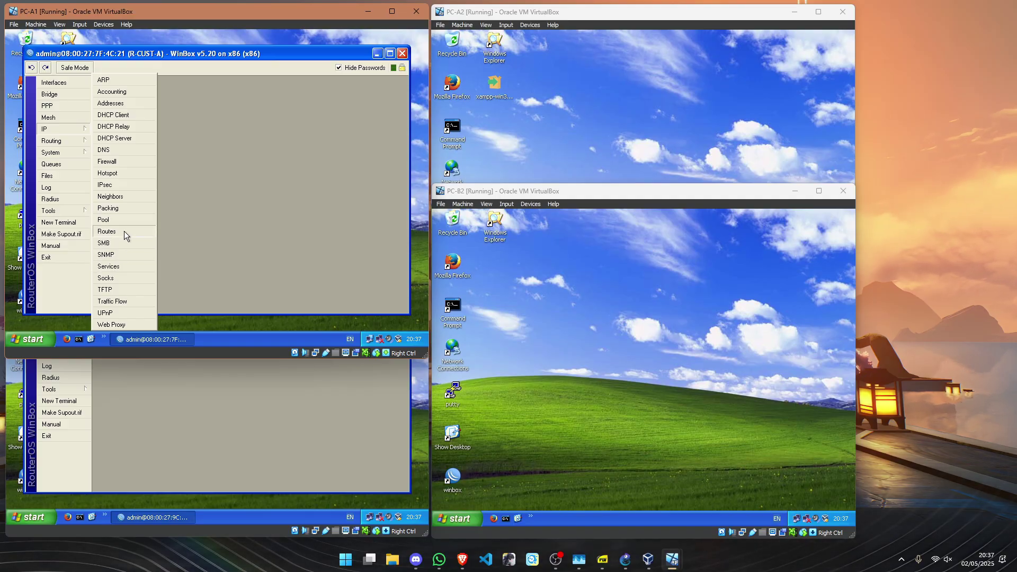
{"action": "left_click", "coordinate": [124, 231]}
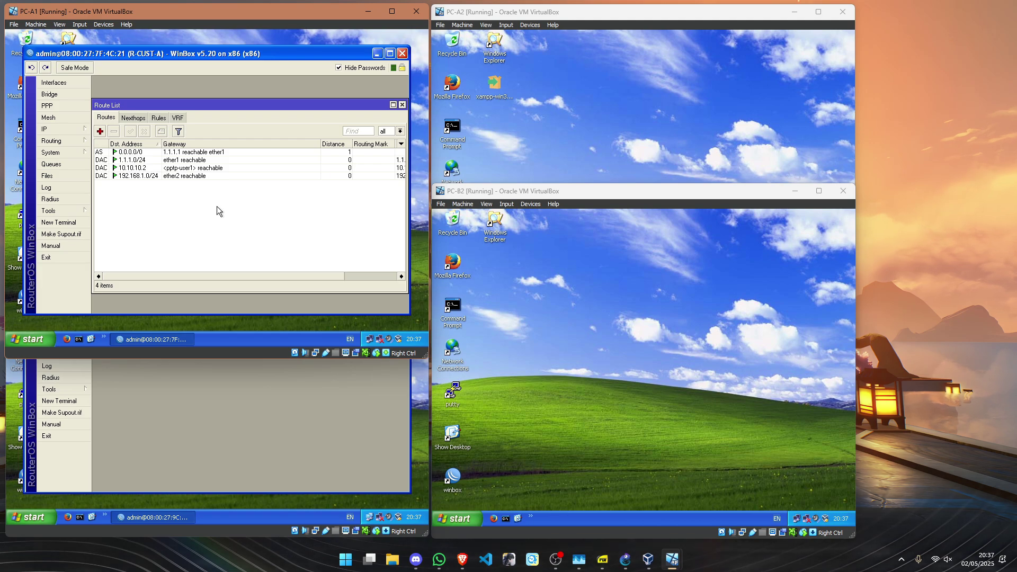
{"action": "left_click", "coordinate": [100, 130]}
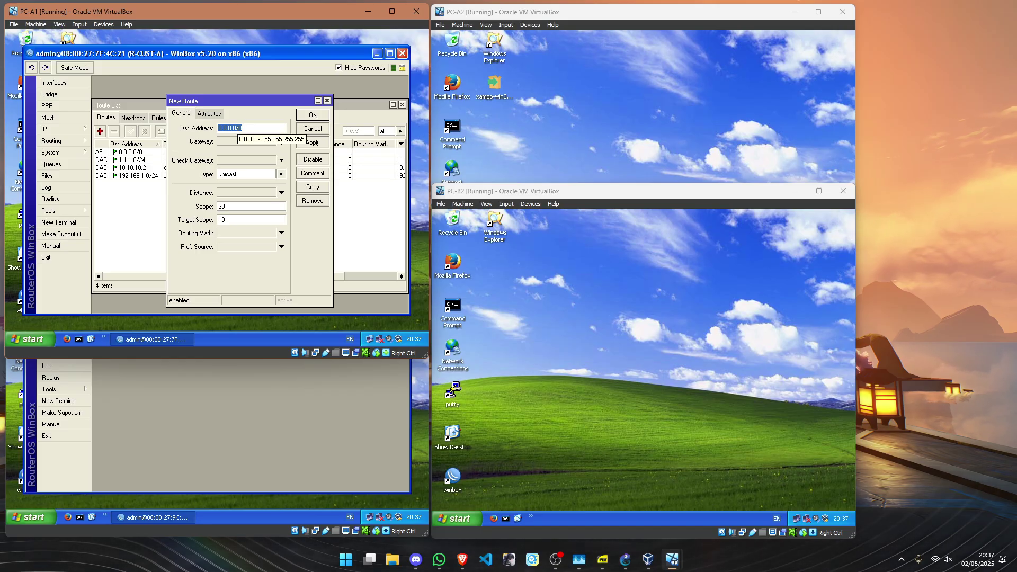
{"action": "type", "text": "192"}
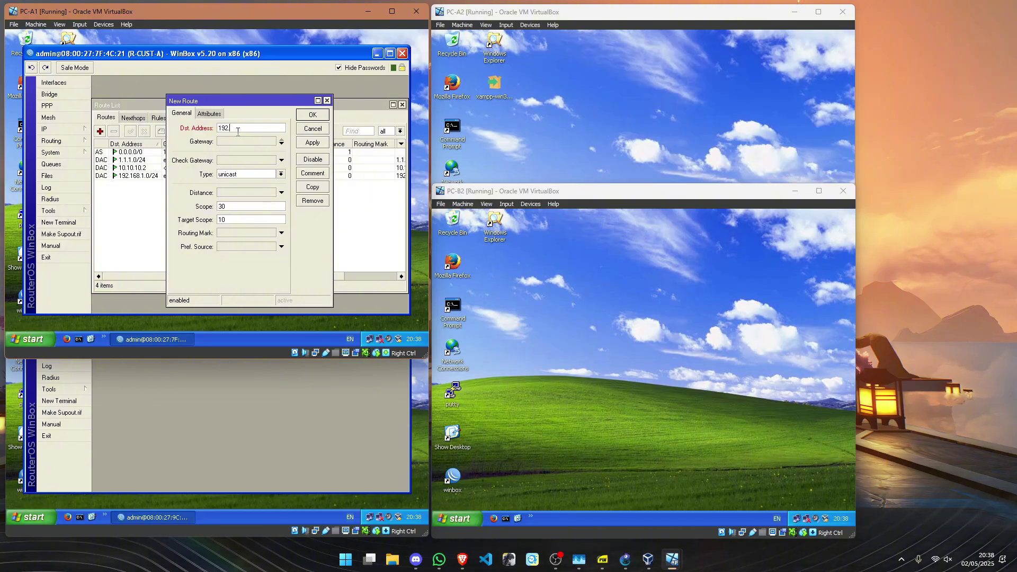
{"action": "type", "text": "."}
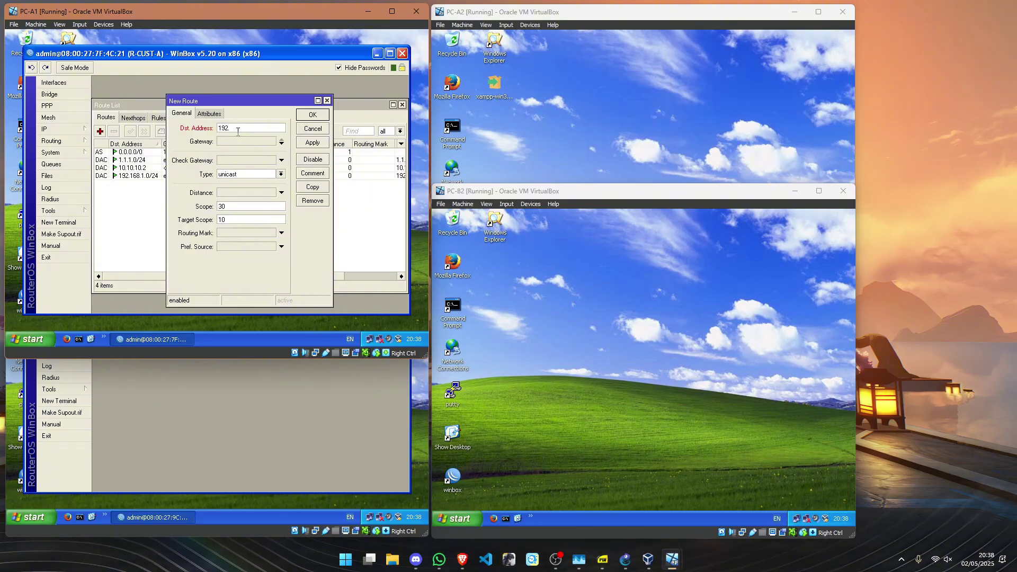
{"action": "type", "text": "168"}
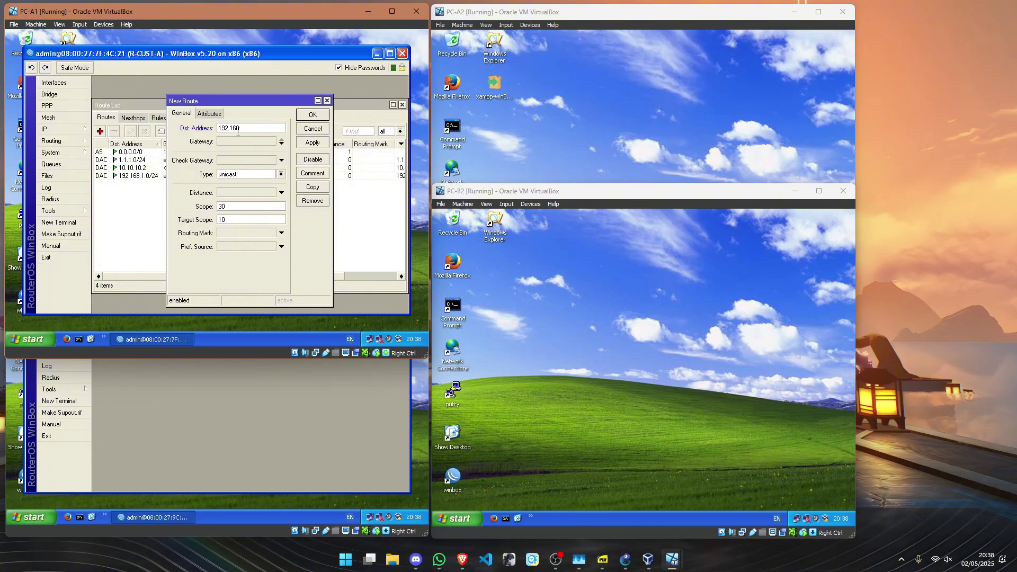
{"action": "type", "text": ".2."}
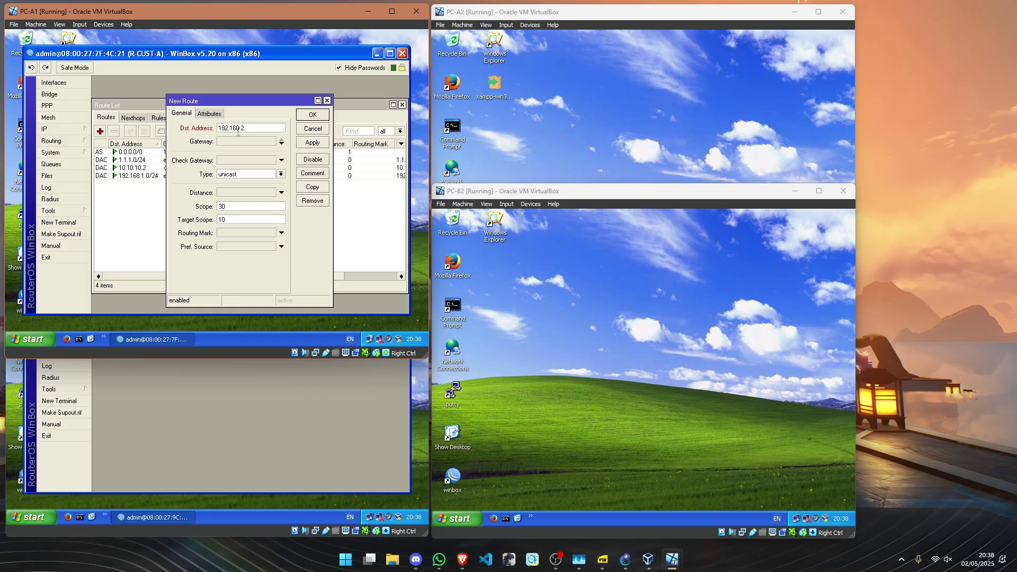
{"action": "key", "text": "BackSpace"}
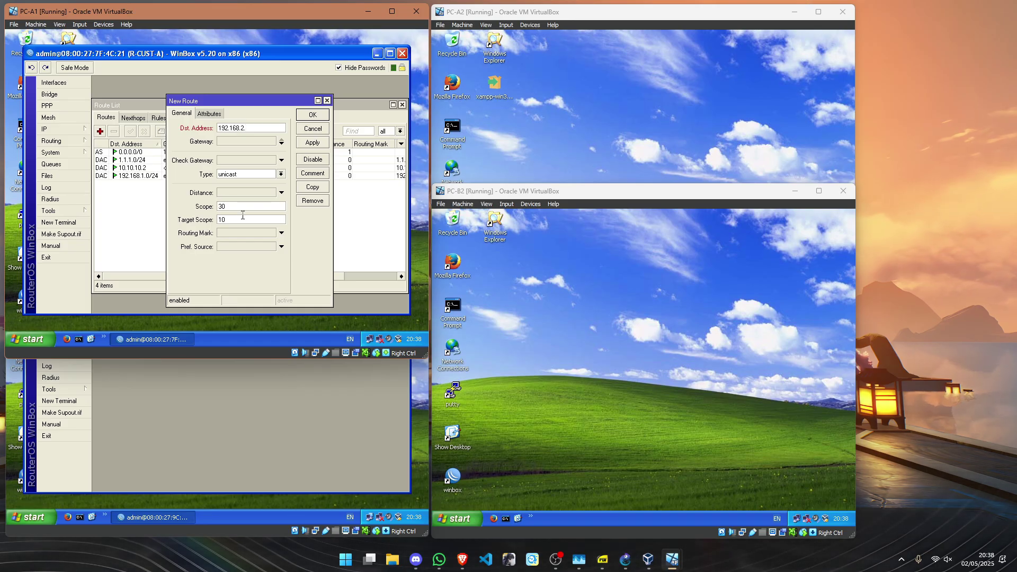
{"action": "type", "text": "/24"}
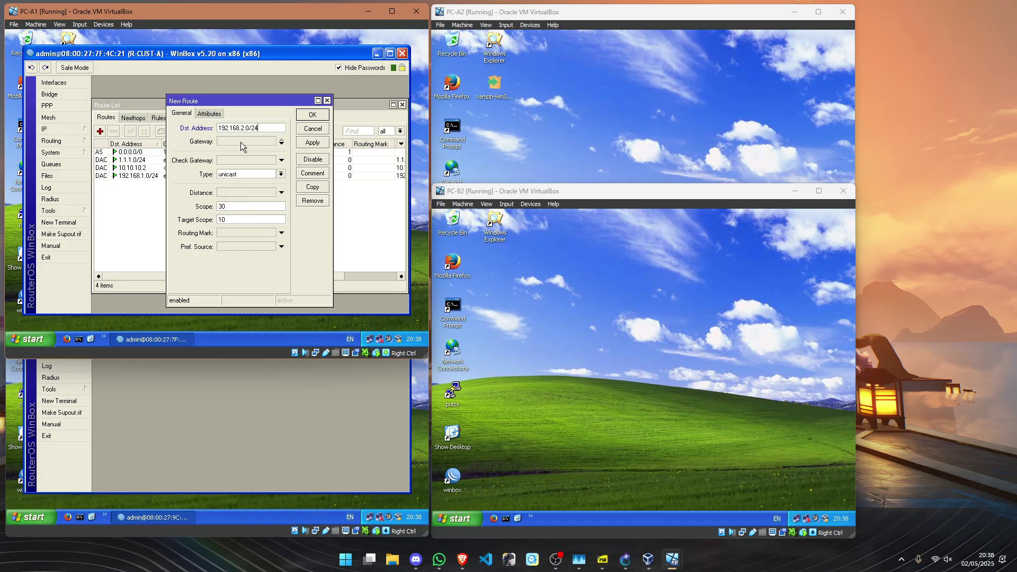
Set the gateway of R-CUST-A's new route to 10.10.10.2, apply it, and save the route.
{"action": "left_click", "coordinate": [241, 142]}
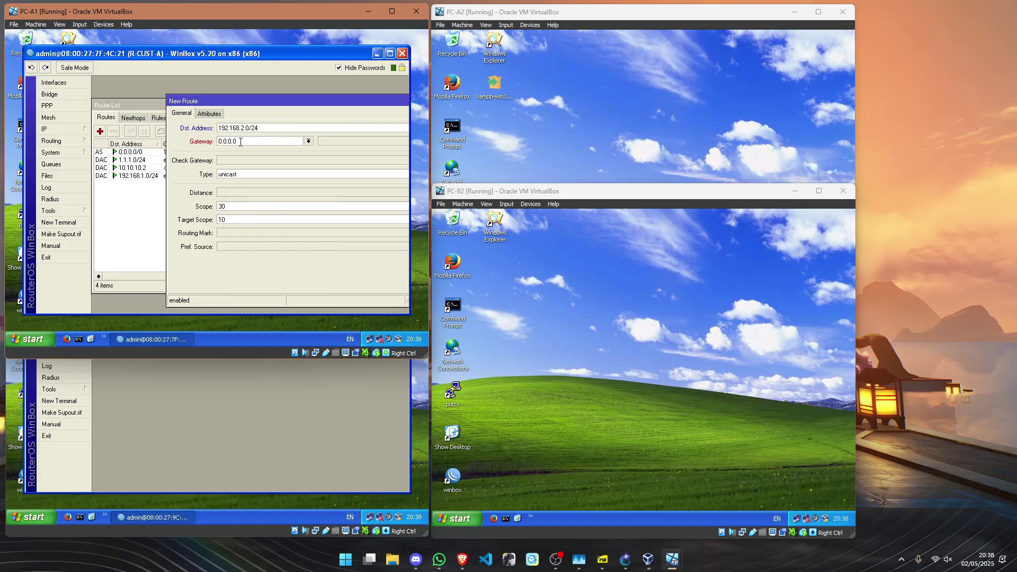
{"action": "key", "text": "BackSpace"}
{"action": "key", "text": "BackSpace"}
{"action": "key", "text": "BackSpace"}
{"action": "key", "text": "BackSpace"}
{"action": "key", "text": "BackSpace"}
{"action": "key", "text": "BackSpace"}
{"action": "key", "text": "BackSpace"}
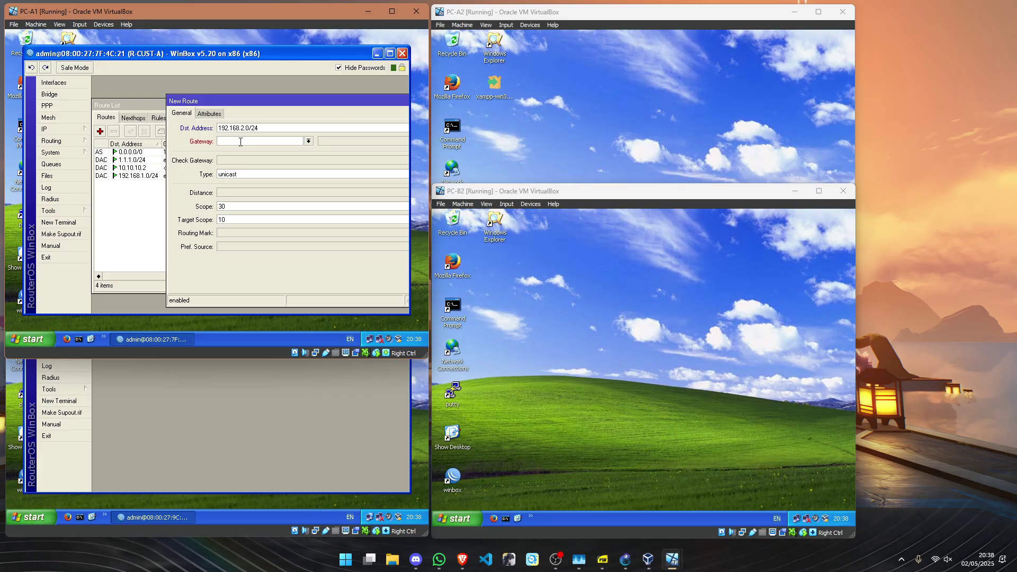
{"action": "type", "text": "10.10.10.2"}
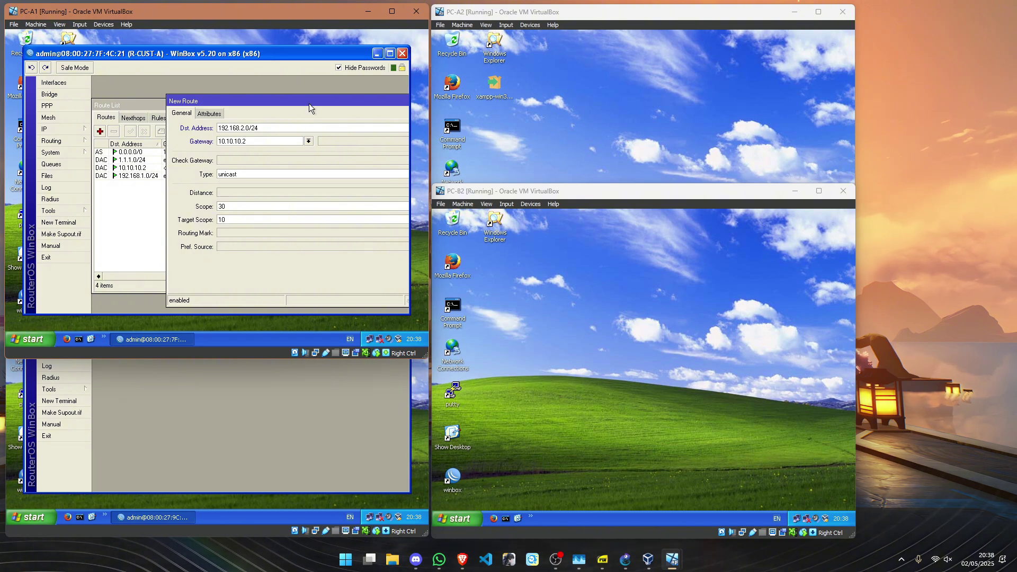
{"action": "left_click_drag", "start_coordinate": [310, 108], "coordinate": [173, 118]}
{"action": "left_click", "coordinate": [364, 155]}
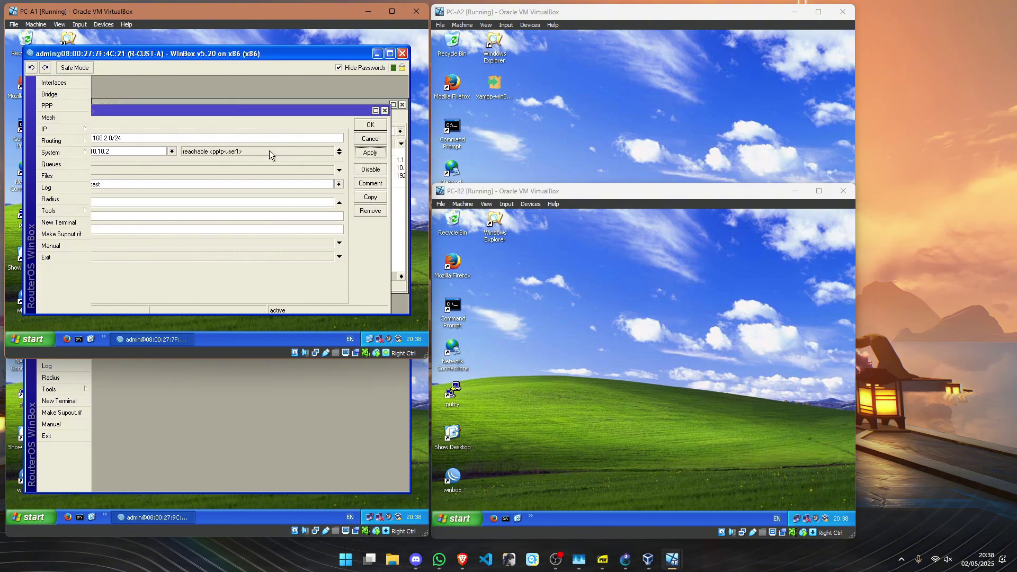
{"action": "left_click", "coordinate": [364, 125]}
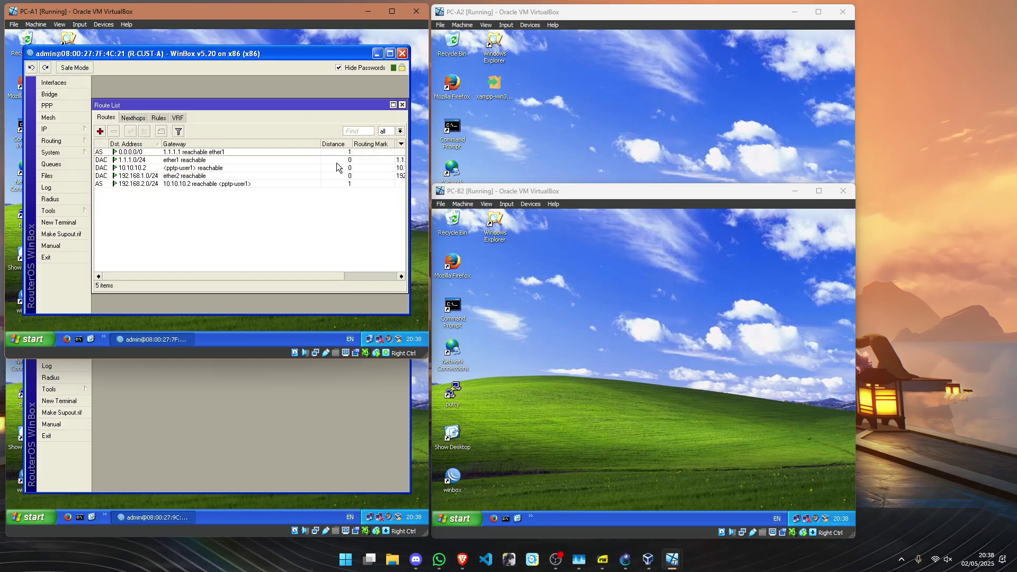
Start a new static route on R-CUST-B with destination address 192.168.1.0/24.
{"action": "left_click", "coordinate": [215, 402]}
{"action": "left_click", "coordinate": [61, 306]}
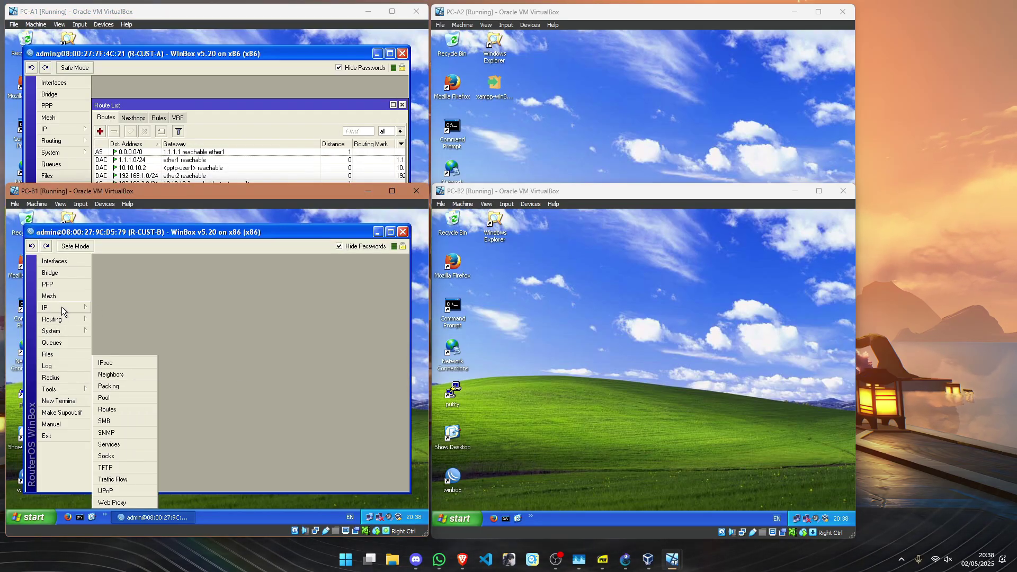
{"action": "left_click", "coordinate": [132, 392]}
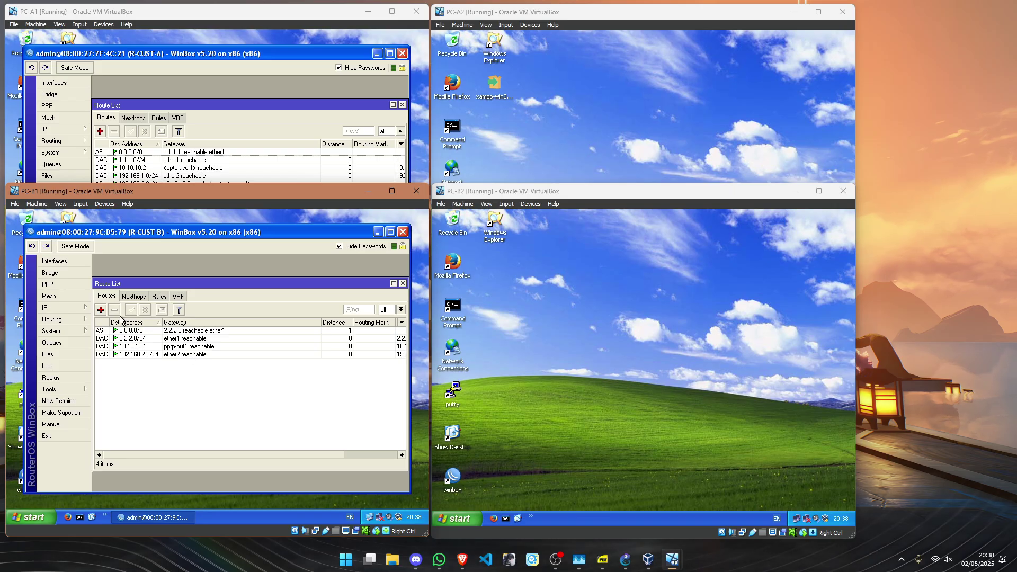
{"action": "left_click", "coordinate": [100, 309]}
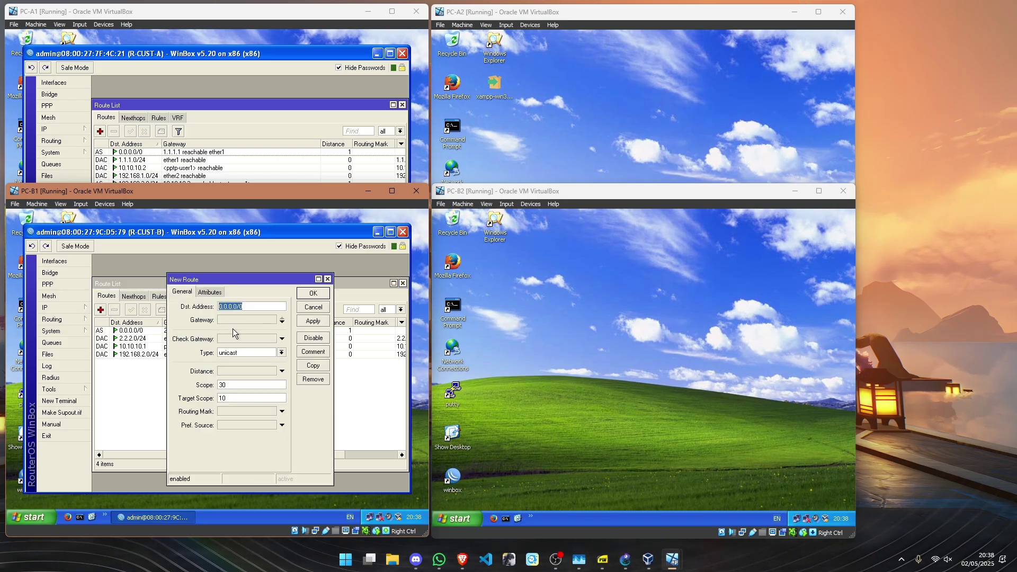
{"action": "type", "text": "192.16"}
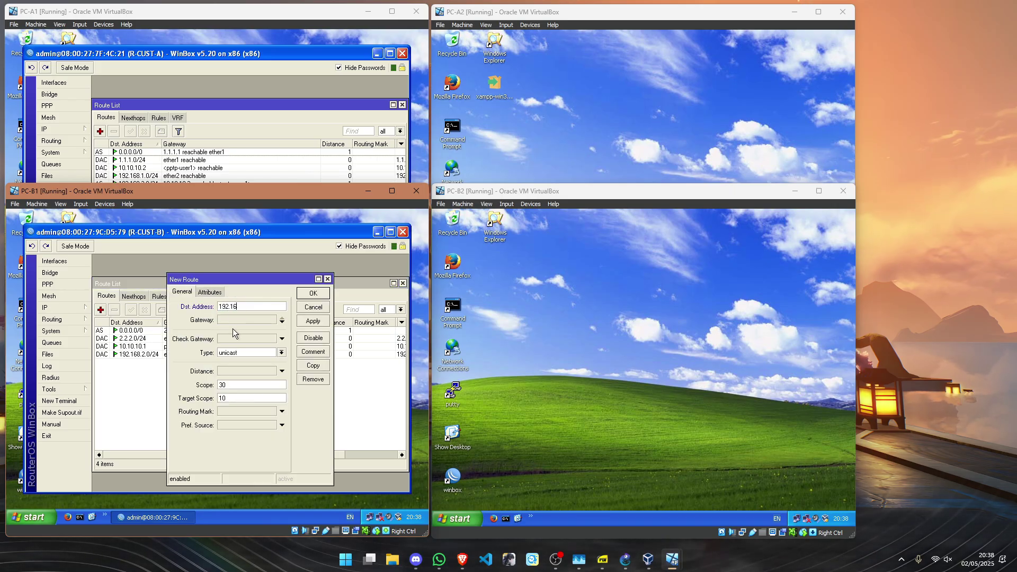
{"action": "type", "text": "8.1."}
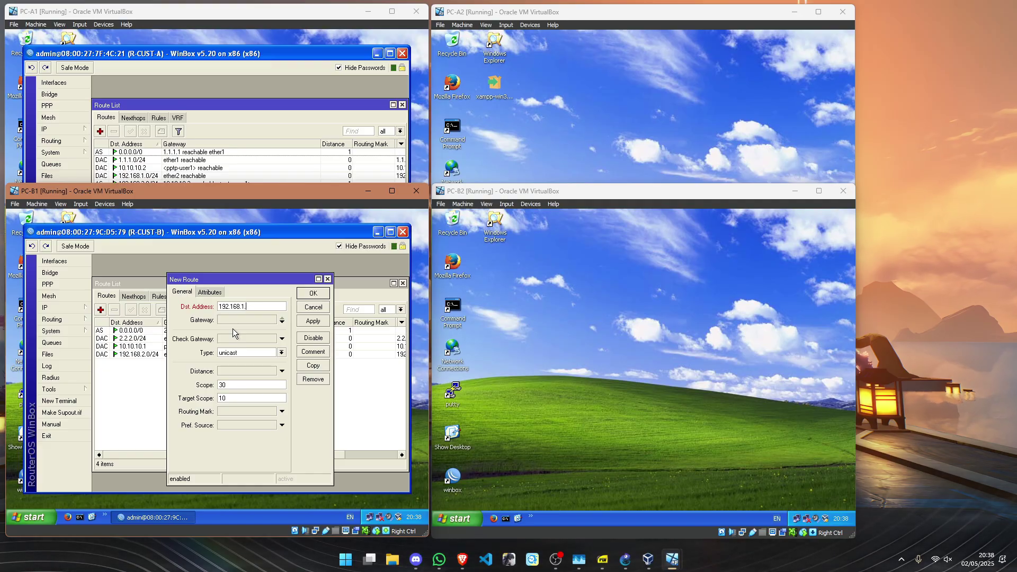
{"action": "type", "text": "0/2"}
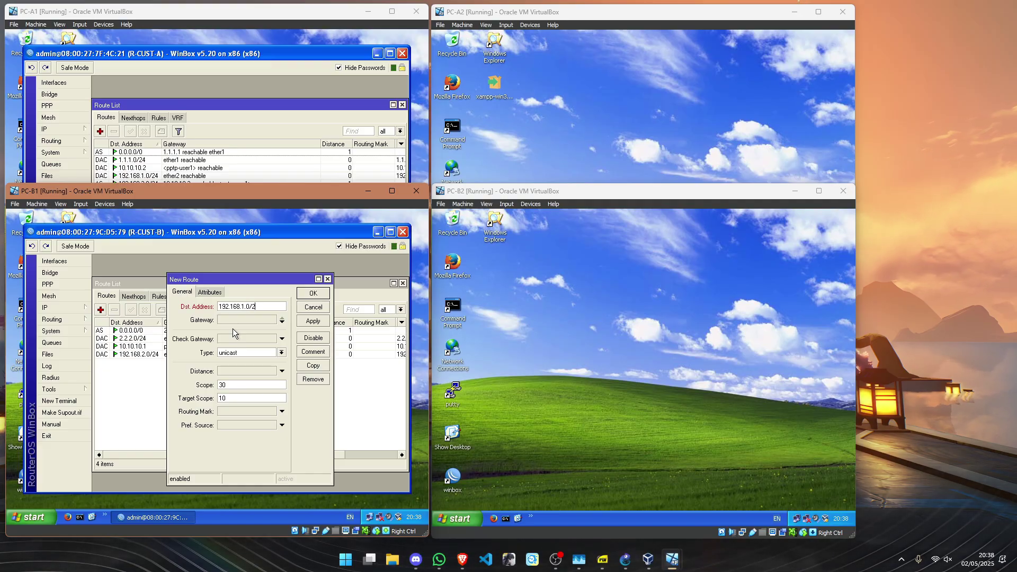
{"action": "type", "text": "4"}
Set the gateway of R-CUST-B's new route to 10.10.10.1, apply it, and save the route.
{"action": "left_click", "coordinate": [234, 320]}
{"action": "type", "text": "0.0.0.0"}
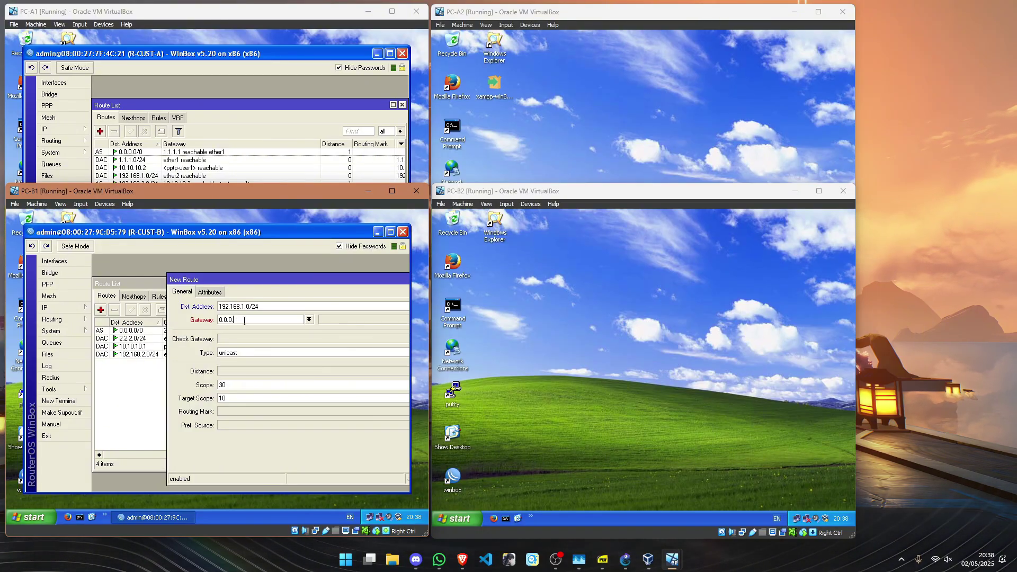
{"action": "key", "text": "BackSpace"}
{"action": "key", "text": "BackSpace"}
{"action": "key", "text": "BackSpace"}
{"action": "key", "text": "BackSpace"}
{"action": "key", "text": "BackSpace"}
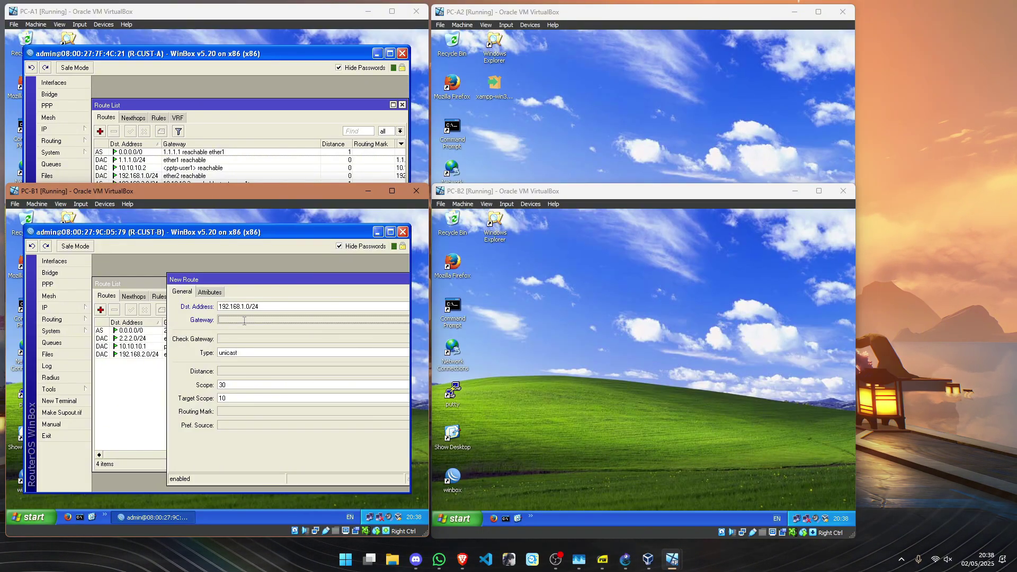
{"action": "type", "text": "0"}
{"action": "key", "text": "Delete"}
{"action": "key", "text": "Delete"}
{"action": "key", "text": "Delete"}
{"action": "key", "text": "Delete"}
{"action": "key", "text": "Delete"}
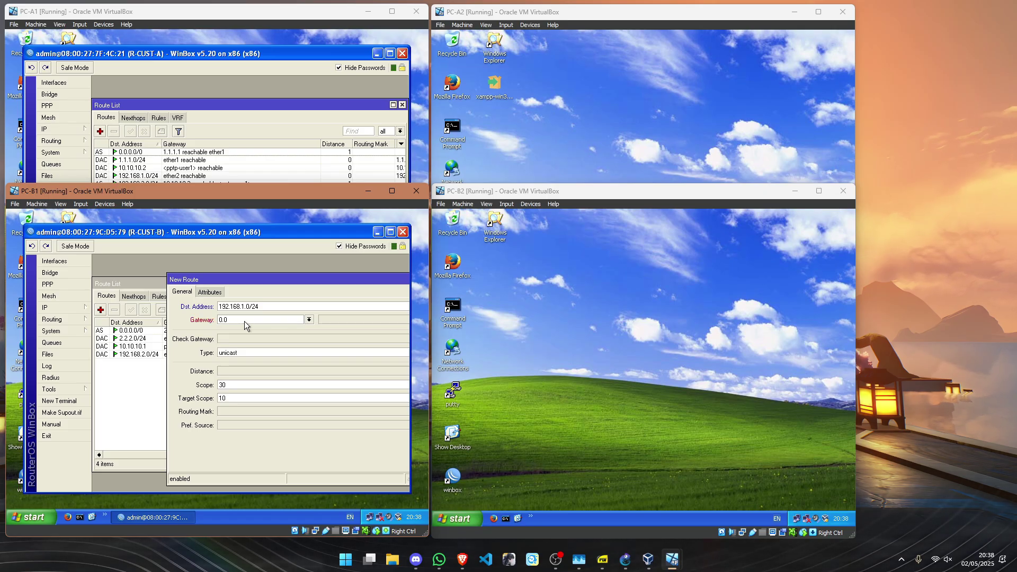
{"action": "type", "text": "10.10"}
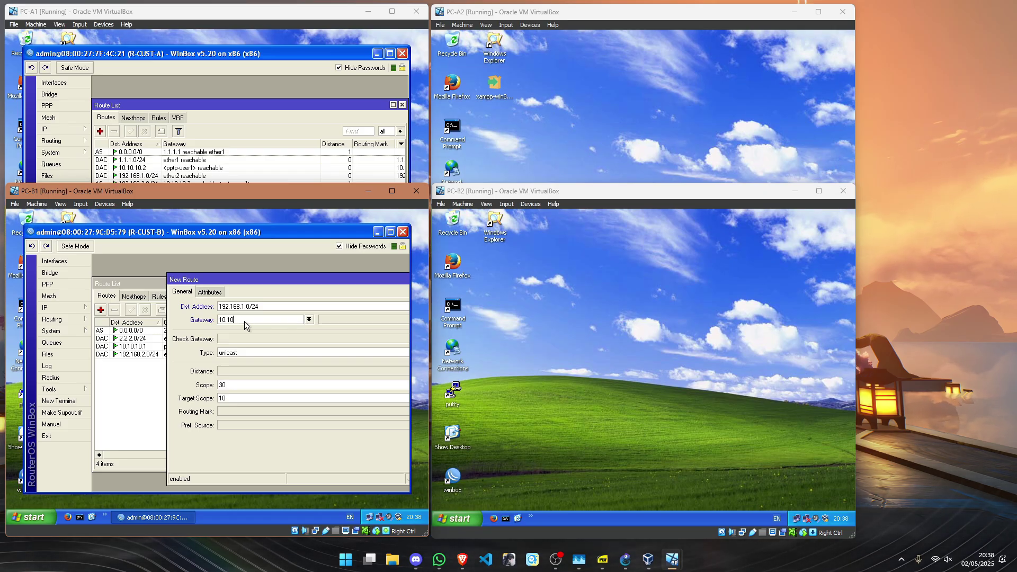
{"action": "type", "text": ".10.1"}
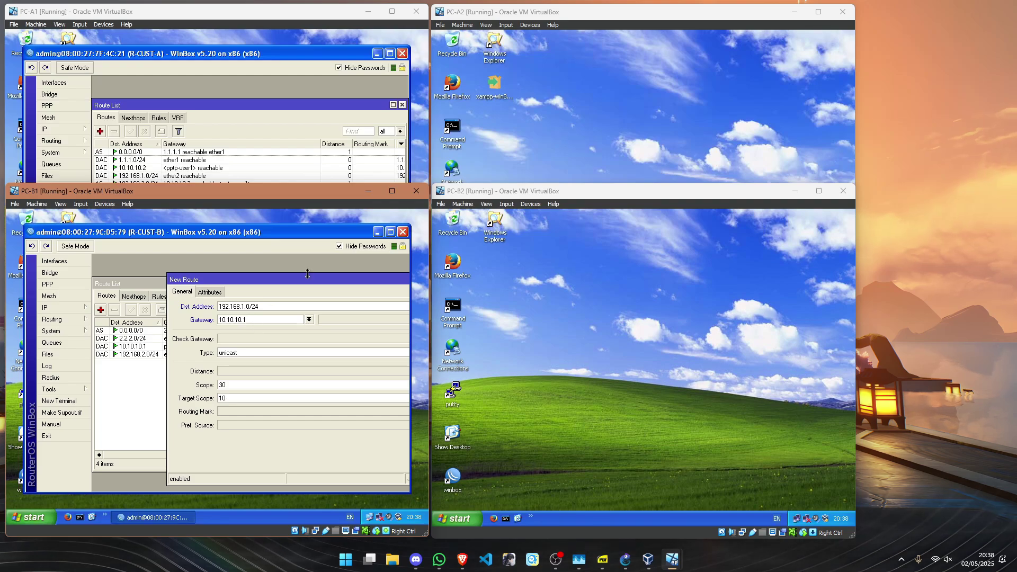
{"action": "left_click_drag", "start_coordinate": [372, 279], "coordinate": [237, 285]}
{"action": "left_click", "coordinate": [371, 327]}
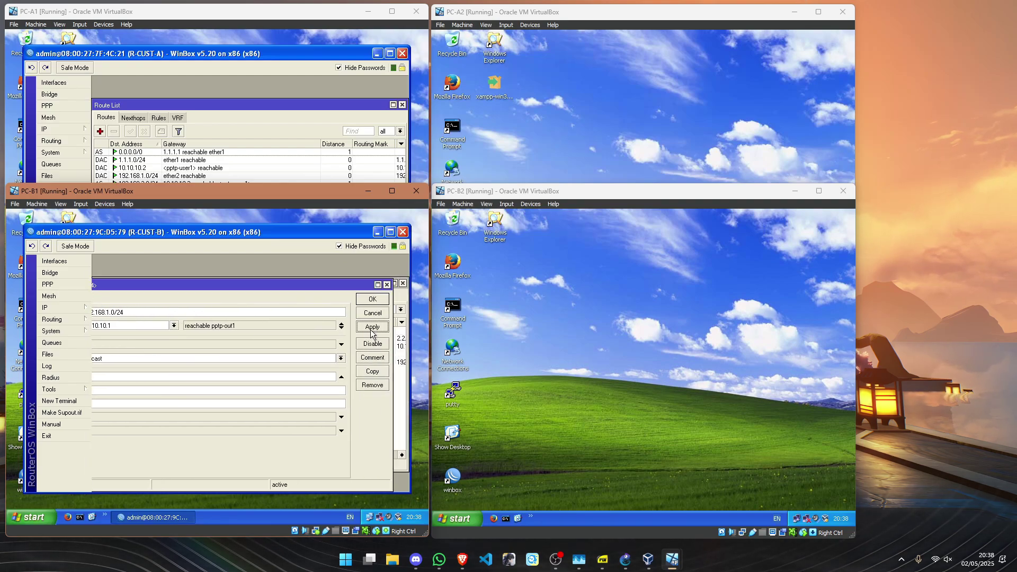
{"action": "left_click", "coordinate": [373, 299]}
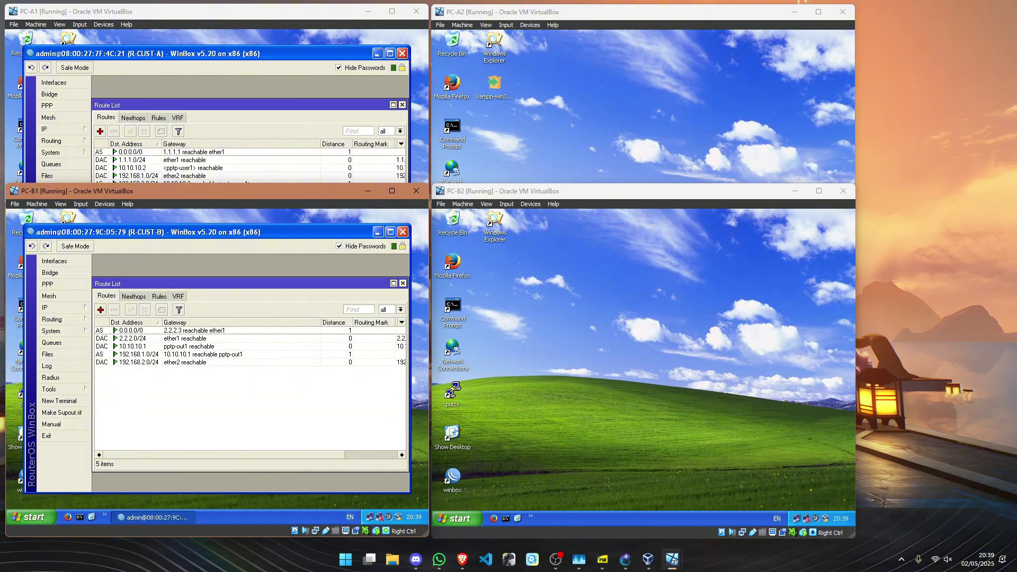
Ping 192.168.1.11 from a new terminal on R-CUST-A and stop the ping after a few replies.
{"action": "left_click", "coordinate": [229, 138]}
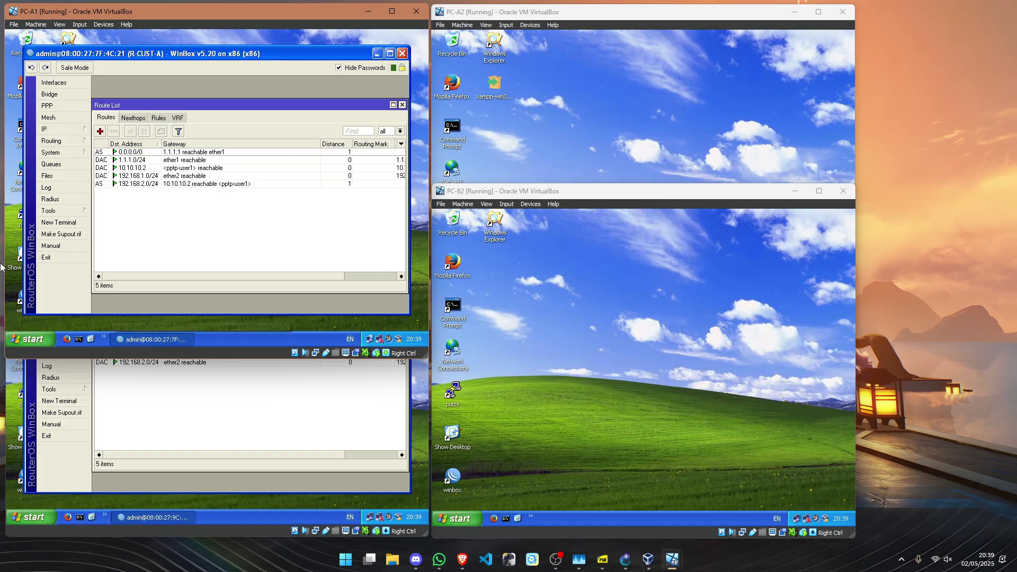
{"action": "left_click", "coordinate": [74, 224]}
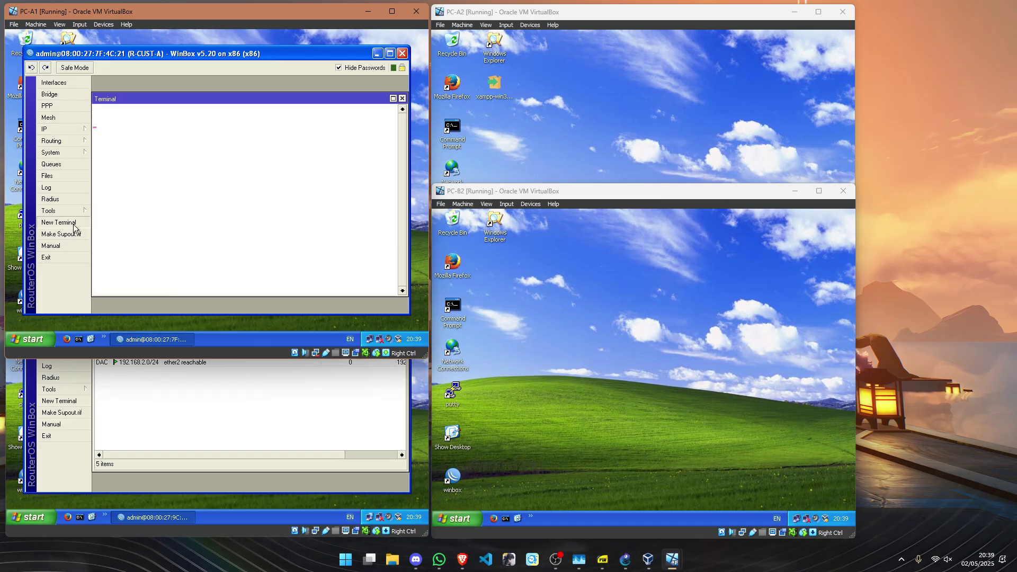
{"action": "type", "text": "ping "}
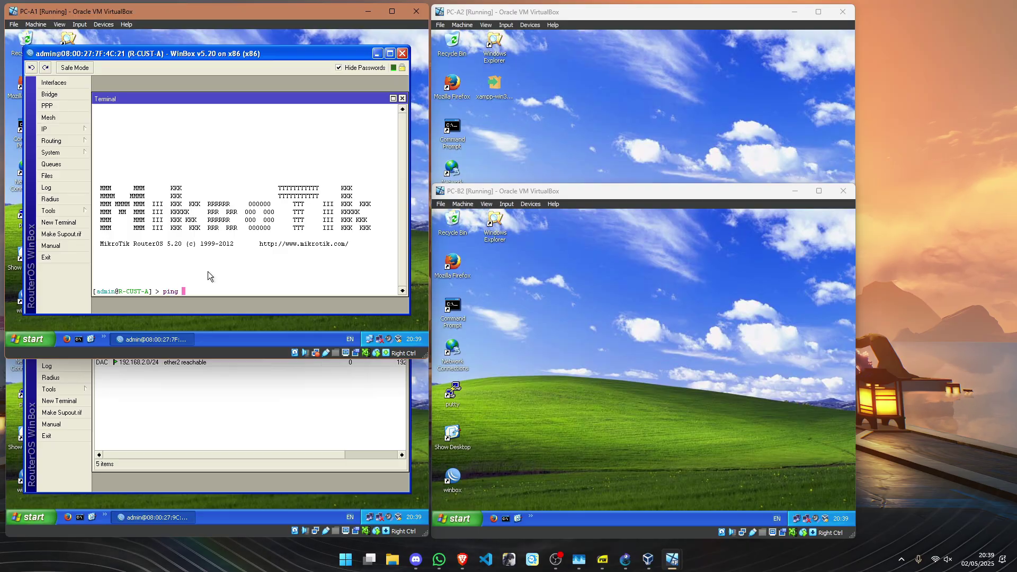
{"action": "type", "text": "192.168."}
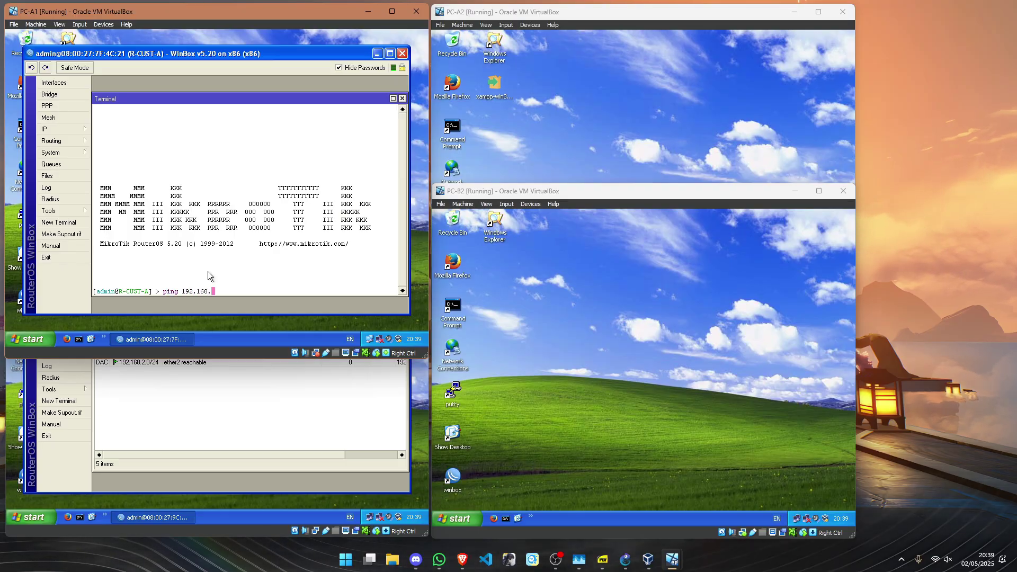
{"action": "type", "text": "1.11"}
{"action": "key", "text": "Return"}
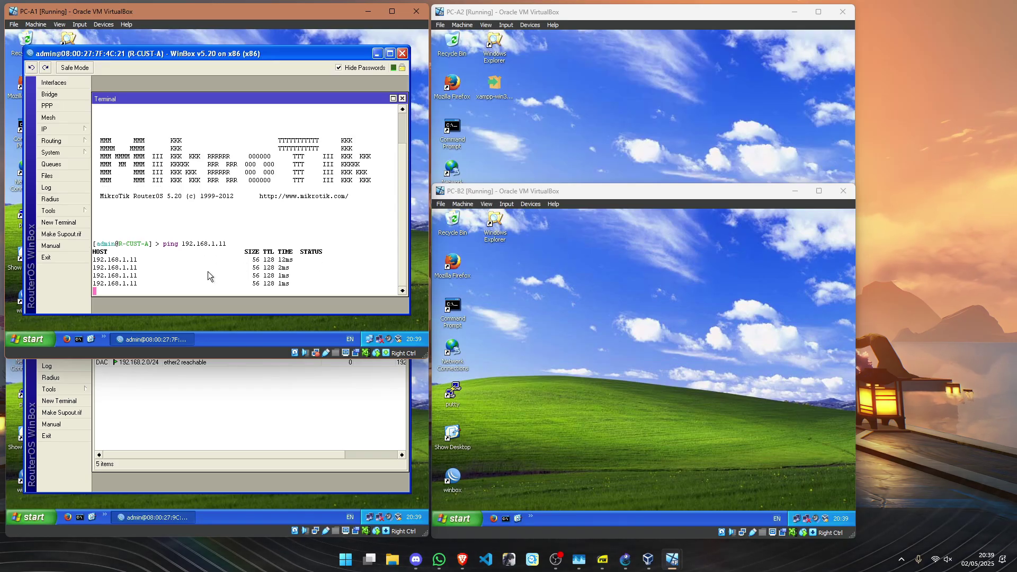
{"action": "key", "text": "ctrl+c"}
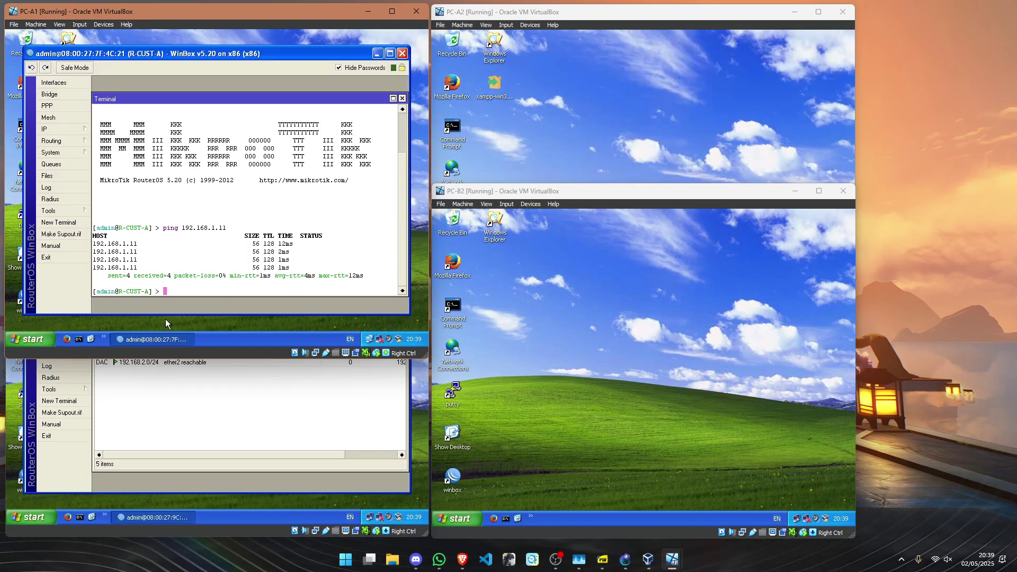
Open a command prompt on PC-A1 and ping 192.168.1.11.
{"action": "left_click", "coordinate": [79, 339]}
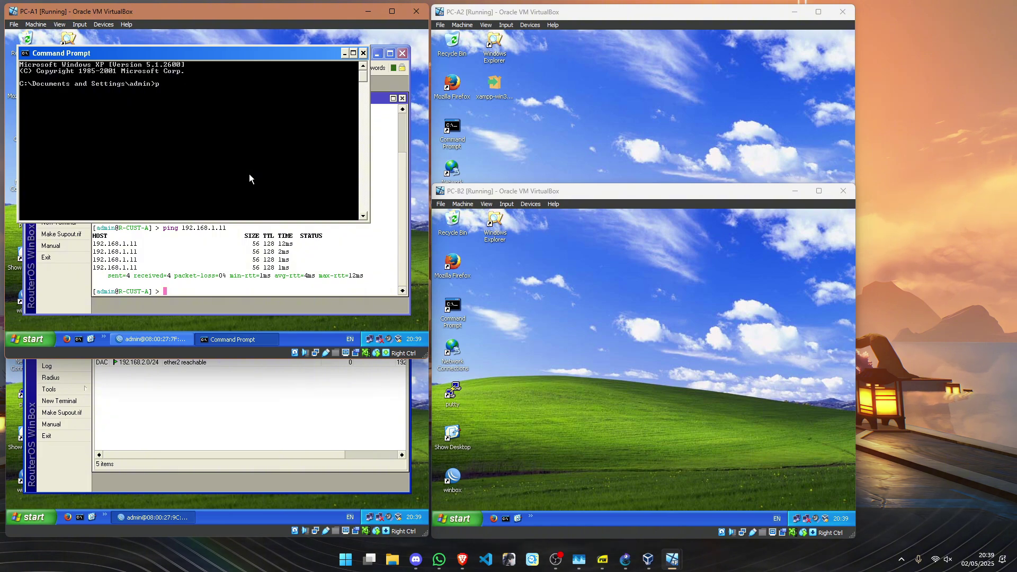
{"action": "type", "text": "ping 192.1"}
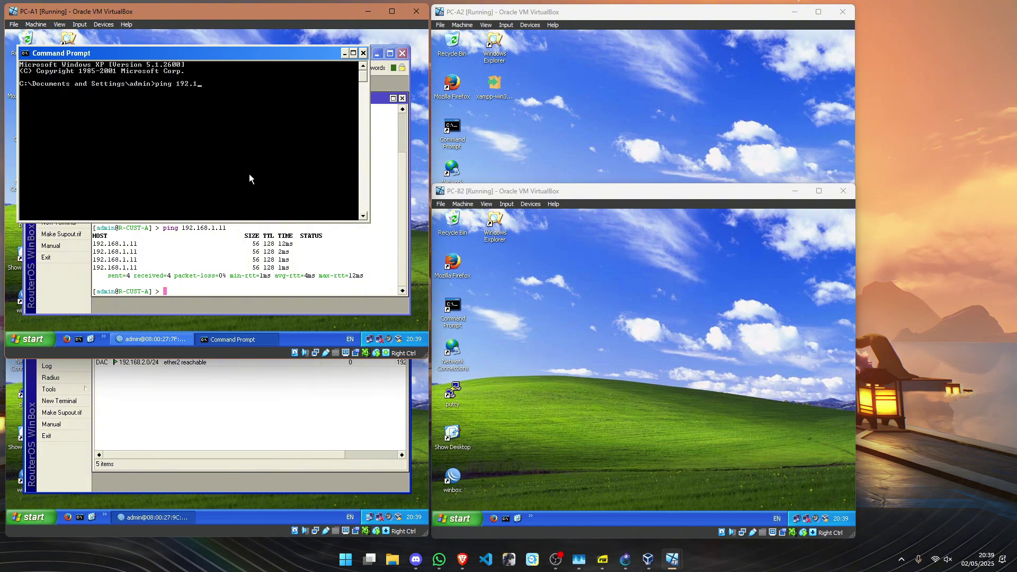
{"action": "type", "text": "68.1."}
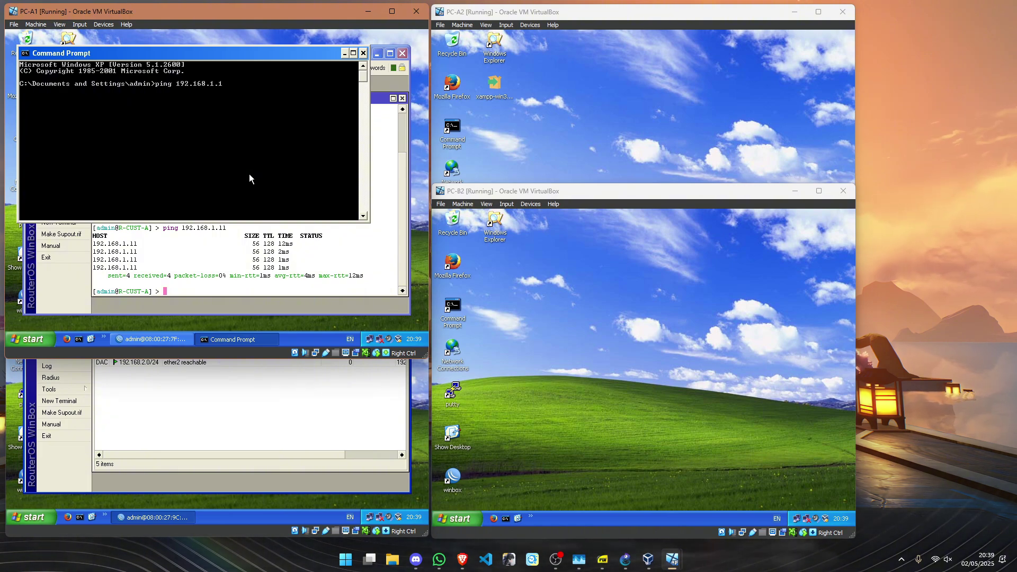
{"action": "type", "text": "11"}
{"action": "key", "text": "Return"}
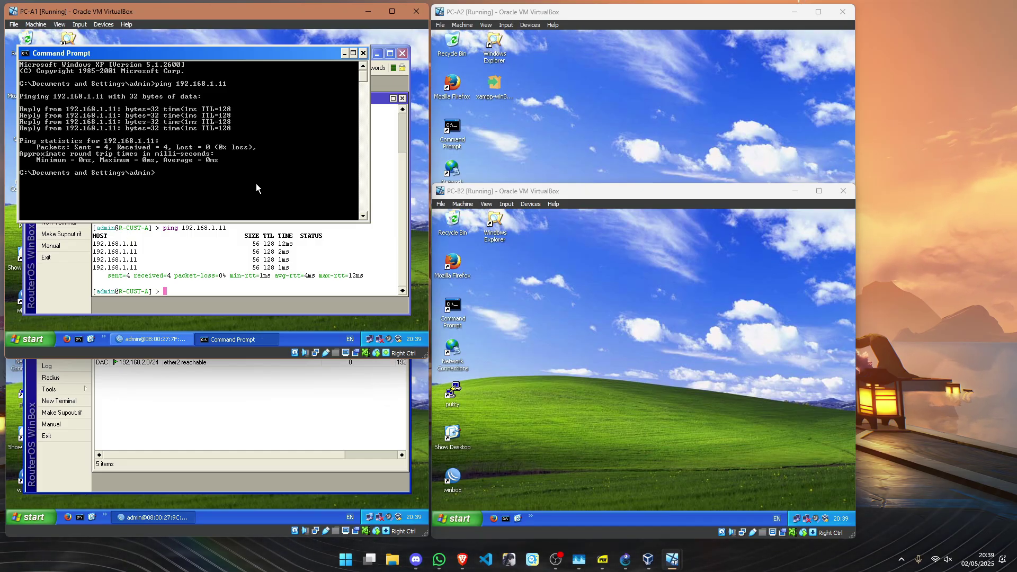
Open a command prompt on PC-B1 and a new terminal on R-CUST-B, and begin a ping command with 192.168 in that terminal.
{"action": "left_click", "coordinate": [229, 405]}
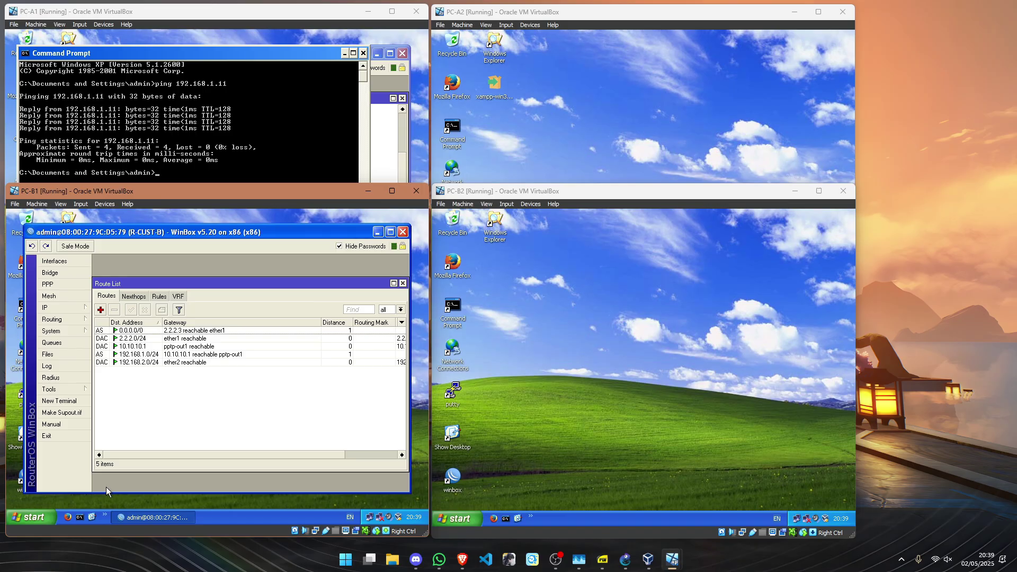
{"action": "left_click", "coordinate": [80, 517]}
{"action": "left_click", "coordinate": [165, 427]}
{"action": "left_click", "coordinate": [59, 401]}
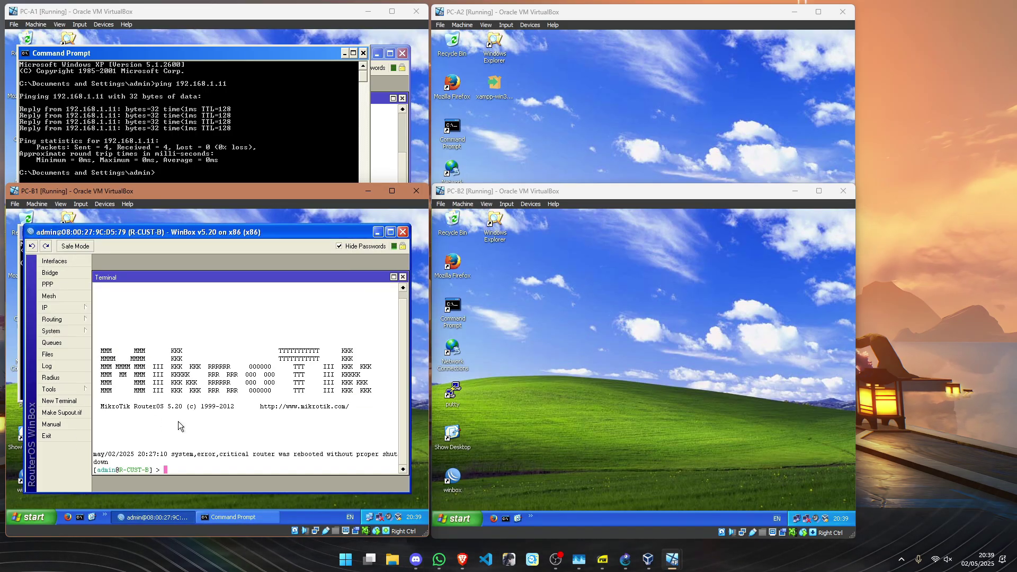
{"action": "type", "text": "ping"}
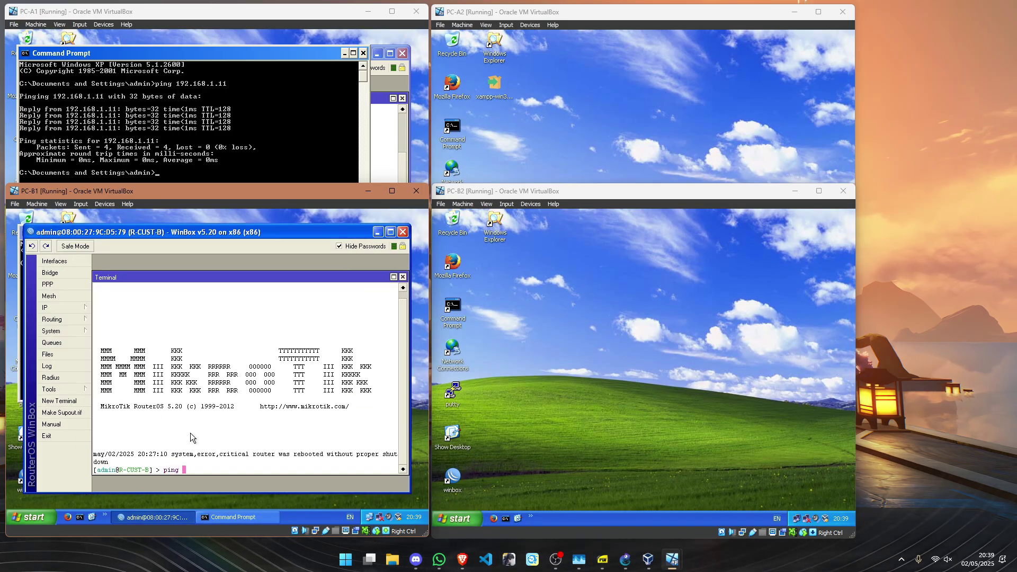
{"action": "type", "text": " 192.168"}
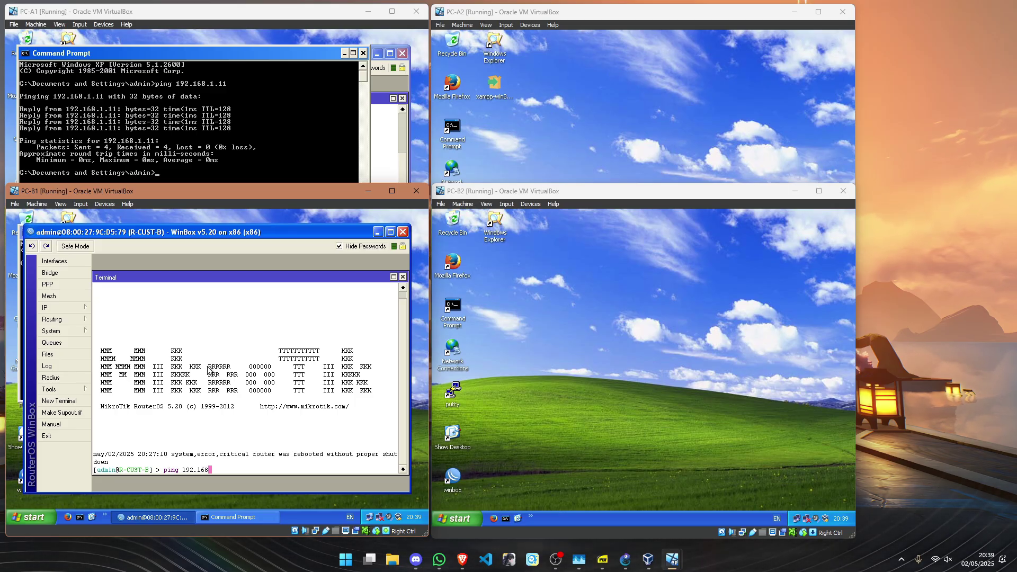
Return to R-CUST-A's terminal on PC-A1 and ping 192.168.2.11, reusing the previous ping command.
{"action": "left_click", "coordinate": [272, 154]}
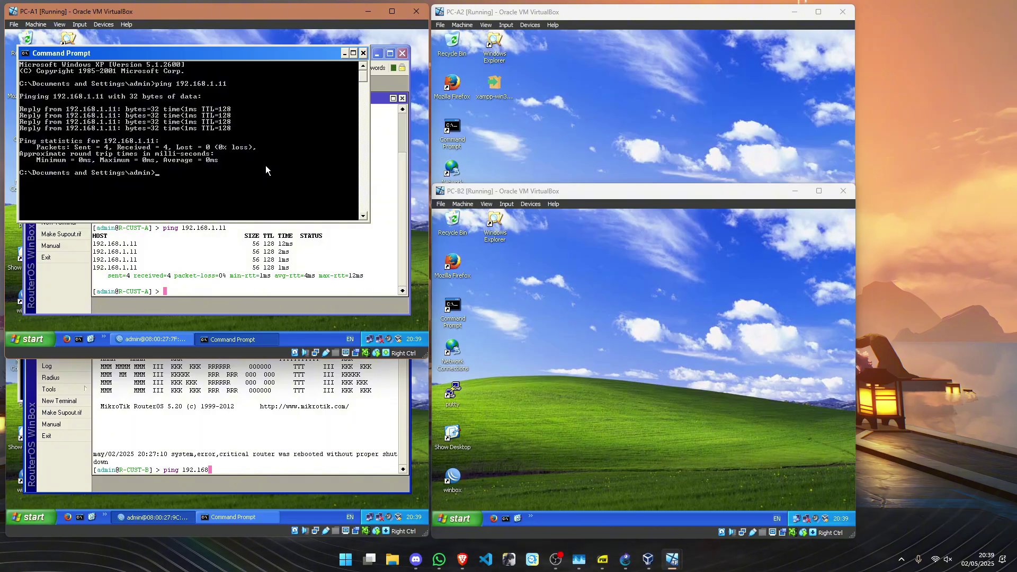
{"action": "left_click", "coordinate": [218, 279]}
{"action": "key", "text": "Up"}
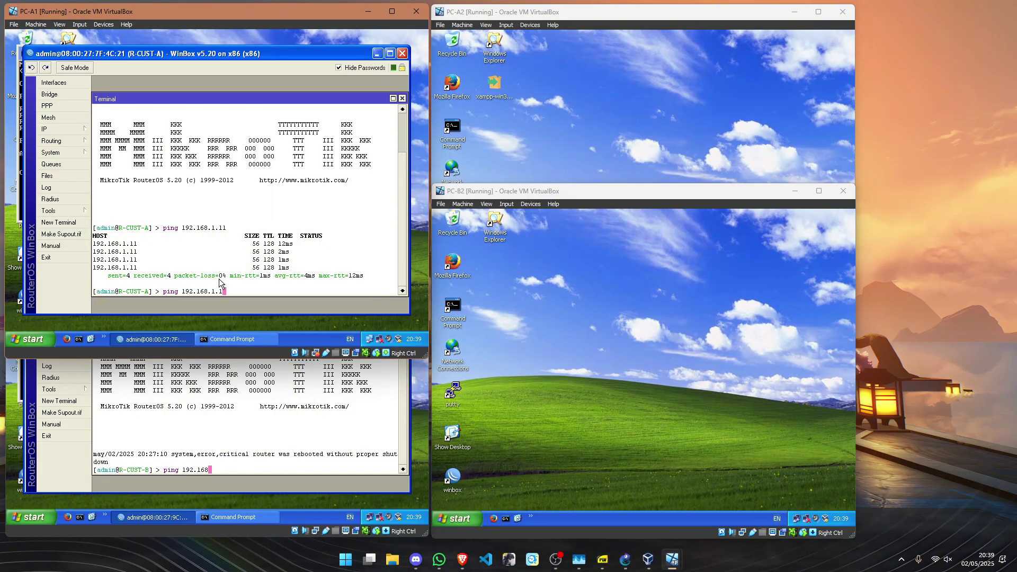
{"action": "key", "text": "BackSpace"}
{"action": "key", "text": "BackSpace"}
{"action": "key", "text": "BackSpace"}
{"action": "key", "text": "BackSpace"}
{"action": "type", "text": "2."}
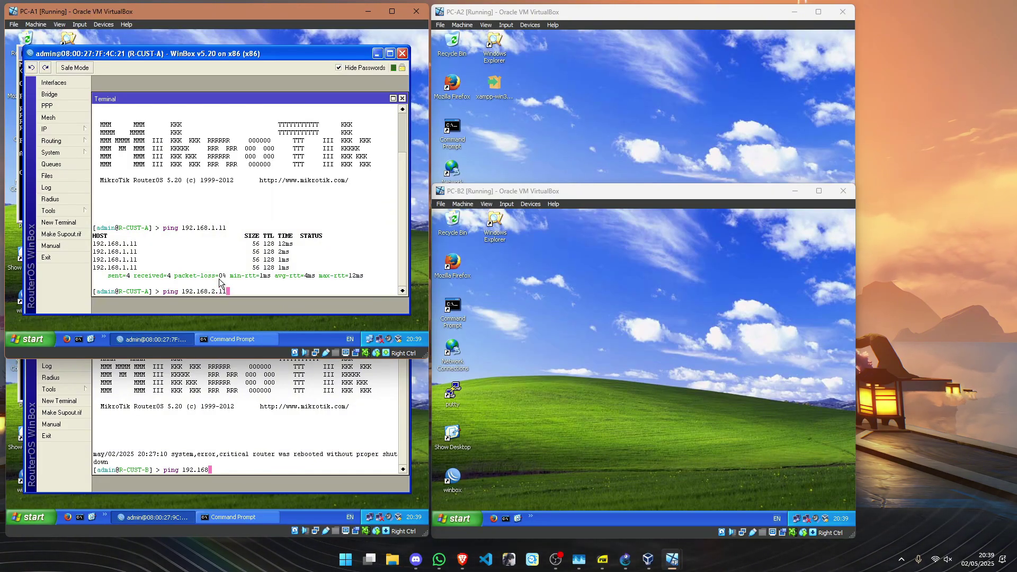
{"action": "type", "text": "11"}
{"action": "key", "text": "Return"}
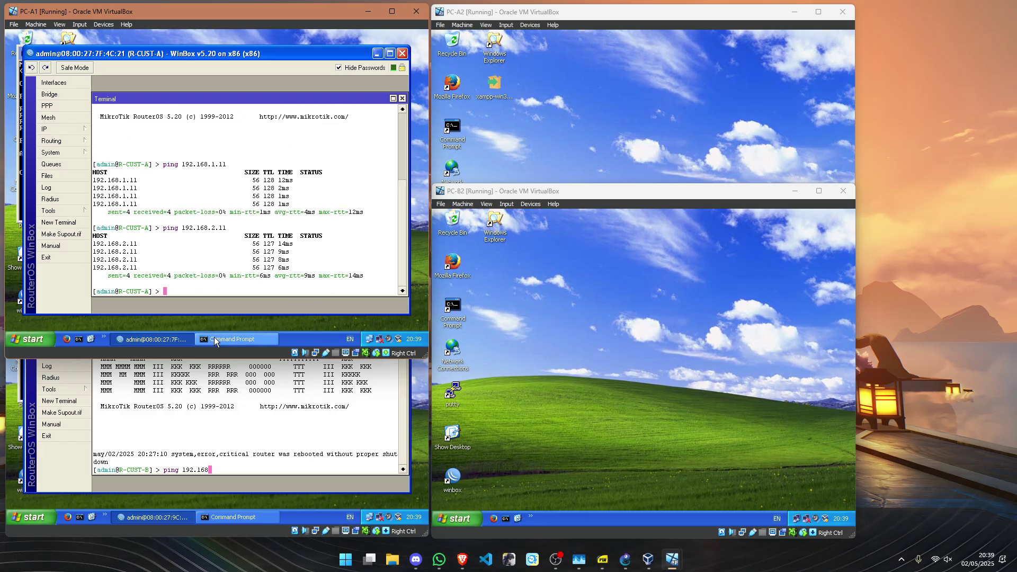
Ping 192.168.2.11 from PC-A1's command prompt.
{"action": "left_click", "coordinate": [233, 339]}
{"action": "key", "text": "Up"}
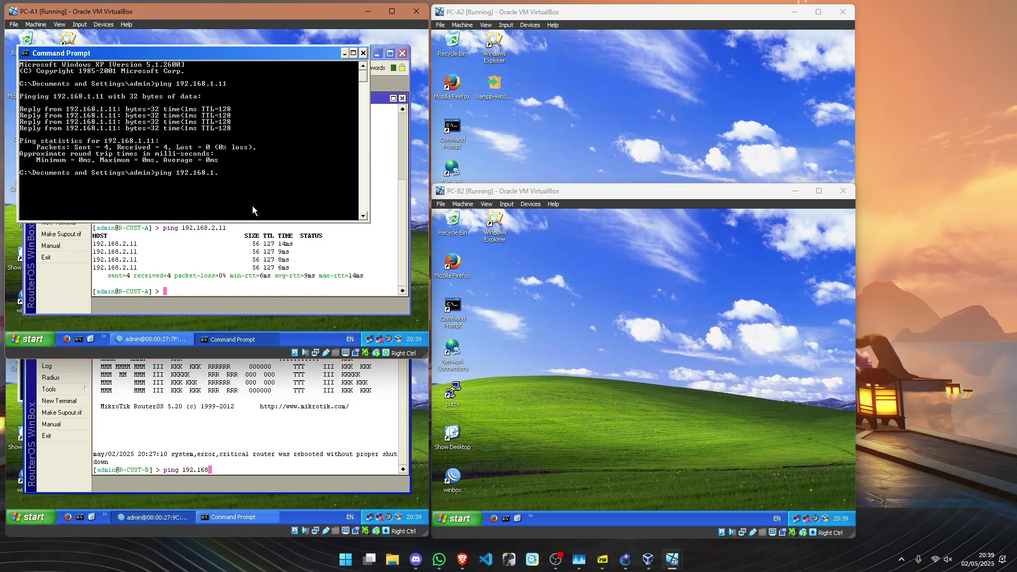
{"action": "type", "text": "2.11"}
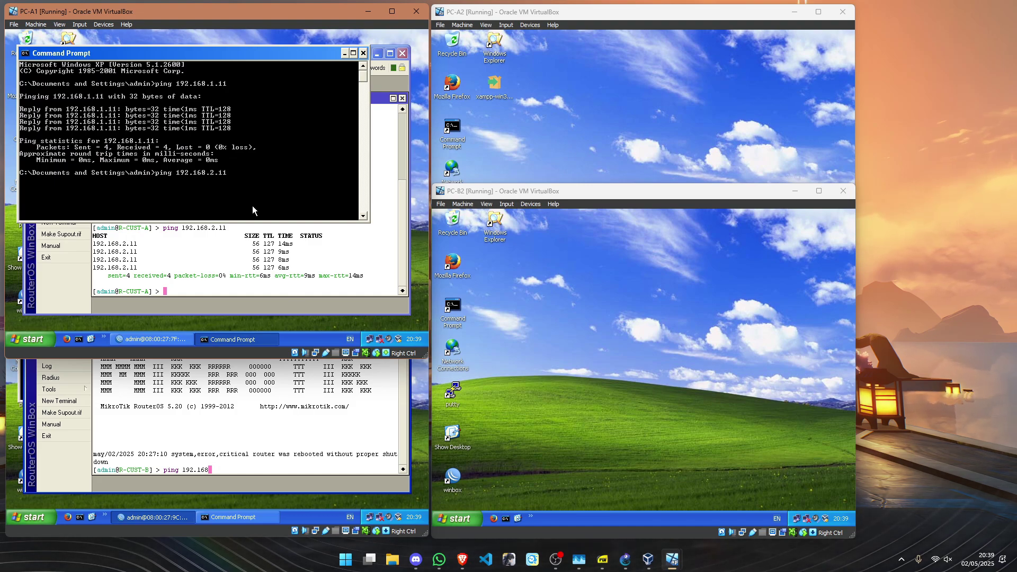
{"action": "key", "text": "Return"}
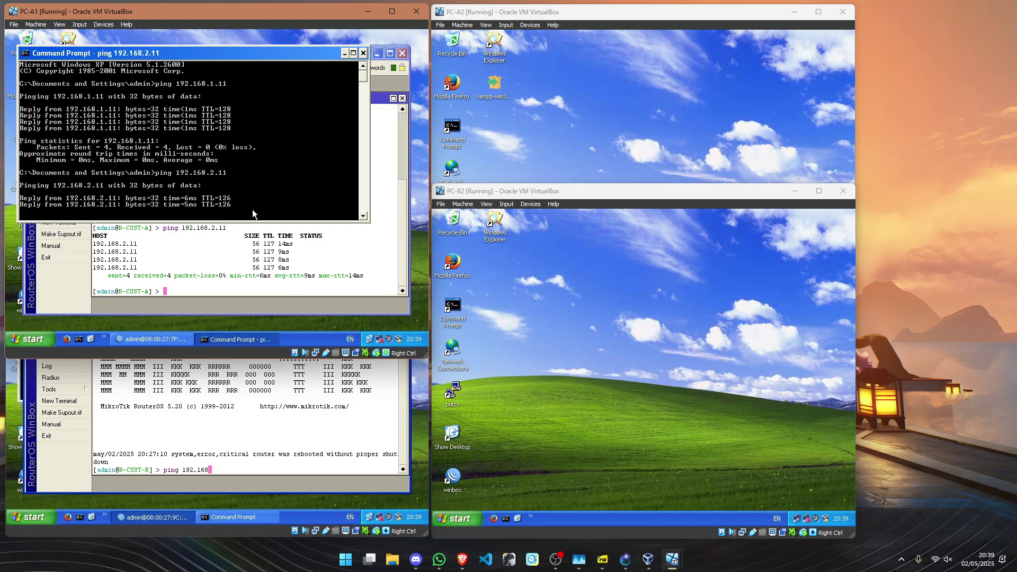
Complete the ping command in R-CUST-B's terminal with the address 192.168.1.11, run it, and stop it after a few replies.
{"action": "left_click", "coordinate": [270, 410]}
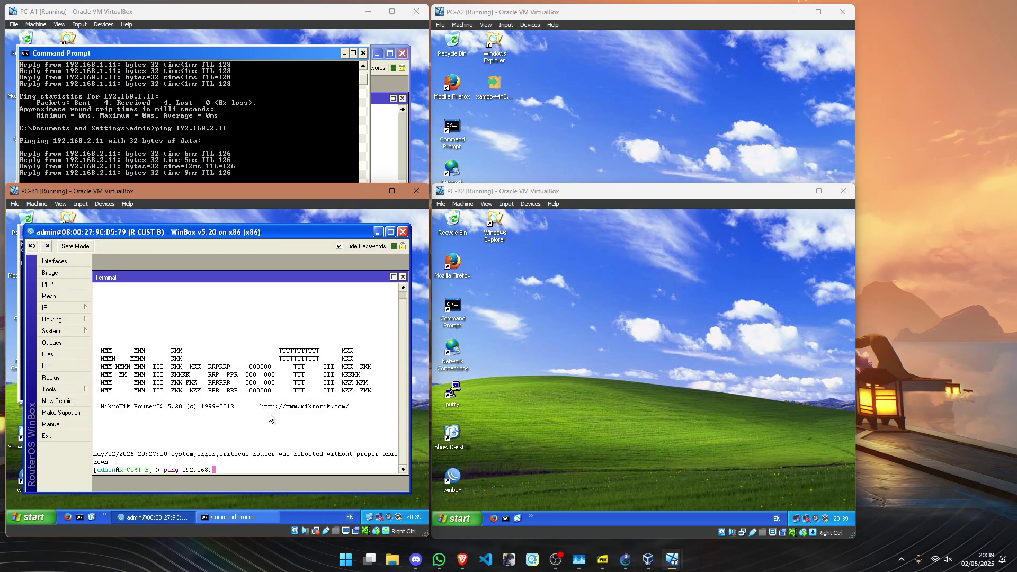
{"action": "type", "text": ".1.11"}
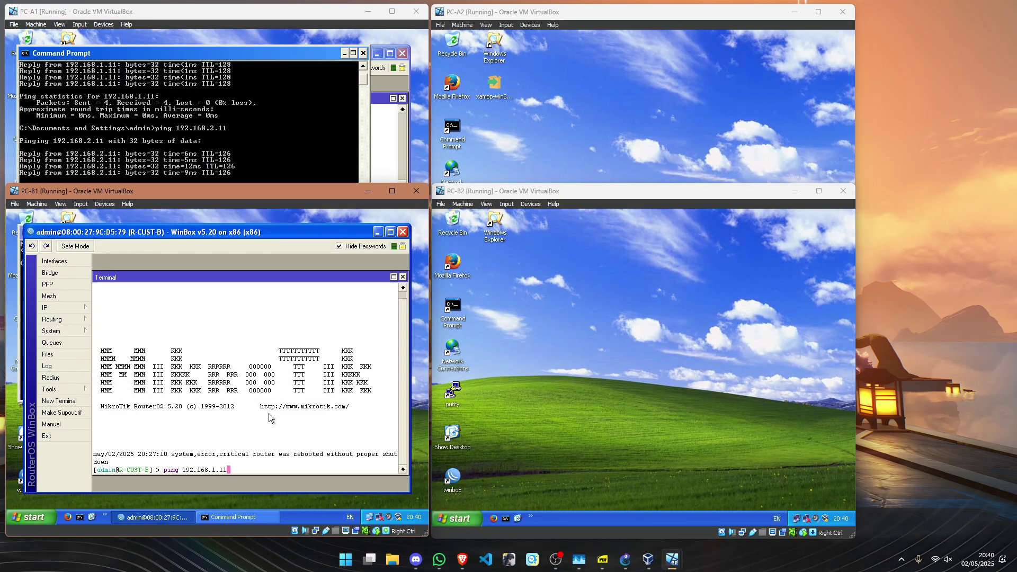
{"action": "key", "text": "Return"}
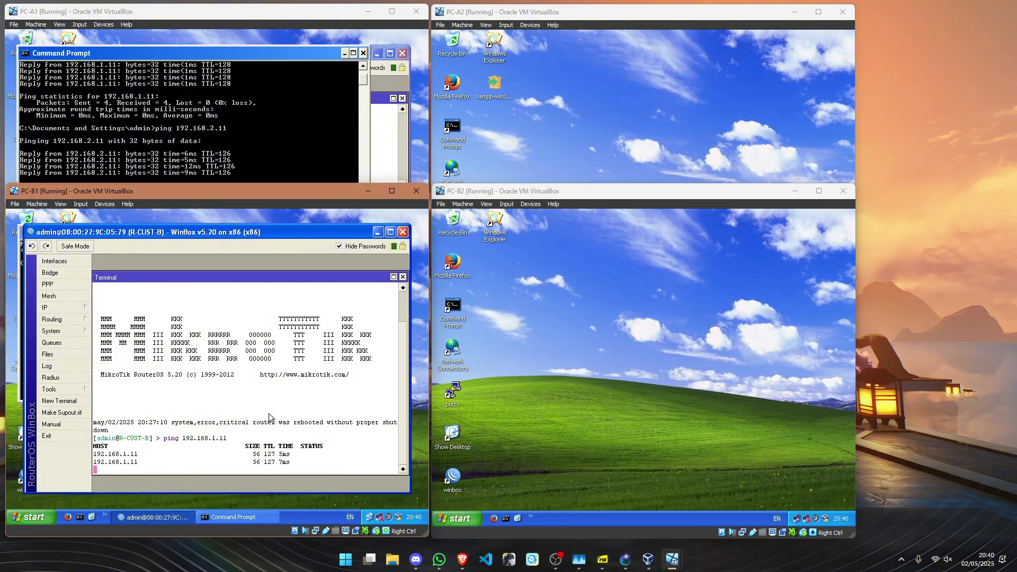
{"action": "key", "text": "ctrl+c"}
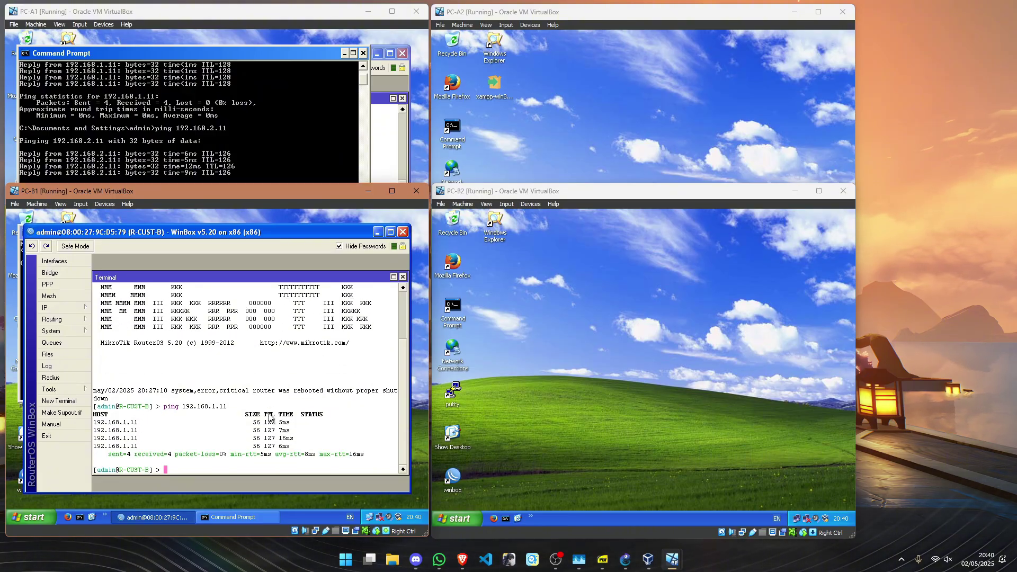
Ping 192.168.1.11 from PC-B1's command prompt.
{"action": "left_click", "coordinate": [233, 517]}
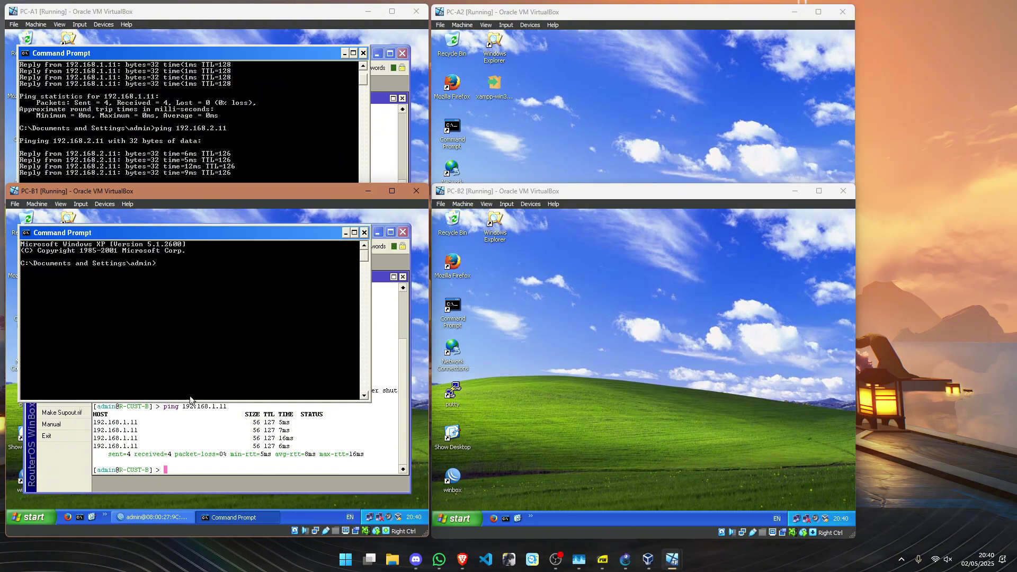
{"action": "type", "text": "ping "}
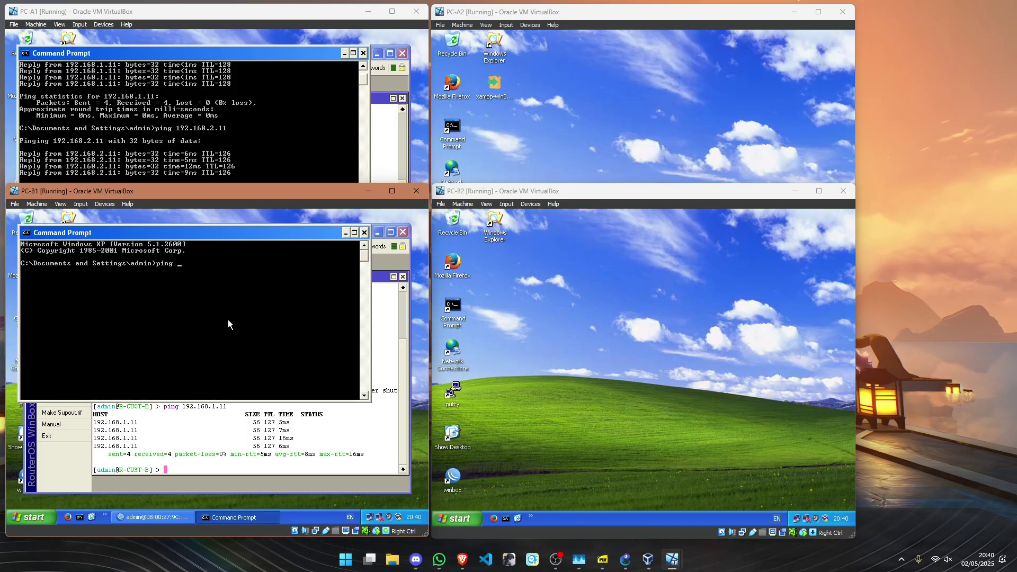
{"action": "type", "text": "192.168"}
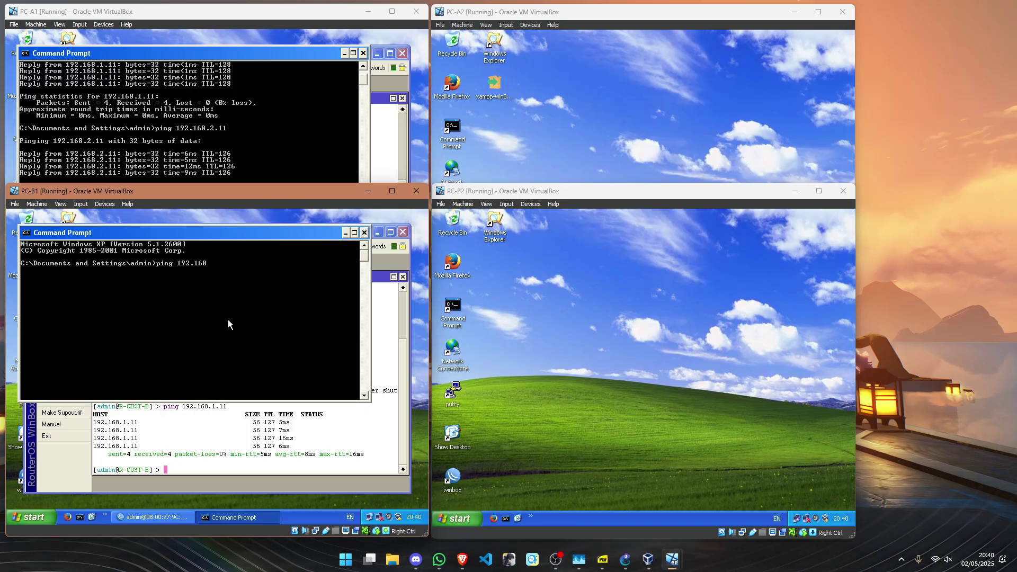
{"action": "type", "text": ".1."}
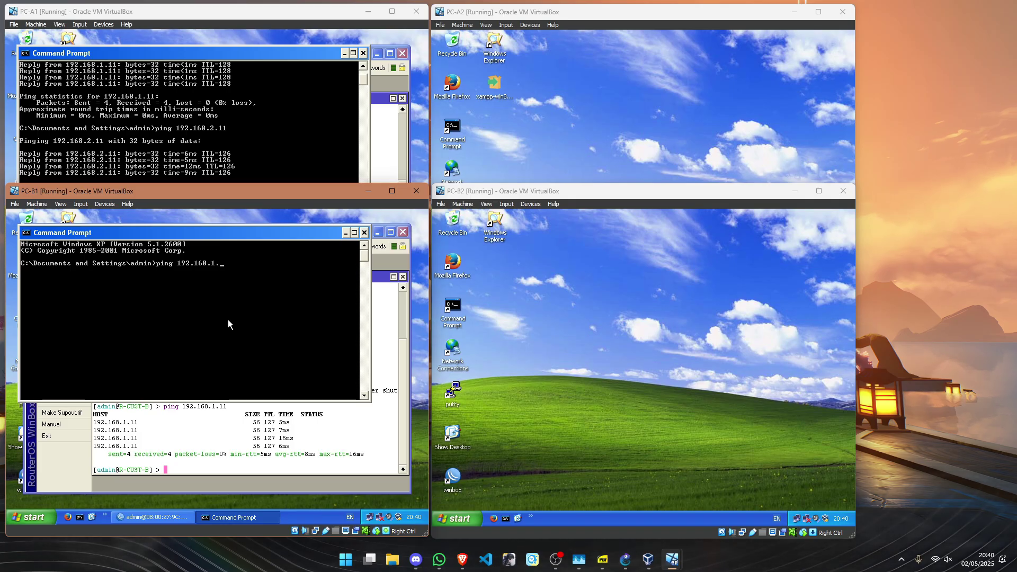
{"action": "type", "text": "11"}
{"action": "key", "text": "Return"}
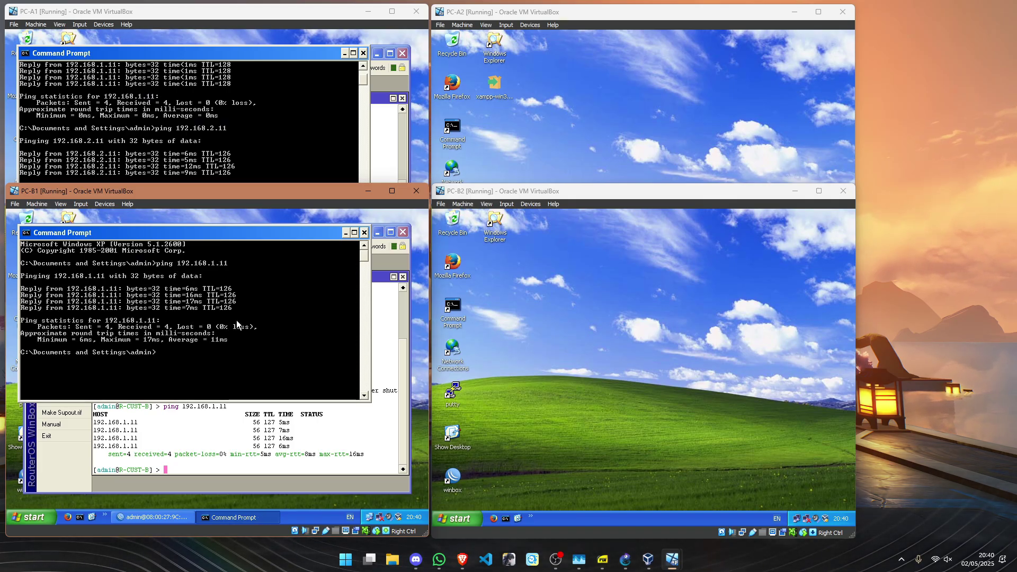
Open a command prompt on PC-A2 and check where the PCs sit in the GNS3 network topology.
{"action": "left_click", "coordinate": [531, 143]}
{"action": "double_click", "coordinate": [451, 129]}
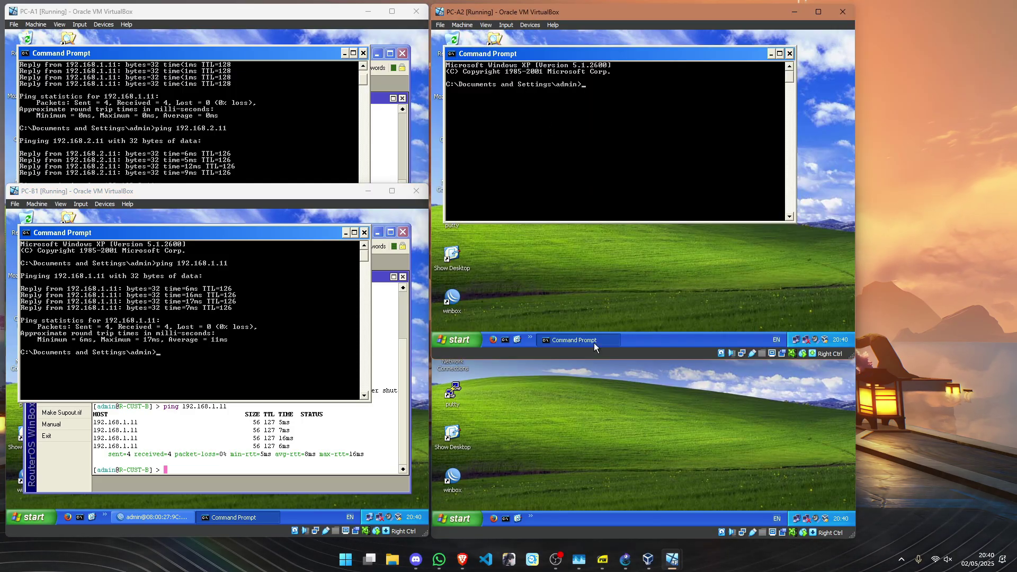
{"action": "left_click", "coordinate": [625, 559]}
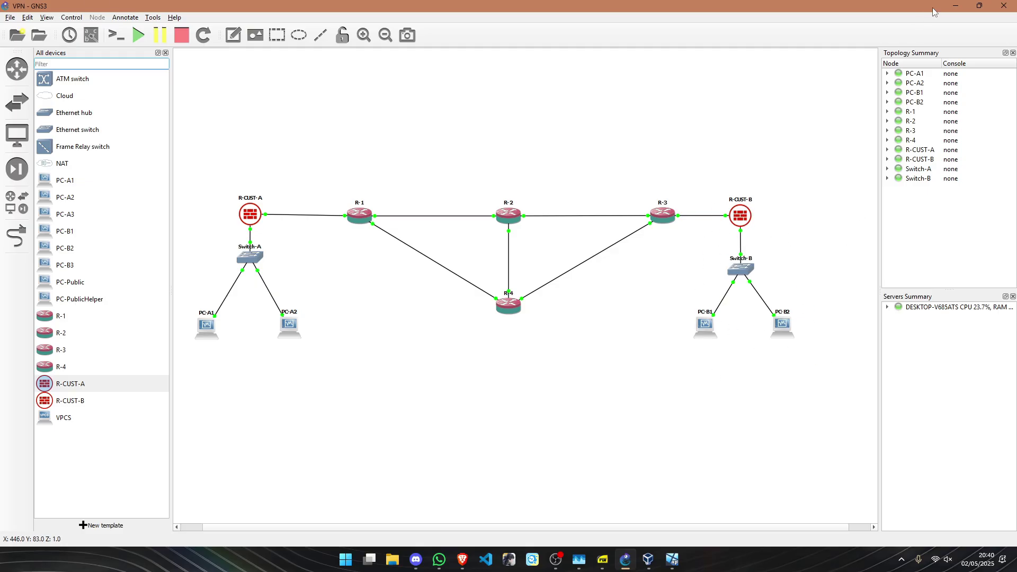
{"action": "left_click", "coordinate": [951, 6]}
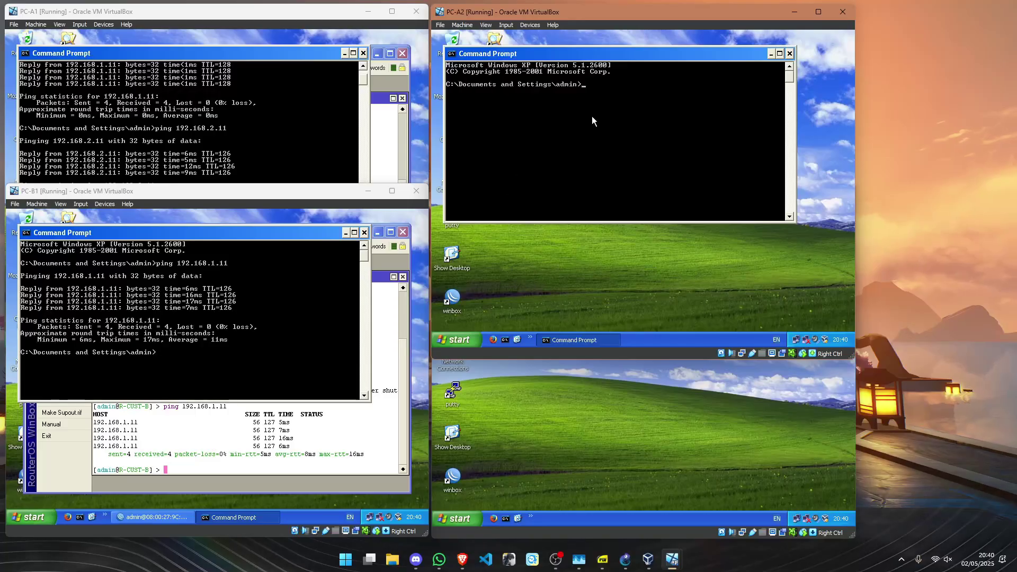
Ping 192.168.2.11 from PC-A2's command prompt.
{"action": "type", "text": "pin"}
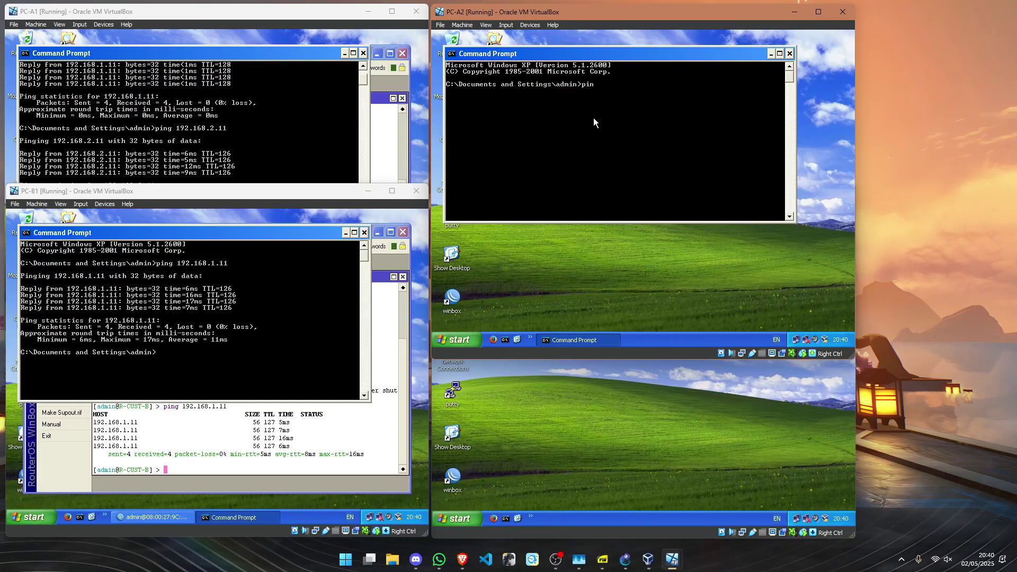
{"action": "type", "text": "g 192.168.1"}
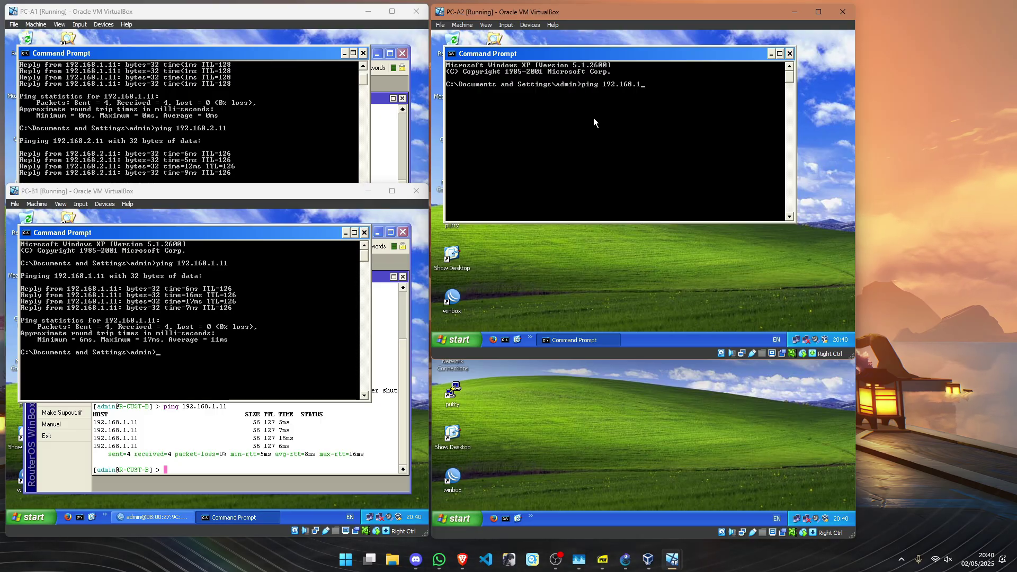
{"action": "key", "text": "BackSpace"}
{"action": "type", "text": "2."}
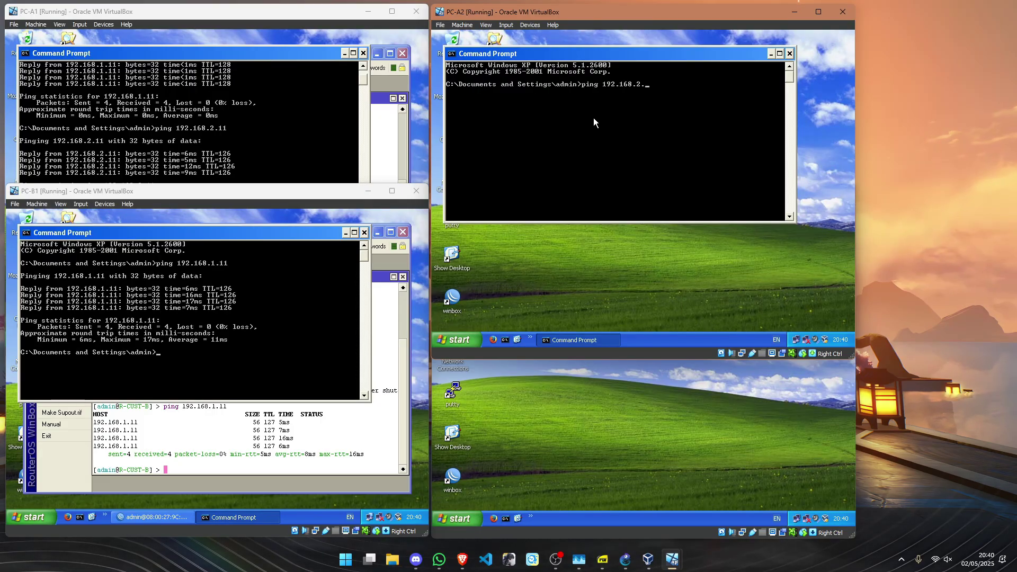
{"action": "type", "text": "11"}
{"action": "key", "text": "Return"}
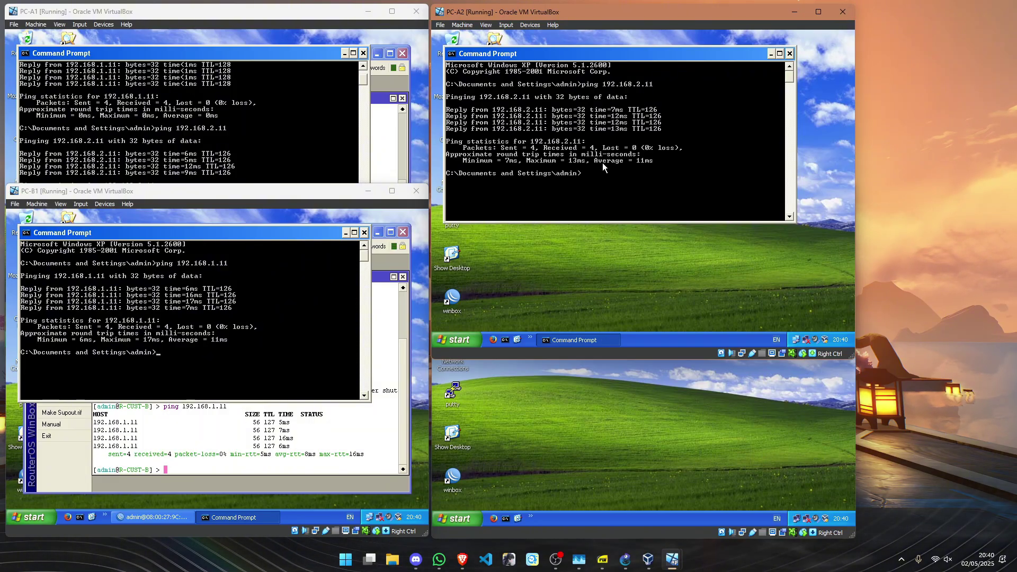
Ping 192.168.1.11 from a command prompt on PC-B2.
{"action": "left_click", "coordinate": [506, 517]}
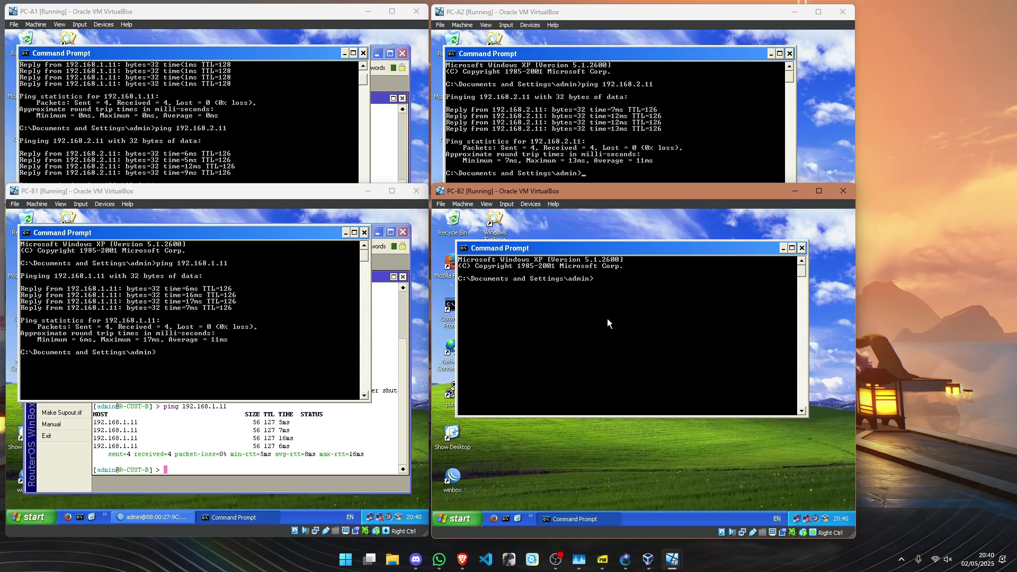
{"action": "type", "text": "ping 1"}
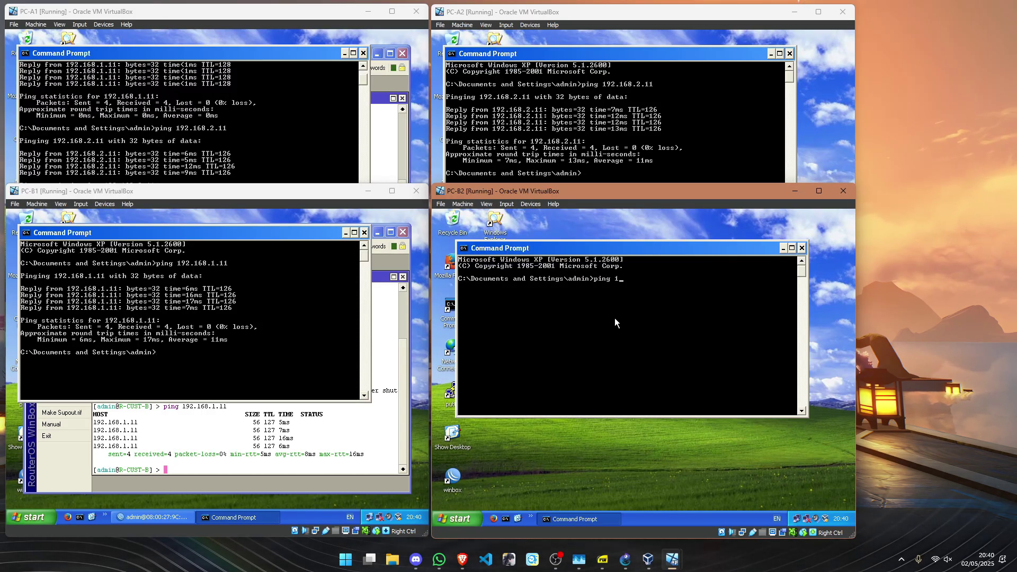
{"action": "type", "text": "92.168."}
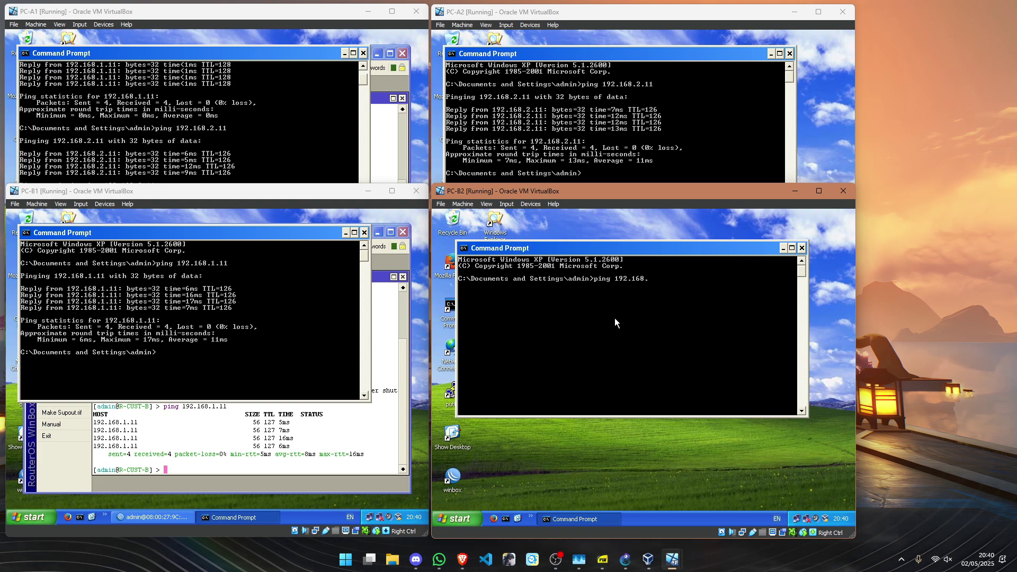
{"action": "type", "text": "1.11"}
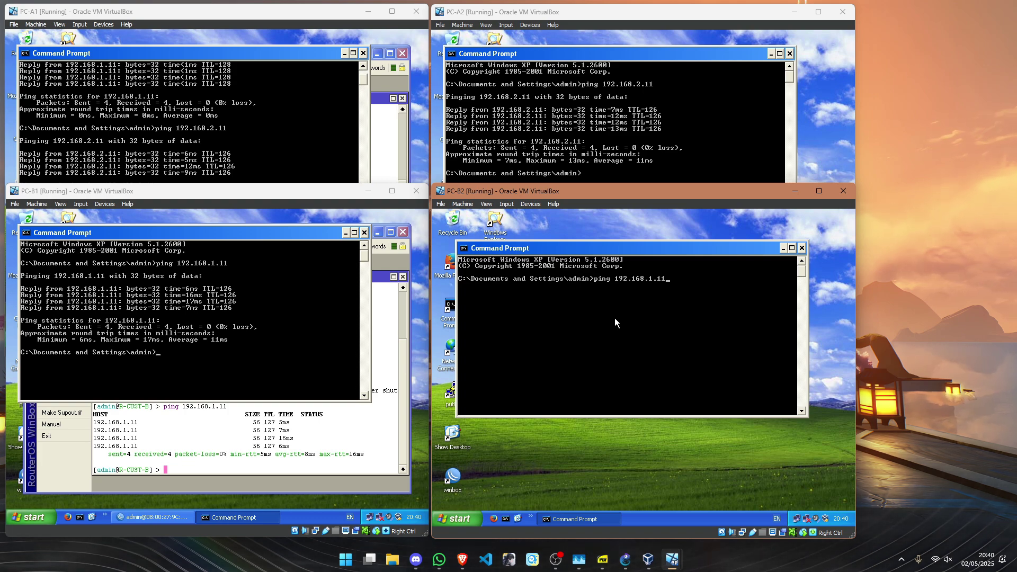
{"action": "key", "text": "Return"}
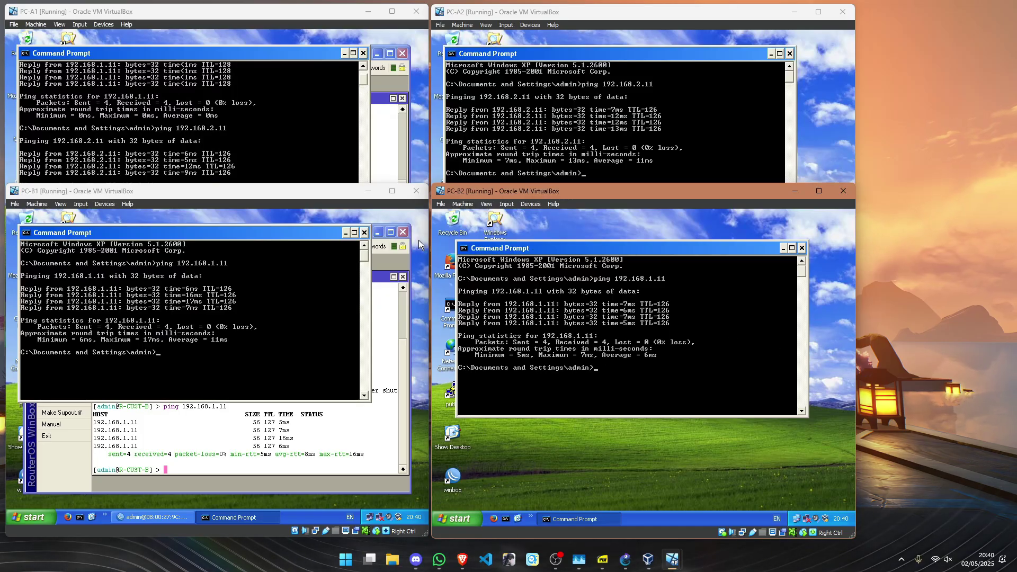
Trace the route to 192.168.2.11 with tracert in PC-A1's command prompt.
{"action": "left_click", "coordinate": [253, 140]}
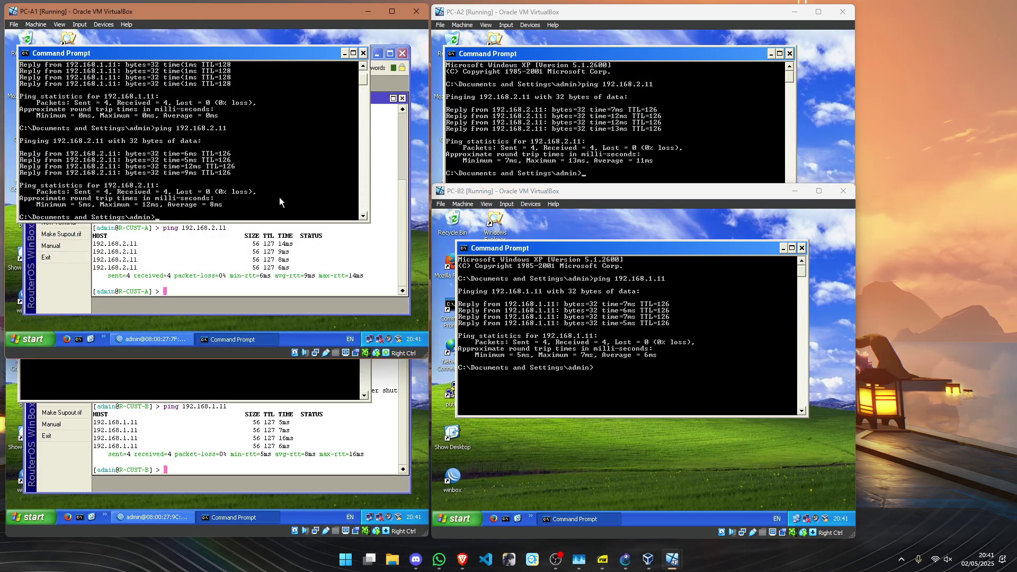
{"action": "type", "text": "tr"}
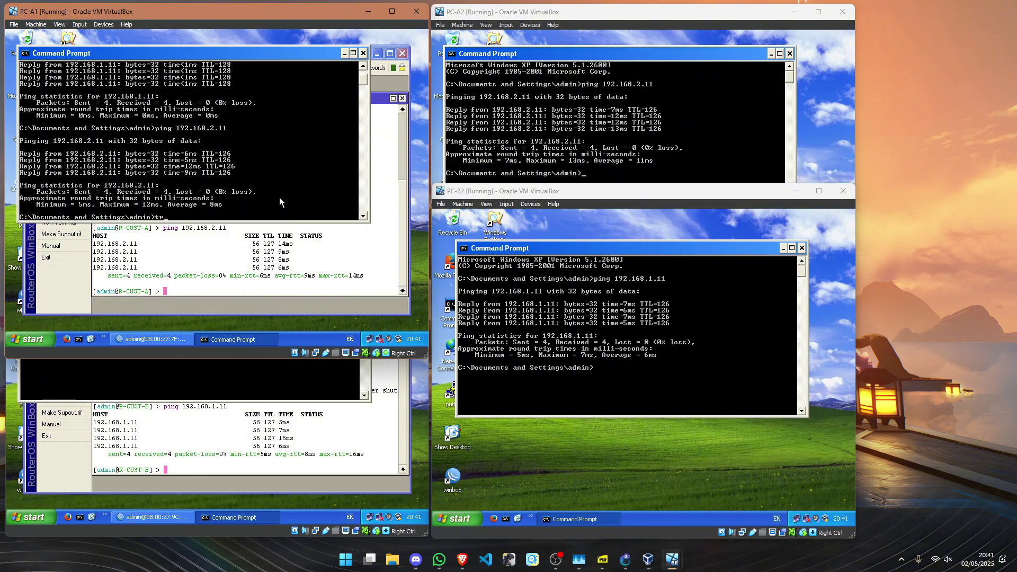
{"action": "type", "text": "acert"}
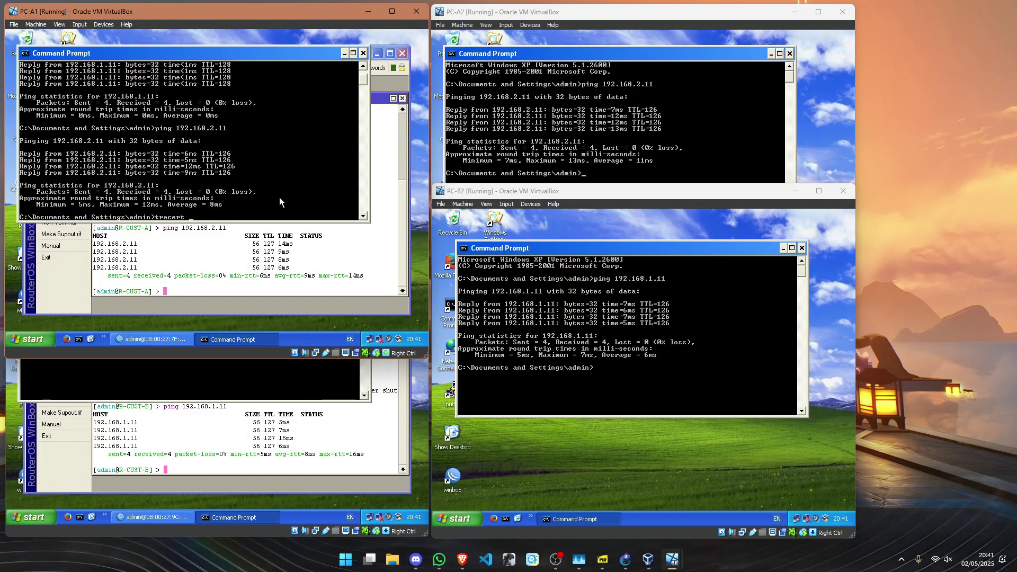
{"action": "type", "text": " 192.168"}
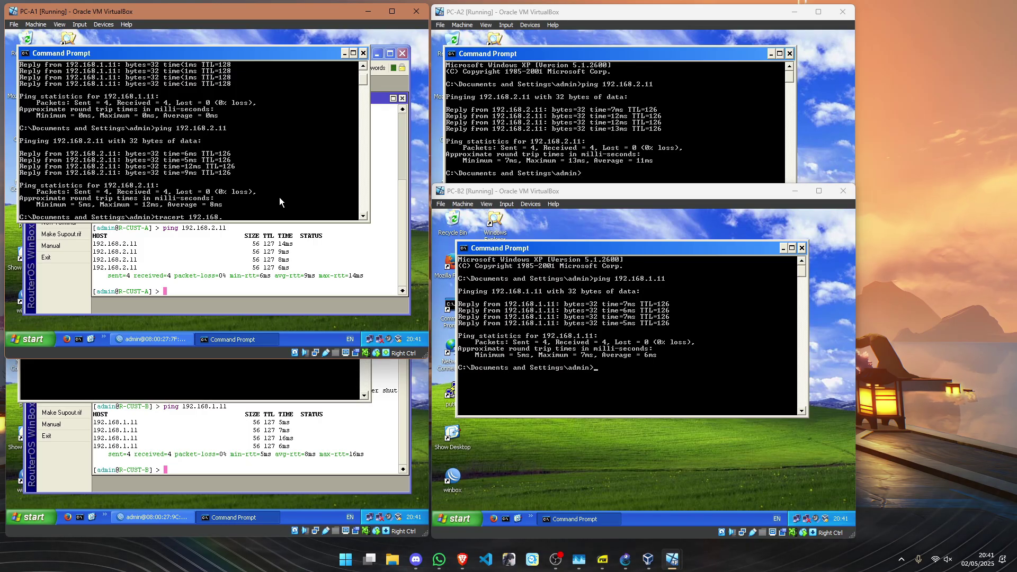
{"action": "type", "text": ".2.11"}
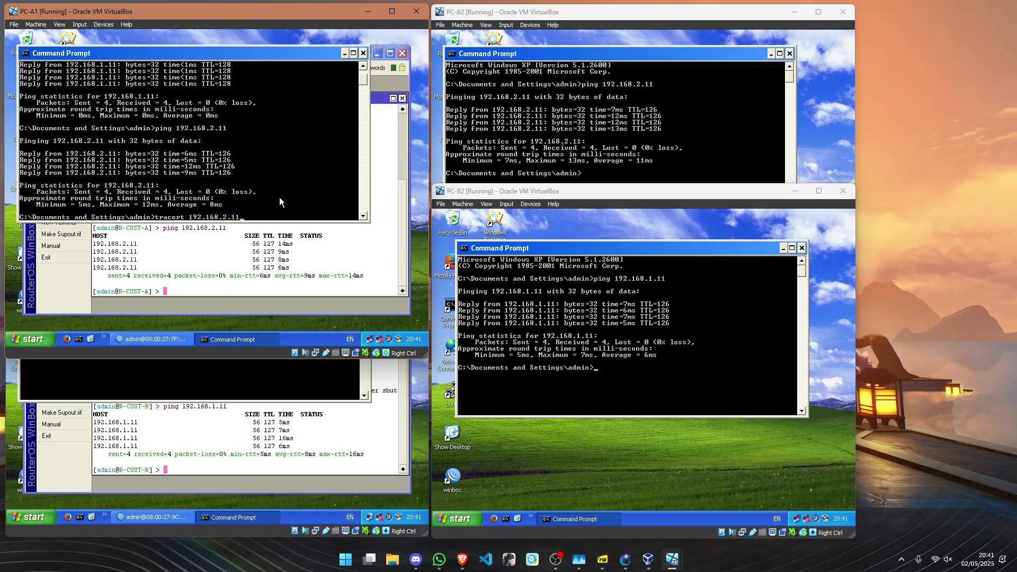
{"action": "key", "text": "Return"}
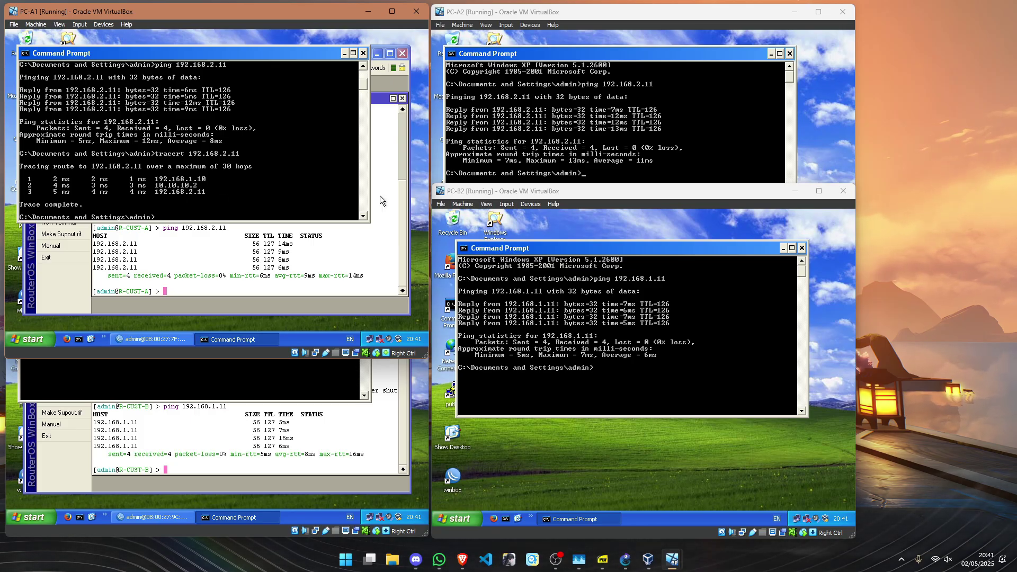
Trace the route to 192.168.2.11 from PC-A2 by replacing ping with tracert in its previous command.
{"action": "left_click", "coordinate": [607, 158]}
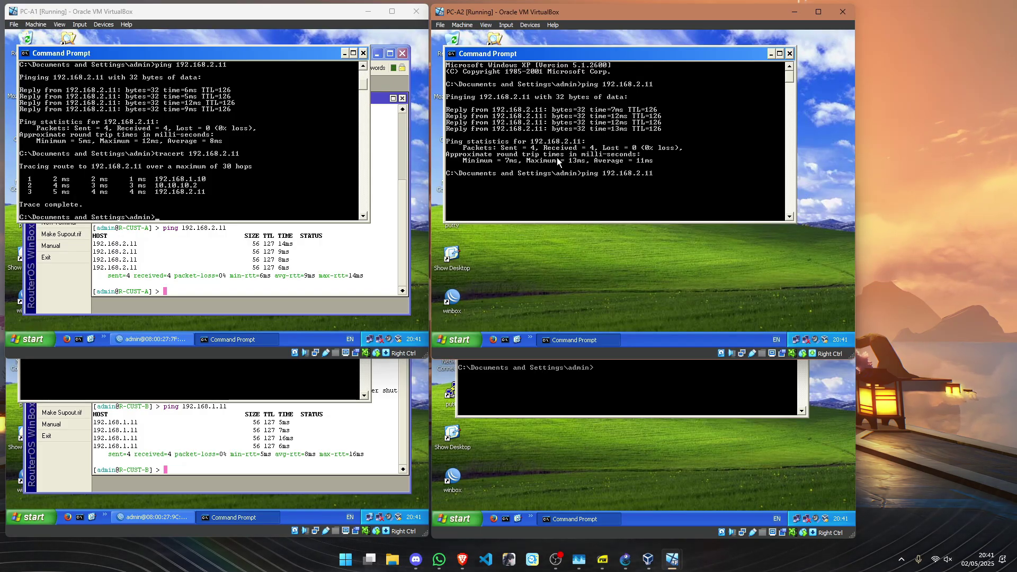
{"action": "key", "text": "BackSpace"}
{"action": "key", "text": "BackSpace"}
{"action": "key", "text": "BackSpace"}
{"action": "key", "text": "BackSpace"}
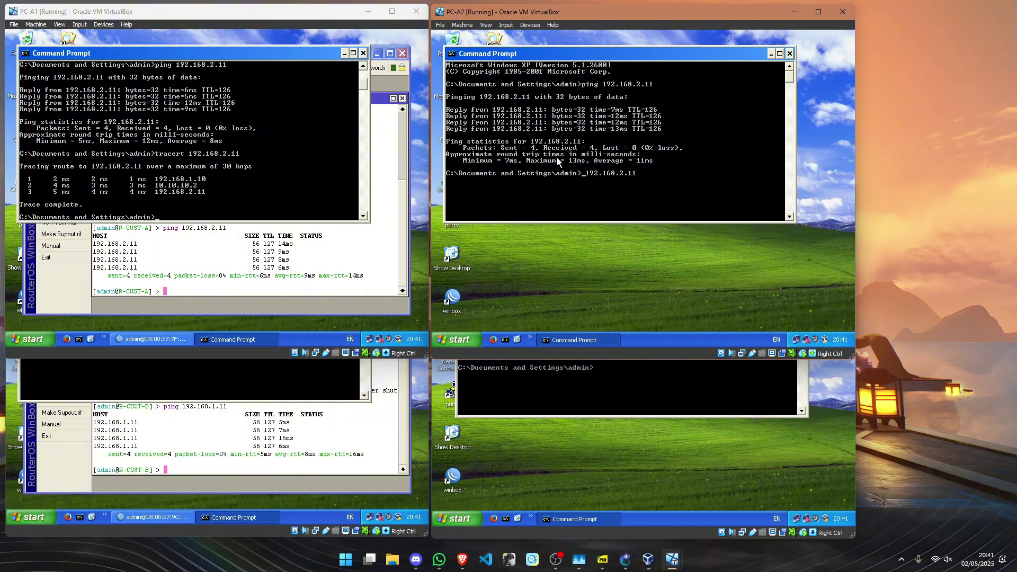
{"action": "type", "text": "tracert"}
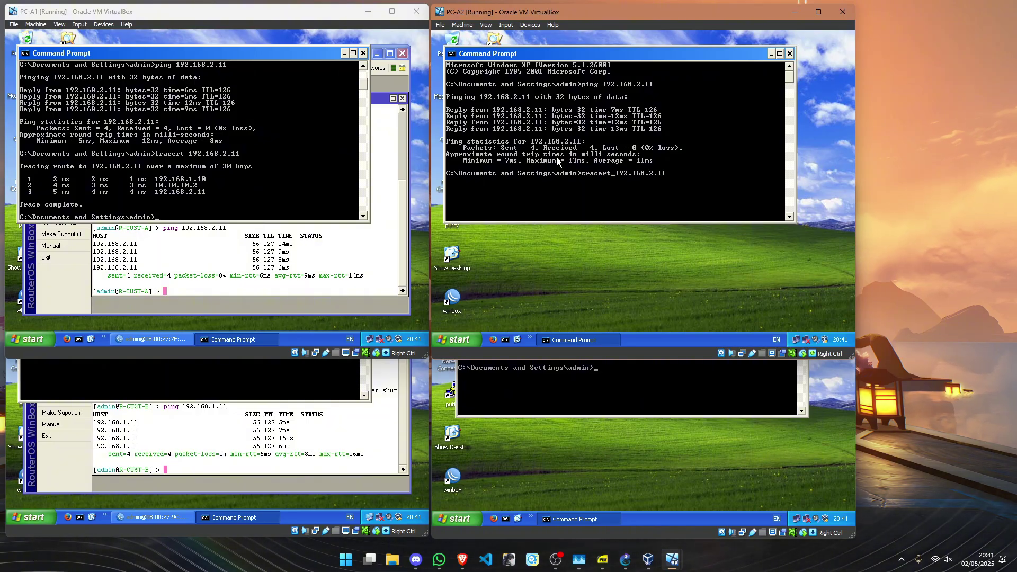
{"action": "key", "text": "Return"}
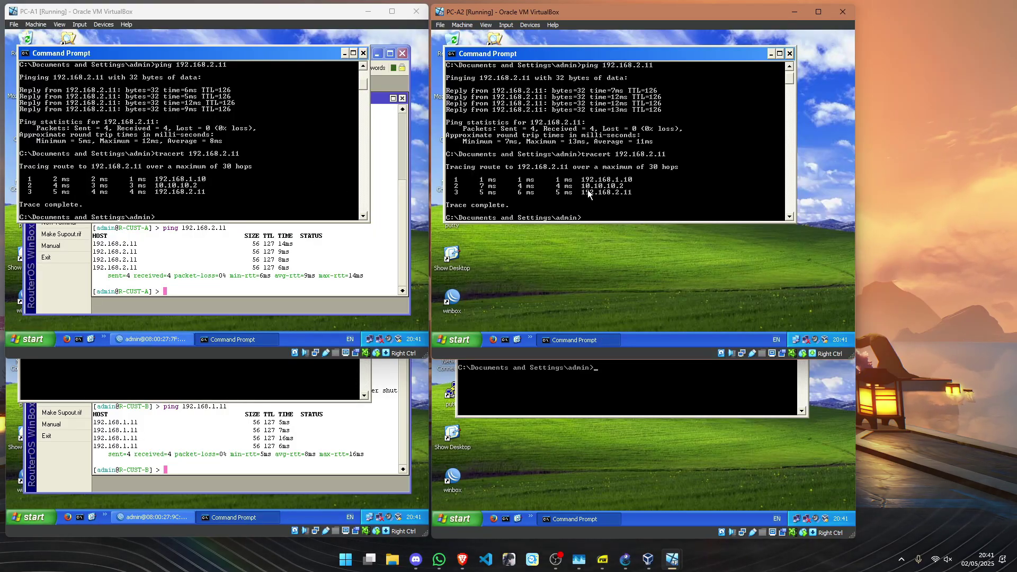
Trace the route to 192.168.1.11 with tracert in PC-B1's command prompt.
{"action": "left_click", "coordinate": [280, 382]}
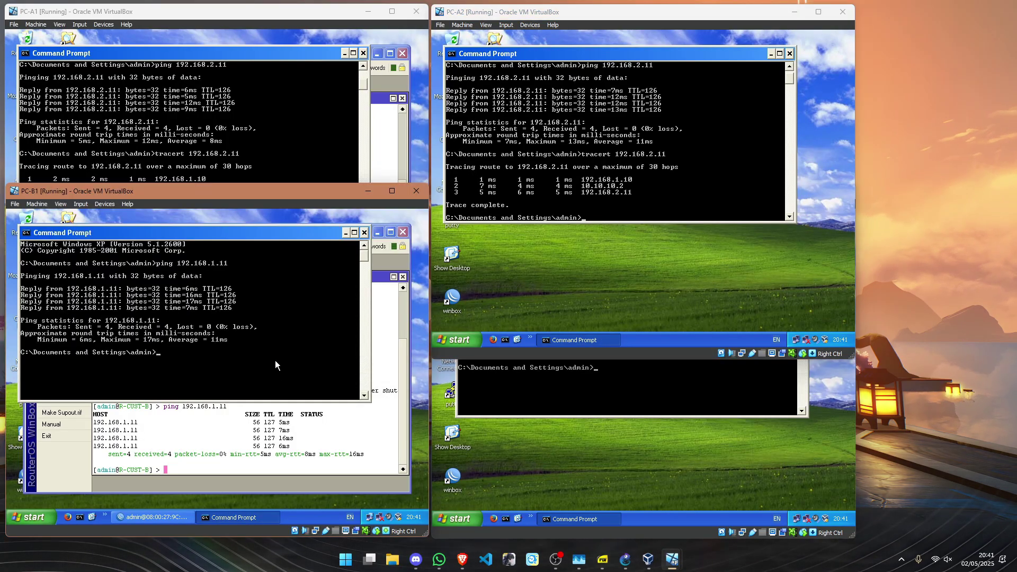
{"action": "type", "text": "tracer"}
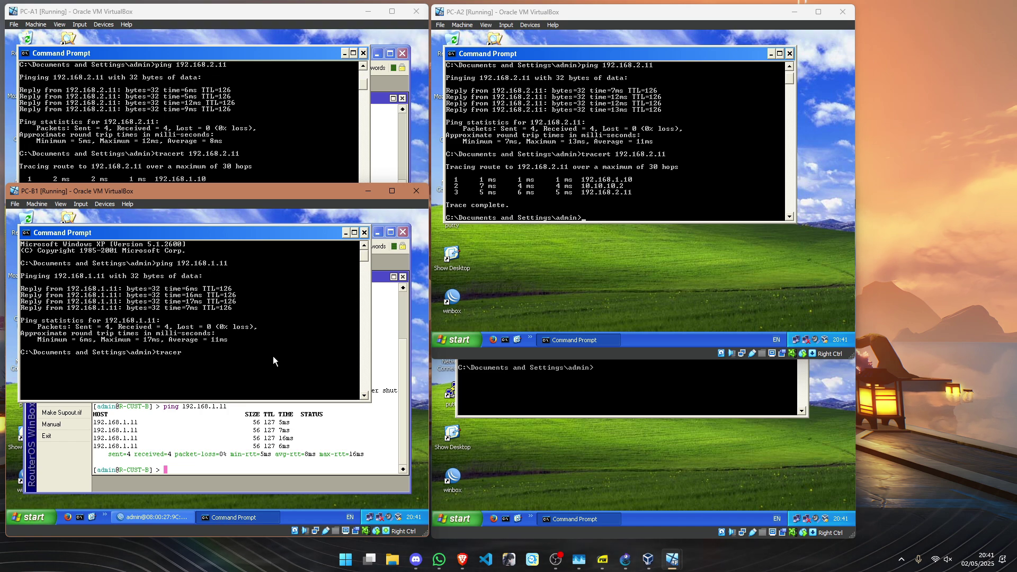
{"action": "type", "text": "t"}
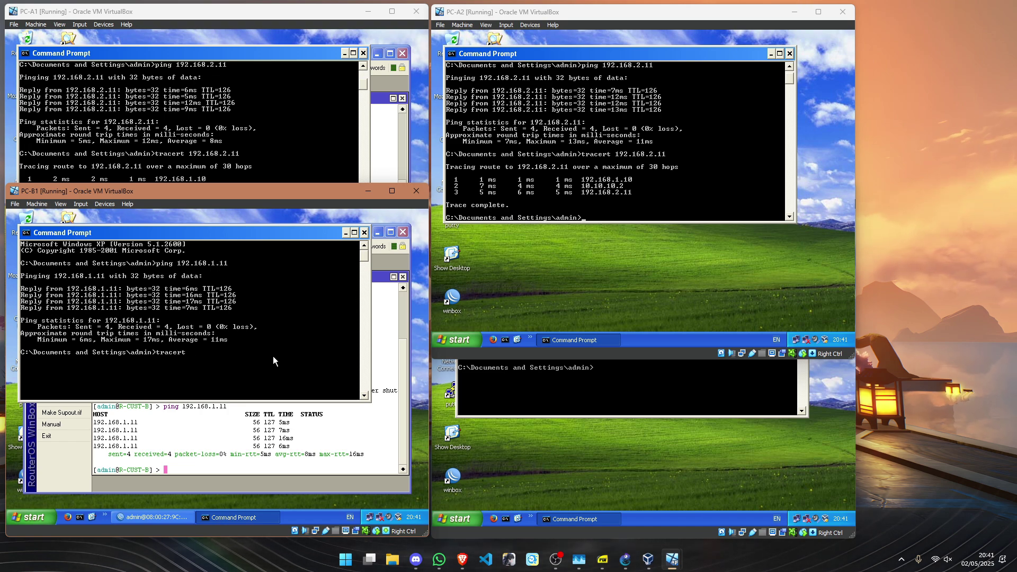
{"action": "type", "text": " 192."}
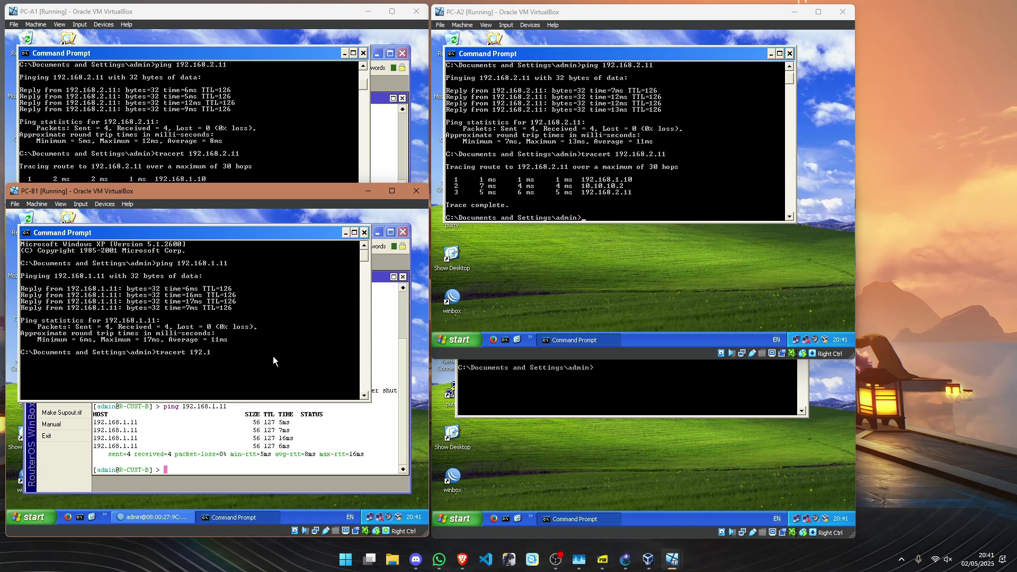
{"action": "type", "text": "168.1."}
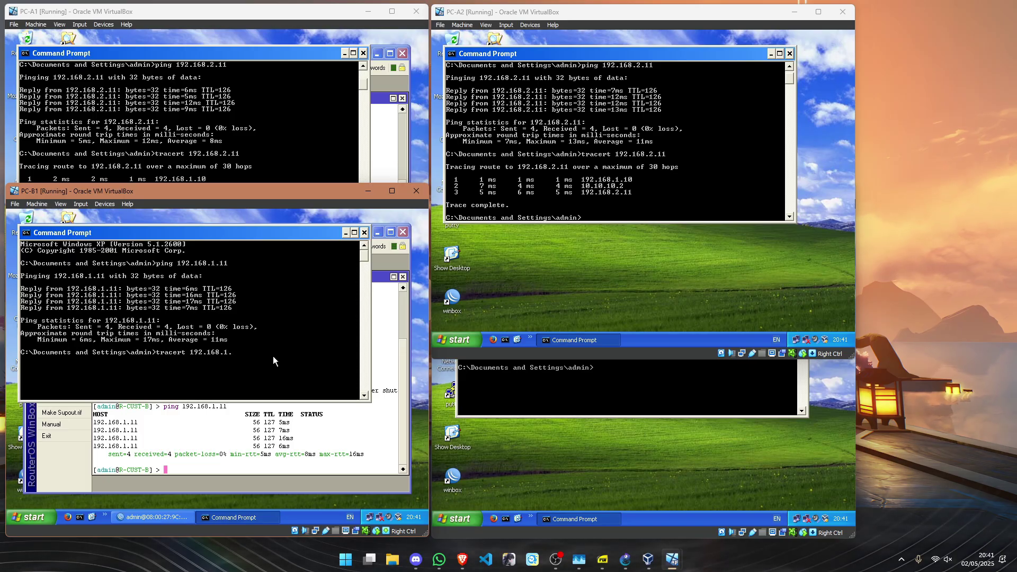
{"action": "type", "text": "11"}
{"action": "key", "text": "Return"}
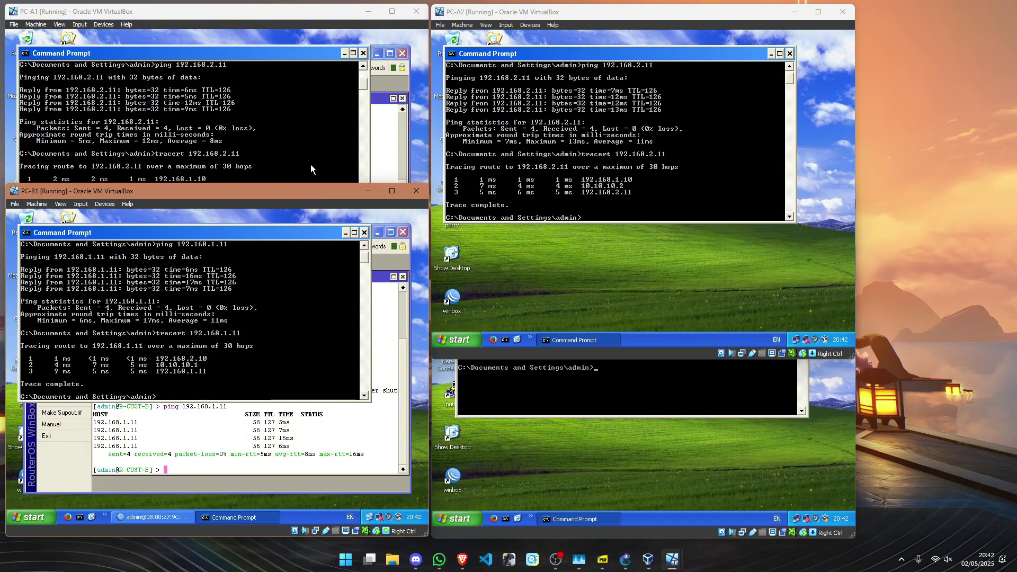
Close the command prompts on PC-B1, PC-B2, PC-A2 and PC-A1.
{"action": "left_click", "coordinate": [618, 380]}
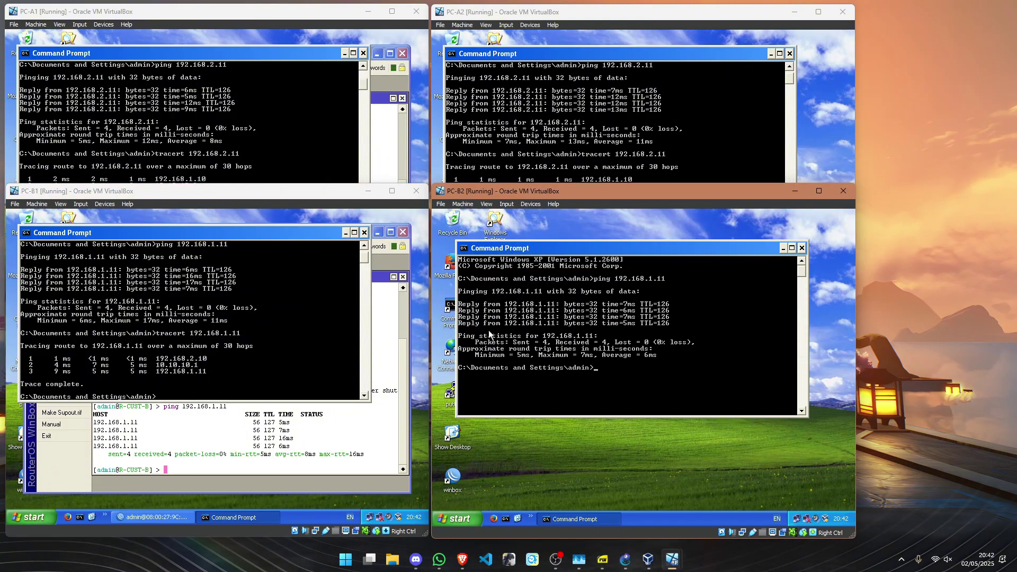
{"action": "left_click", "coordinate": [365, 233]}
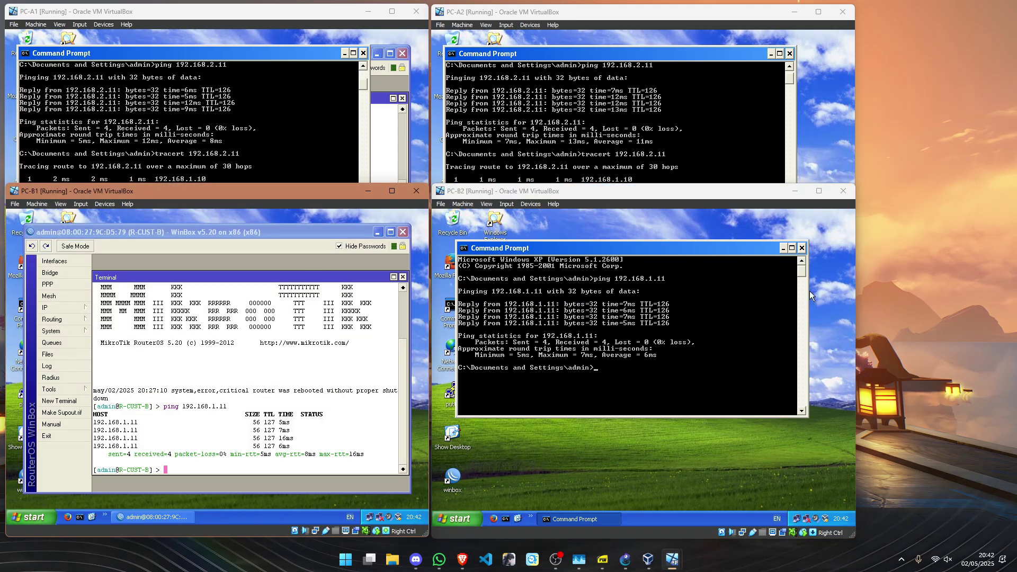
{"action": "left_click", "coordinate": [801, 247]}
{"action": "left_click", "coordinate": [789, 53]}
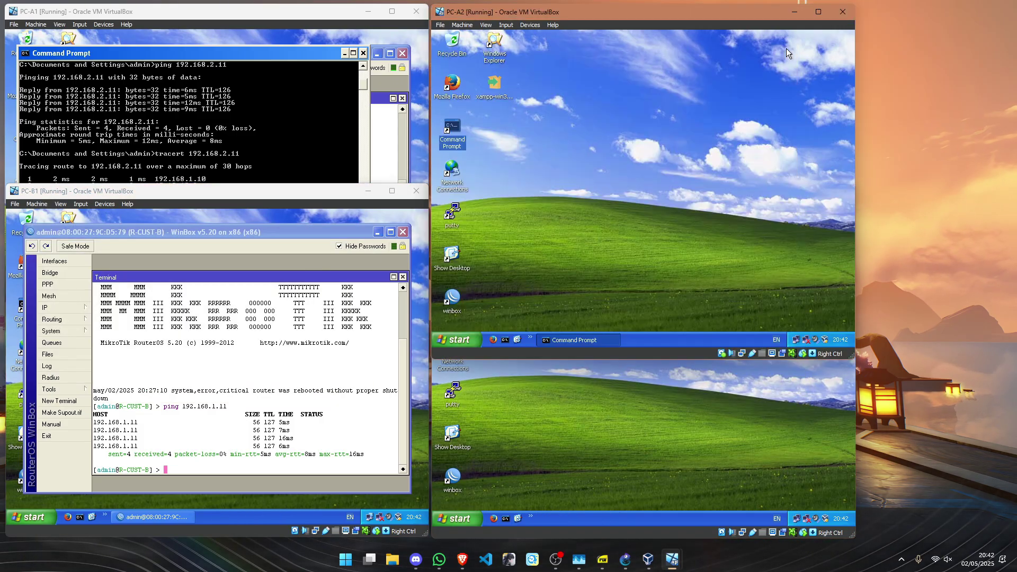
{"action": "left_click", "coordinate": [364, 53]}
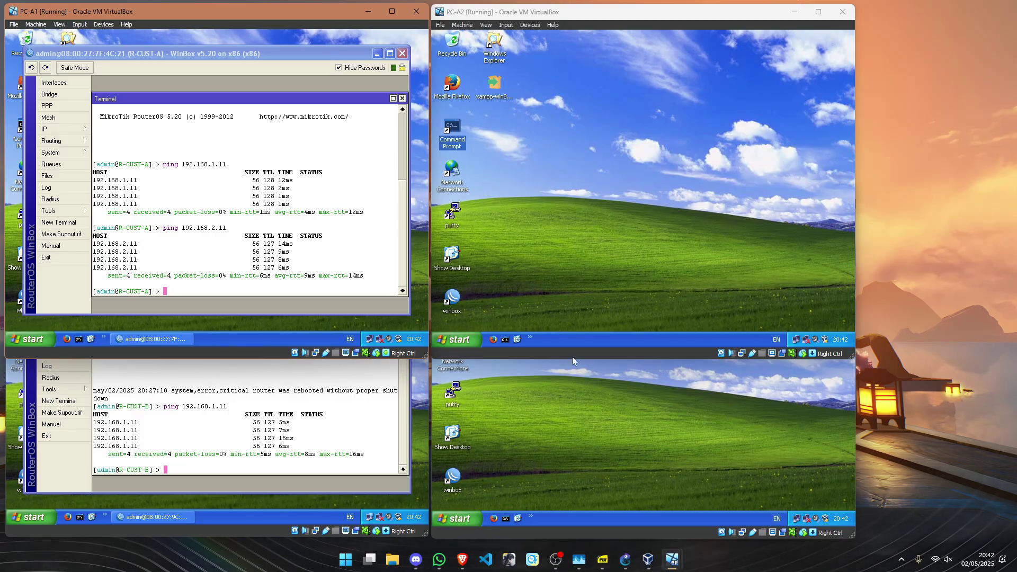
Minimize the WinBox windows on PC-A1 and PC-B1.
{"action": "left_click", "coordinate": [377, 53]}
{"action": "left_click", "coordinate": [374, 368]}
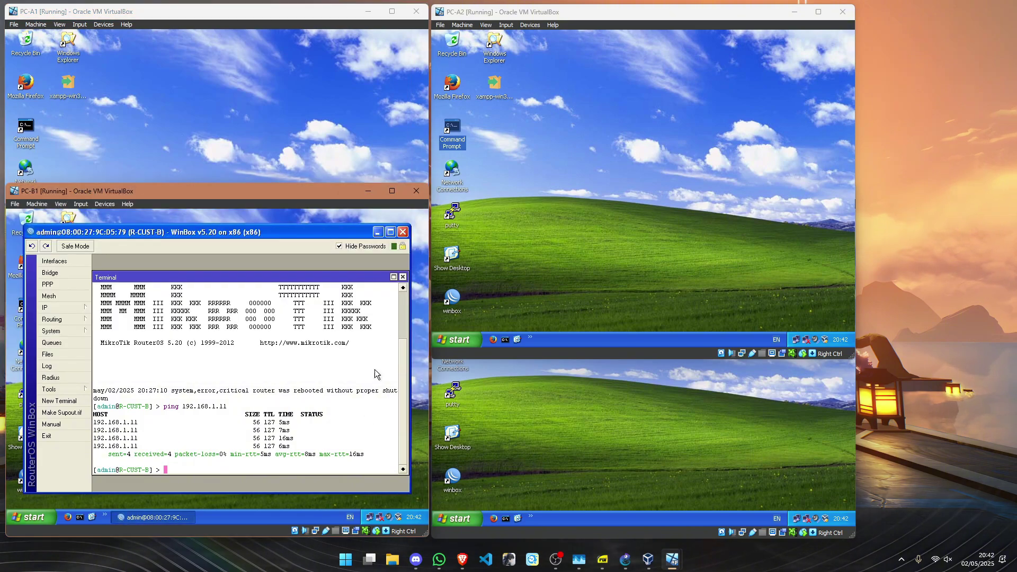
{"action": "left_click", "coordinate": [377, 232]}
Open the XAMPP Control Panel on PC-A1 and start the Apache module.
{"action": "left_click", "coordinate": [332, 125]}
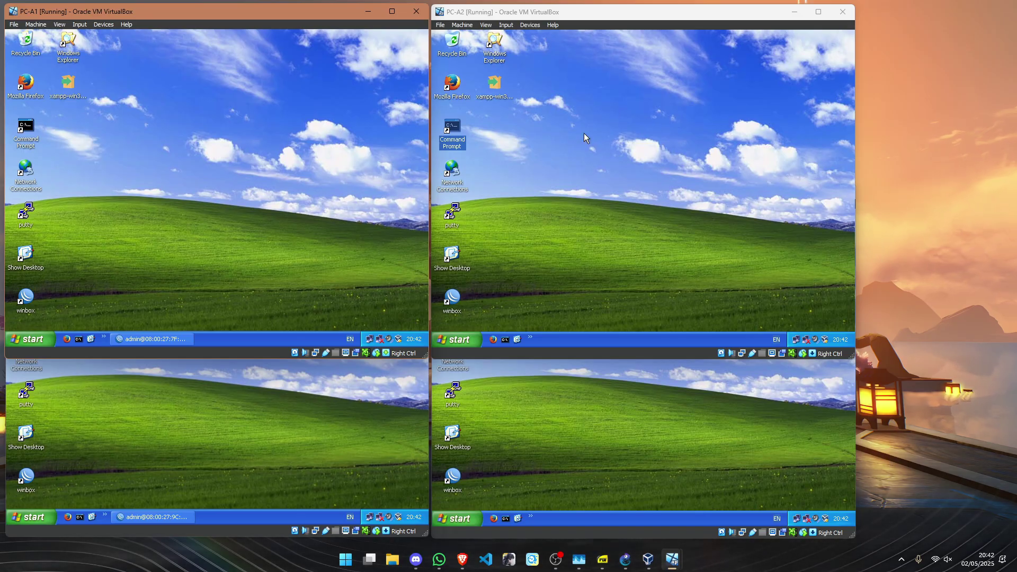
{"action": "left_click", "coordinate": [29, 339]}
{"action": "mouse_move", "coordinate": [69, 302]}
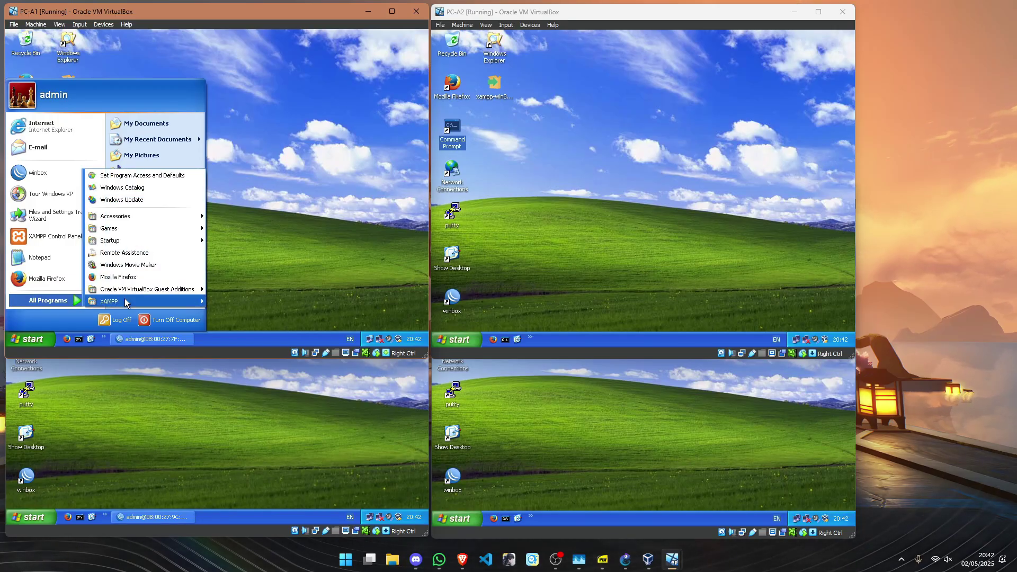
{"action": "mouse_move", "coordinate": [127, 301]}
{"action": "left_click", "coordinate": [249, 326]}
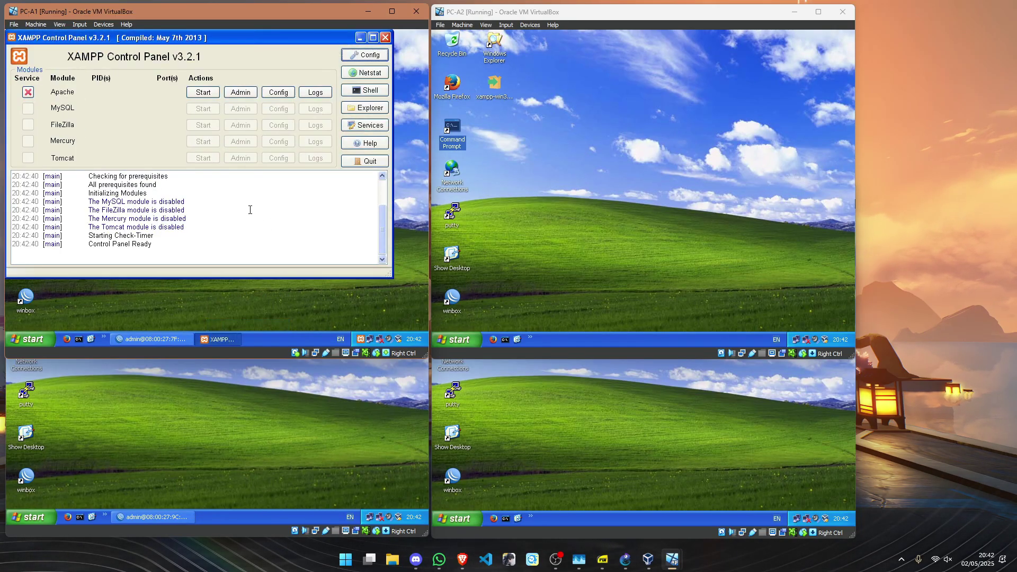
{"action": "left_click", "coordinate": [203, 92]}
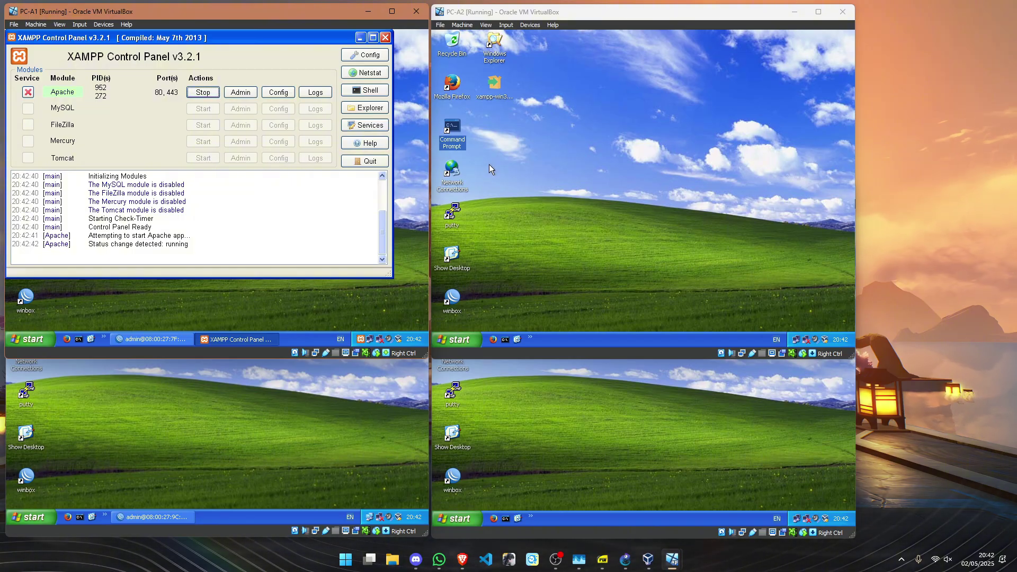
{"action": "left_click", "coordinate": [541, 198]}
{"action": "left_click", "coordinate": [465, 338]}
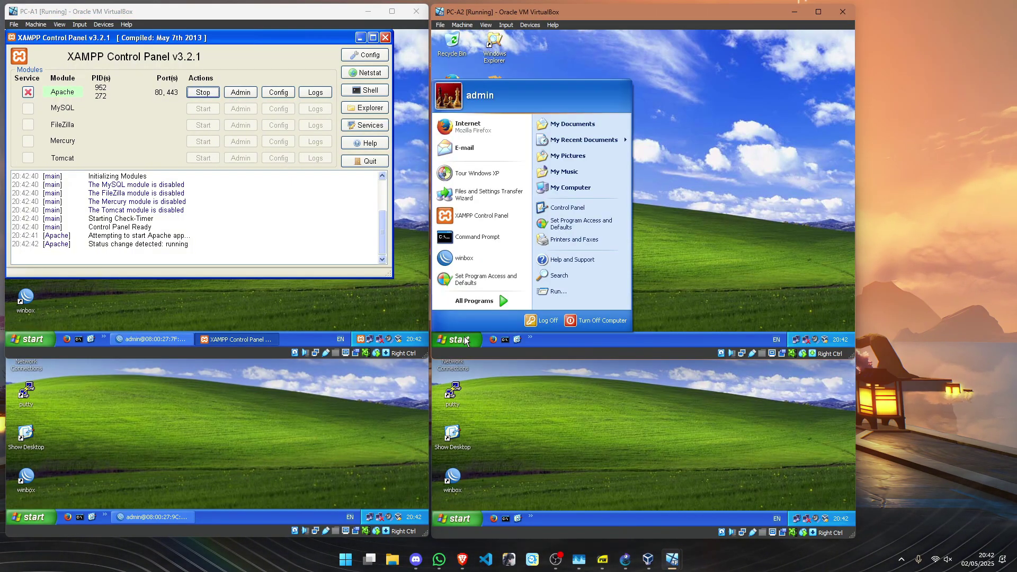
{"action": "left_click", "coordinate": [731, 214]}
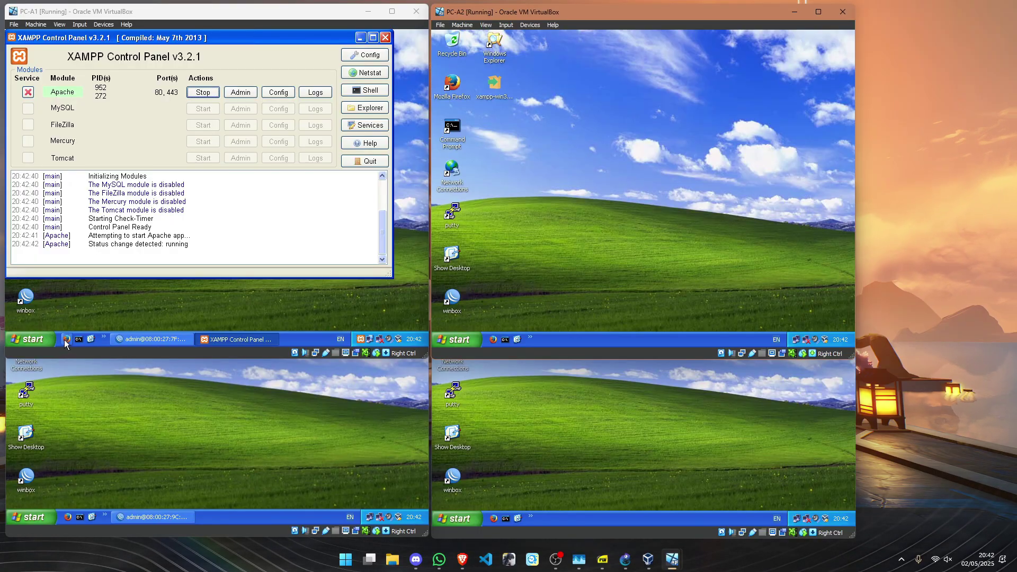
Minimize the XAMPP Control Panel on PC-A1 and open the C:\xampp\htdocs folder in Windows Explorer.
{"action": "left_click", "coordinate": [150, 303]}
{"action": "left_click", "coordinate": [360, 38]}
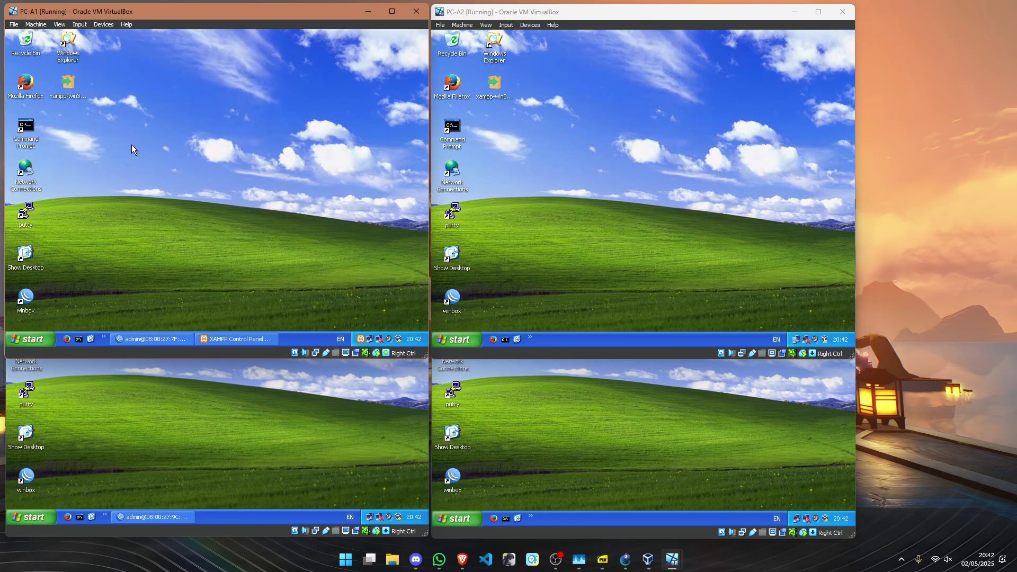
{"action": "double_click", "coordinate": [67, 44]}
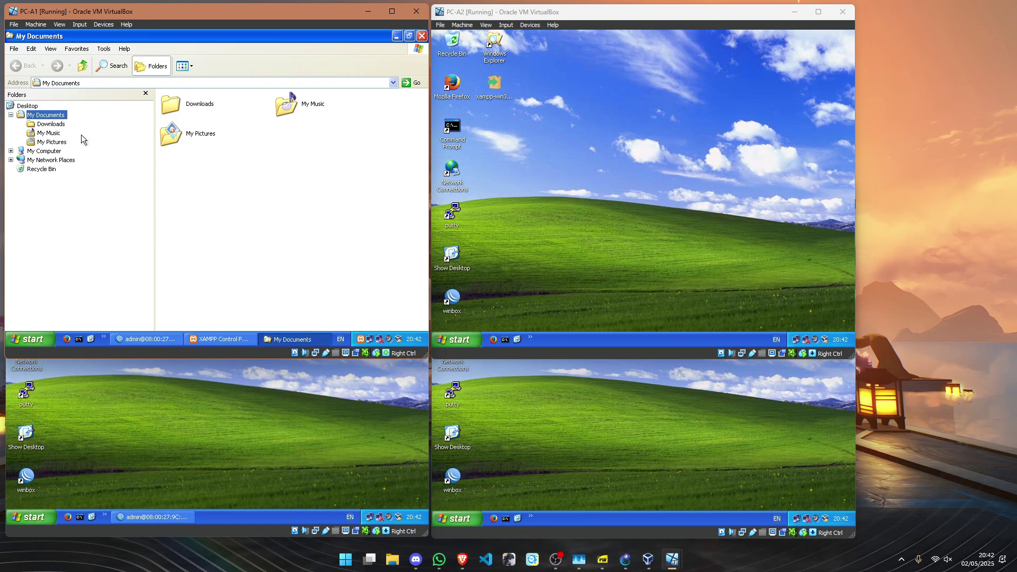
{"action": "left_click", "coordinate": [51, 160]}
{"action": "left_click", "coordinate": [44, 123]}
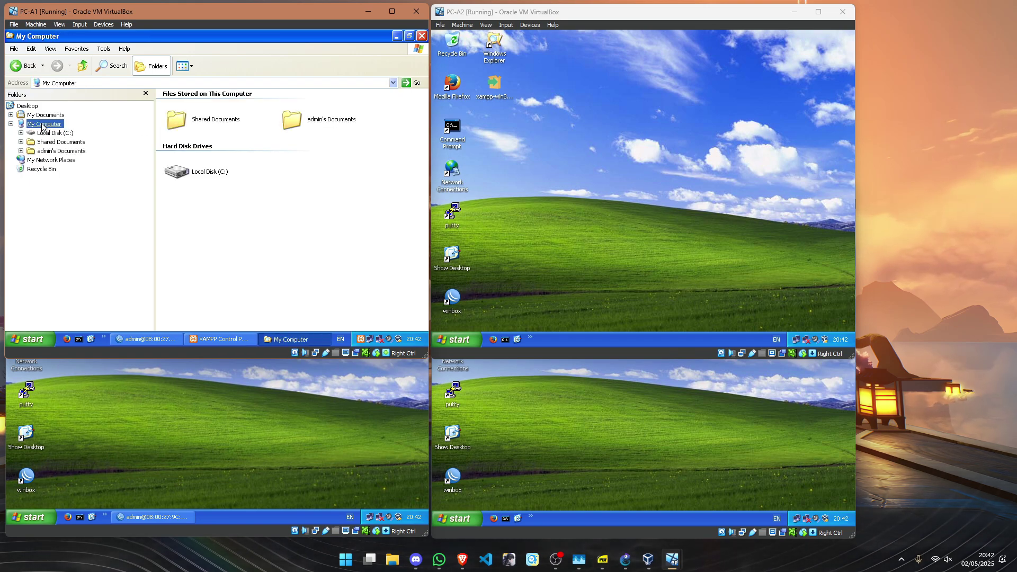
{"action": "left_click", "coordinate": [209, 171]}
{"action": "double_click", "coordinate": [203, 175]}
{"action": "double_click", "coordinate": [199, 160]}
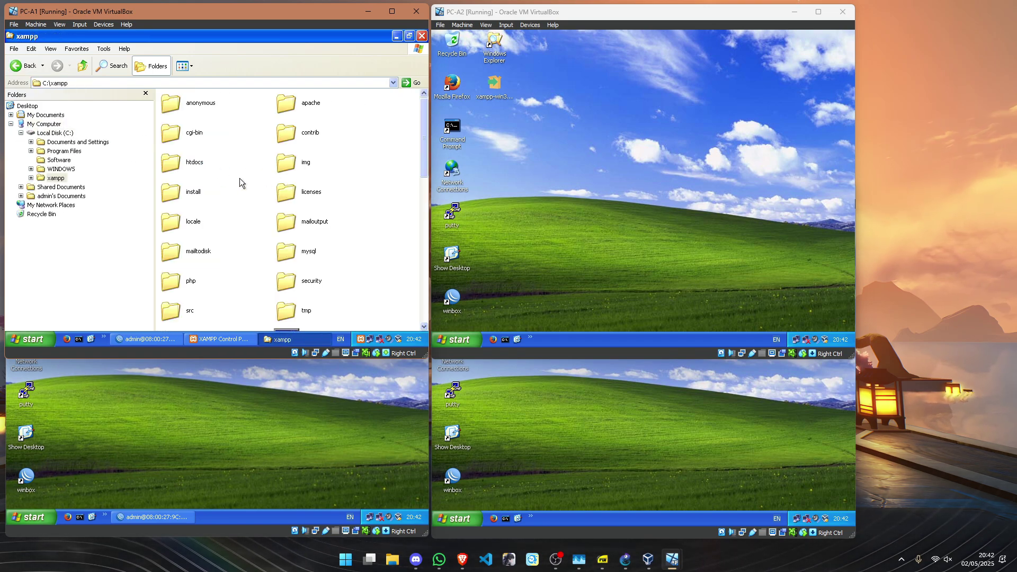
{"action": "key", "text": "BackSpace"}
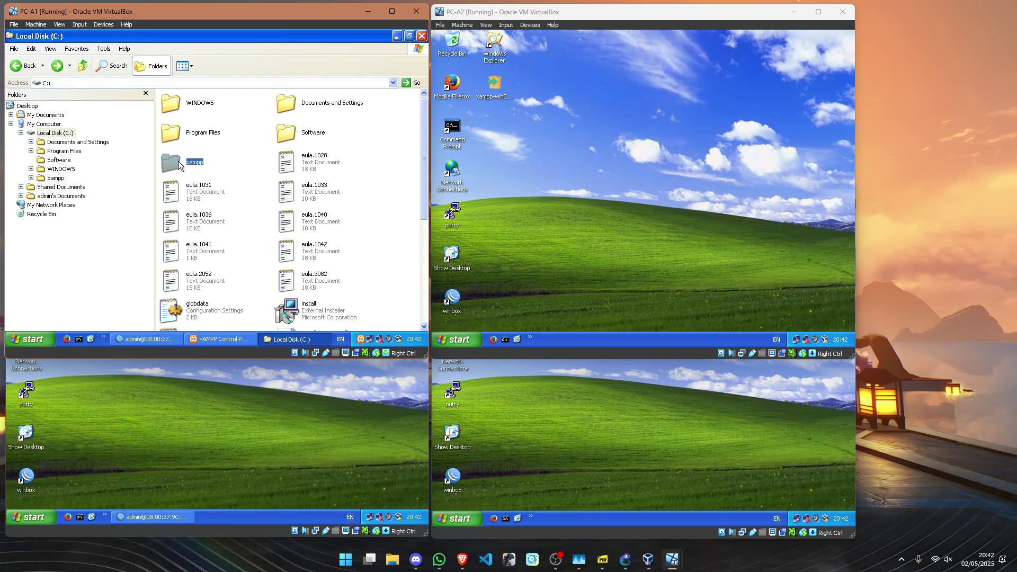
{"action": "double_click", "coordinate": [181, 168]}
{"action": "double_click", "coordinate": [190, 169]}
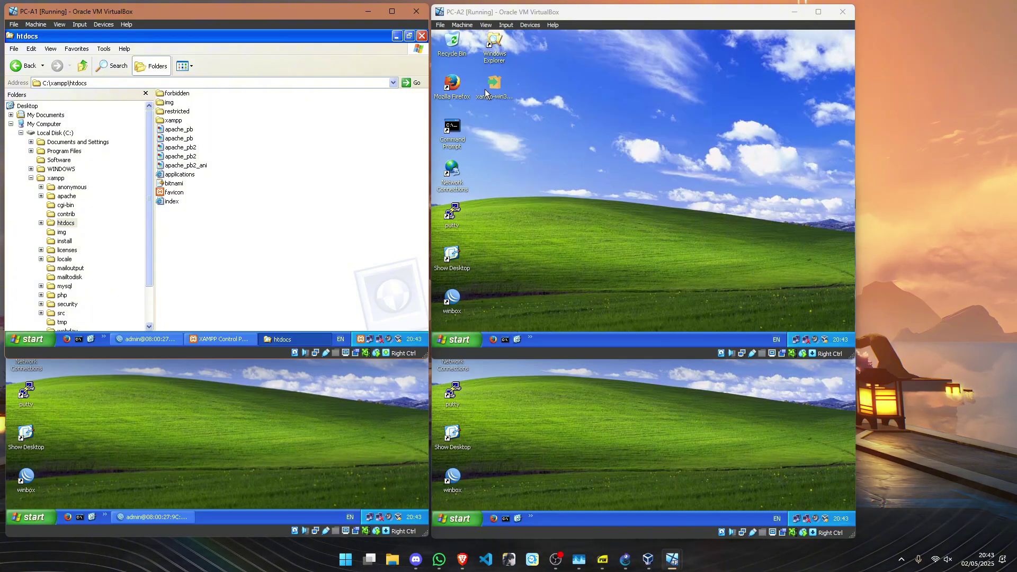
Launch the XAMPP Control Panel on PC-A2.
{"action": "left_click", "coordinate": [458, 339]}
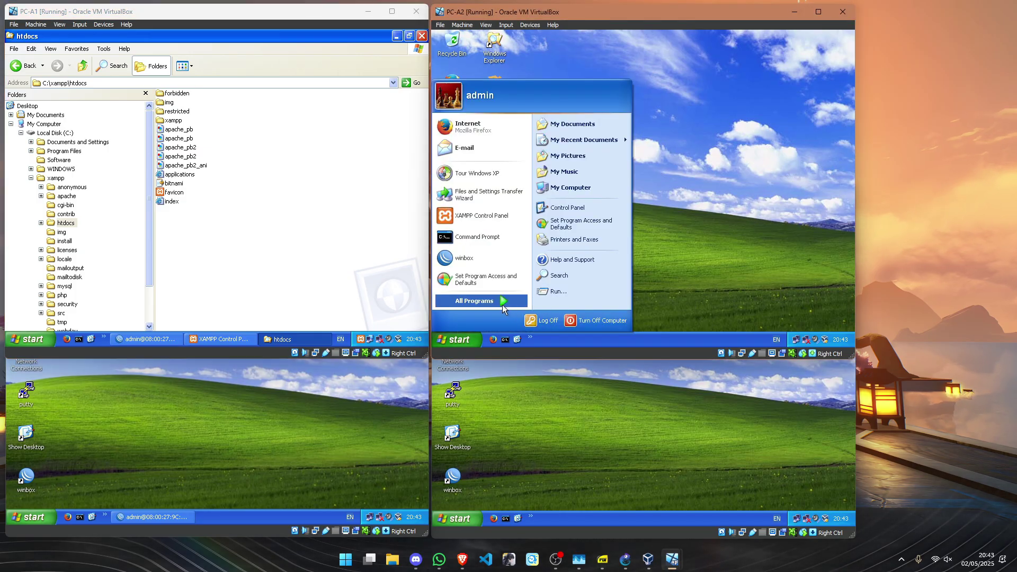
{"action": "mouse_move", "coordinate": [502, 304]}
{"action": "mouse_move", "coordinate": [609, 298]}
{"action": "left_click", "coordinate": [671, 325]}
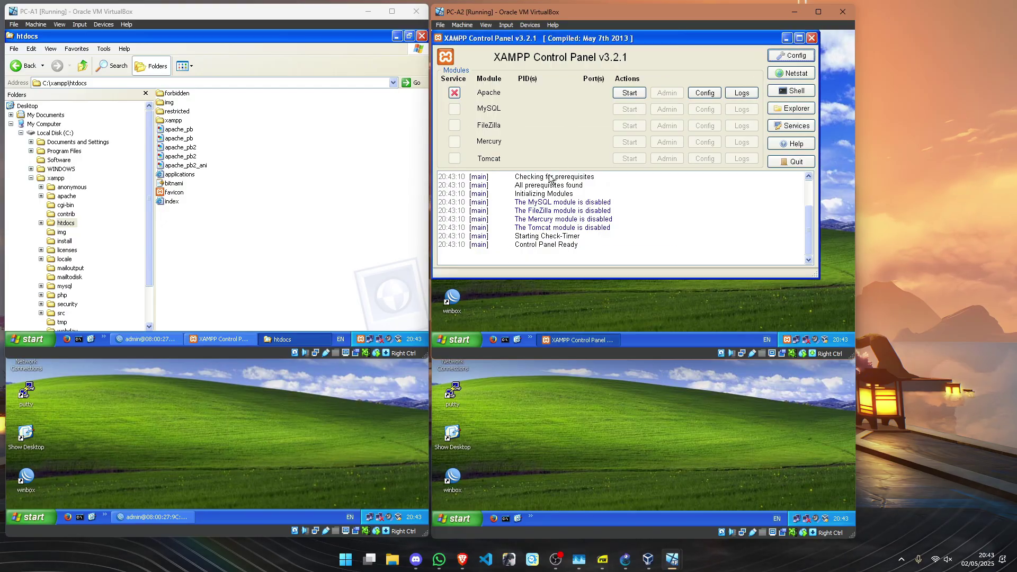
Show the desktop on PC-A2 and open the C:\xampp\htdocs folder in Windows Explorer.
{"action": "key", "text": "super+d"}
{"action": "double_click", "coordinate": [496, 45]}
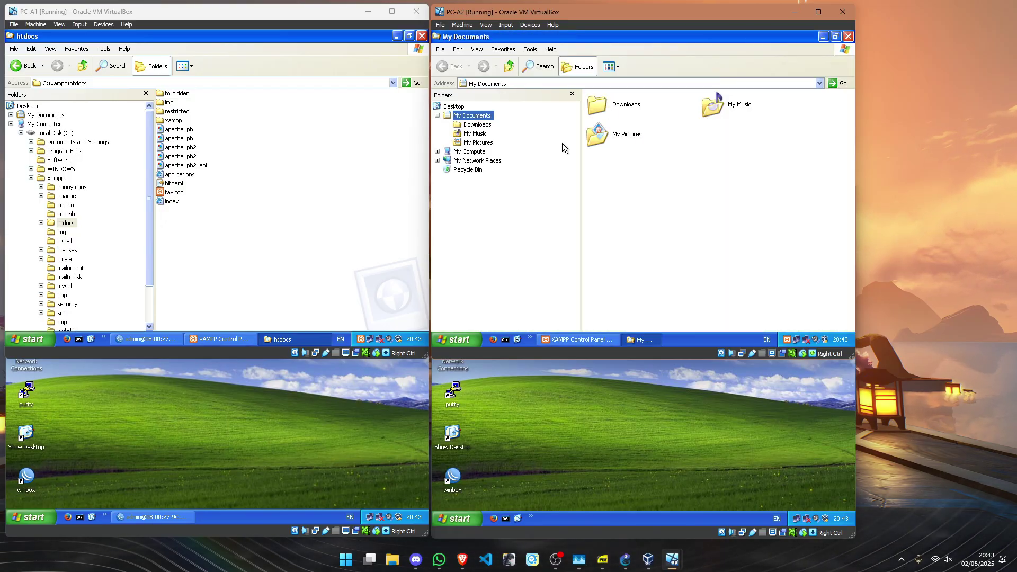
{"action": "left_click", "coordinate": [471, 151]}
{"action": "left_click", "coordinate": [616, 174]}
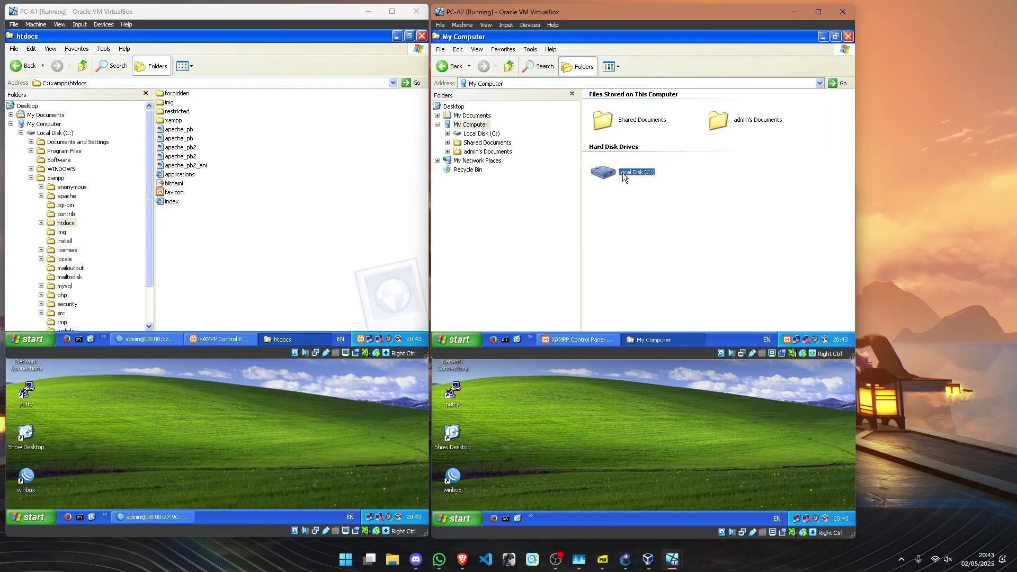
{"action": "double_click", "coordinate": [622, 173]}
{"action": "double_click", "coordinate": [612, 159]}
{"action": "left_click", "coordinate": [617, 164]}
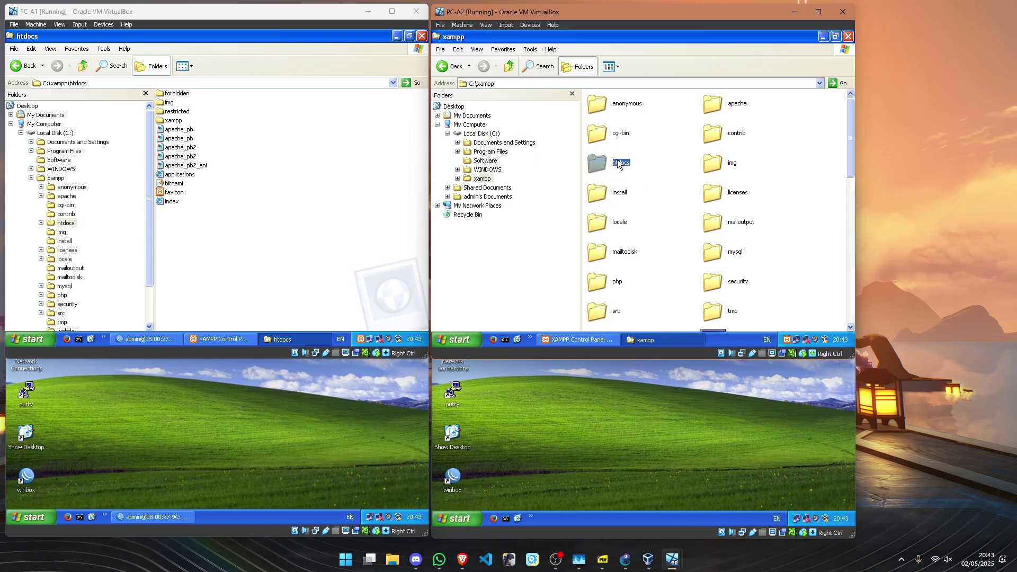
{"action": "double_click", "coordinate": [617, 164]}
Display the htdocs folder on PC-A2 in List view and select the index.php file.
{"action": "left_click", "coordinate": [611, 67]}
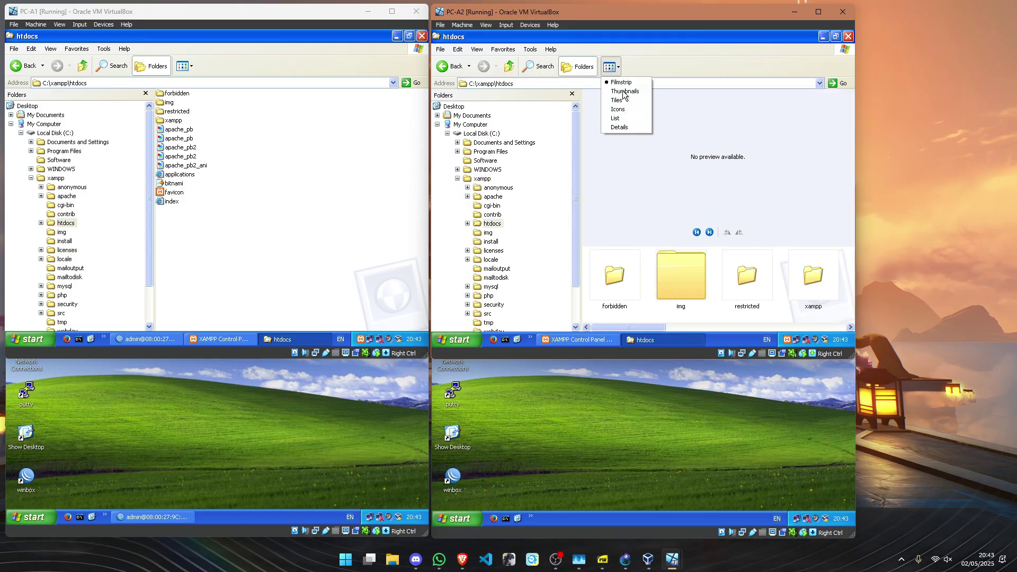
{"action": "left_click", "coordinate": [620, 127]}
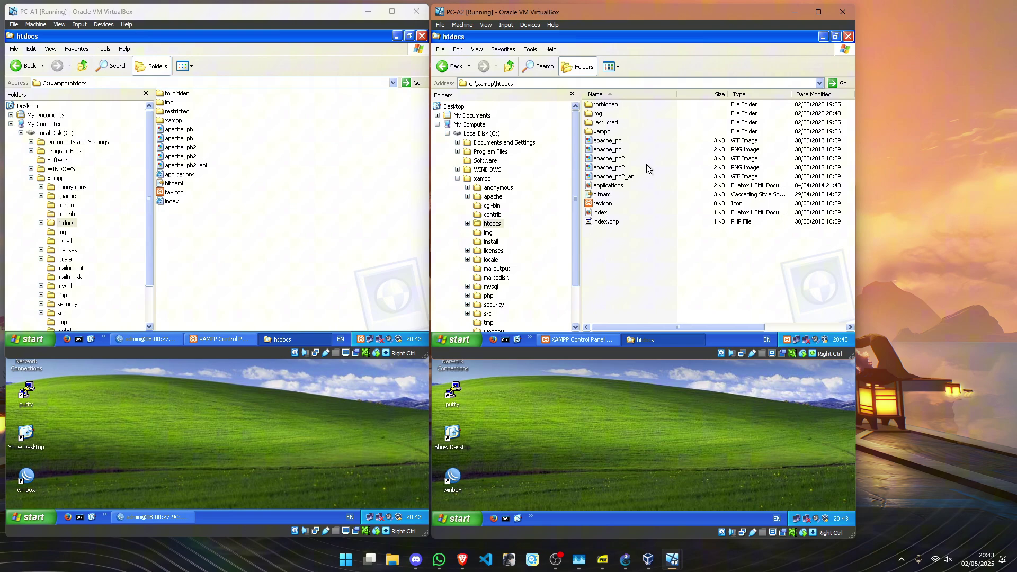
{"action": "left_click", "coordinate": [619, 69]}
{"action": "left_click", "coordinate": [619, 118]}
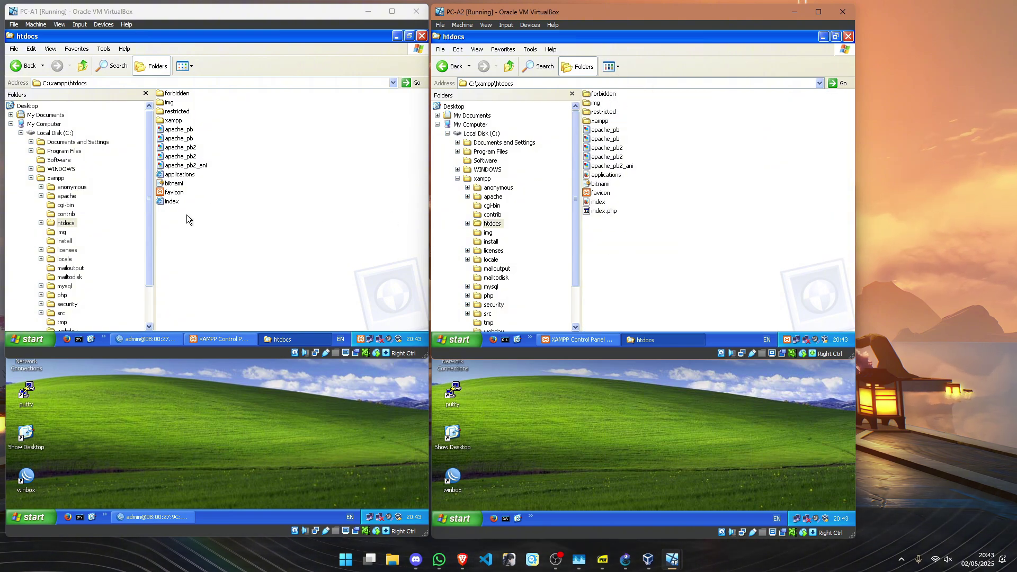
{"action": "left_click", "coordinate": [608, 212]}
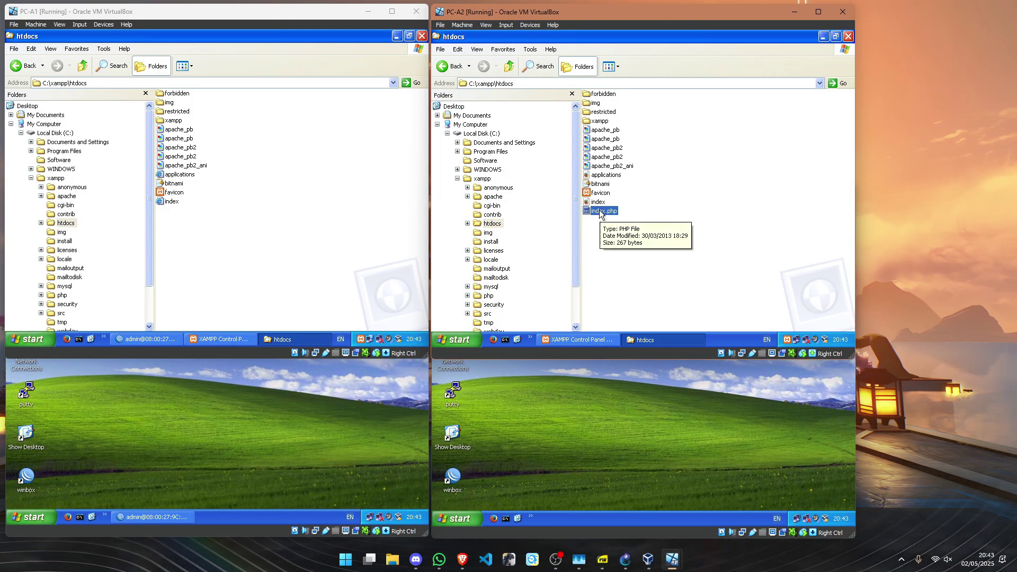
{"action": "left_click", "coordinate": [661, 214]}
{"action": "left_click", "coordinate": [606, 213]}
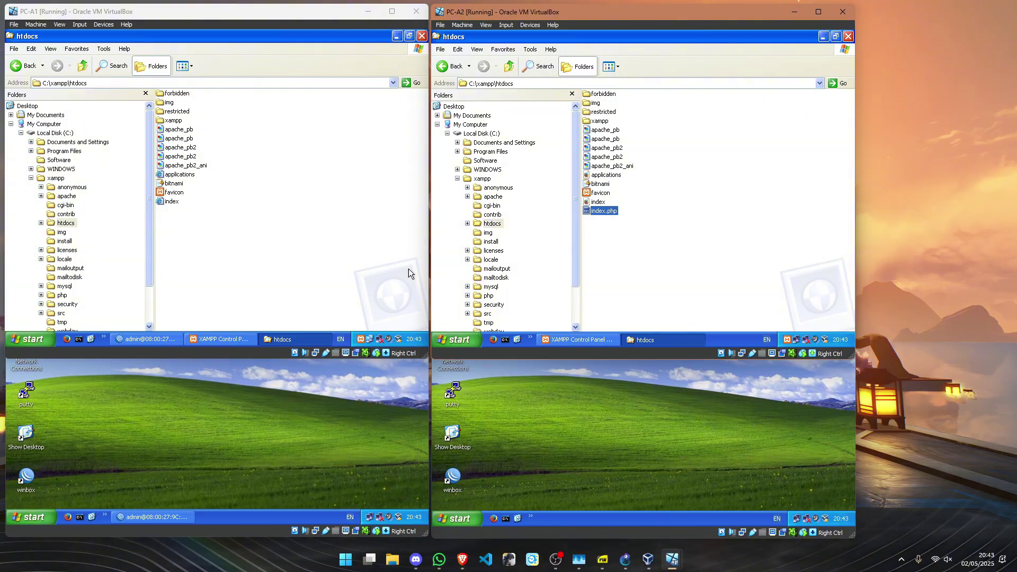
Start the Apache module on PC-A2 and open 192.168.1.12 in Firefox on that machine.
{"action": "left_click", "coordinate": [493, 340]}
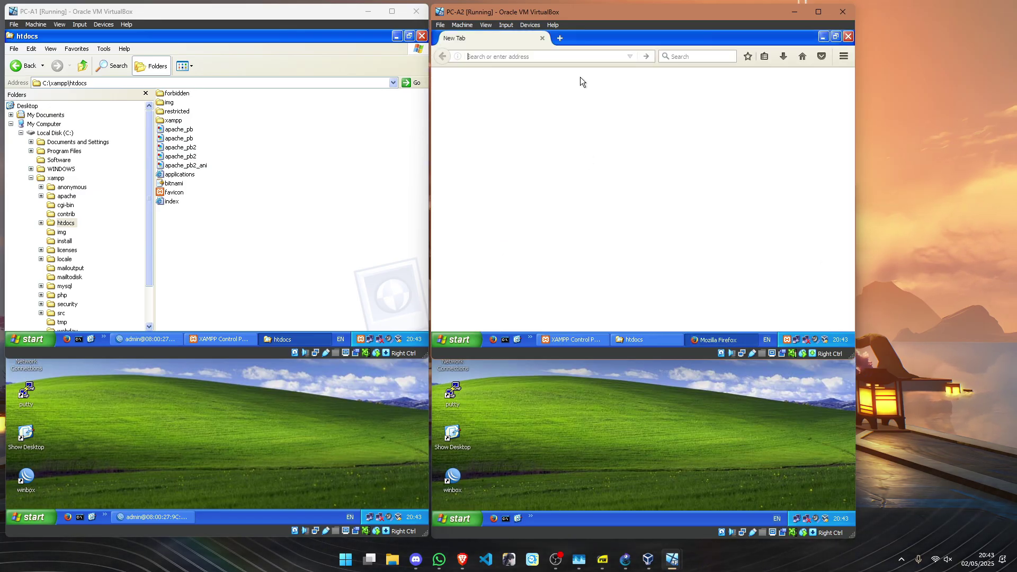
{"action": "type", "text": "192."}
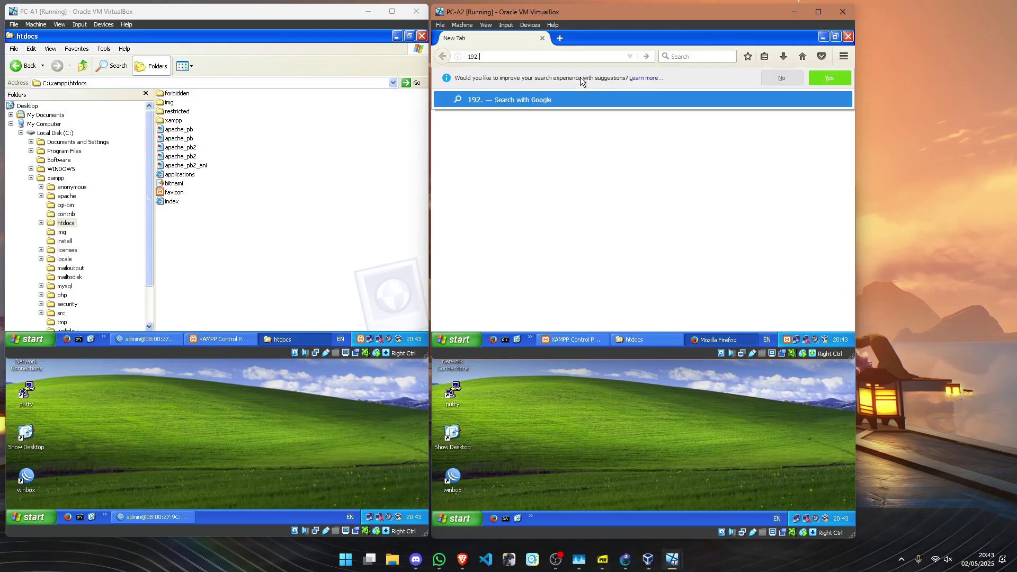
{"action": "type", "text": "16"}
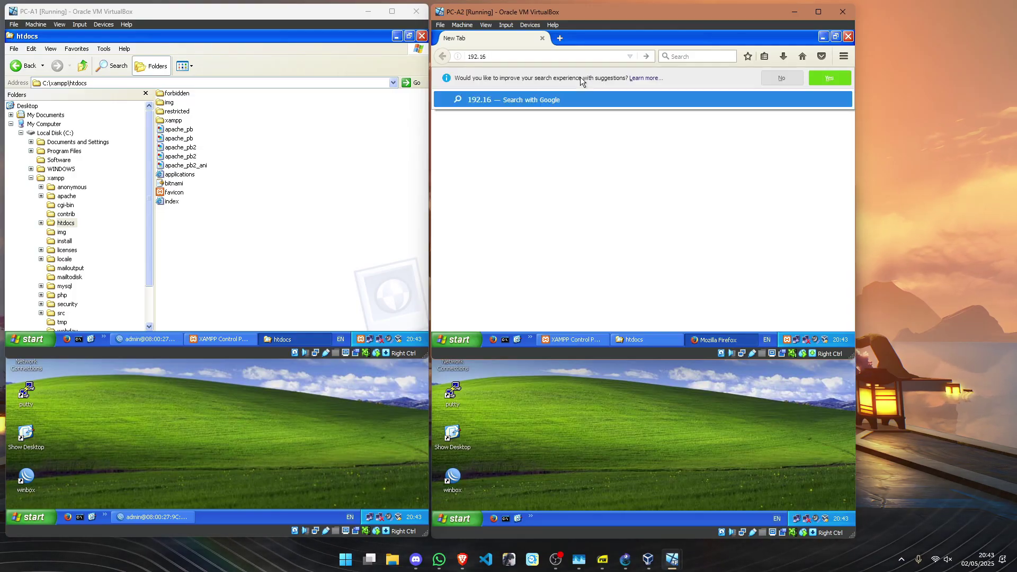
{"action": "left_click", "coordinate": [571, 336]}
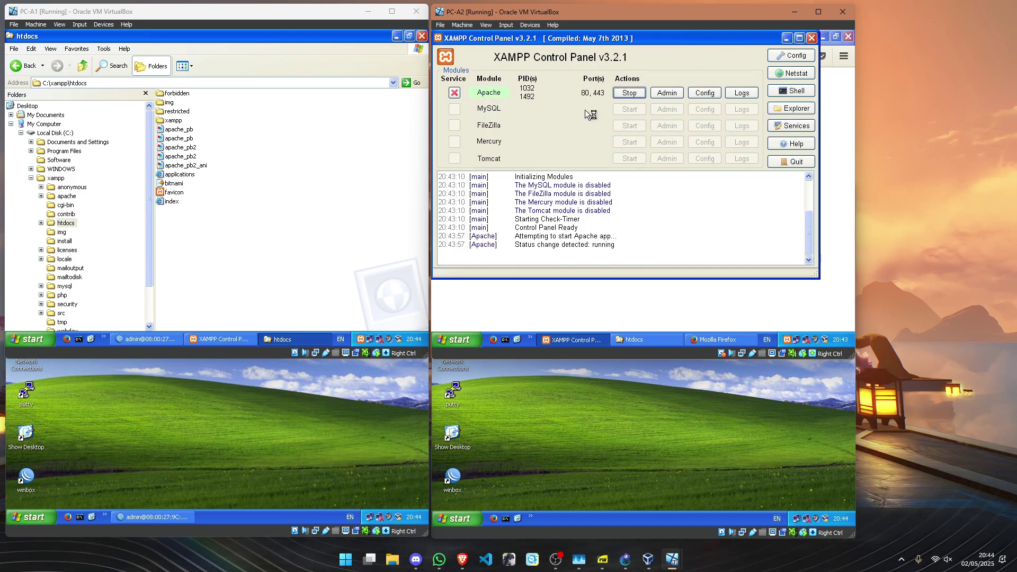
{"action": "left_click", "coordinate": [786, 37]}
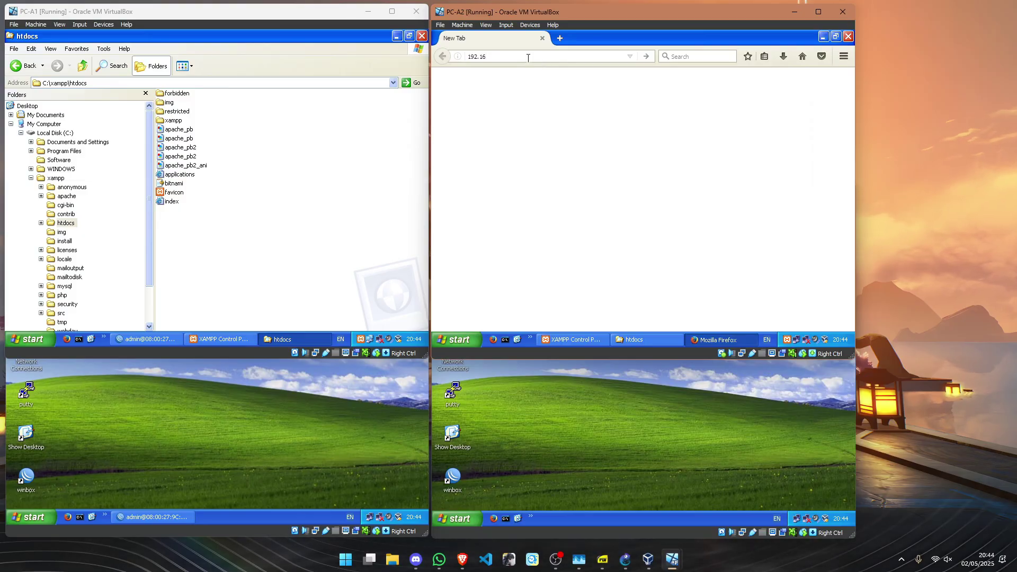
{"action": "type", "text": "8.1."}
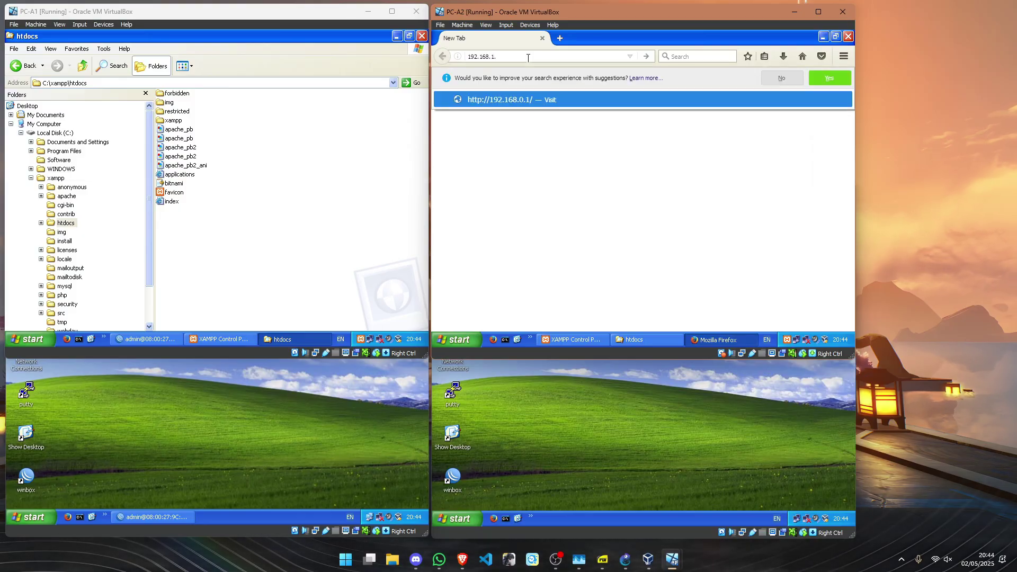
{"action": "type", "text": "12"}
{"action": "key", "text": "Return"}
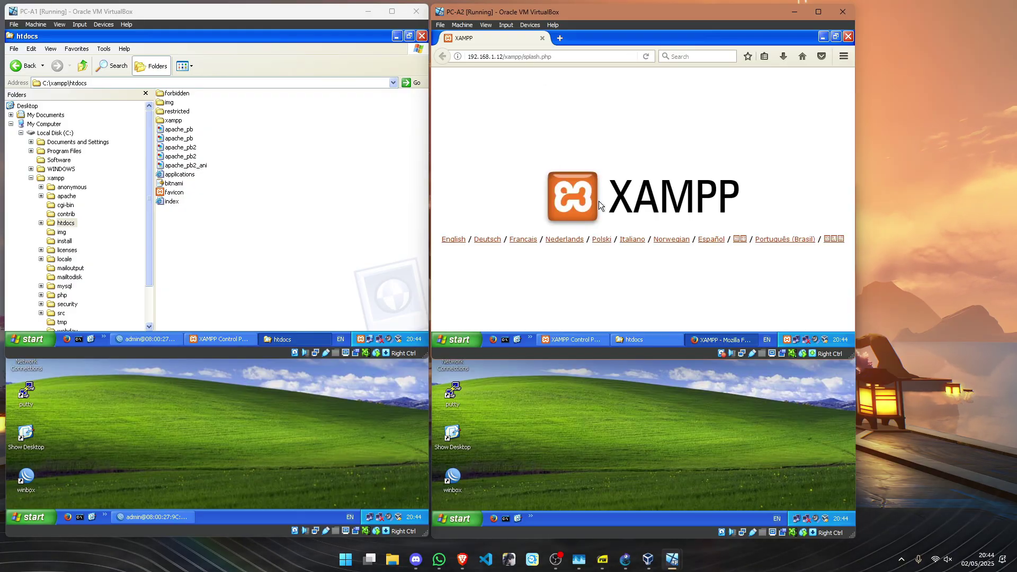
Check the index file in PC-A2's htdocs folder and the XAMPP Control Panel, and return to Firefox.
{"action": "left_click", "coordinate": [823, 39]}
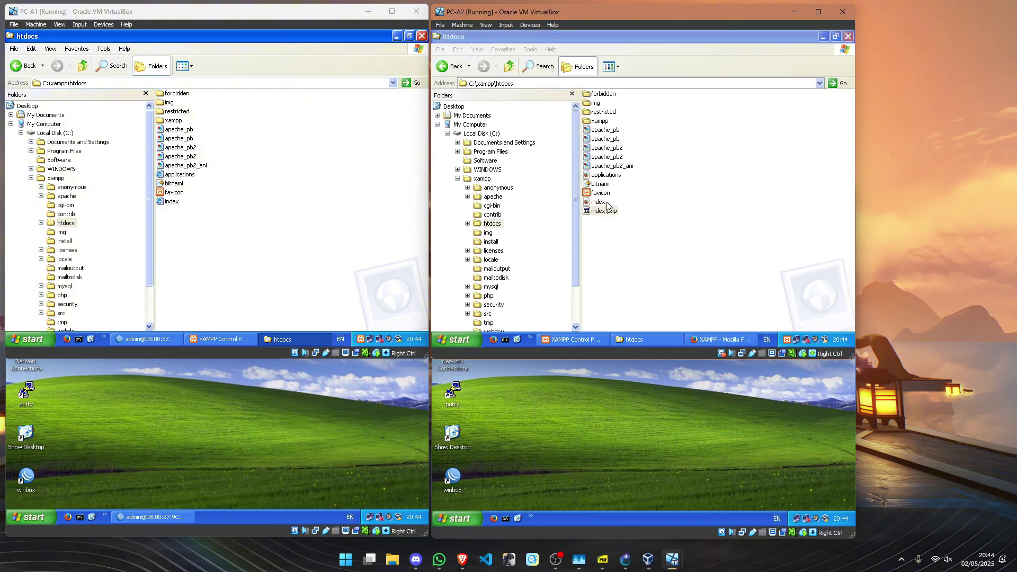
{"action": "left_click", "coordinate": [599, 203]}
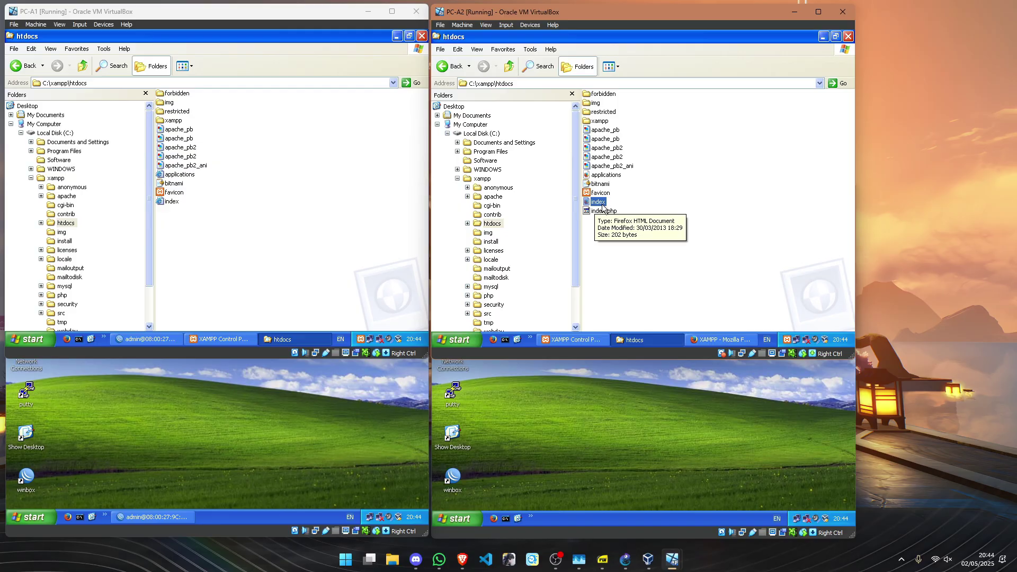
{"action": "left_click", "coordinate": [577, 339]}
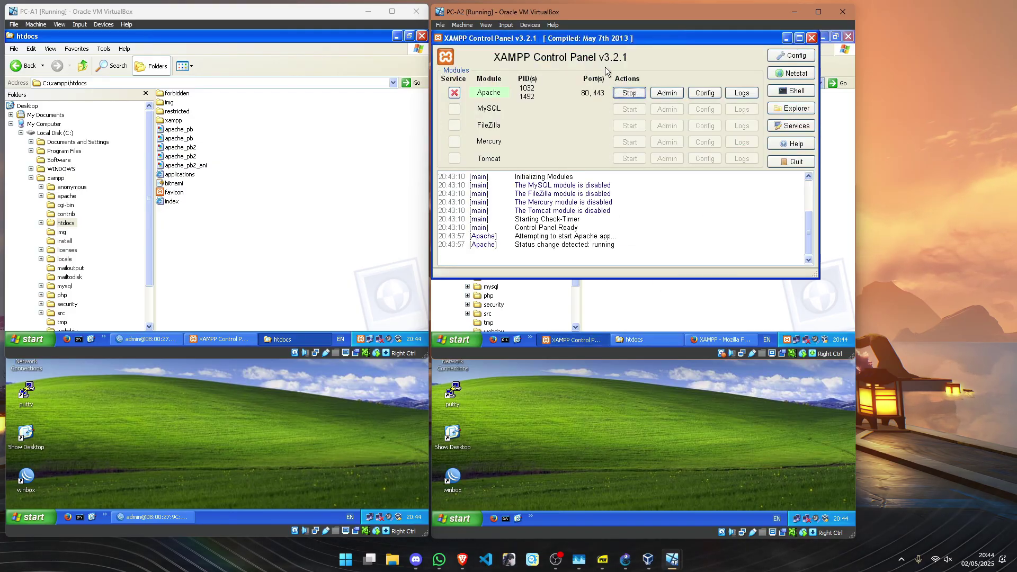
{"action": "left_click", "coordinate": [580, 340]}
{"action": "left_click", "coordinate": [712, 339]}
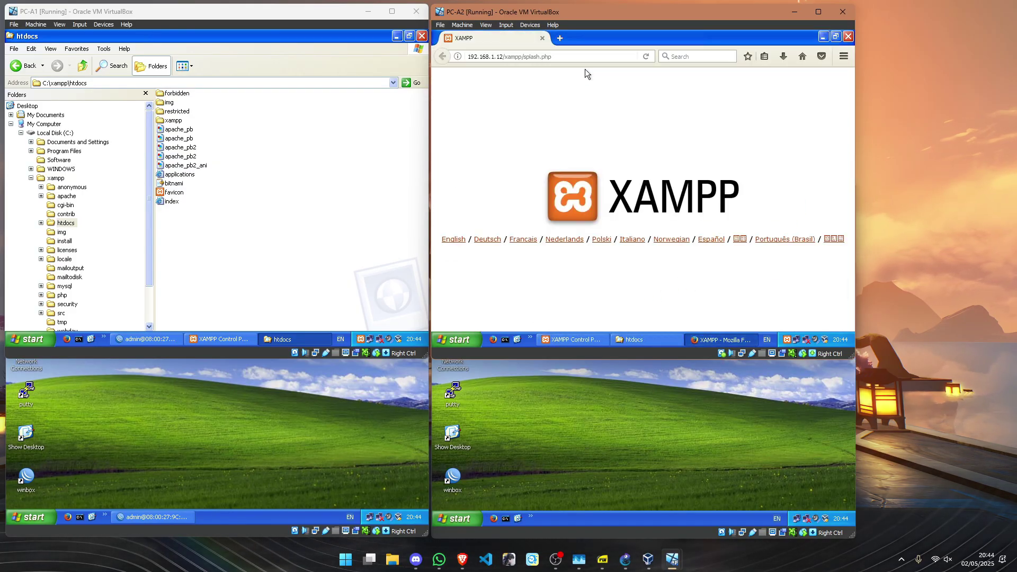
Try to open 192.168.1.12/xampp/index in Firefox on PC-A2.
{"action": "double_click", "coordinate": [585, 55]}
{"action": "key", "text": "BackSpace"}
{"action": "key", "text": "BackSpace"}
{"action": "key", "text": "BackSpace"}
{"action": "key", "text": "BackSpace"}
{"action": "key", "text": "BackSpace"}
{"action": "key", "text": "BackSpace"}
{"action": "key", "text": "BackSpace"}
{"action": "key", "text": "BackSpace"}
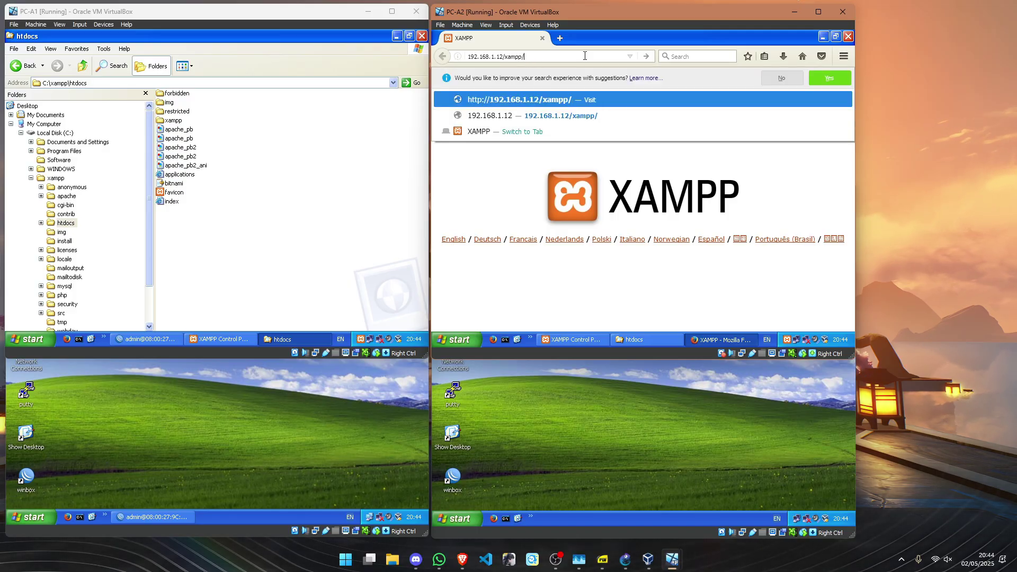
{"action": "type", "text": "indesx"}
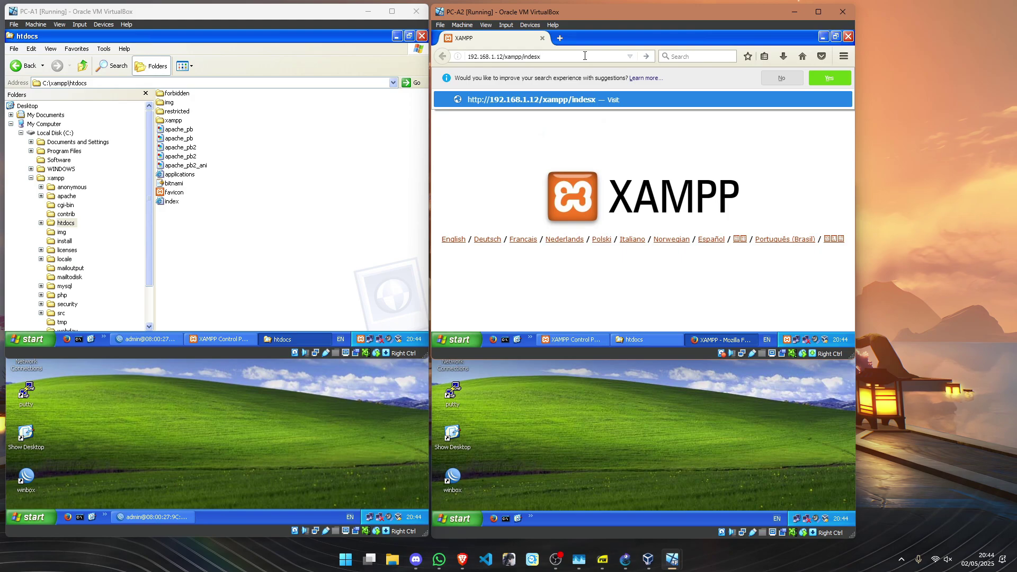
{"action": "key", "text": "Return"}
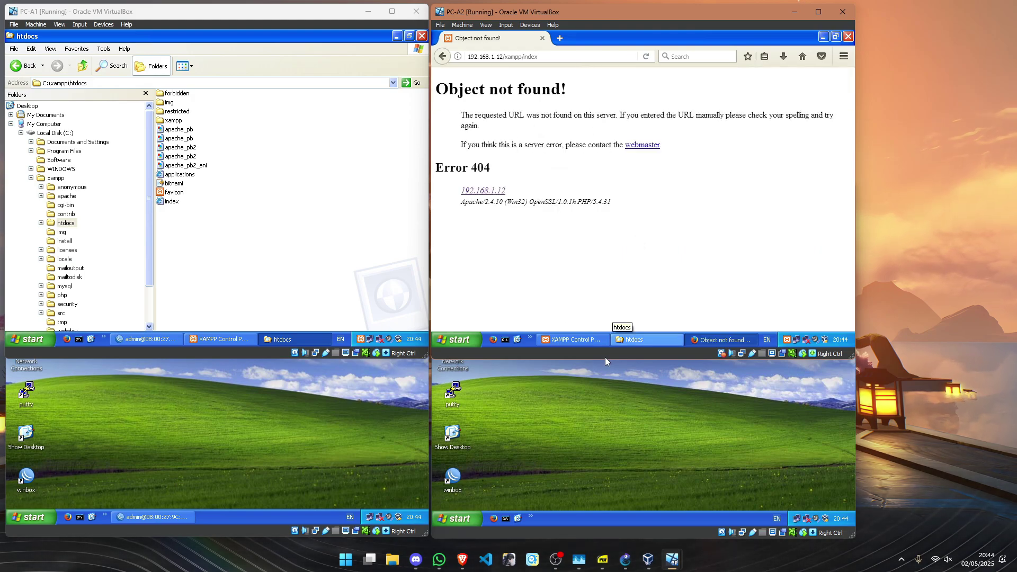
Recheck the index file in PC-A2's htdocs folder and try to open 192.168.1.12/xampp/index.html in Firefox.
{"action": "left_click", "coordinate": [577, 339]}
{"action": "left_click", "coordinate": [625, 339]}
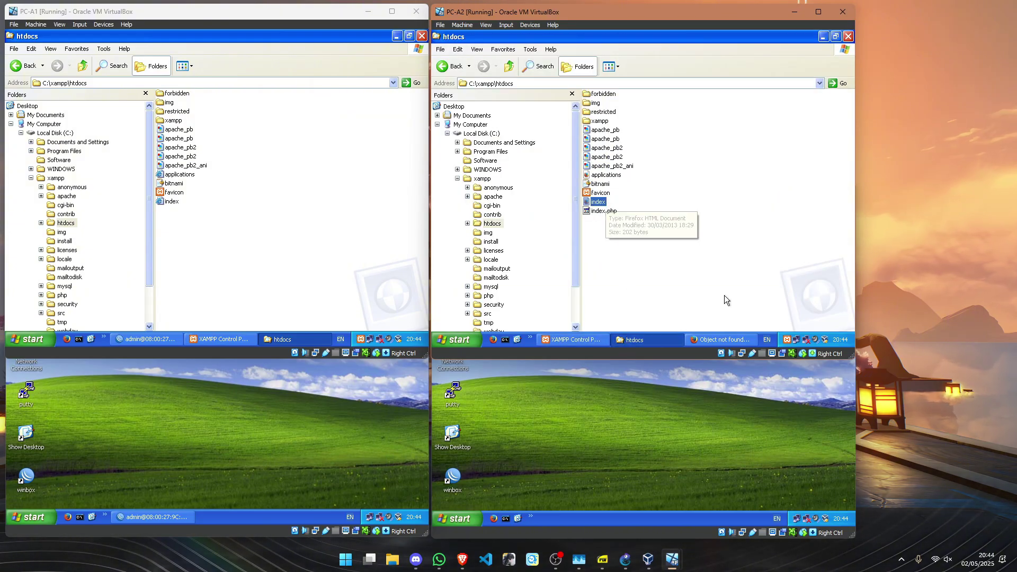
{"action": "left_click", "coordinate": [721, 340]}
{"action": "left_click", "coordinate": [576, 56]}
{"action": "left_click", "coordinate": [576, 57]}
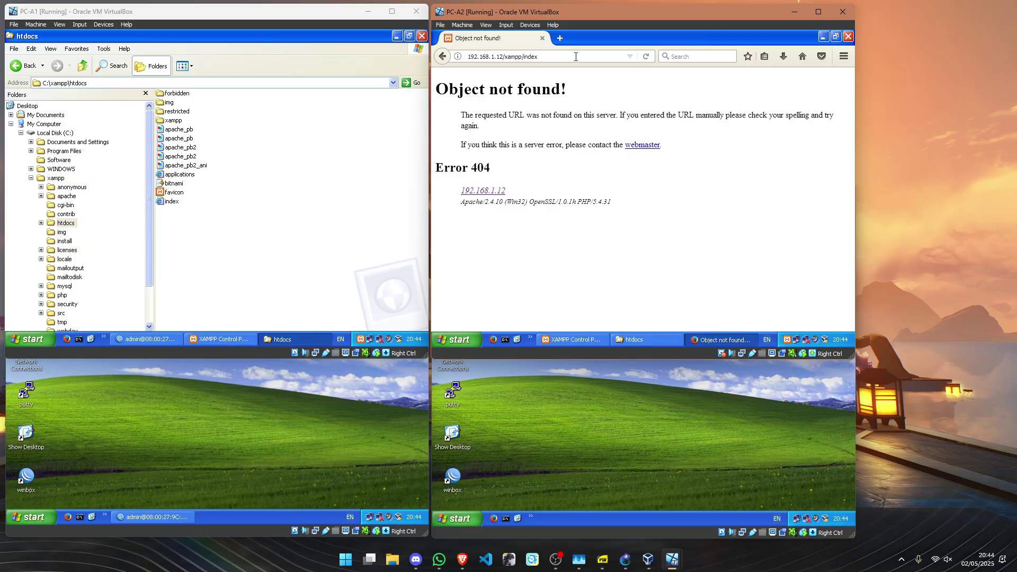
{"action": "type", "text": ".ht"}
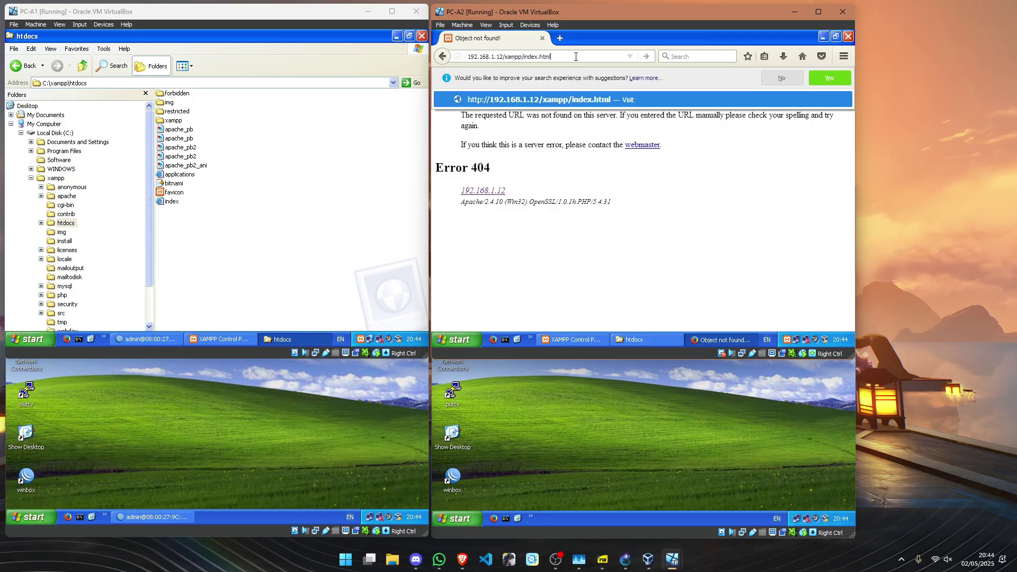
{"action": "type", "text": "ml"}
{"action": "key", "text": "Return"}
Trim the address to 192.168.1.12/xampp/ in Firefox on PC-A2 and open the suggested 192.168.1.12/xampp/splash.php page.
{"action": "left_click", "coordinate": [576, 56]}
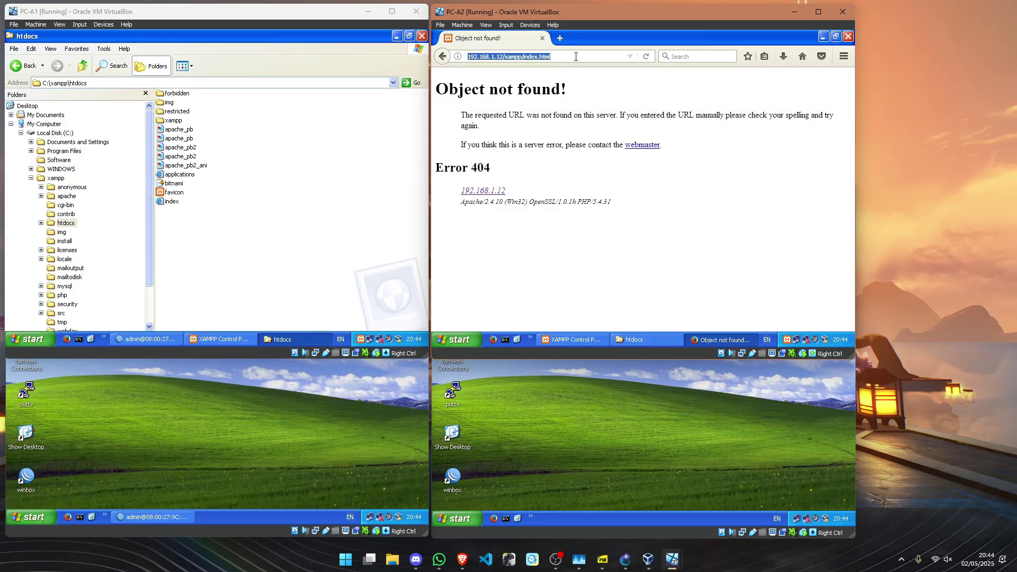
{"action": "key", "text": "End"}
{"action": "key", "text": "BackSpace"}
{"action": "key", "text": "BackSpace"}
{"action": "key", "text": "BackSpace"}
{"action": "key", "text": "BackSpace"}
{"action": "key", "text": "BackSpace"}
{"action": "key", "text": "BackSpace"}
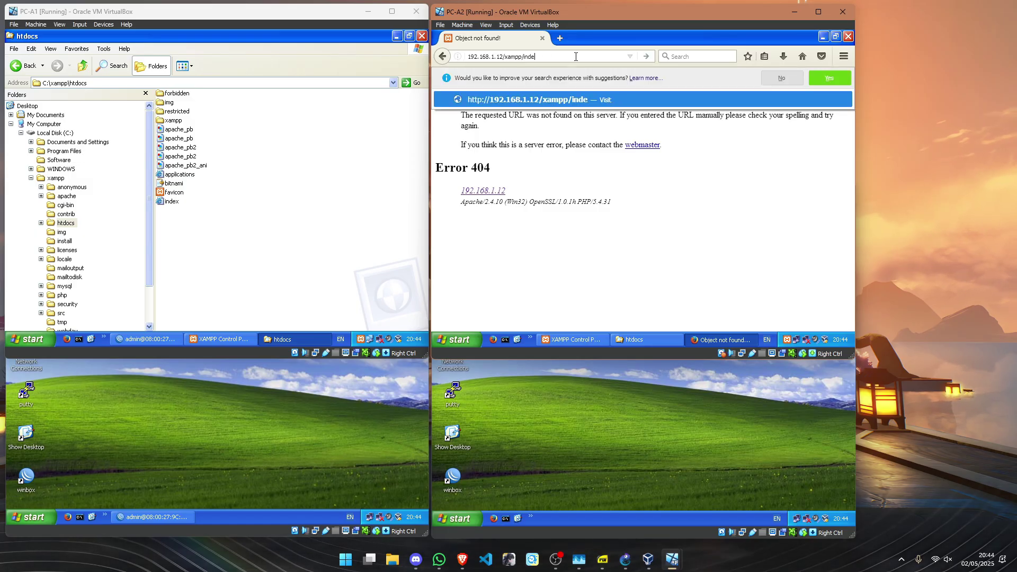
{"action": "key", "text": "BackSpace"}
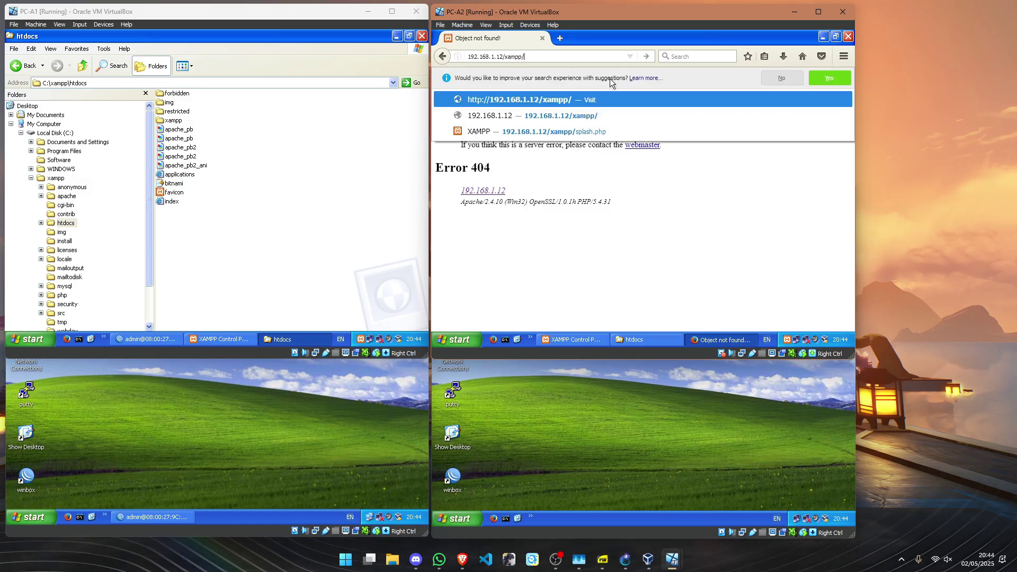
{"action": "left_click", "coordinate": [640, 133]}
Check index.php in PC-A2's htdocs folder, and view PC-A1's index file in Internet Explorer and in Notepad for reference.
{"action": "key", "text": "alt+Tab"}
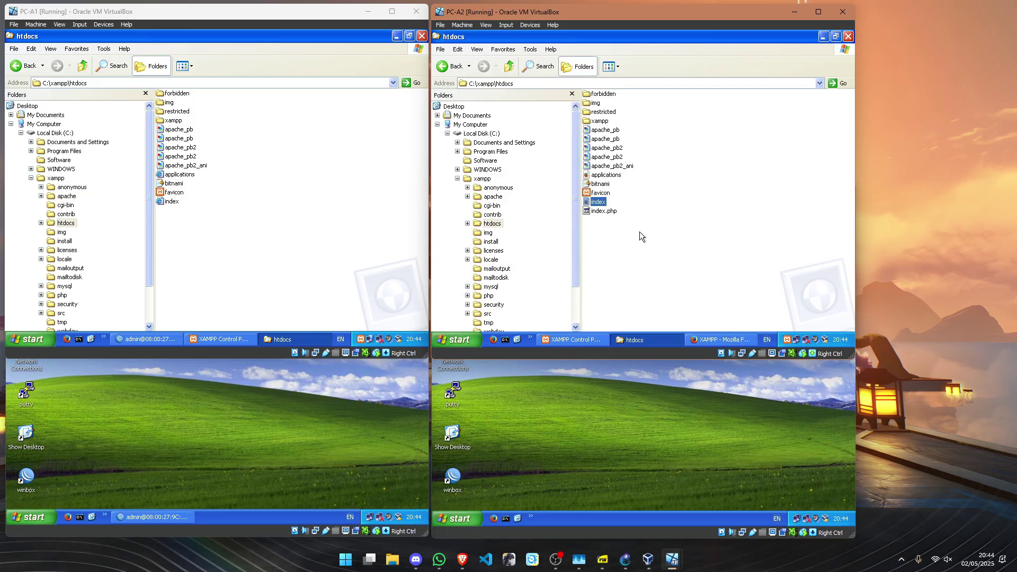
{"action": "left_click", "coordinate": [603, 211]}
{"action": "left_click", "coordinate": [640, 271]}
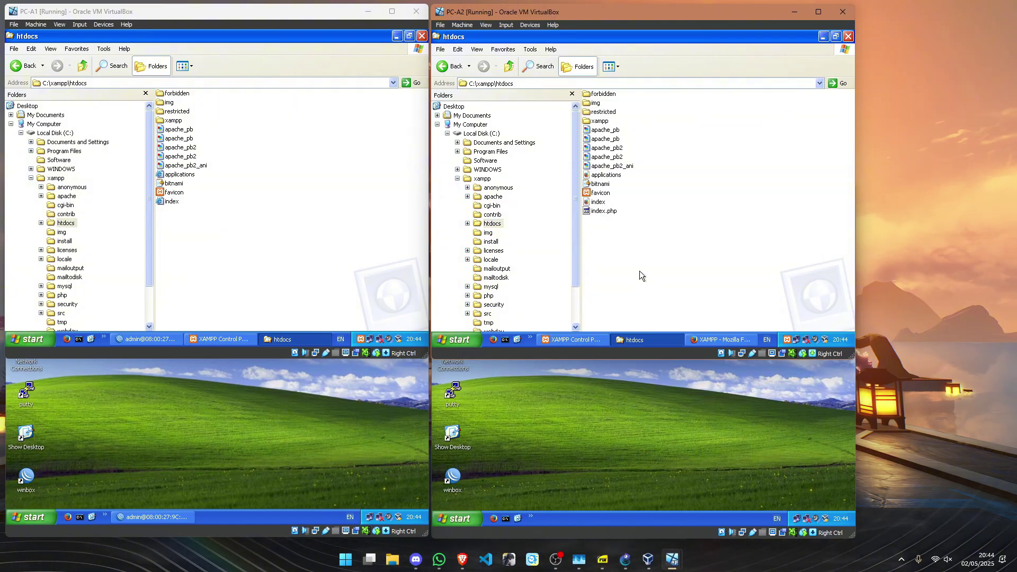
{"action": "double_click", "coordinate": [171, 204]}
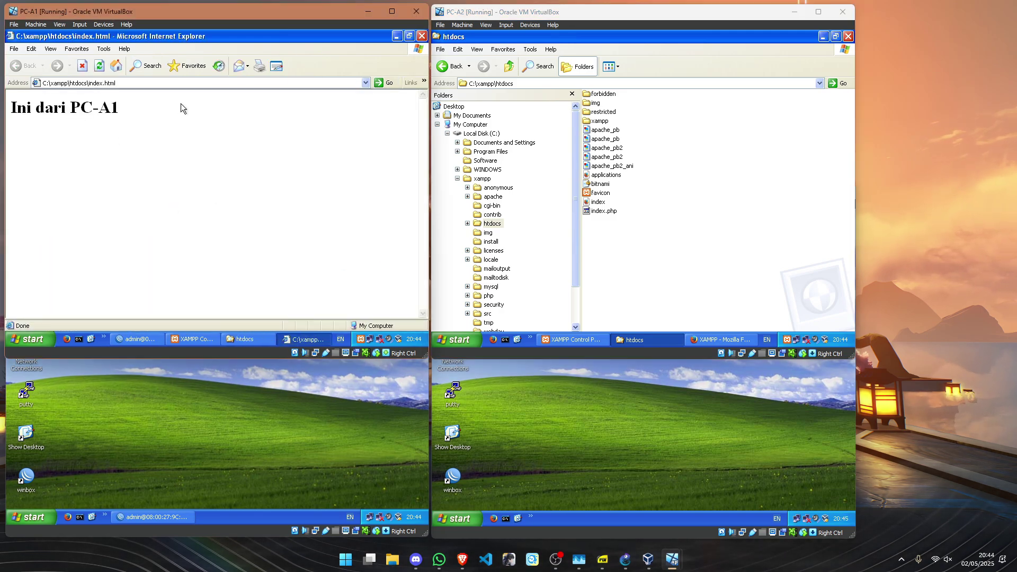
{"action": "left_click", "coordinate": [422, 36]}
{"action": "right_click", "coordinate": [175, 202]}
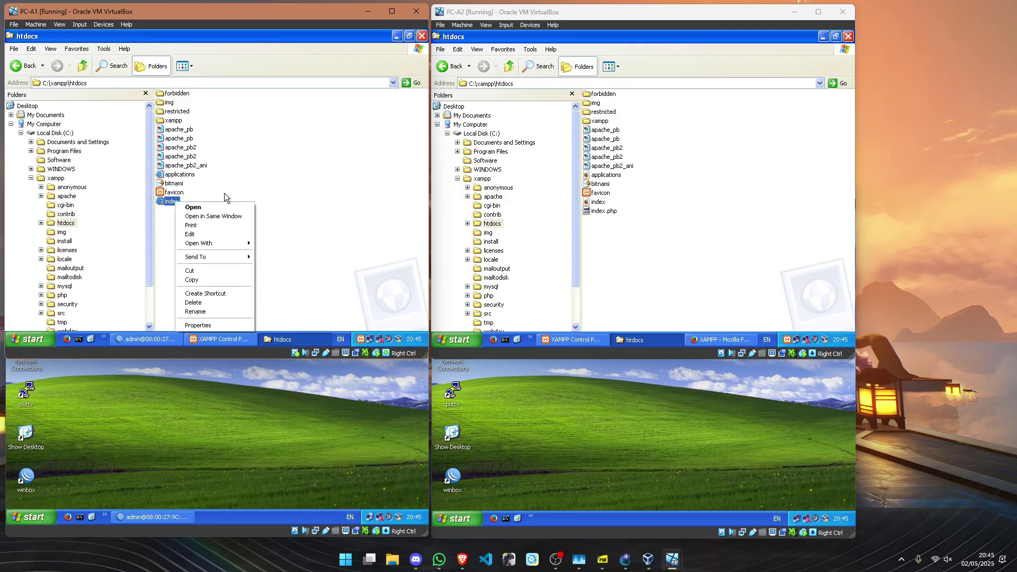
{"action": "left_click", "coordinate": [205, 233]}
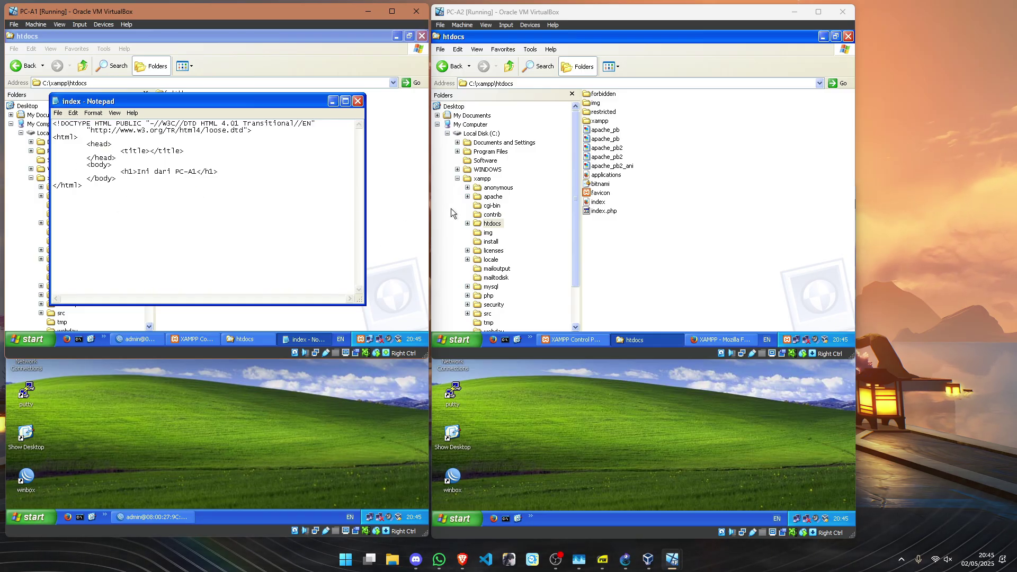
Delete index.php from the htdocs folder on PC-A2.
{"action": "left_click", "coordinate": [609, 212]}
{"action": "right_click", "coordinate": [607, 212]}
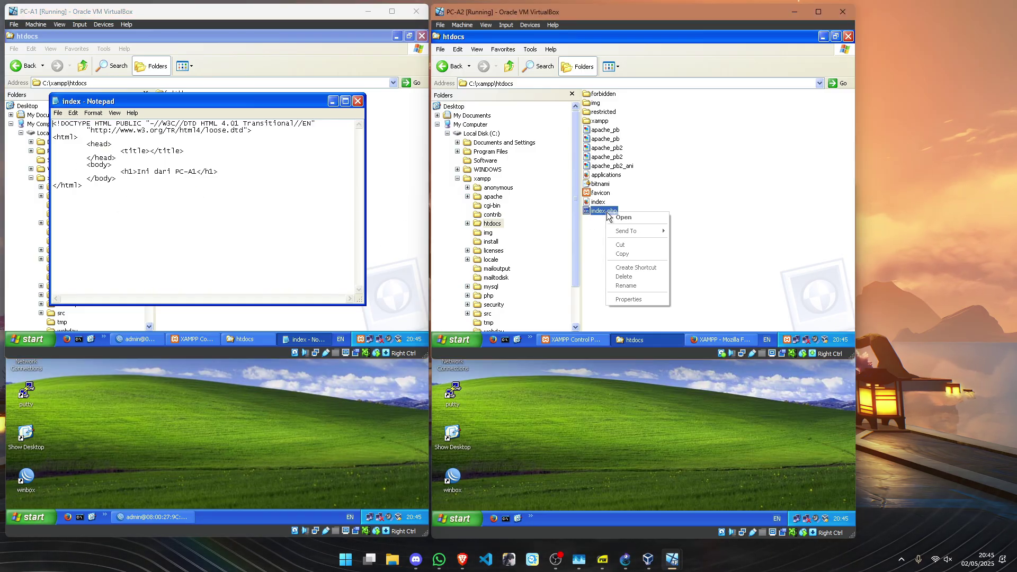
{"action": "left_click", "coordinate": [638, 286]}
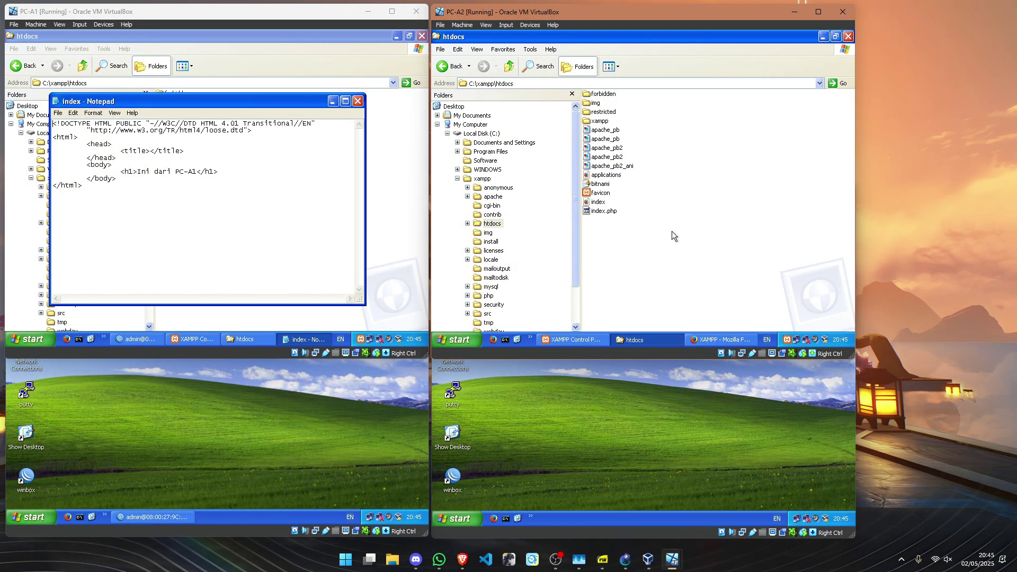
{"action": "right_click", "coordinate": [606, 211]}
{"action": "left_click", "coordinate": [638, 275]}
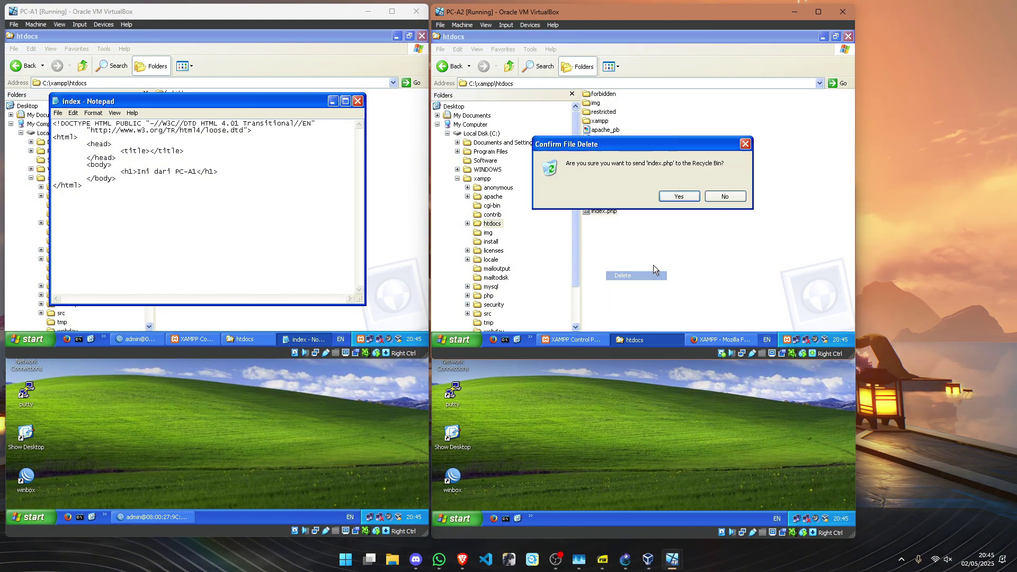
{"action": "left_click", "coordinate": [673, 197]}
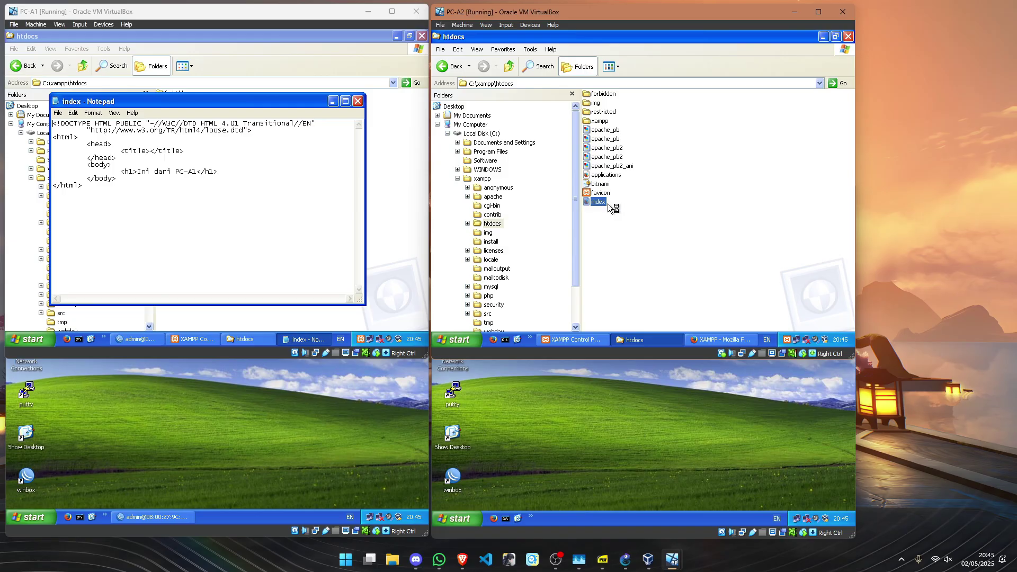
Change the h1 heading in PC-A2's index file to "Ini dari PC-A2" in Notepad, save the file and close it.
{"action": "right_click", "coordinate": [599, 203]}
{"action": "left_click", "coordinate": [628, 217]}
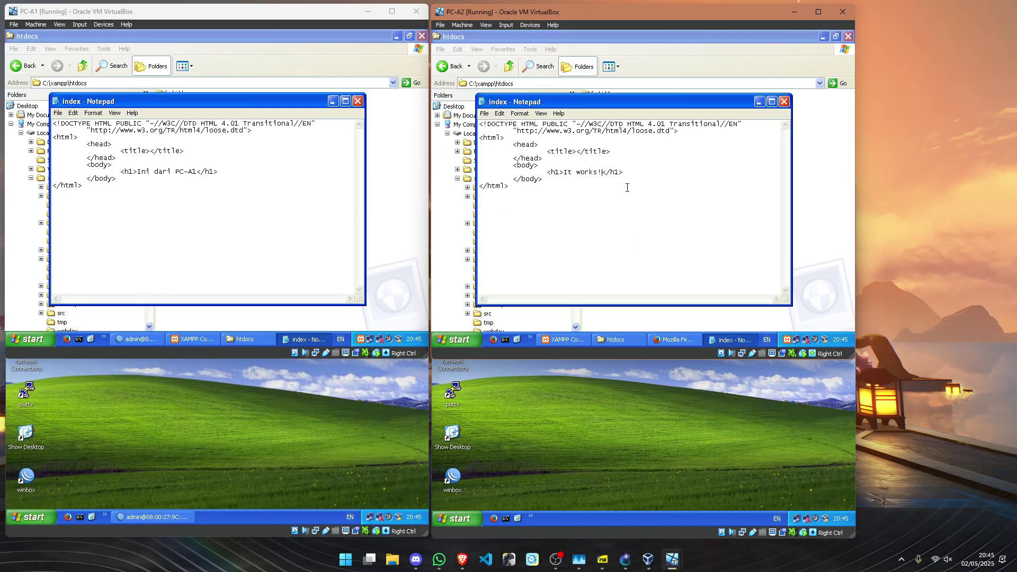
{"action": "type", "text": "0"}
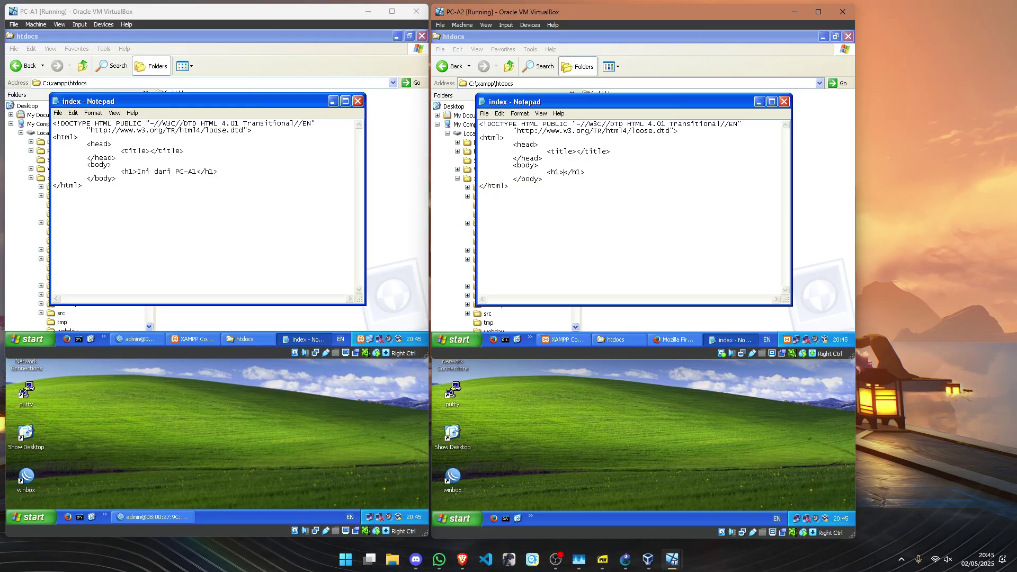
{"action": "type", "text": " dari P"}
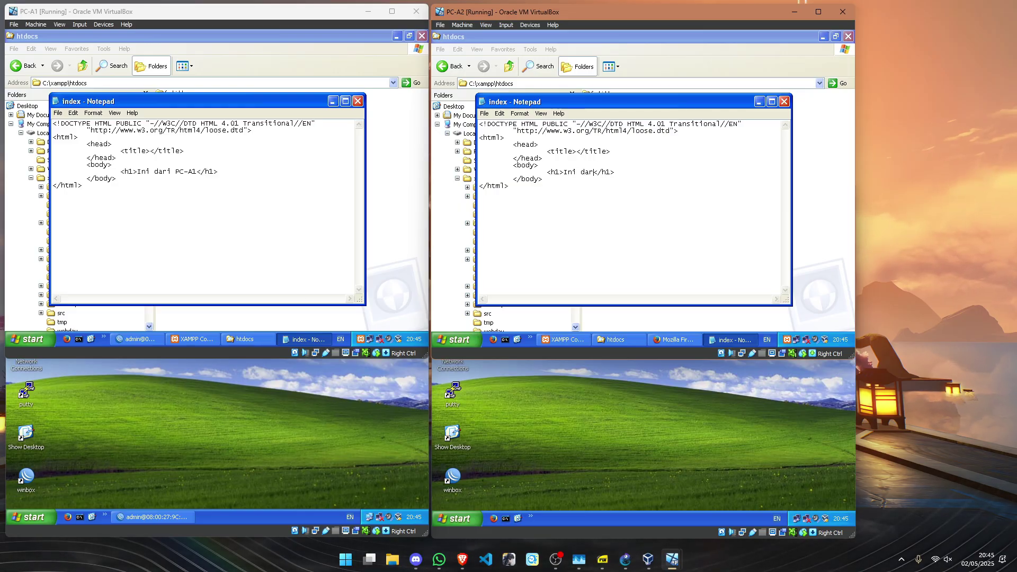
{"action": "type", "text": "C-"}
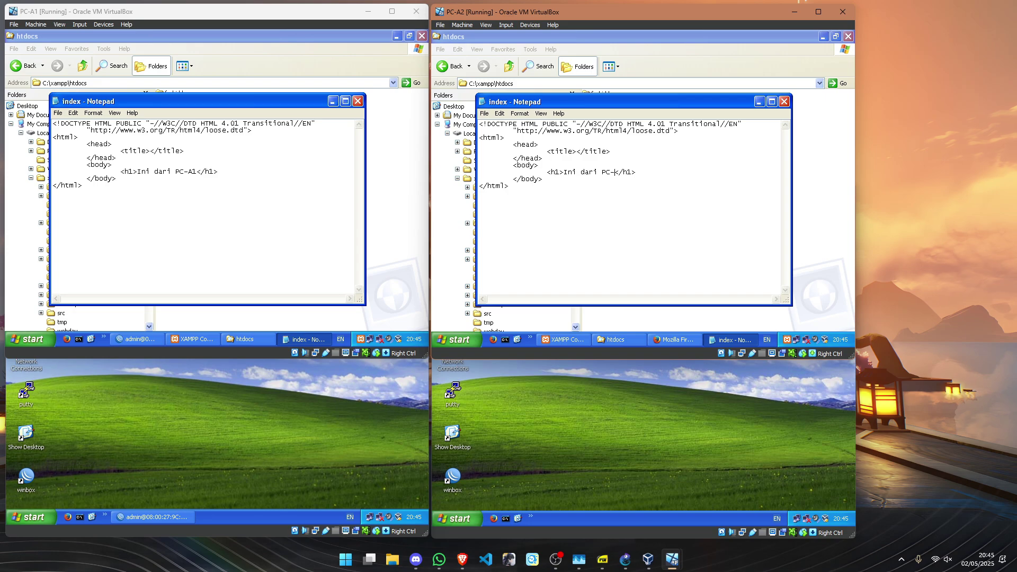
{"action": "type", "text": "A2"}
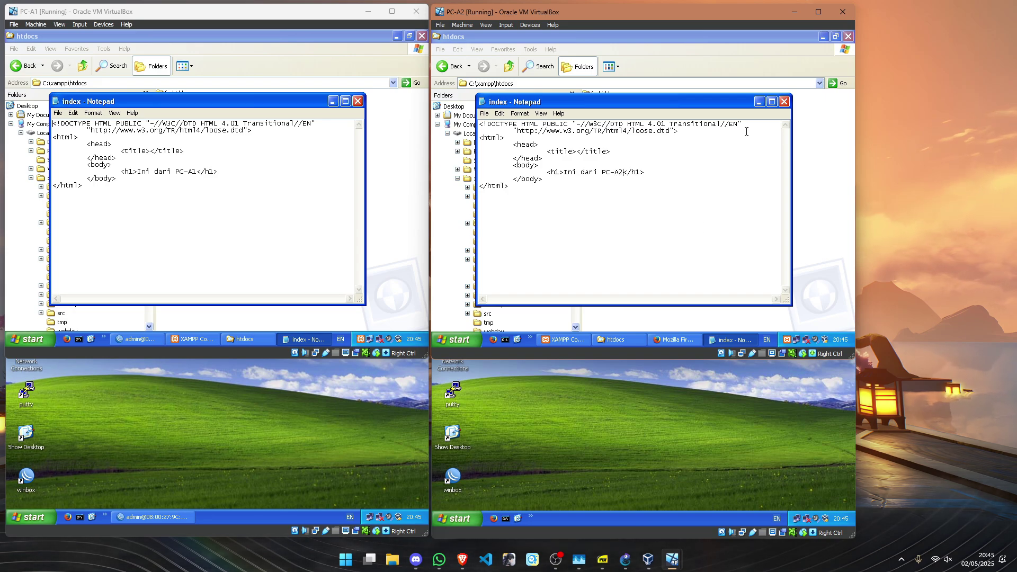
{"action": "left_click", "coordinate": [484, 113]}
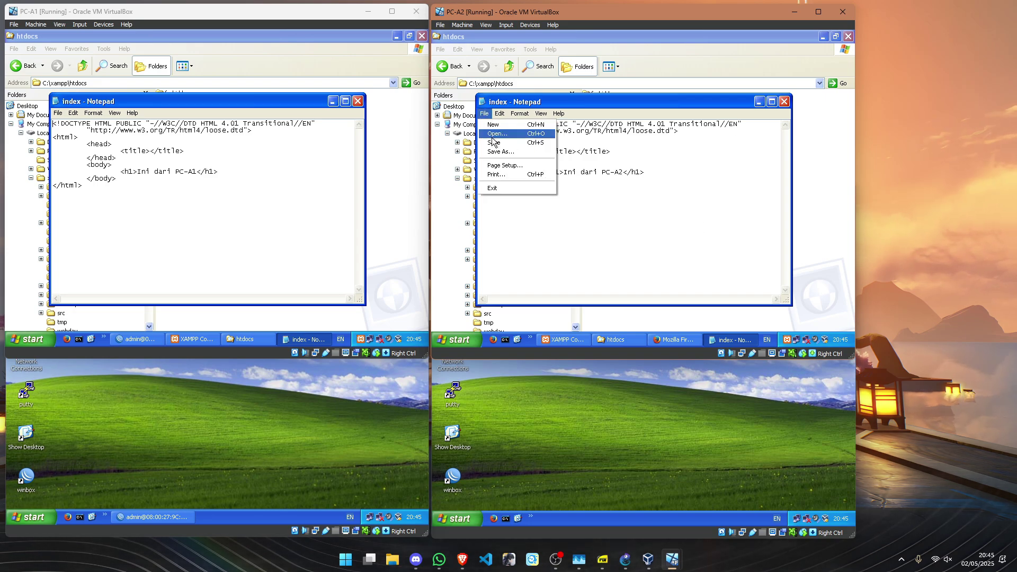
{"action": "left_click", "coordinate": [497, 143]}
{"action": "left_click", "coordinate": [784, 101]}
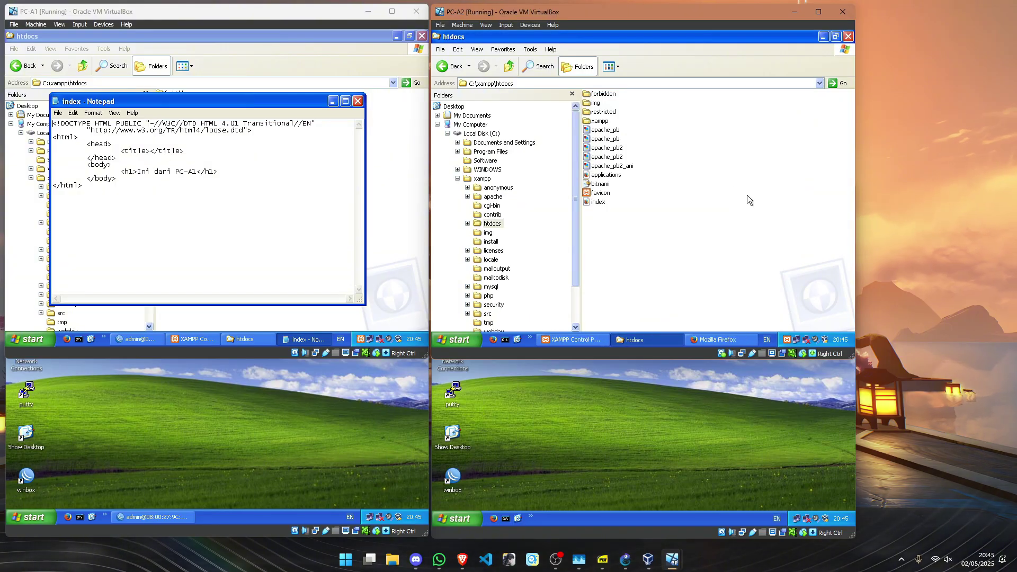
Close the old Firefox tabs on PC-A2 and open 192.168.1.12 in a new tab to check the edited page.
{"action": "left_click", "coordinate": [697, 339]}
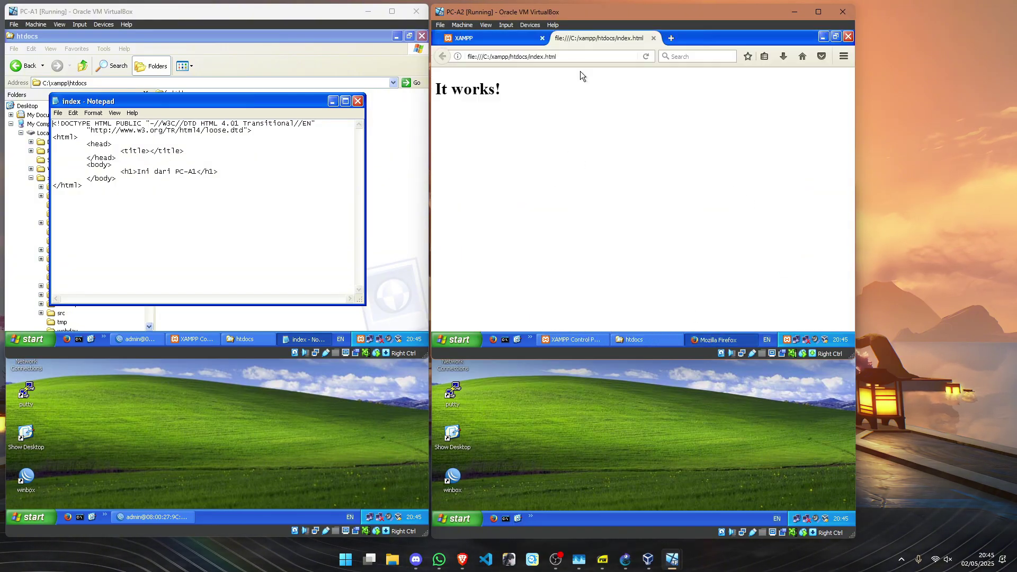
{"action": "left_click", "coordinate": [519, 37]}
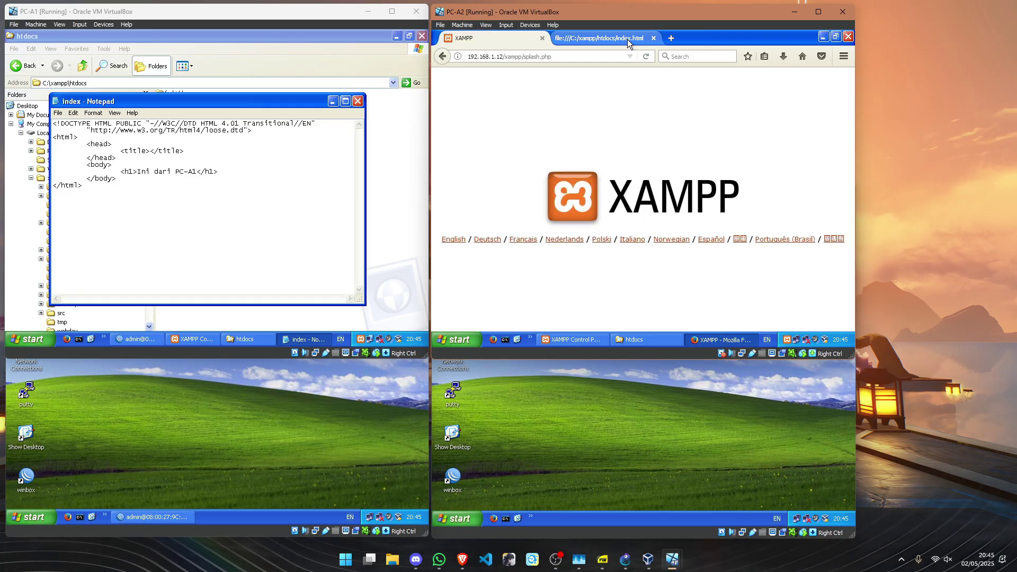
{"action": "left_click", "coordinate": [670, 39]}
{"action": "left_click", "coordinate": [652, 40]}
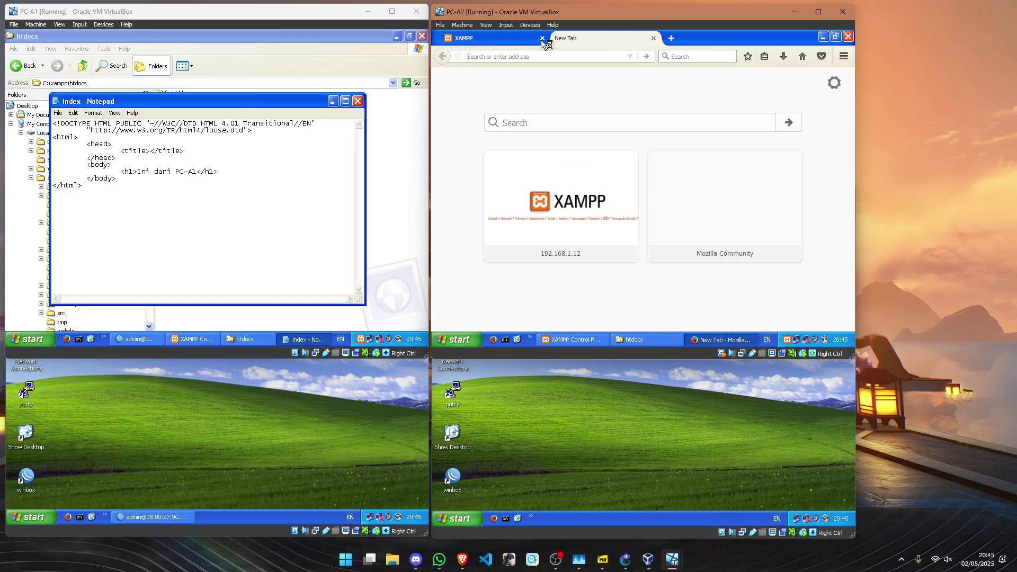
{"action": "left_click", "coordinate": [543, 39]}
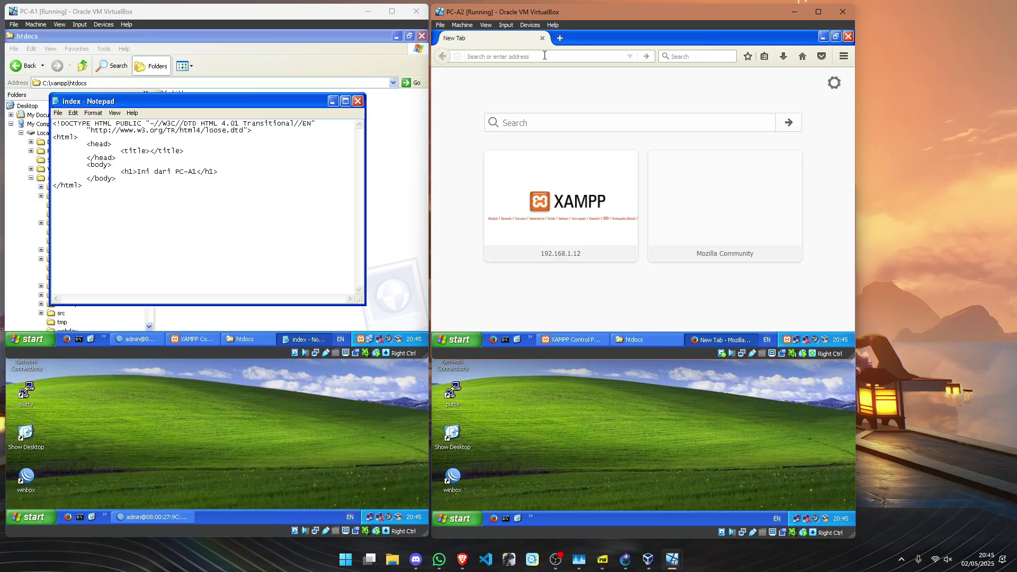
{"action": "type", "text": "192"}
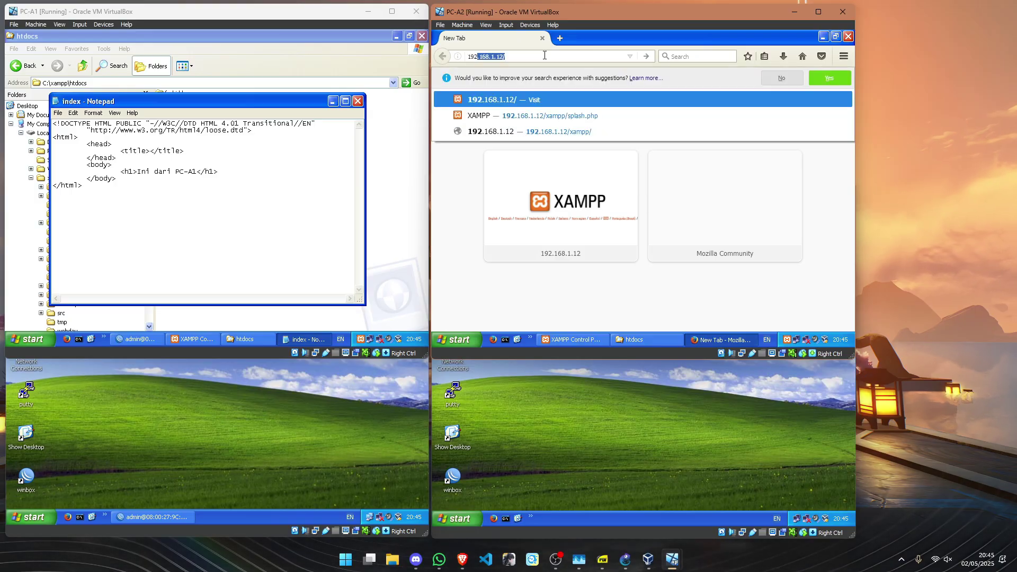
{"action": "key", "text": "Return"}
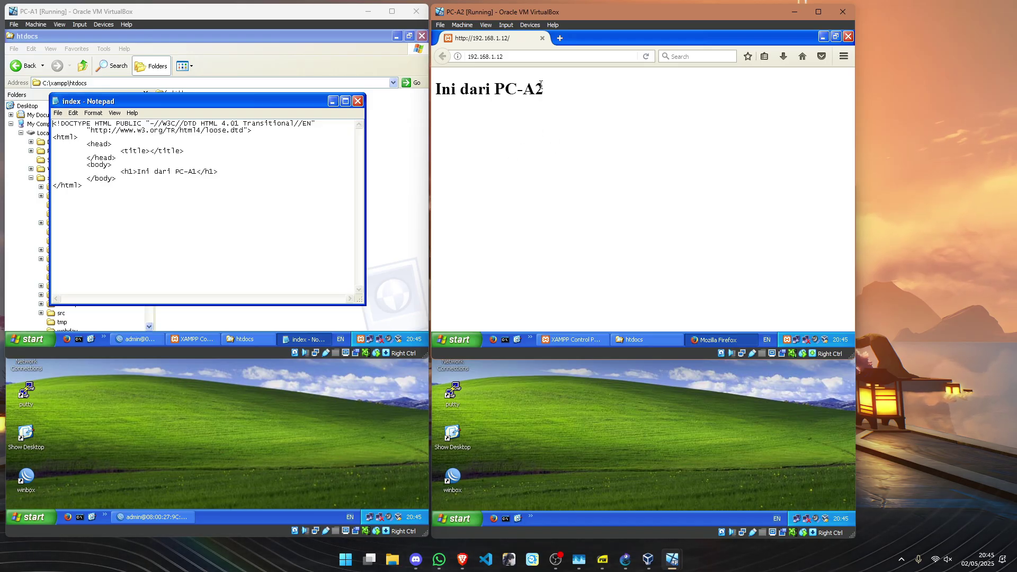
{"action": "left_click_drag", "start_coordinate": [437, 89], "coordinate": [583, 120]}
{"action": "left_click", "coordinate": [461, 212]}
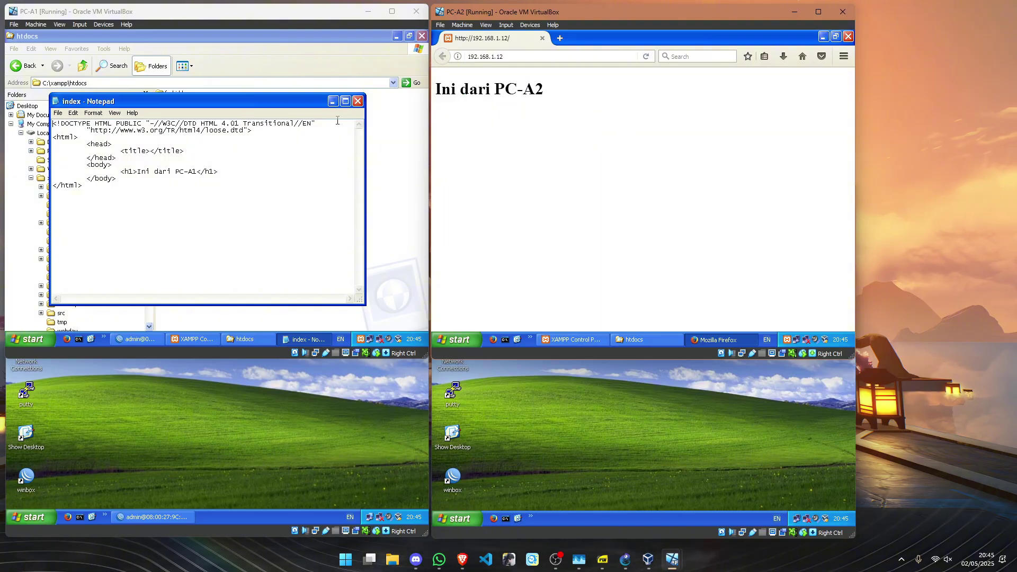
Close Notepad and the htdocs folder on PC-A1, and bring up the XAMPP Control Panel to check the Apache module.
{"action": "left_click", "coordinate": [358, 100]}
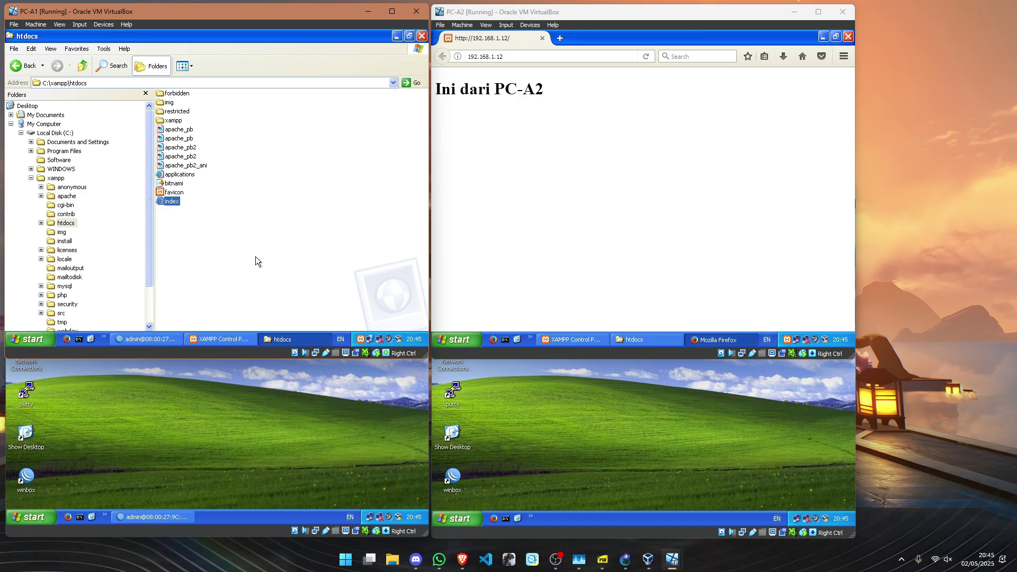
{"action": "left_click", "coordinate": [421, 36]}
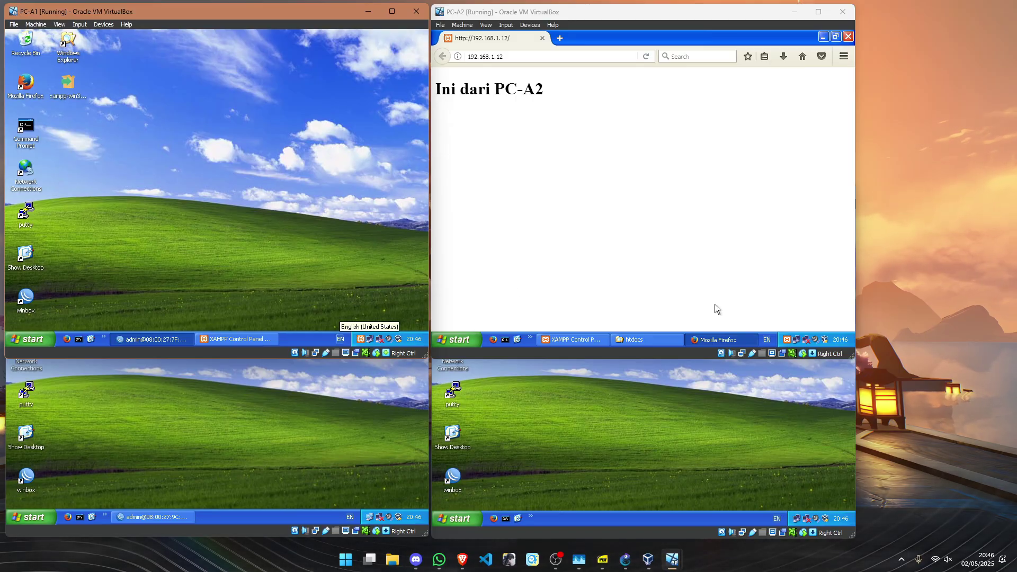
{"action": "left_click", "coordinate": [211, 338]}
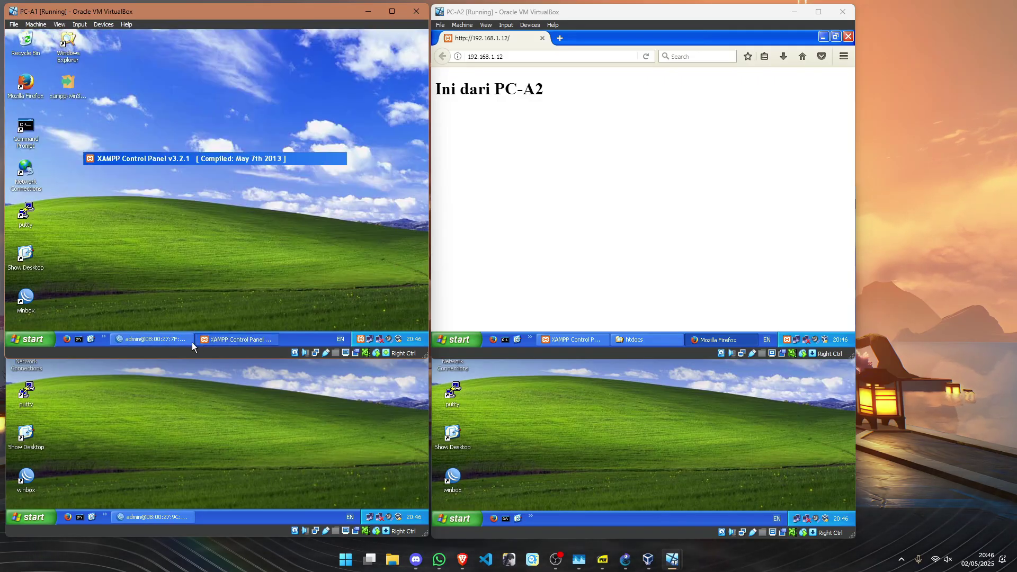
{"action": "left_click", "coordinate": [171, 341]}
{"action": "left_click", "coordinate": [171, 341]}
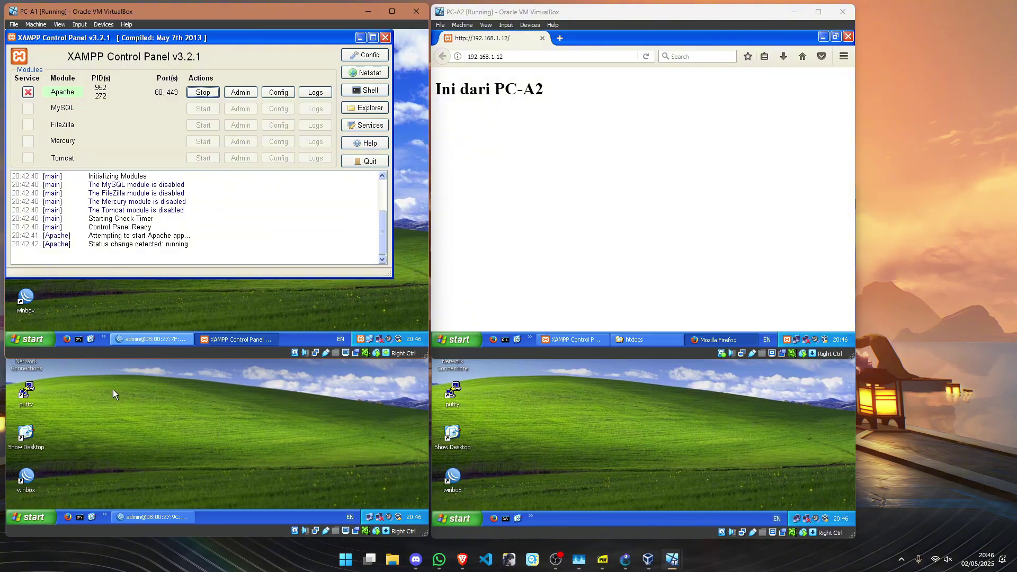
Start Firefox on PC-A1, decline making it the default browser, and open 192.168.1.11.
{"action": "left_click", "coordinate": [68, 340]}
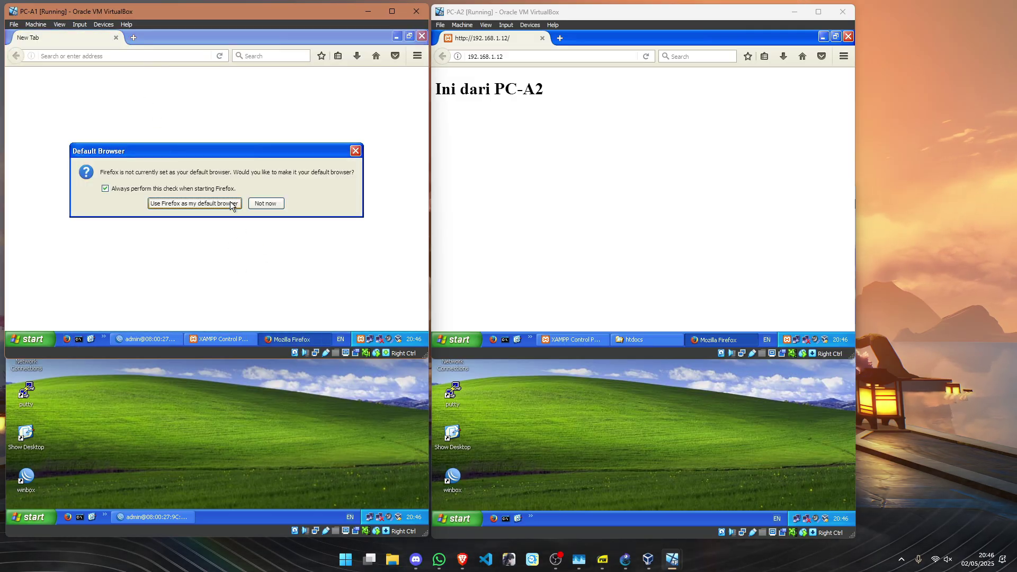
{"action": "left_click", "coordinate": [266, 203]}
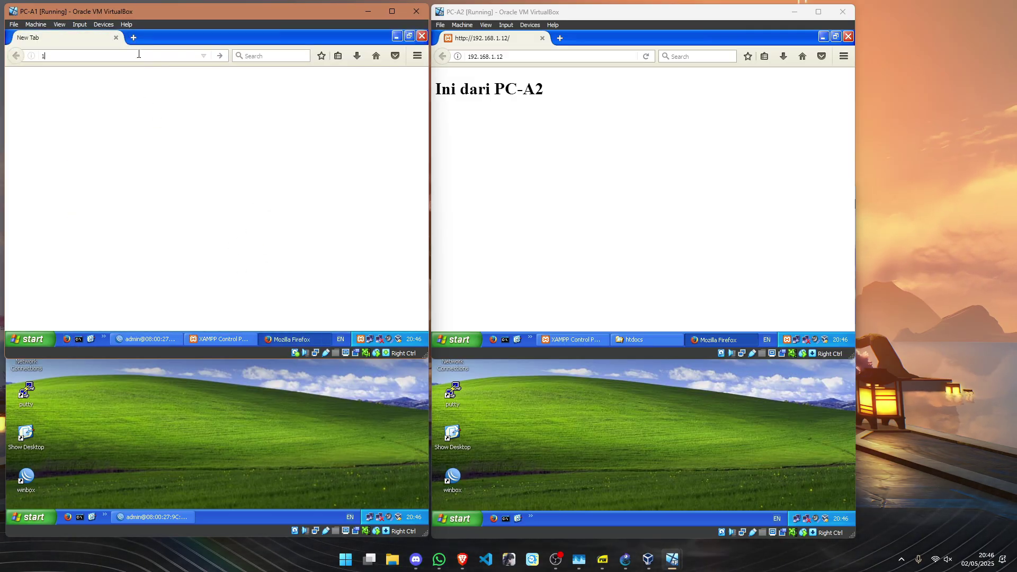
{"action": "type", "text": "192.15"}
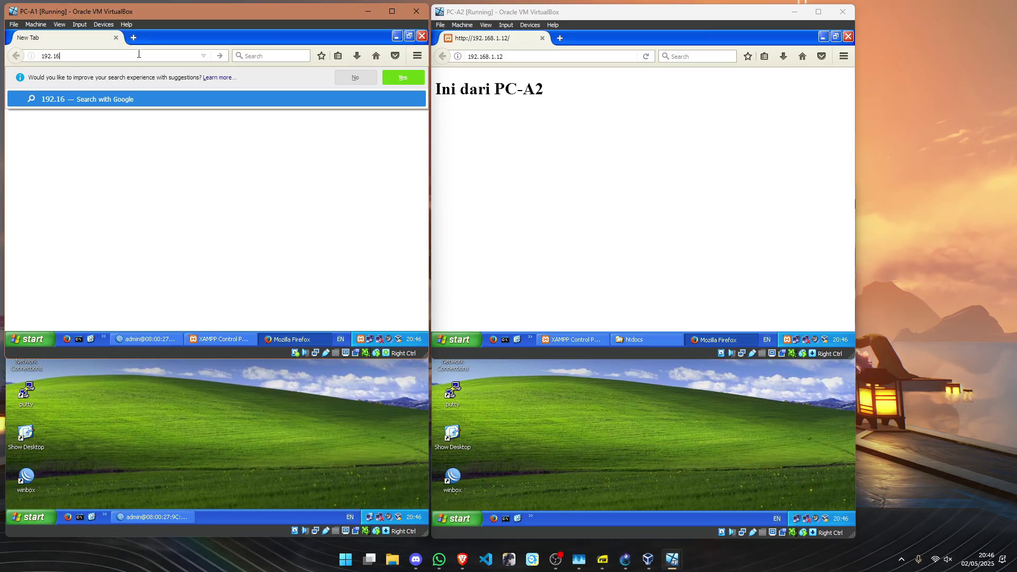
{"action": "type", "text": "8.1."}
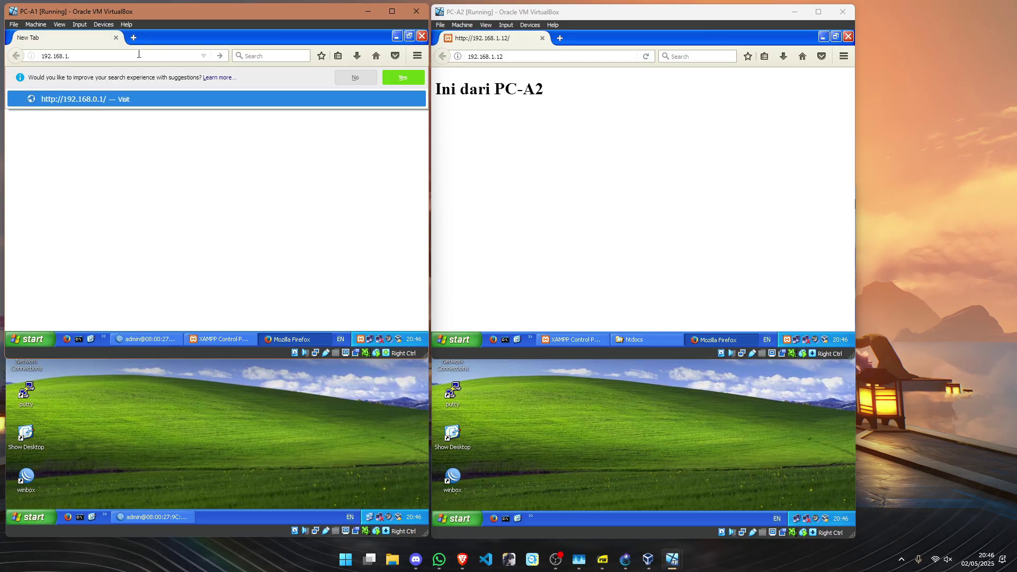
{"action": "type", "text": "11"}
{"action": "key", "text": "Return"}
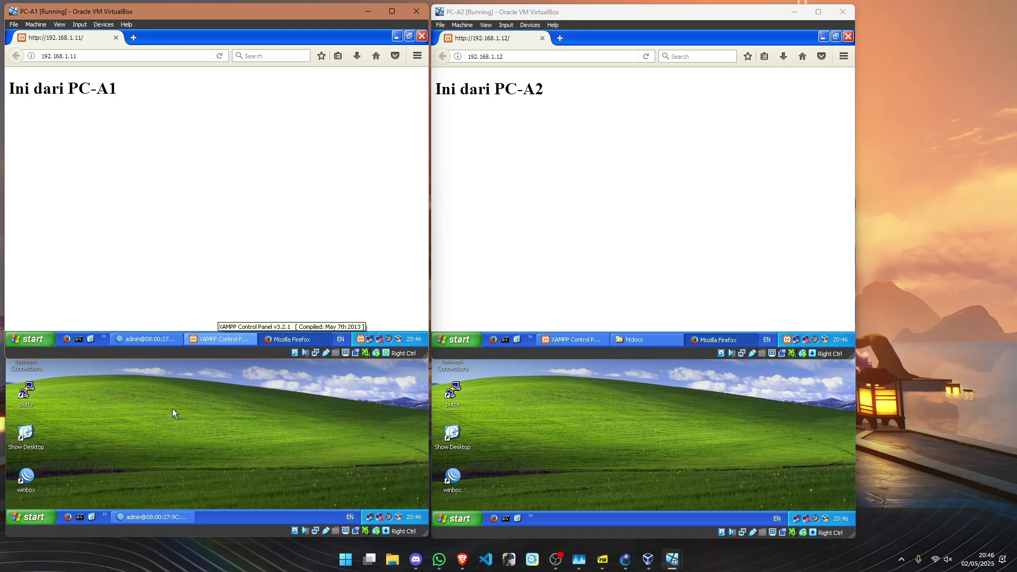
Start Firefox on PC-B1 and open 192.168.1.11 to check PC-A1's page.
{"action": "left_click", "coordinate": [259, 423]}
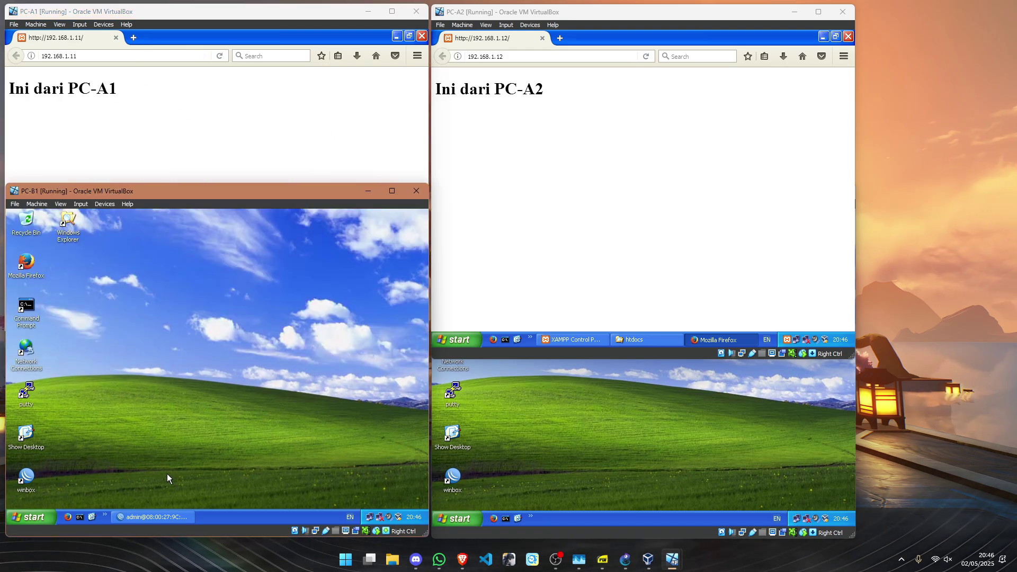
{"action": "left_click", "coordinate": [68, 517]}
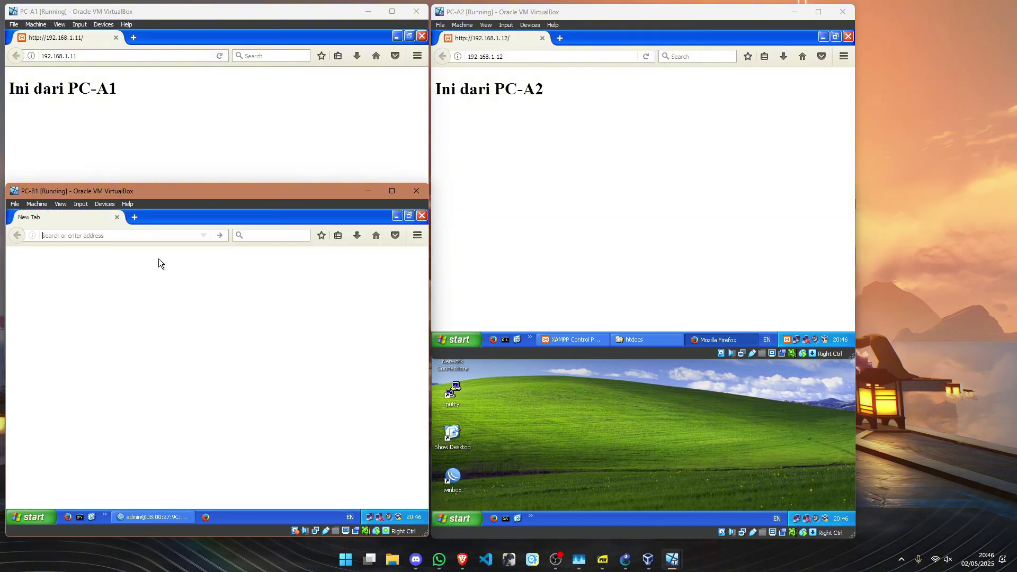
{"action": "type", "text": "192.168.1.11/"}
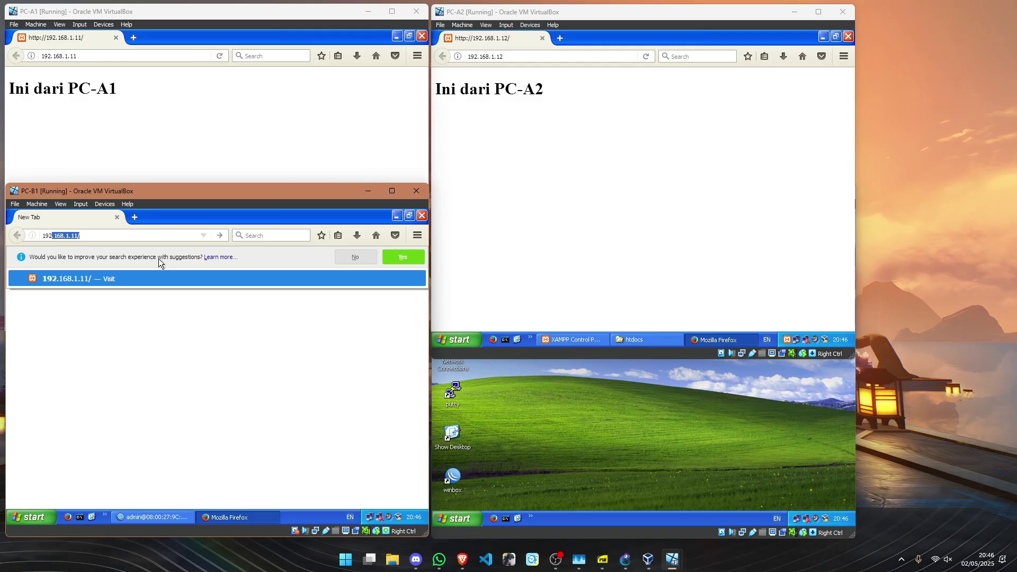
{"action": "key", "text": "Return"}
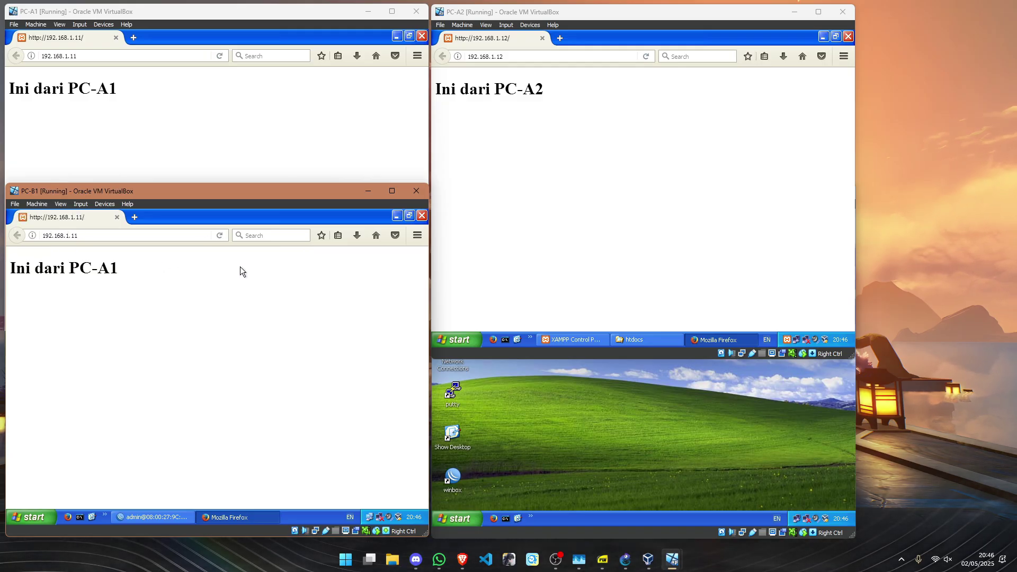
Open 192.168.1.12 in Firefox on PC-B2 to check PC-A2's page.
{"action": "left_click", "coordinate": [498, 456]}
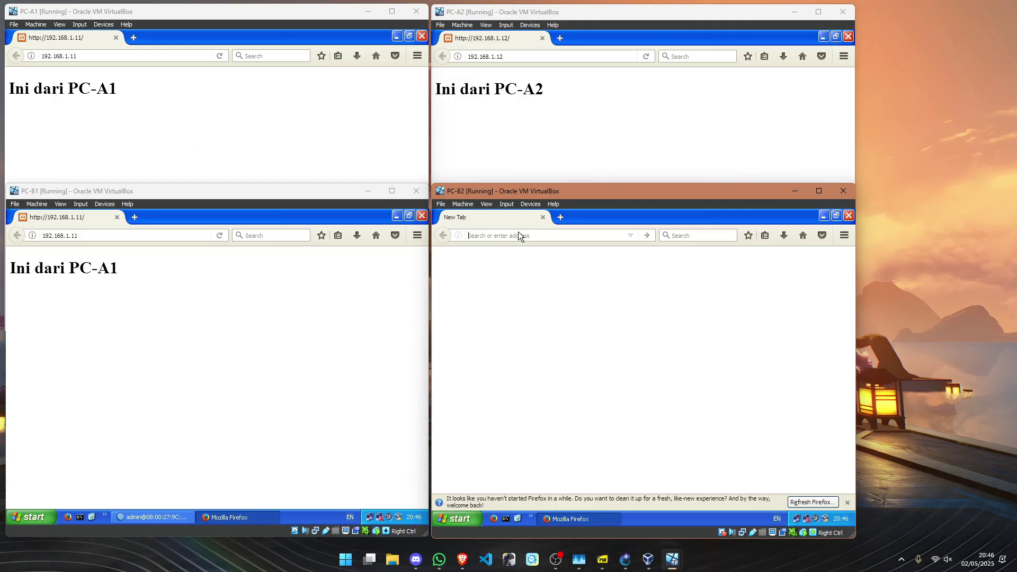
{"action": "type", "text": "192.1"}
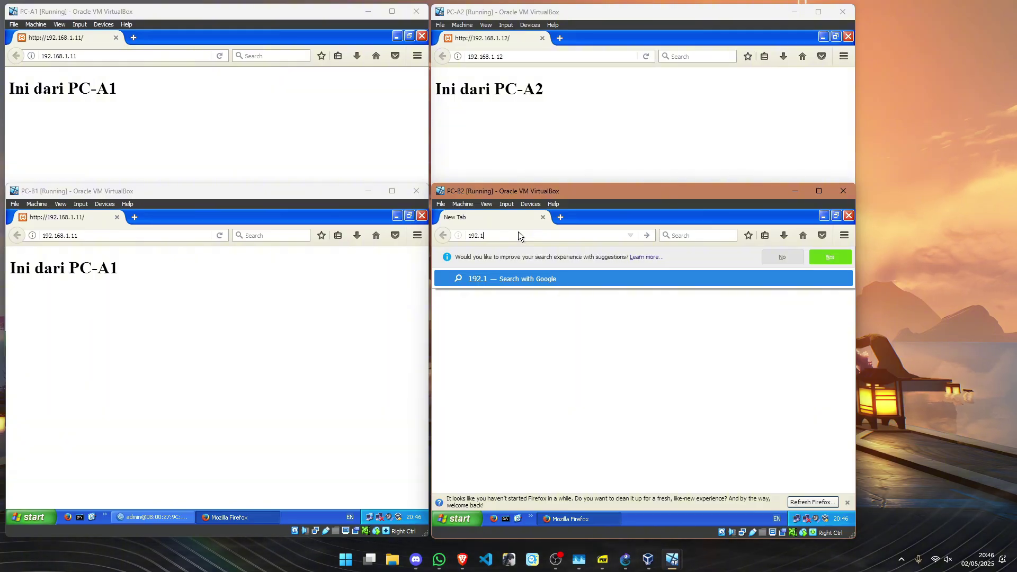
{"action": "type", "text": "68.1."}
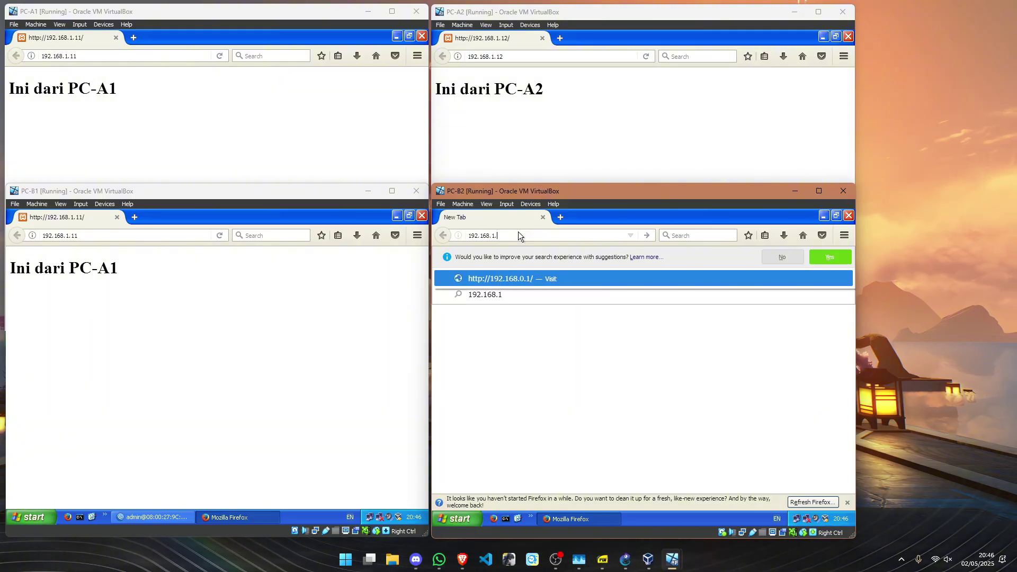
{"action": "type", "text": "12"}
{"action": "key", "text": "Return"}
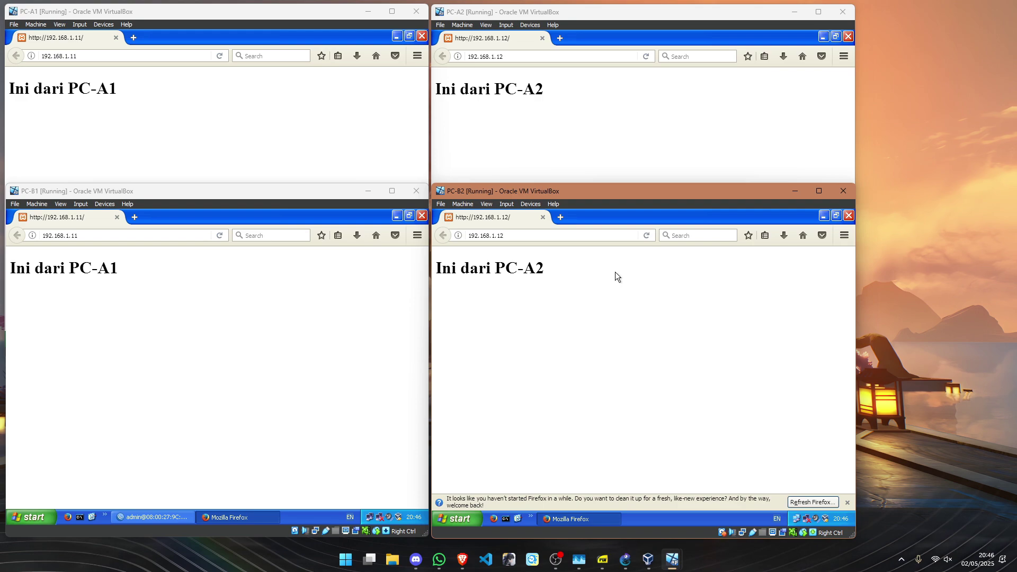
Close the Firefox windows on PC-B1 and PC-B2 and start Firefox again on both machines.
{"action": "left_click", "coordinate": [419, 218]}
{"action": "left_click", "coordinate": [849, 214]}
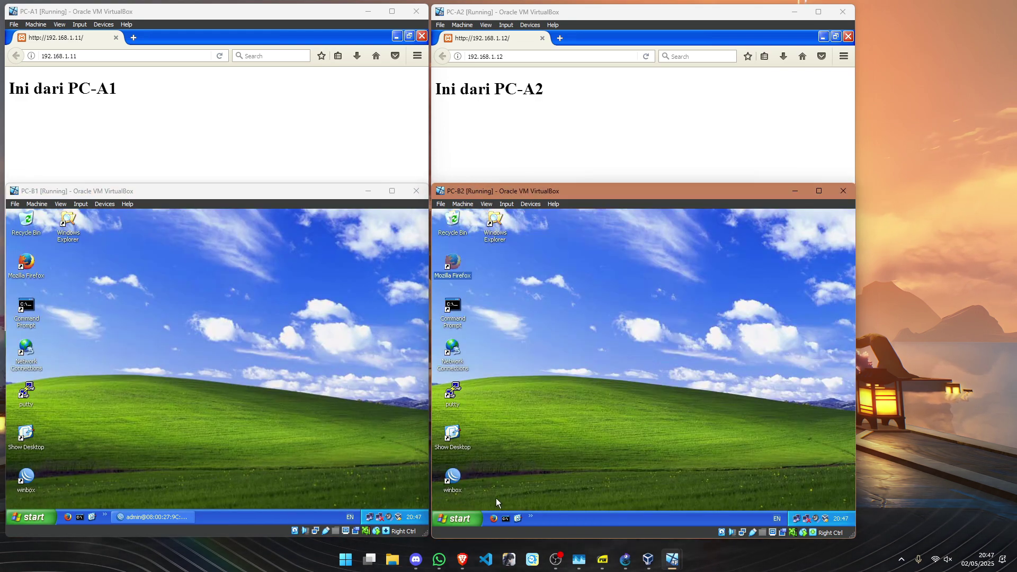
{"action": "left_click", "coordinate": [82, 497]}
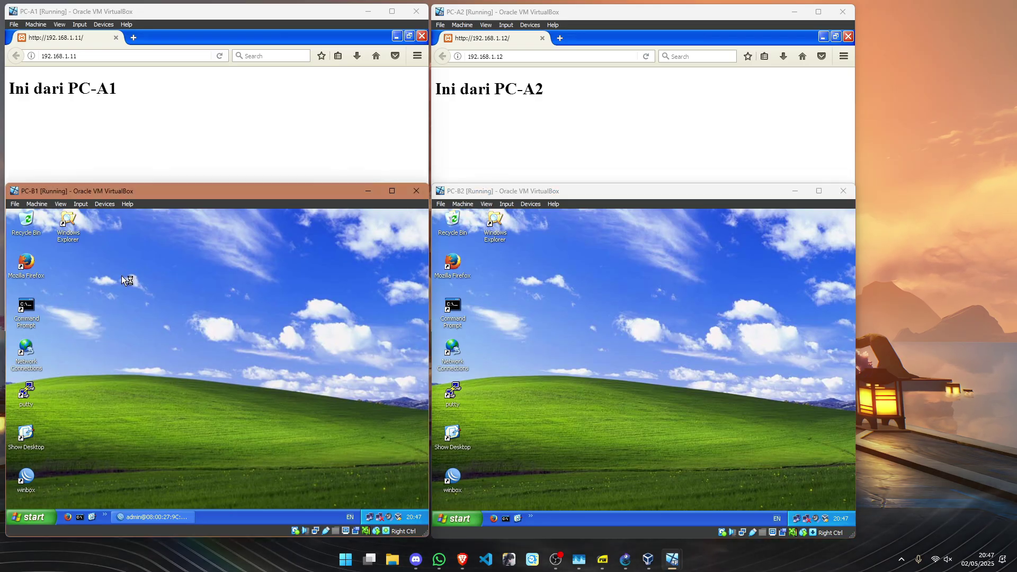
Close Firefox on PC-A1 and PC-A2 and minimize the htdocs folder on PC-A2 to show both XAMPP Control Panels.
{"action": "left_click", "coordinate": [422, 37]}
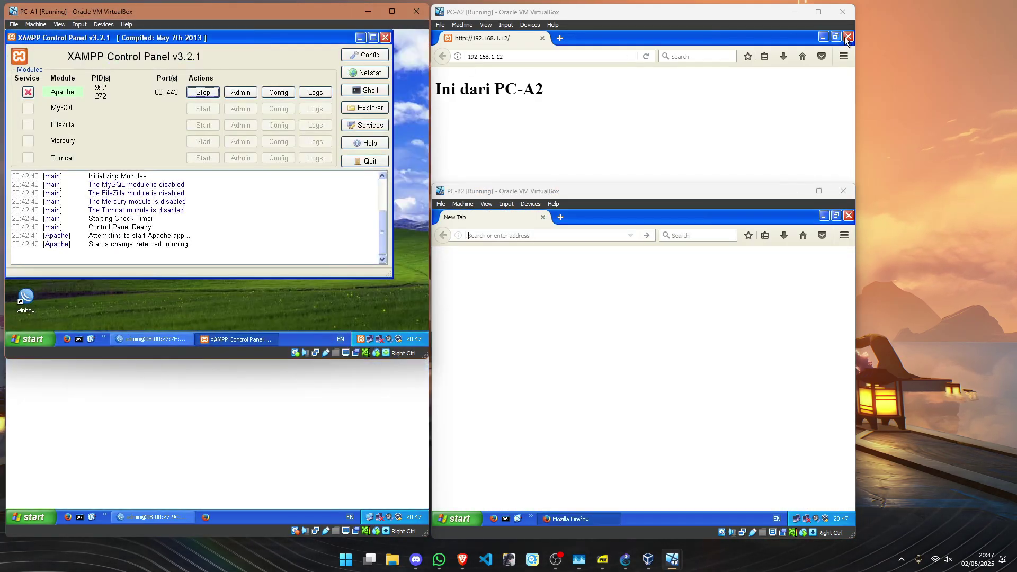
{"action": "left_click", "coordinate": [849, 36]}
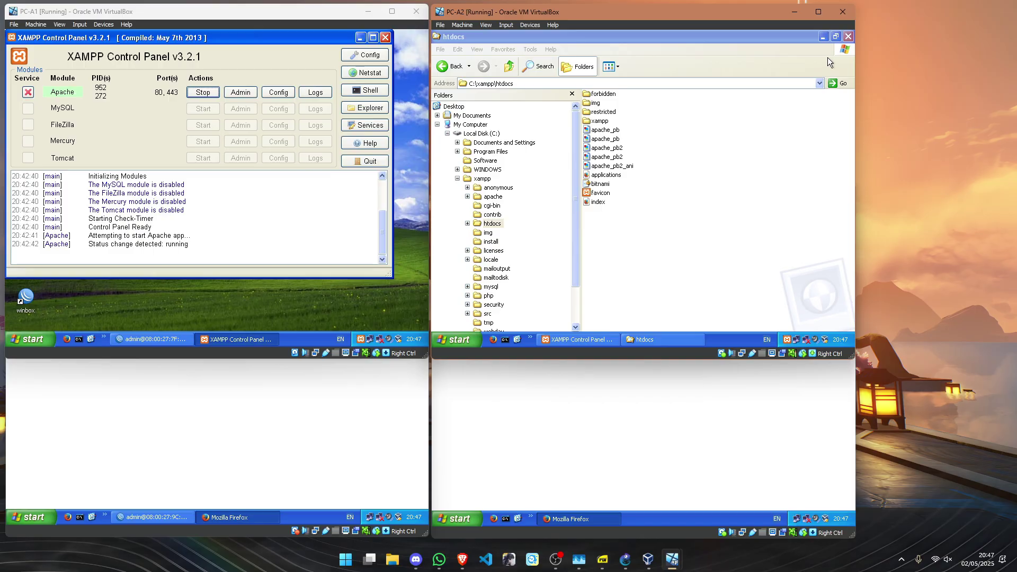
{"action": "left_click", "coordinate": [823, 38]}
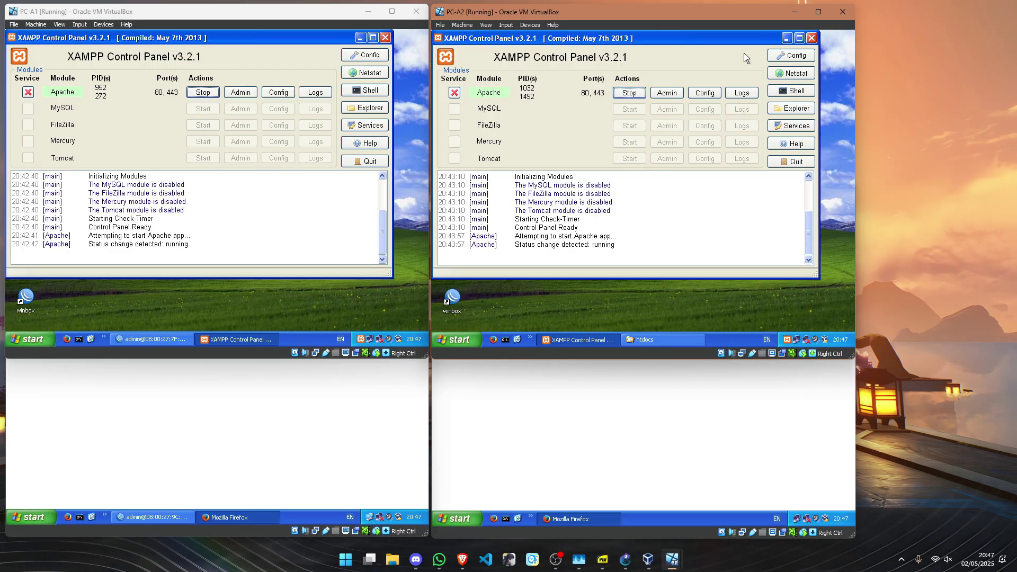
Open 192.168.1.11 in the restarted Firefox on PC-B1.
{"action": "left_click", "coordinate": [325, 394]}
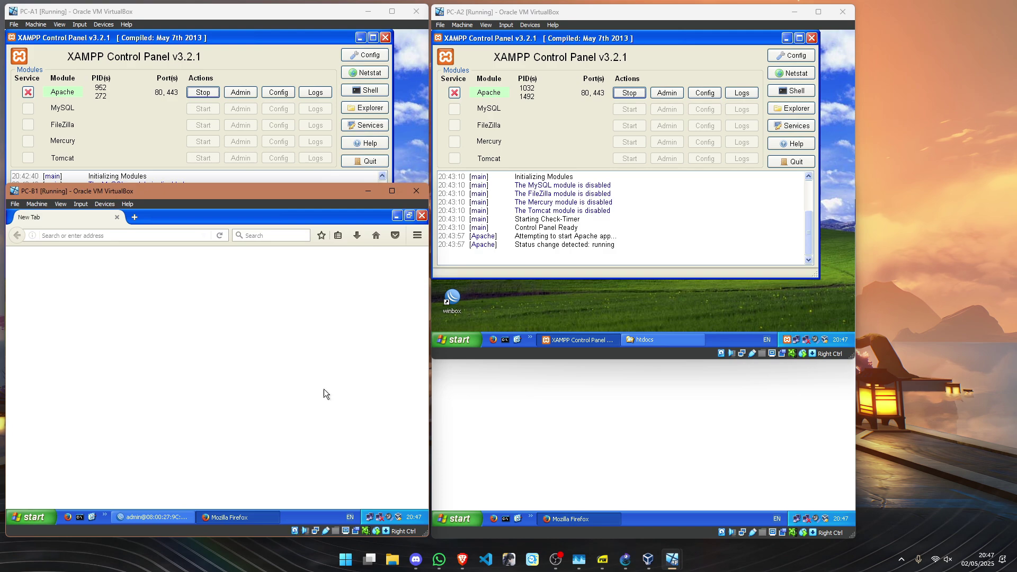
{"action": "left_click", "coordinate": [142, 236]}
{"action": "type", "text": "192.168.1.11/"}
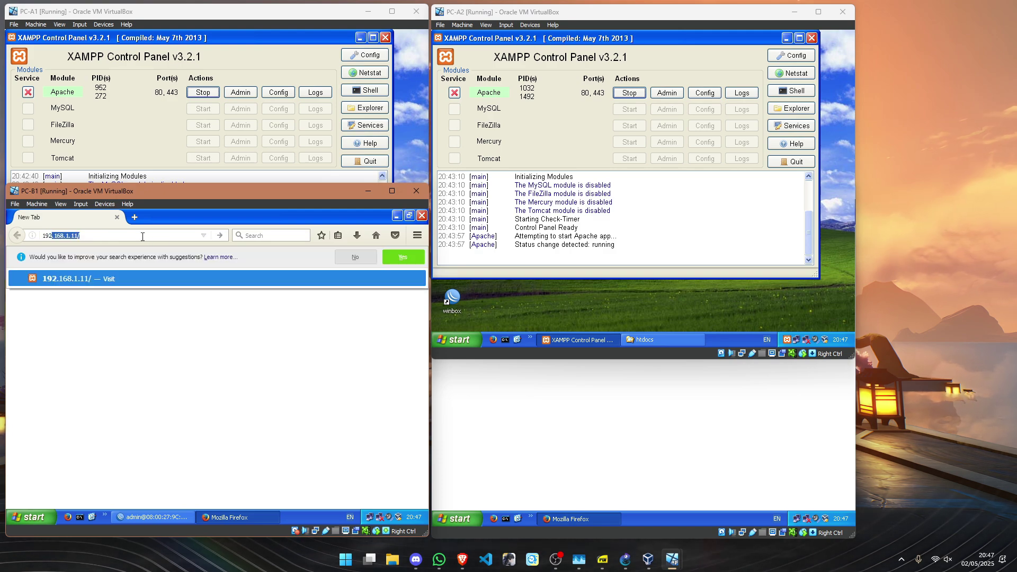
{"action": "key", "text": "Return"}
Try to open 192.168.1.12 in the restarted Firefox on PC-B2.
{"action": "left_click", "coordinate": [531, 382]}
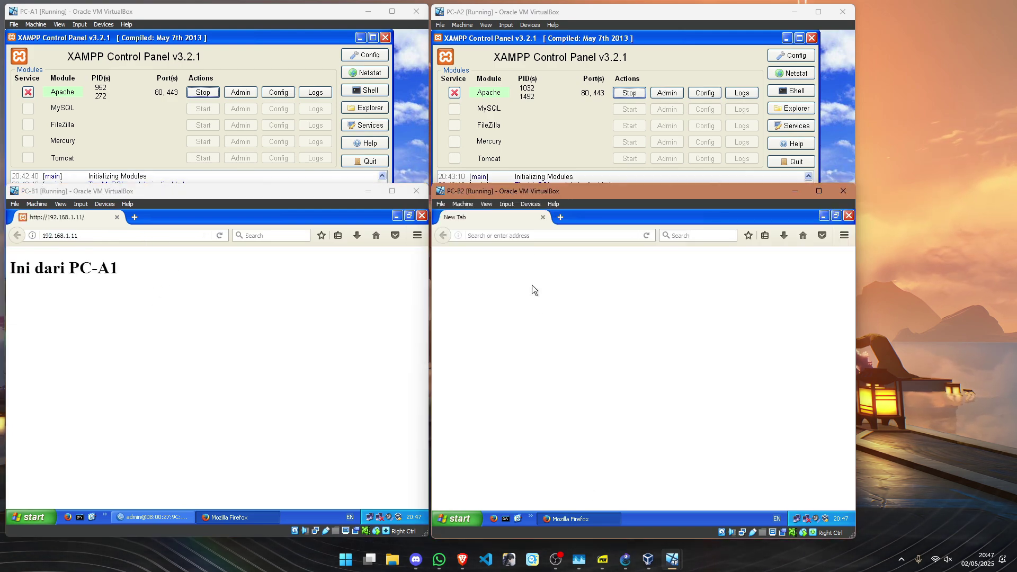
{"action": "left_click", "coordinate": [542, 240]}
{"action": "type", "text": "129.168.1.12/"}
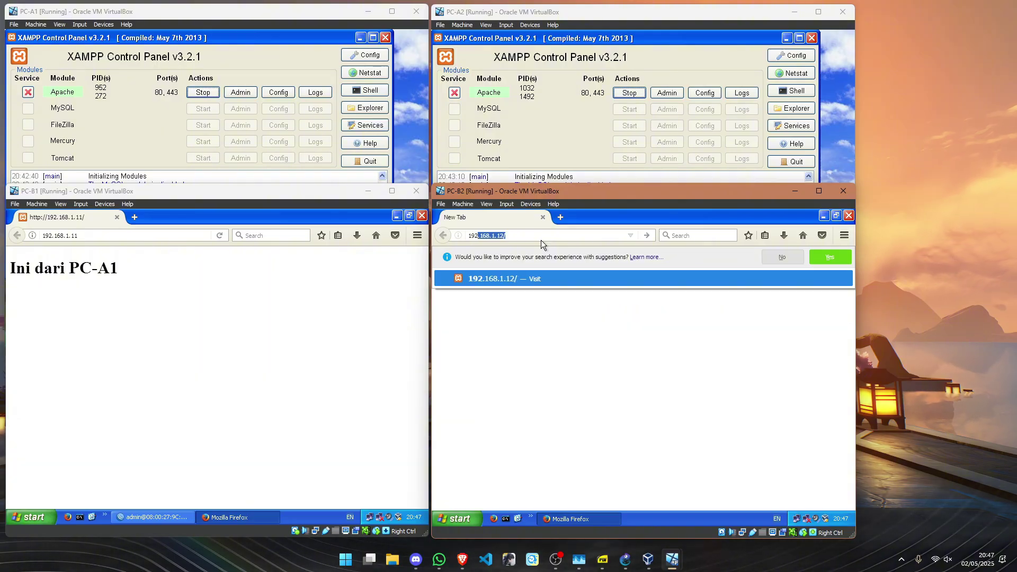
{"action": "key", "text": "Return"}
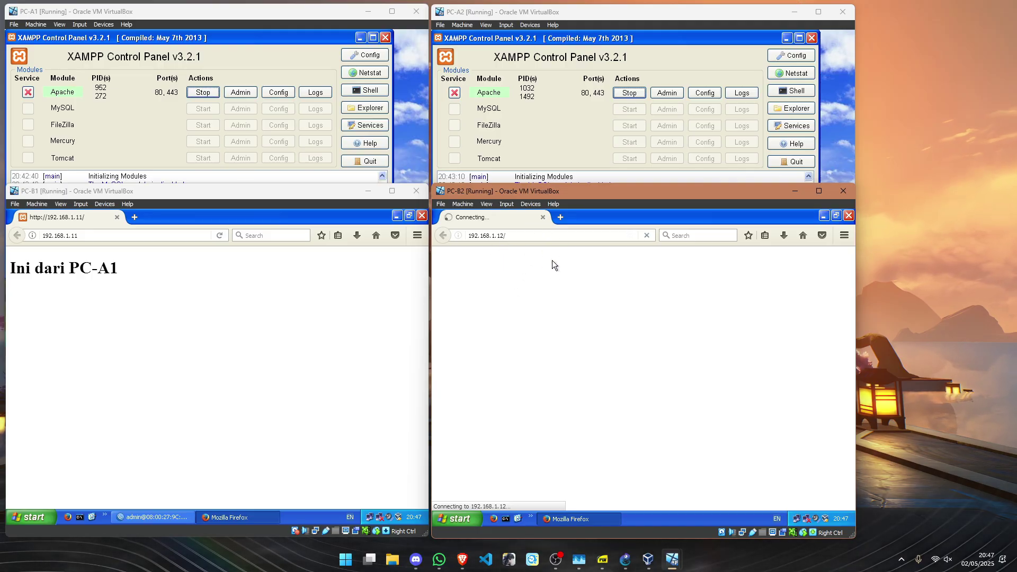
Retry 192.168.1.12 on PC-B2 in a new tab after closing the old one, and close Firefox there.
{"action": "left_click", "coordinate": [560, 217]}
{"action": "left_click", "coordinate": [542, 218]}
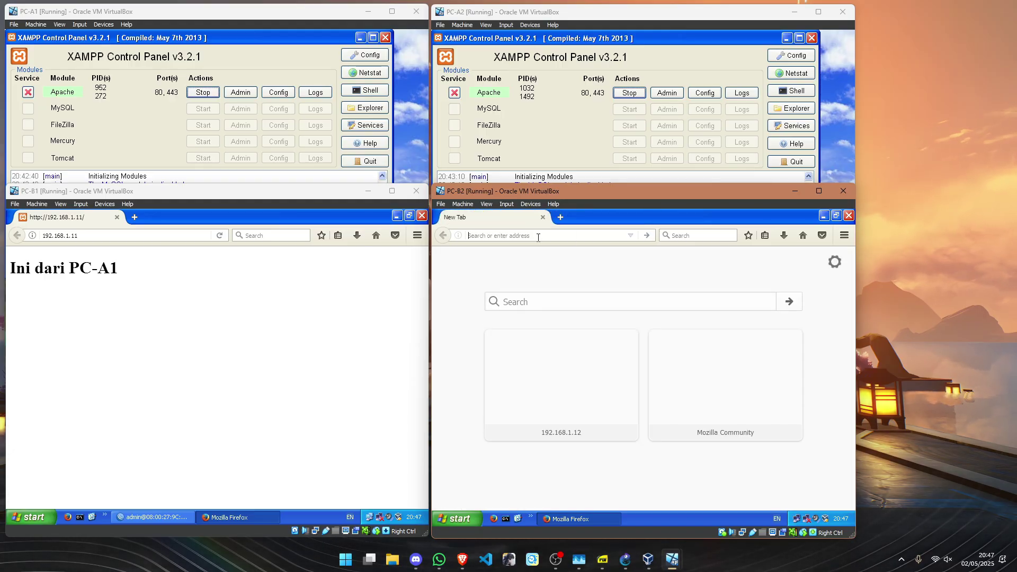
{"action": "type", "text": "192.168.1.12/"}
{"action": "key", "text": "Return"}
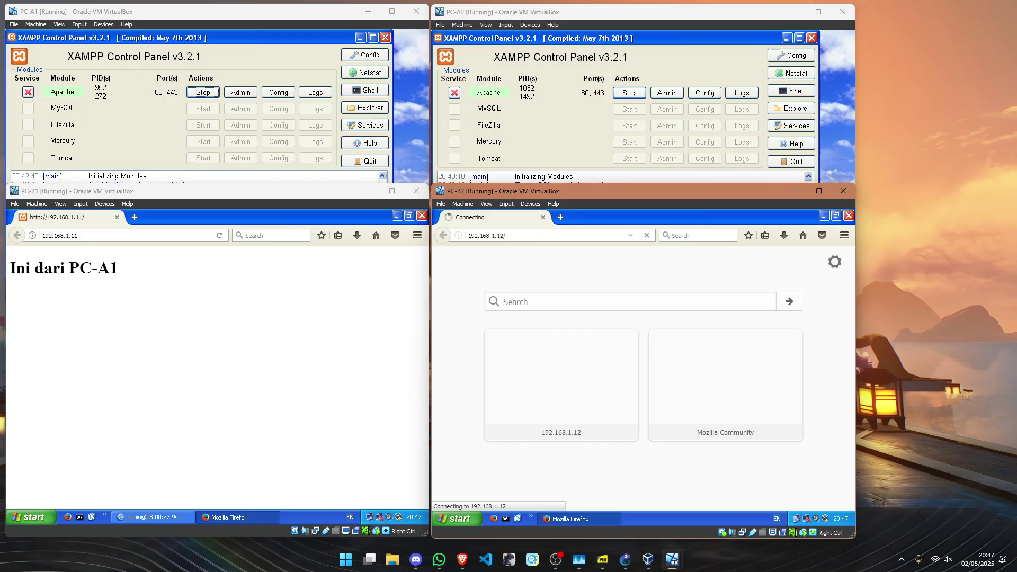
{"action": "left_click", "coordinate": [848, 216]}
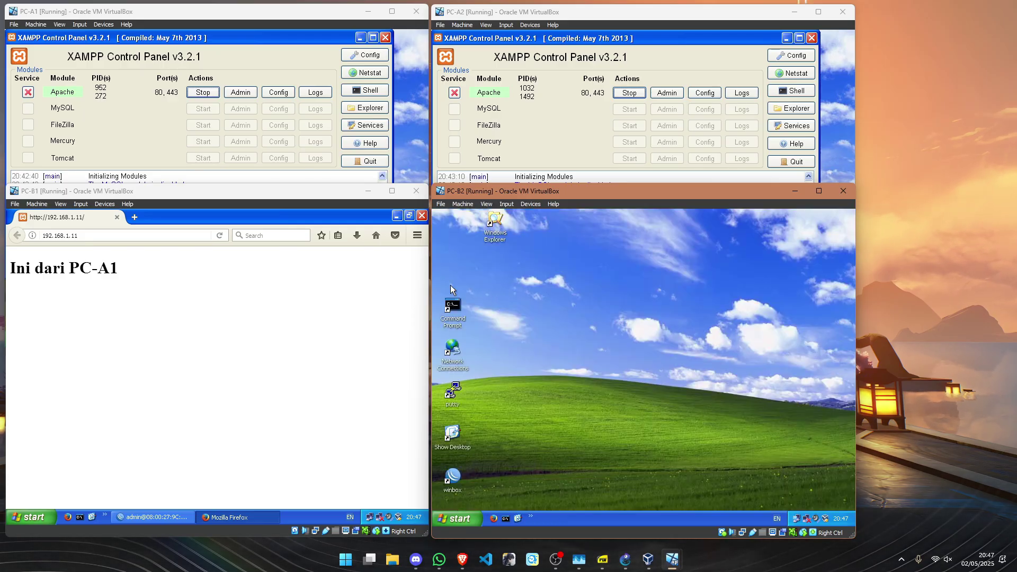
Open 192.168.1.12 in a new Firefox tab on PC-B1.
{"action": "left_click", "coordinate": [135, 217]}
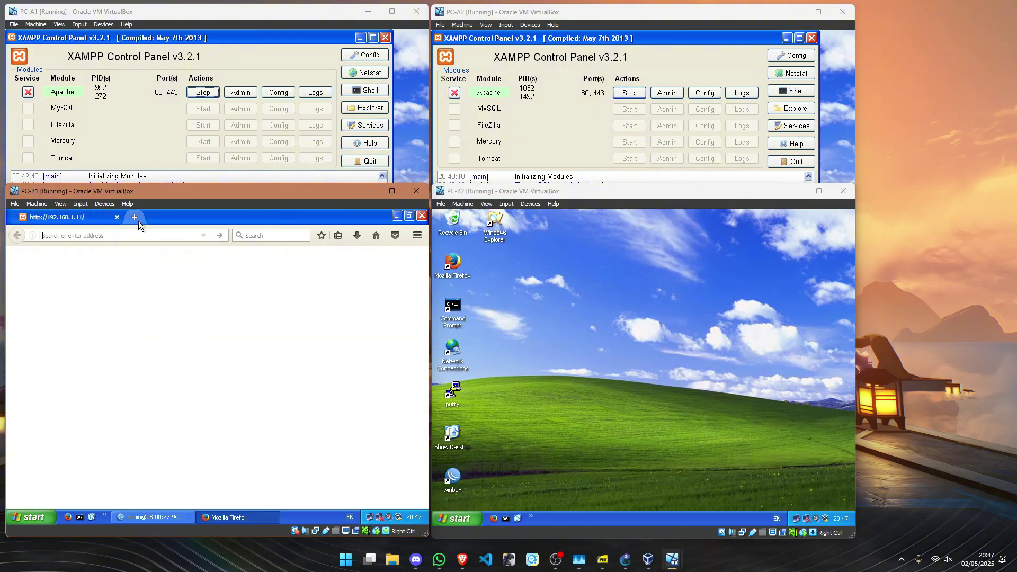
{"action": "type", "text": "192.168.1.11/"}
{"action": "key", "text": "Return"}
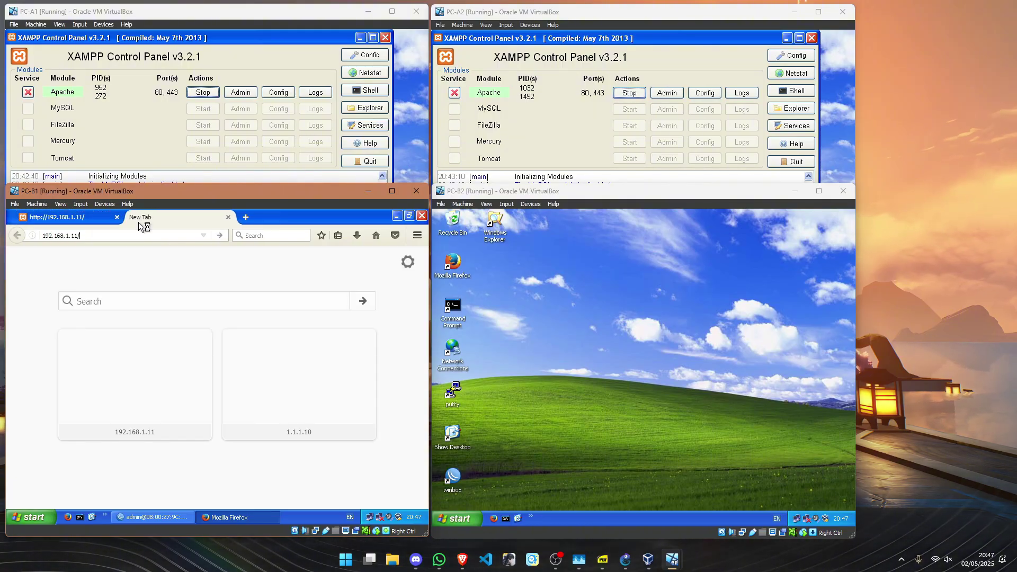
{"action": "key", "text": "BackSpace"}
{"action": "key", "text": "BackSpace"}
{"action": "type", "text": "2"}
{"action": "key", "text": "Return"}
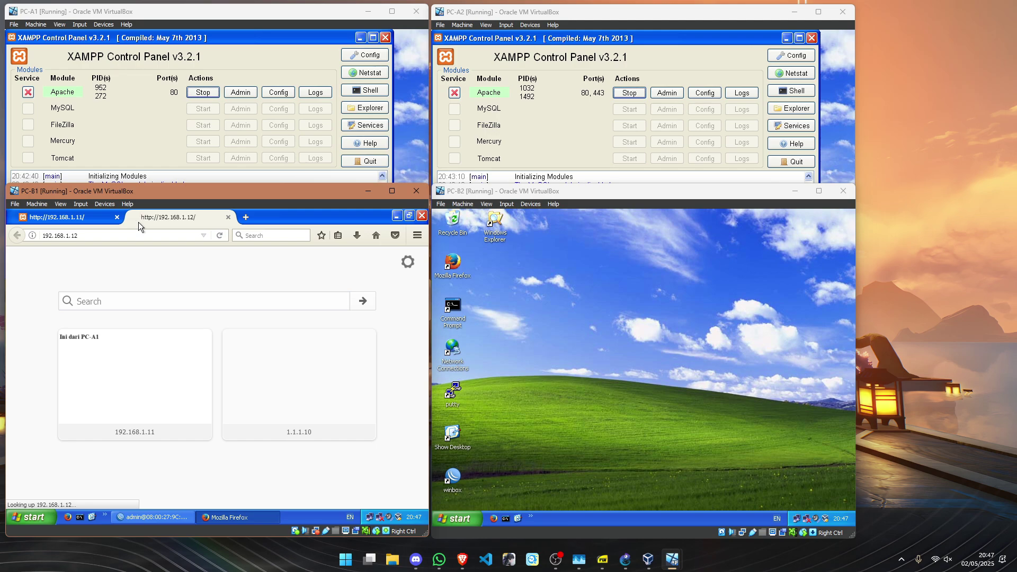
Compare the 192.168.1.12 and 192.168.1.11 tabs on PC-B1, and restore Firefox to a smaller window placed slightly lower.
{"action": "left_click", "coordinate": [79, 221]}
{"action": "left_click", "coordinate": [186, 216]}
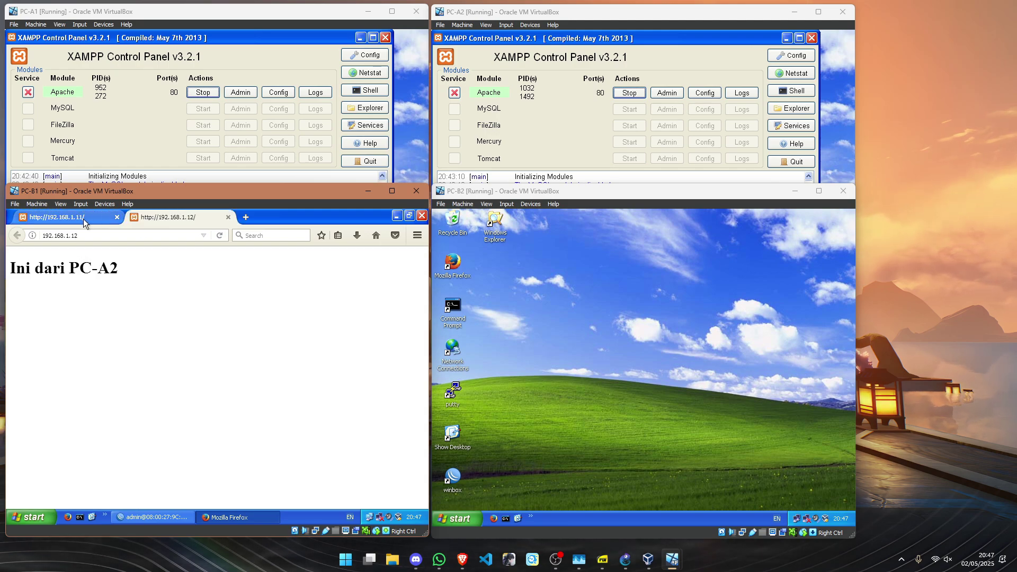
{"action": "left_click", "coordinate": [84, 219]}
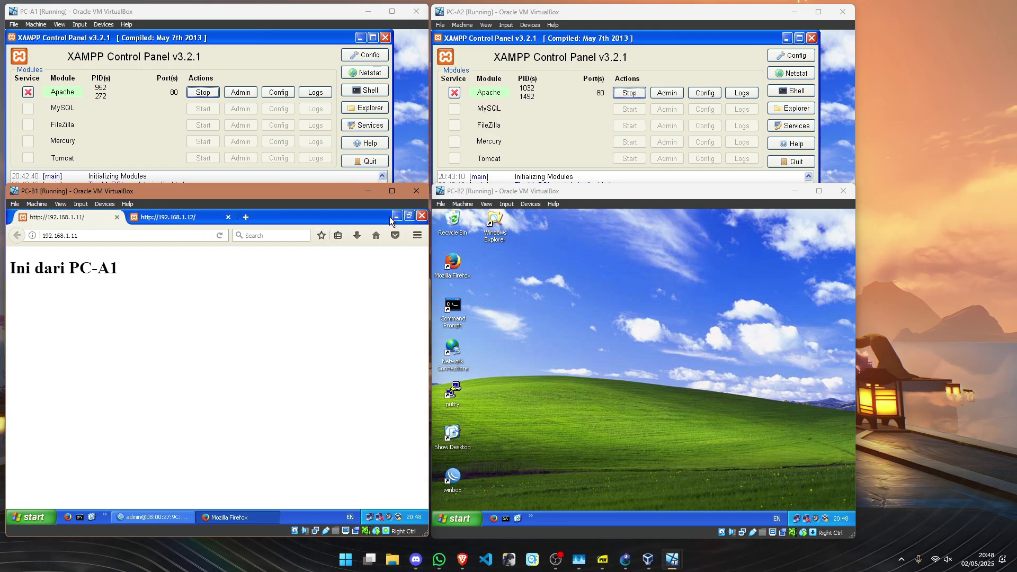
{"action": "left_click", "coordinate": [409, 216]}
{"action": "left_click_drag", "start_coordinate": [301, 229], "coordinate": [310, 249]}
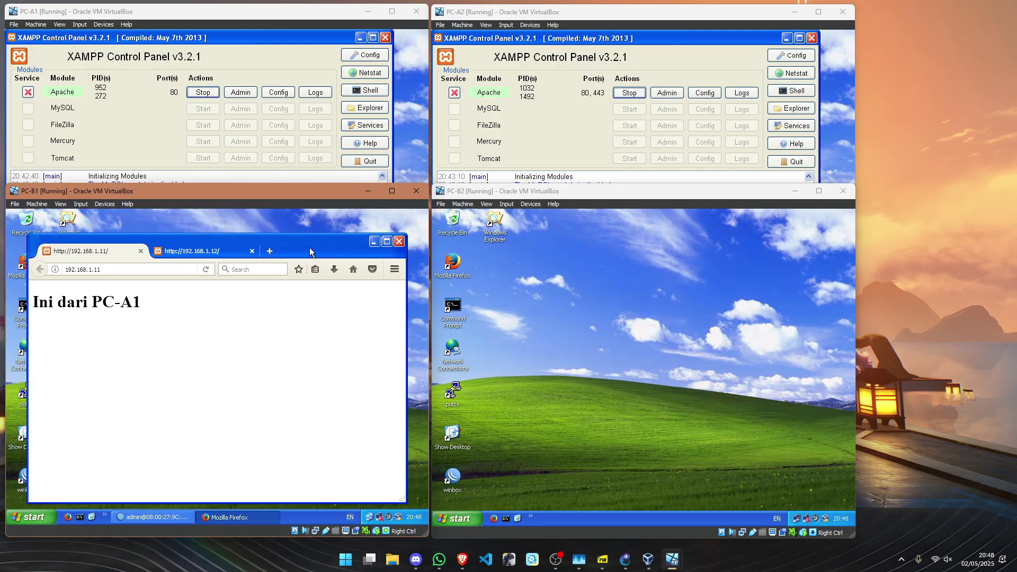
{"action": "left_click", "coordinate": [405, 145]}
{"action": "left_click", "coordinate": [353, 374]}
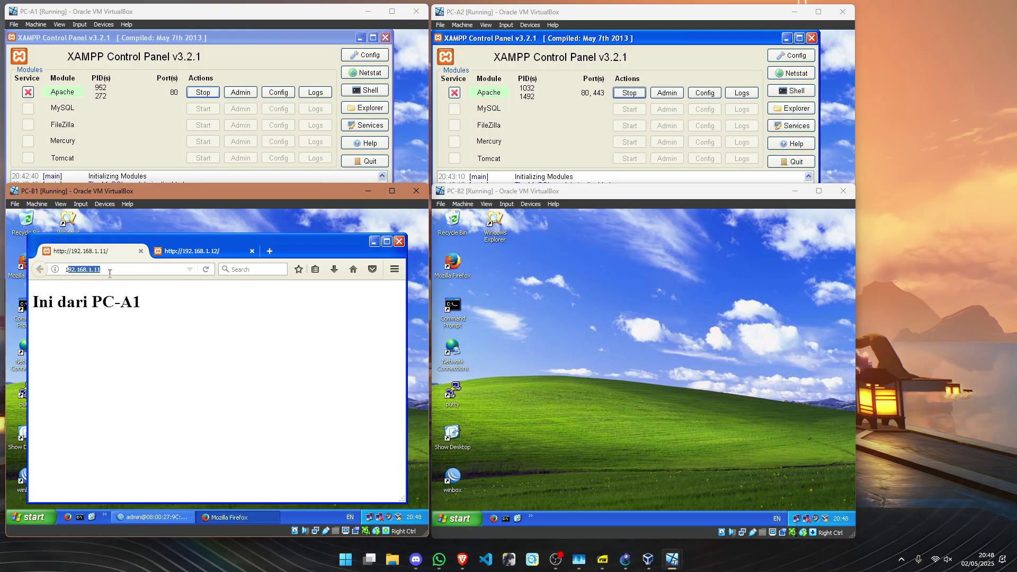
{"action": "left_click", "coordinate": [192, 336]}
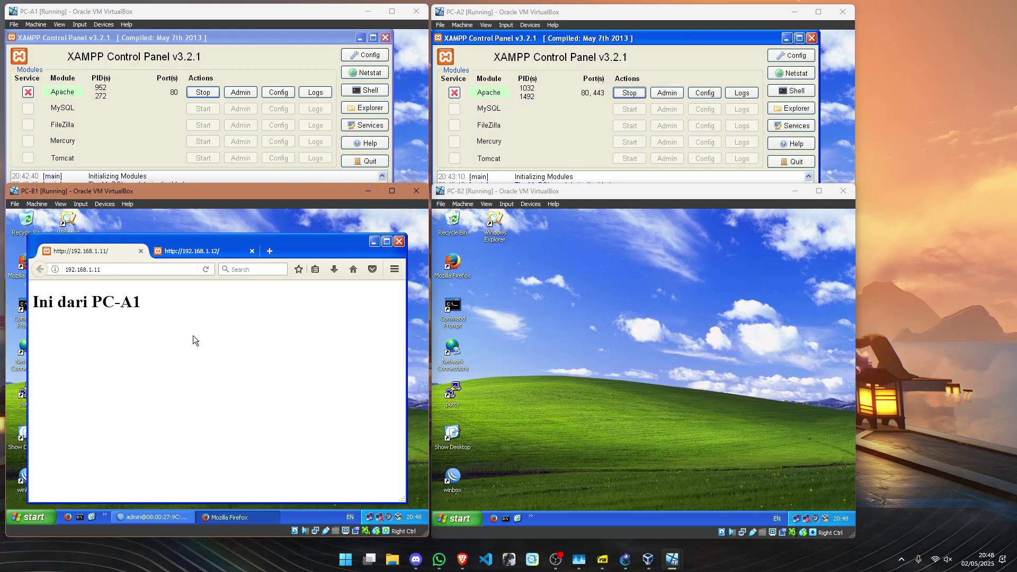
{"action": "left_click", "coordinate": [122, 251]}
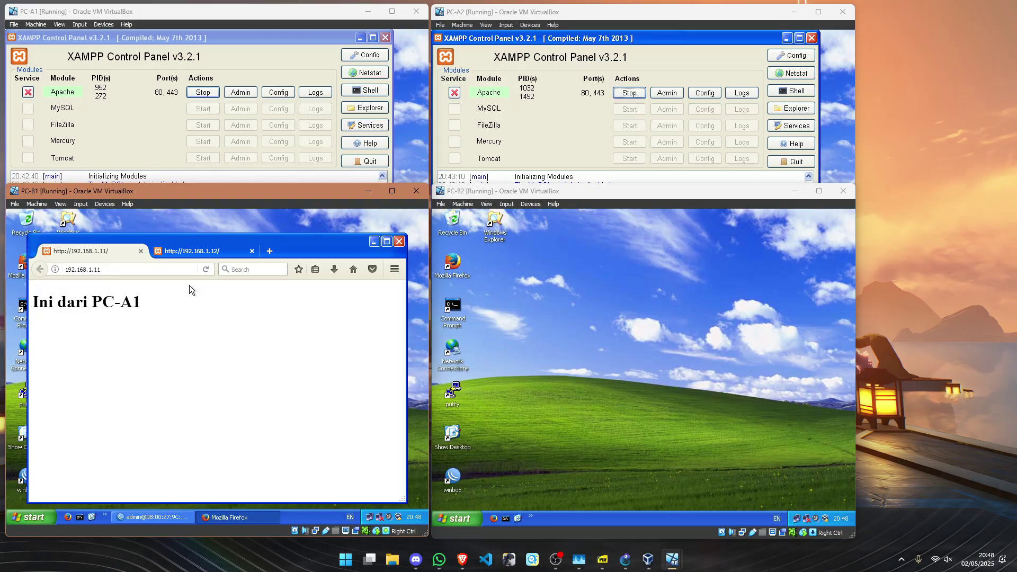
{"action": "left_click", "coordinate": [255, 55]}
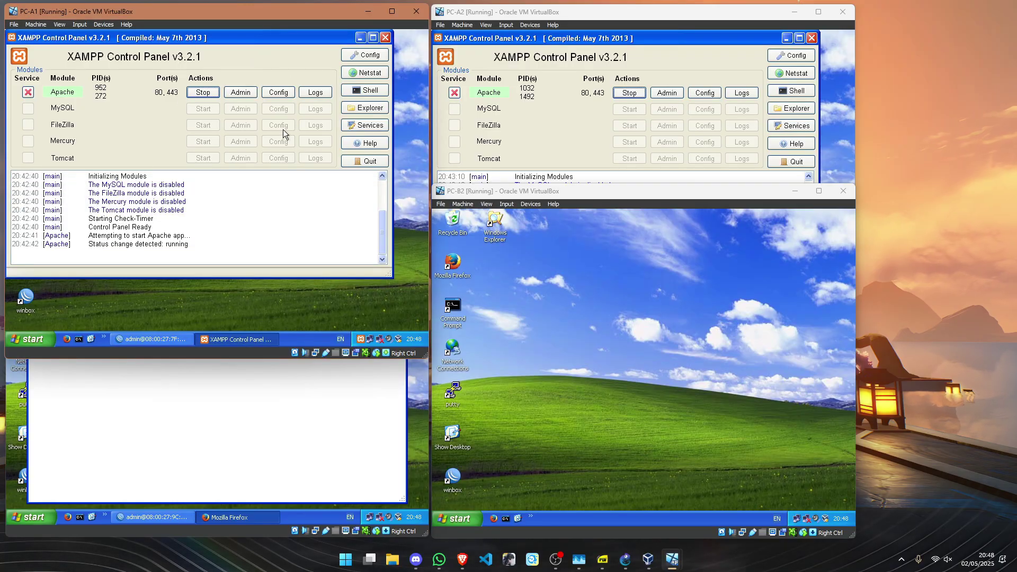
Open the router's WebFig page at 1.1.1.10 in a new Firefox tab on PC-B1.
{"action": "left_click", "coordinate": [262, 405]}
{"action": "left_click", "coordinate": [249, 252]}
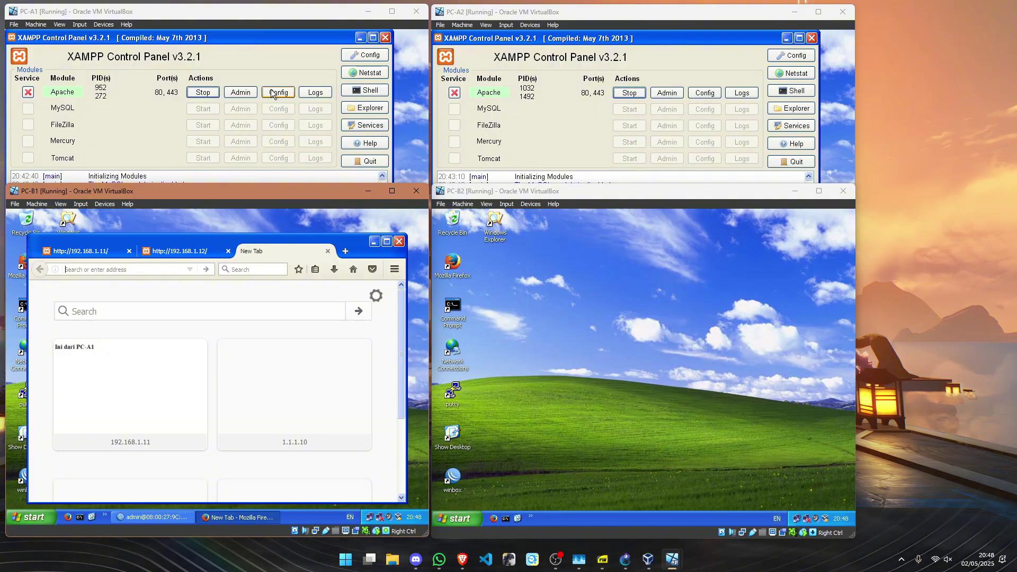
{"action": "type", "text": "1.1.1.10/"}
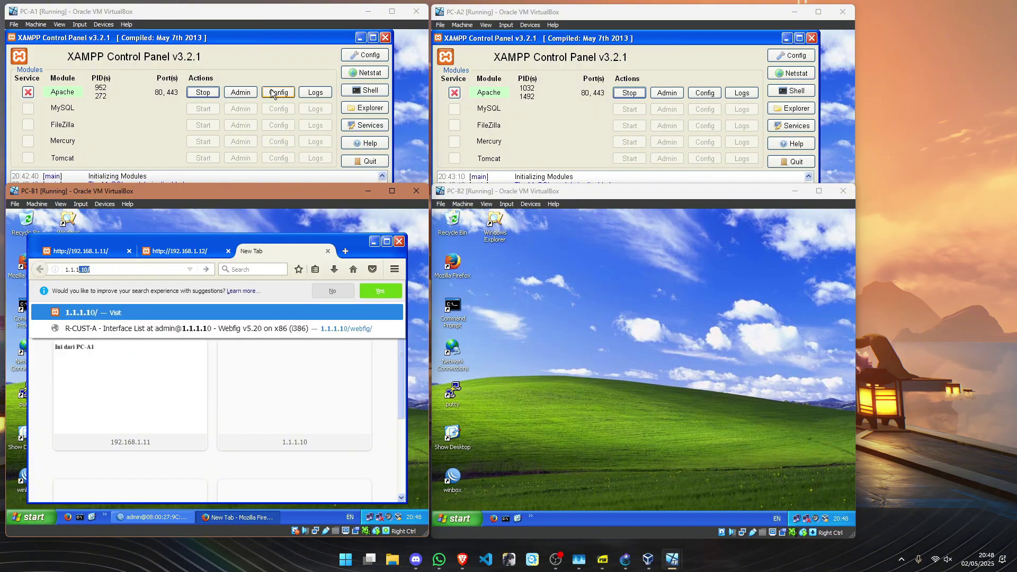
{"action": "key", "text": "Return"}
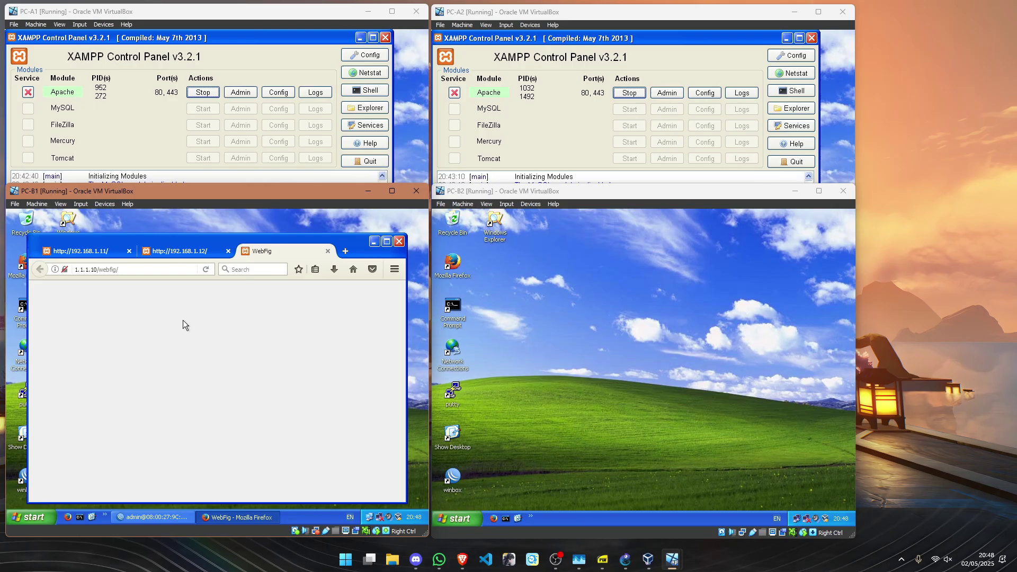
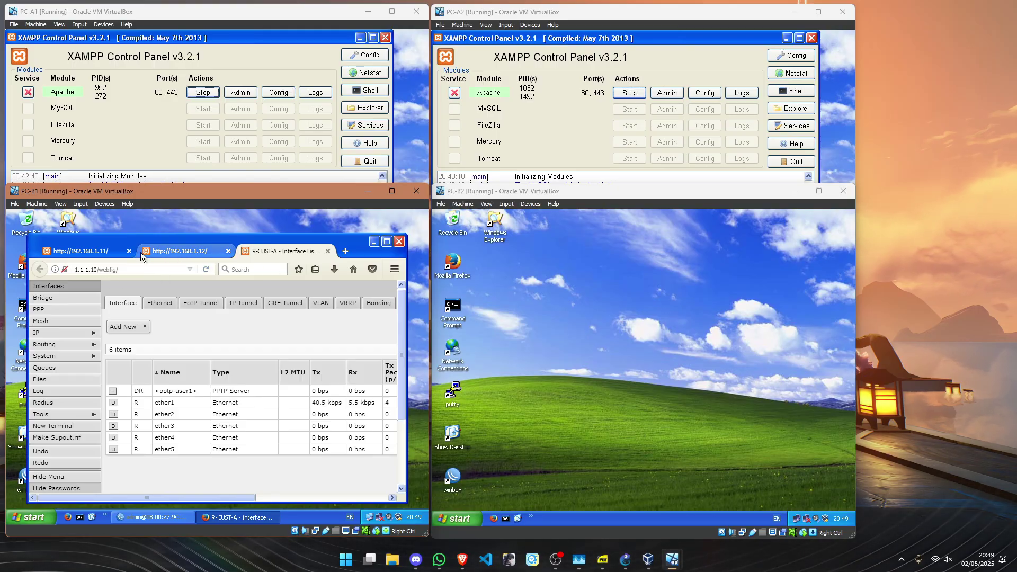
Compare the 192.168.1.11 and 192.168.1.12 pages on PC-B1 by switching between their Firefox tabs.
{"action": "left_click", "coordinate": [106, 252]}
{"action": "left_click", "coordinate": [166, 252]}
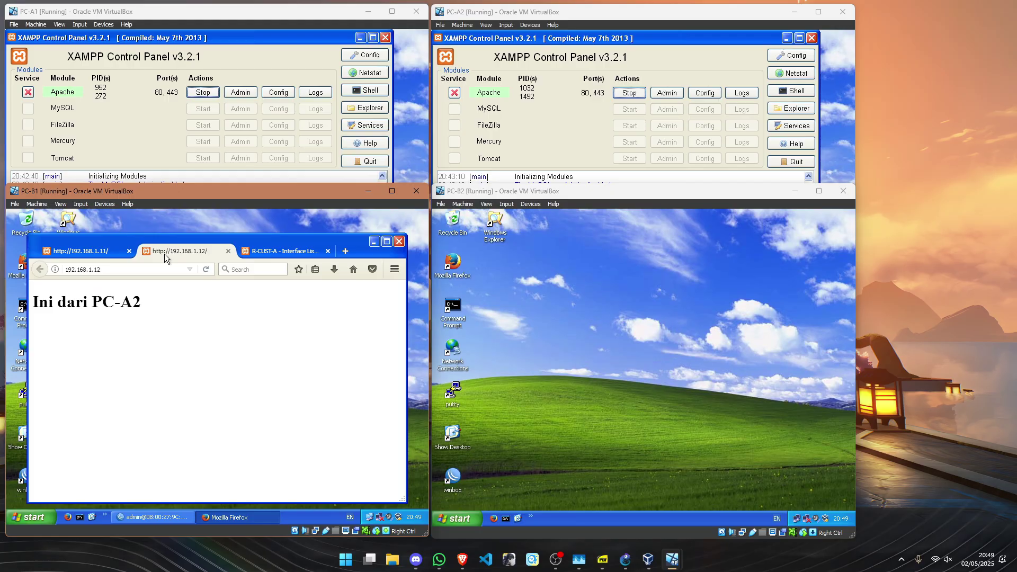
{"action": "left_click", "coordinate": [110, 253]}
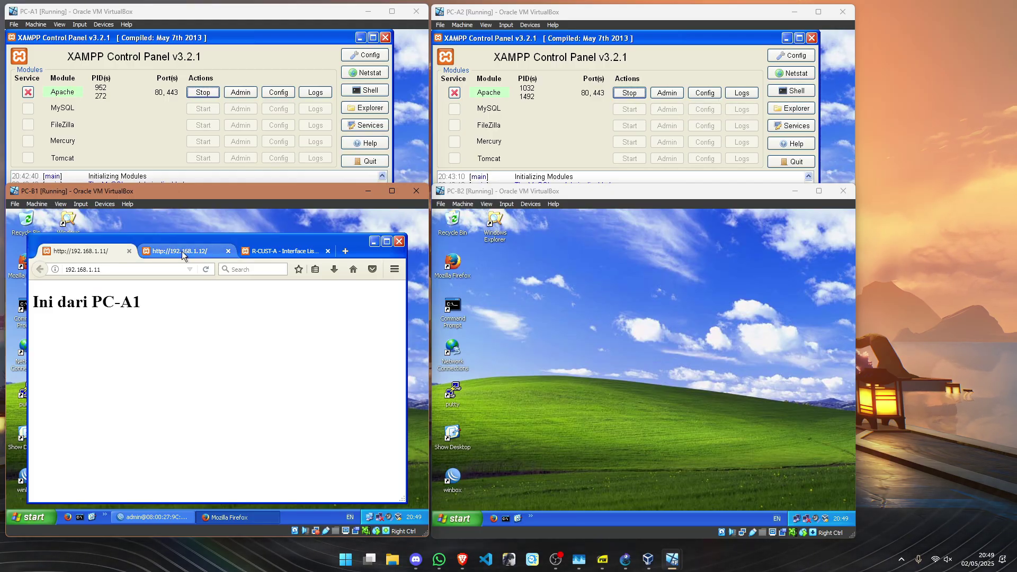
{"action": "left_click", "coordinate": [161, 252]}
{"action": "left_click", "coordinate": [107, 252]}
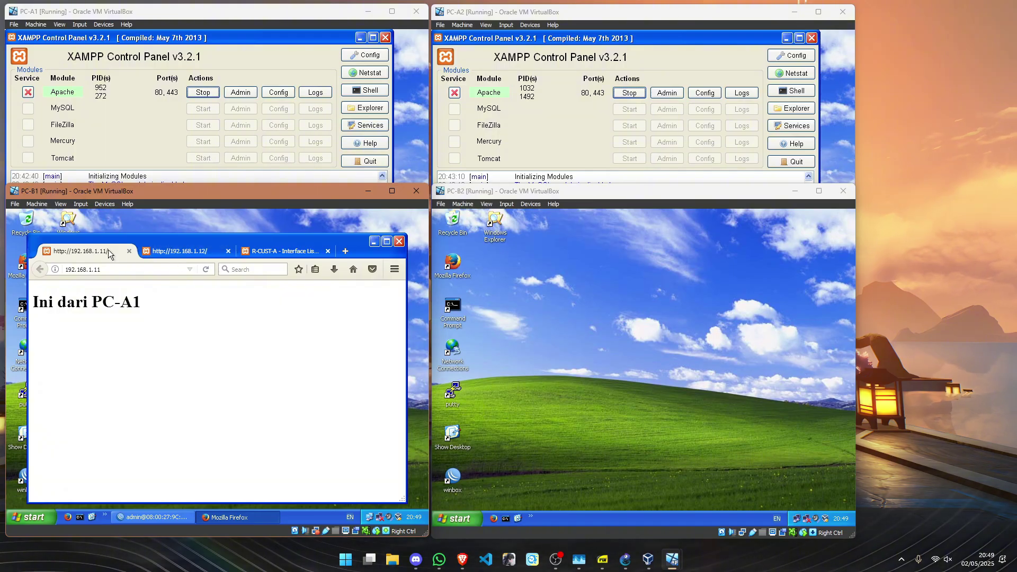
Minimize the XAMPP Control Panel windows on PC-A1 and PC-A2.
{"action": "left_click", "coordinate": [359, 39]}
{"action": "left_click", "coordinate": [699, 52]}
{"action": "left_click", "coordinate": [786, 38]}
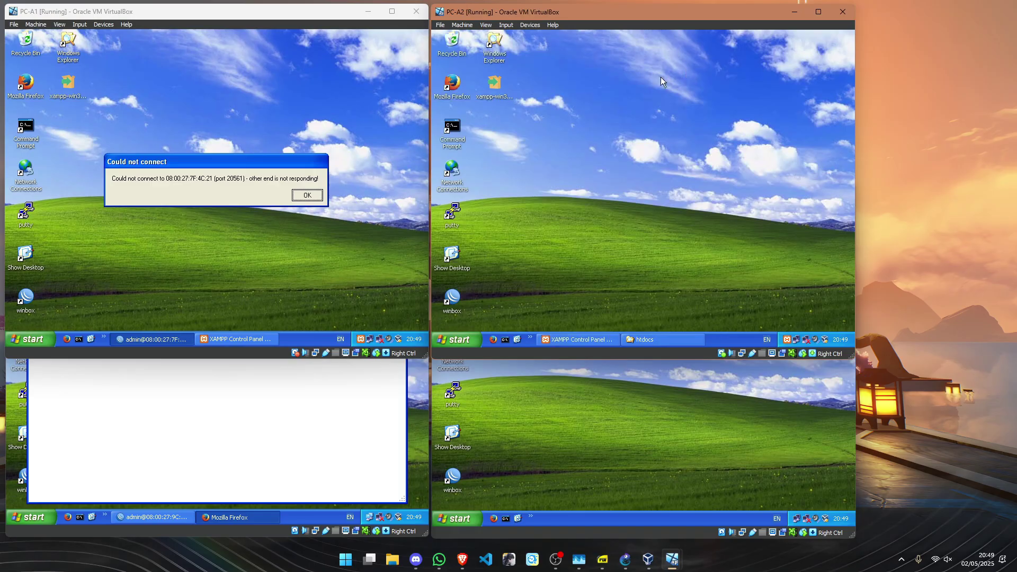
Dismiss the connection error on PC-A1 and reconnect WinBox to R-CUST-A.
{"action": "left_click", "coordinate": [303, 195]}
{"action": "double_click", "coordinate": [32, 296]}
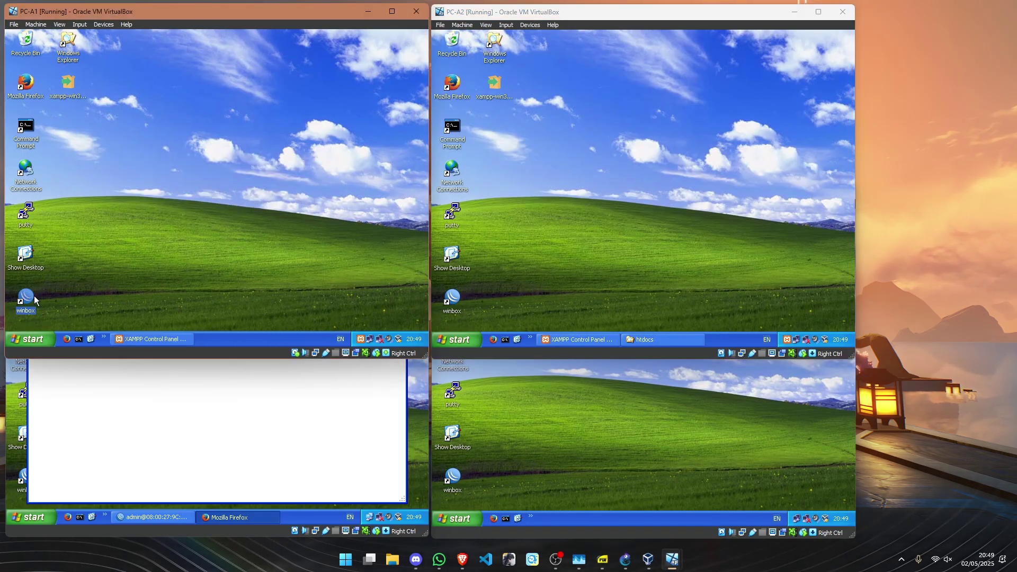
{"action": "left_click", "coordinate": [173, 58]}
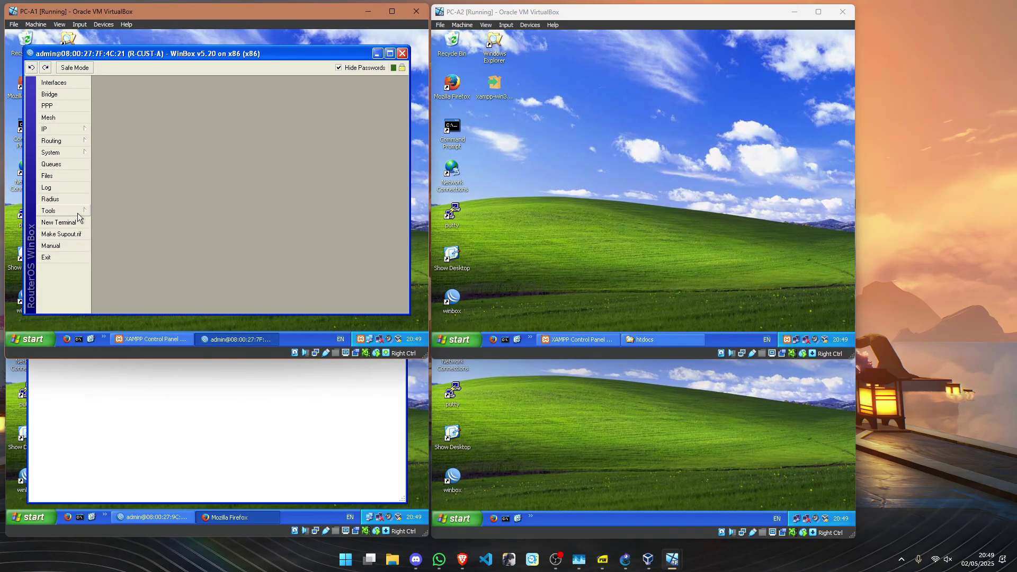
Change the port of R-CUST-A's www IP service to 8080 and close the service list.
{"action": "left_click", "coordinate": [78, 127]}
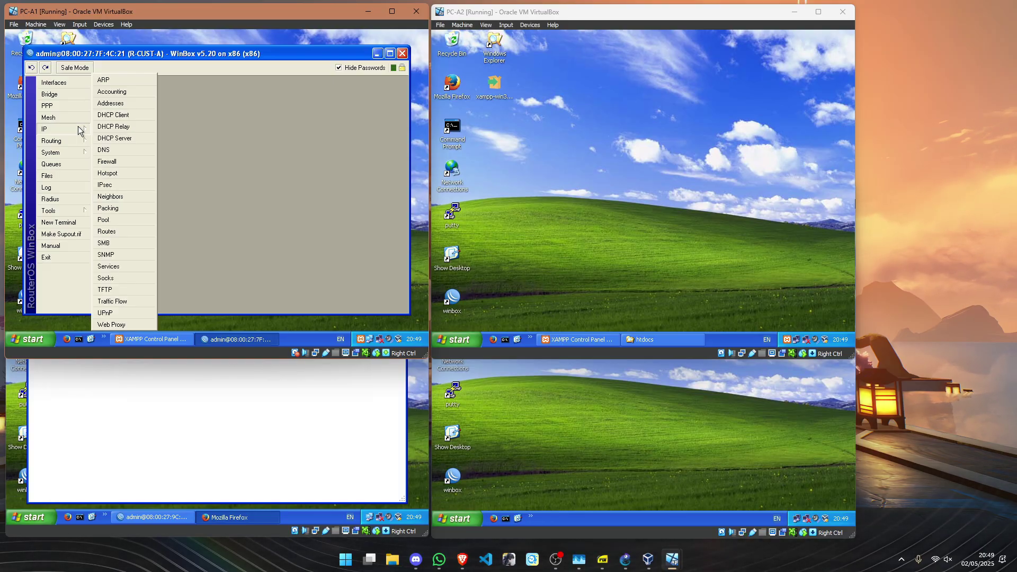
{"action": "left_click", "coordinate": [122, 266]}
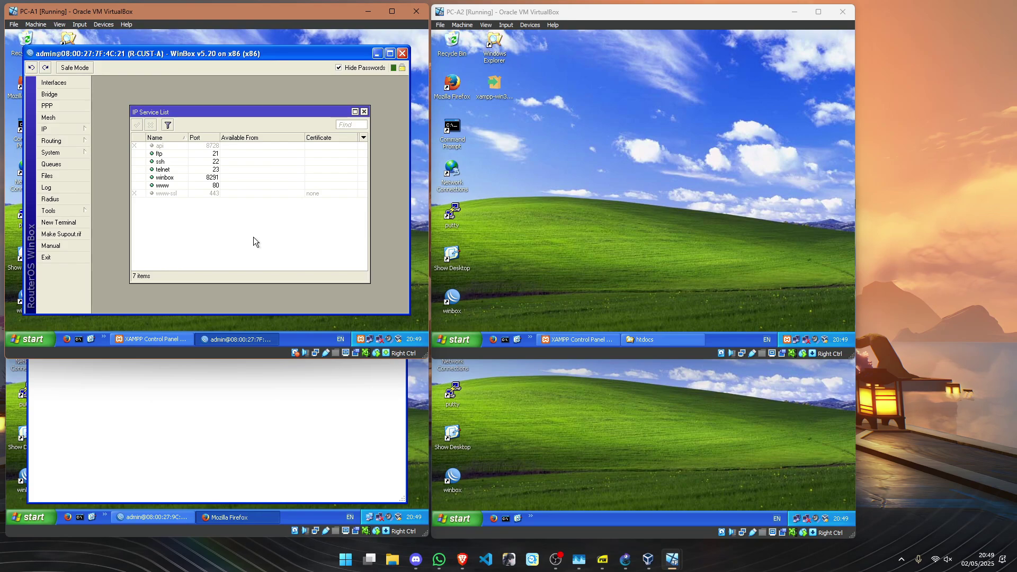
{"action": "double_click", "coordinate": [168, 185]}
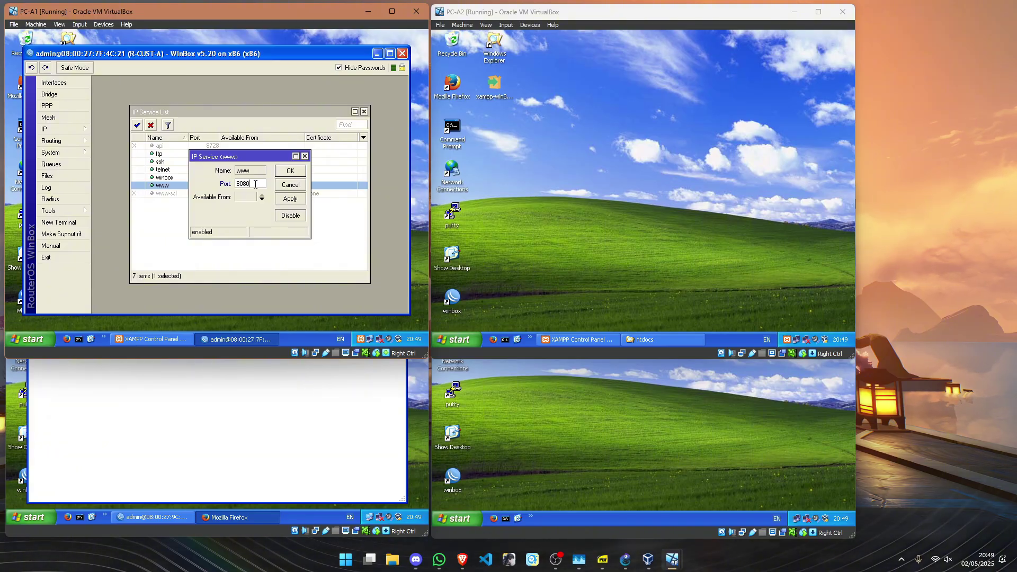
{"action": "left_click", "coordinate": [293, 171]}
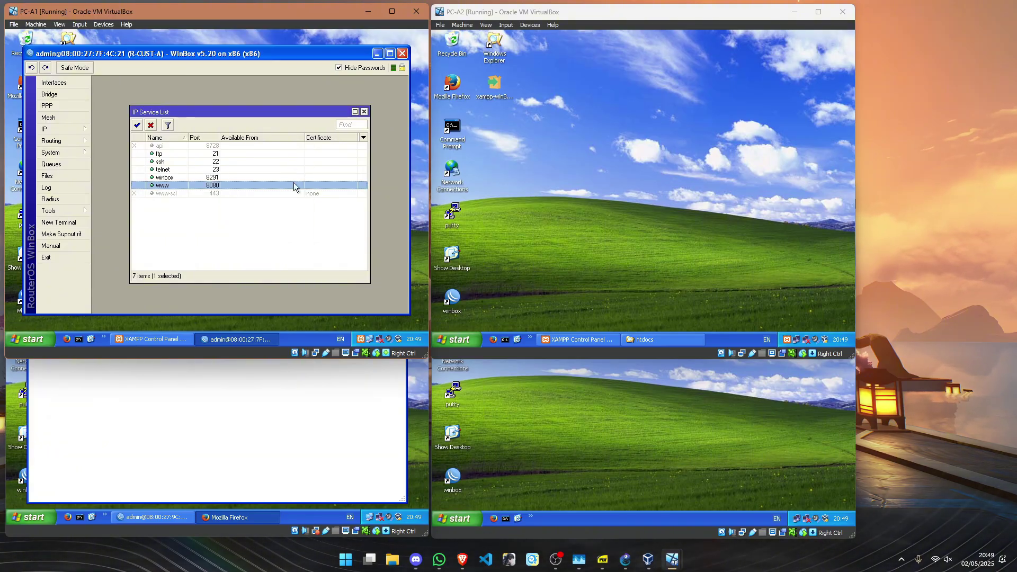
{"action": "left_click", "coordinate": [365, 112]}
Reload the 1.1.1.10 WebFig page in Firefox on PC-B1 to check the router's default web port.
{"action": "left_click", "coordinate": [314, 390]}
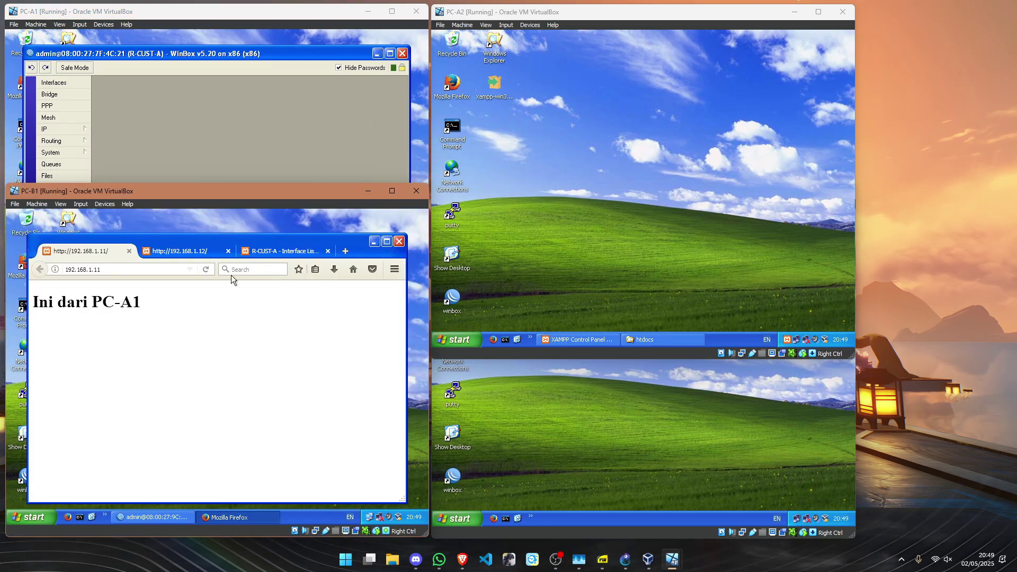
{"action": "left_click", "coordinate": [286, 251]}
{"action": "left_click", "coordinate": [206, 269]}
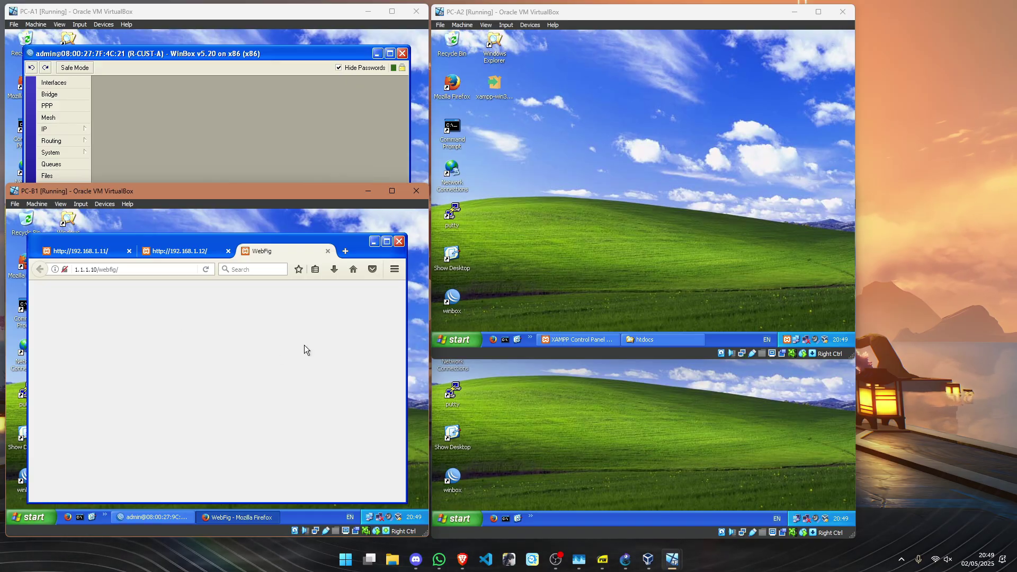
{"action": "double_click", "coordinate": [149, 269]}
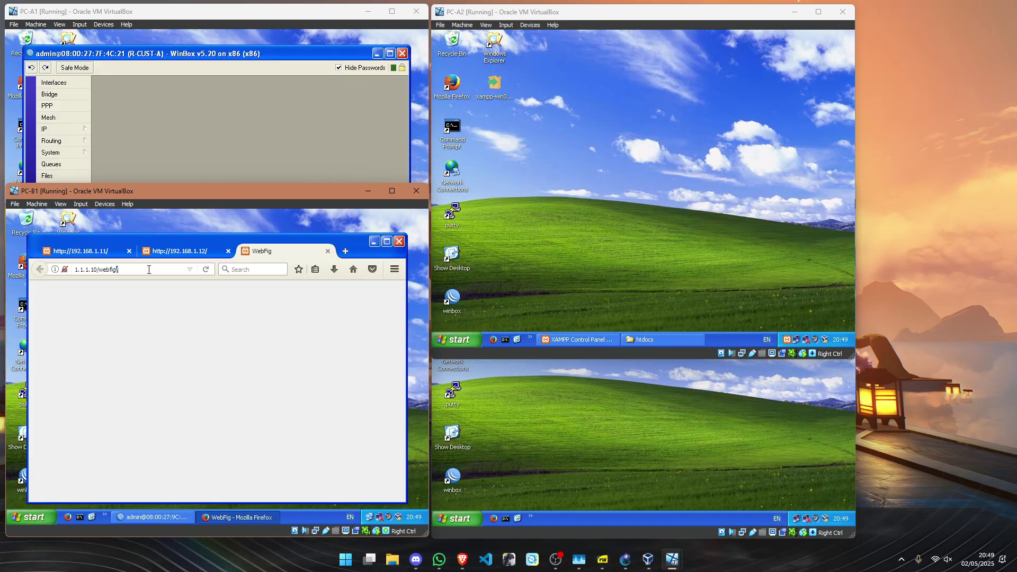
{"action": "type", "text": "/"}
{"action": "key", "text": "Return"}
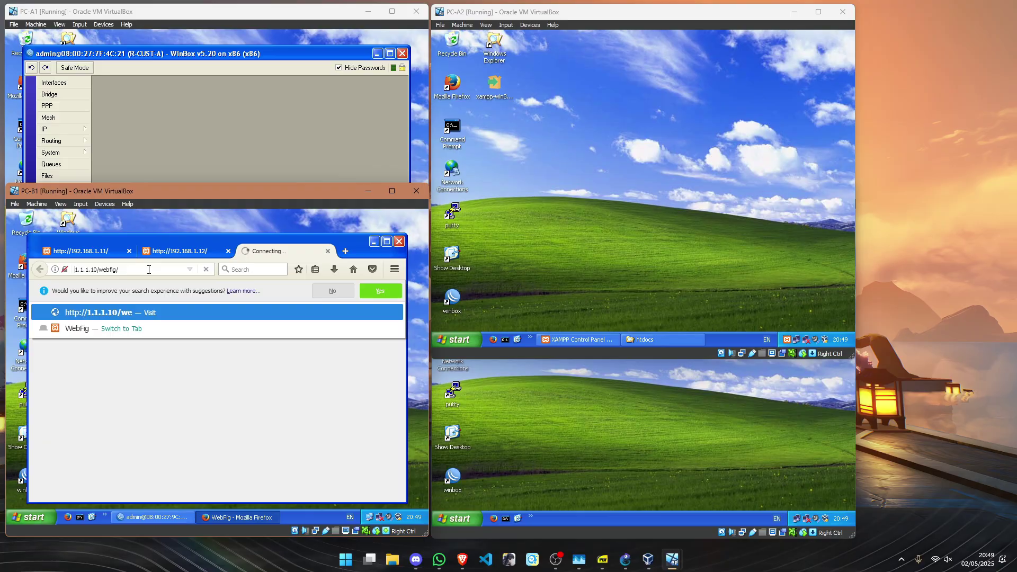
Open 1.1.1.10:8080 in a new Firefox tab on PC-B1, closing the old WebFig tab.
{"action": "left_click", "coordinate": [345, 251]}
{"action": "left_click", "coordinate": [256, 252]}
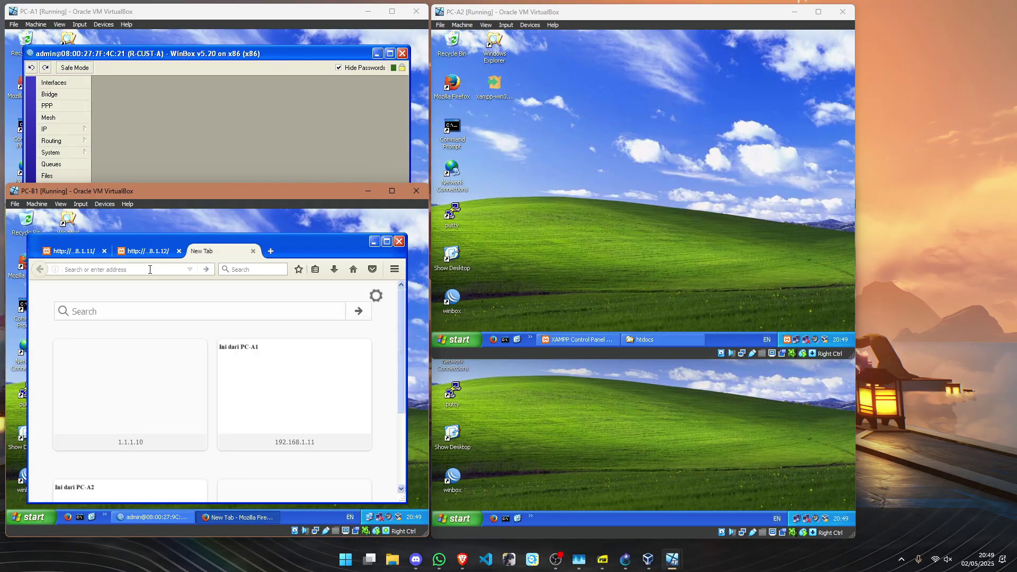
{"action": "type", "text": "1.1.1.10"}
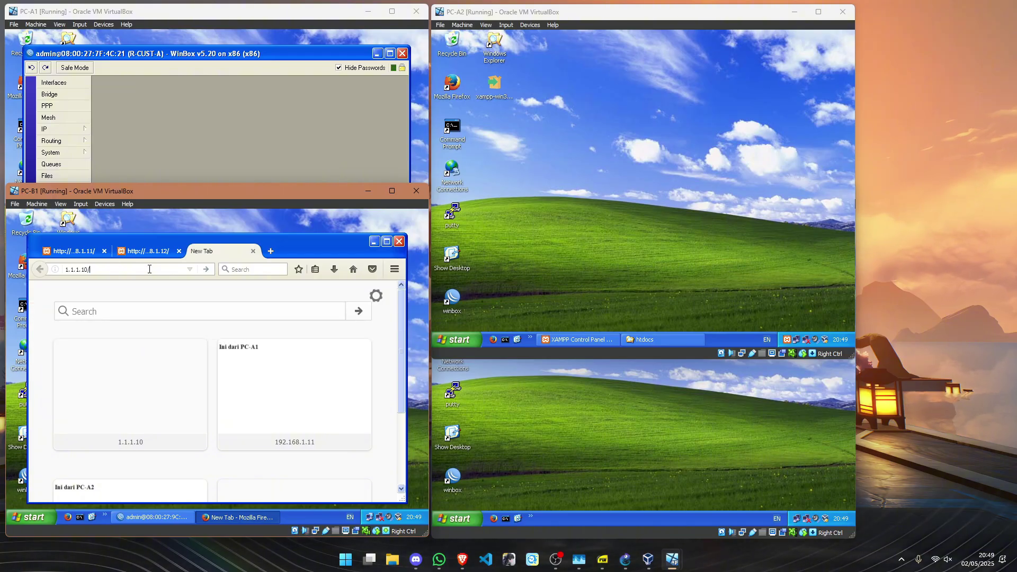
{"action": "type", "text": ":"}
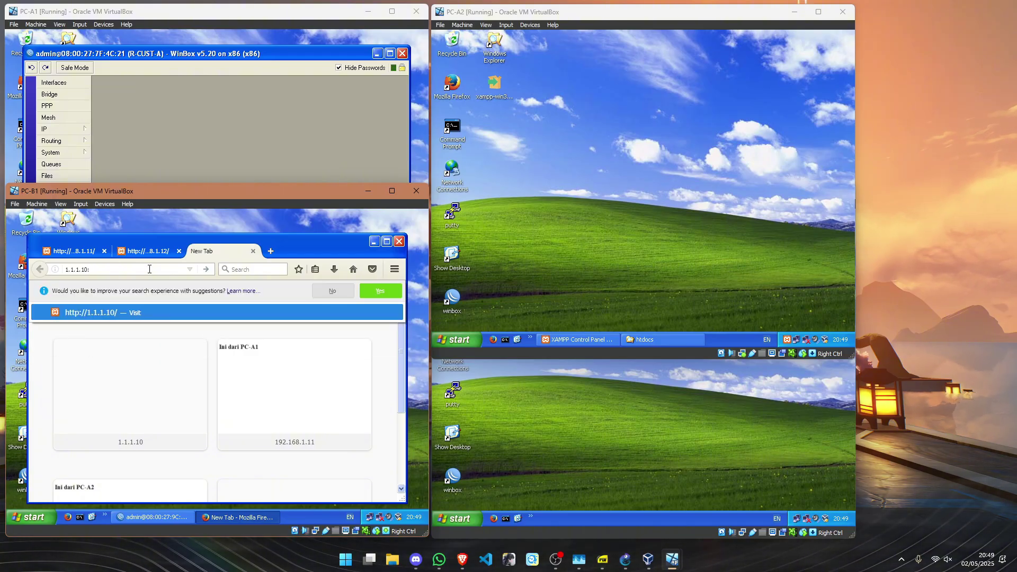
{"action": "type", "text": "800"}
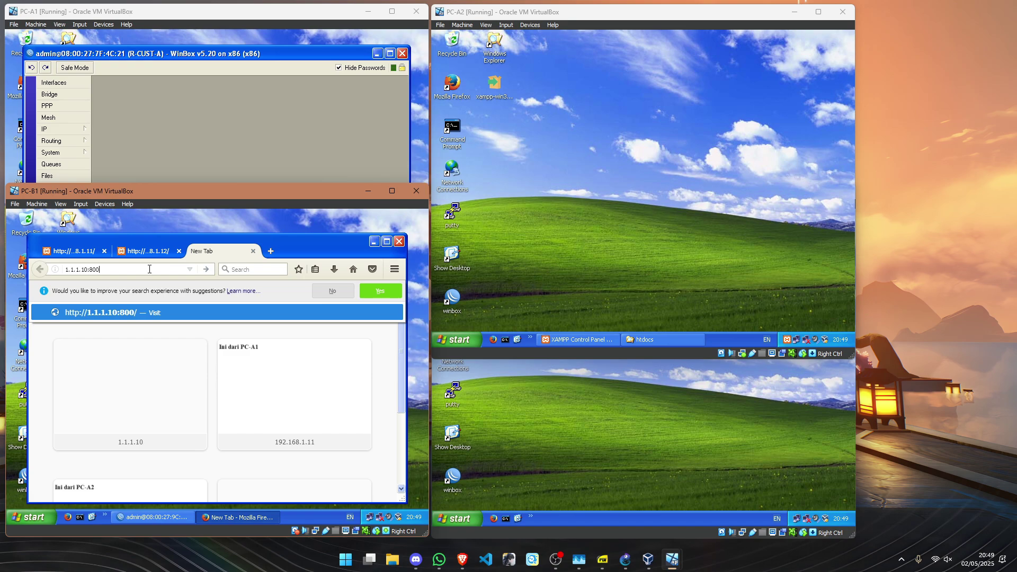
{"action": "type", "text": "8"}
{"action": "key", "text": "Return"}
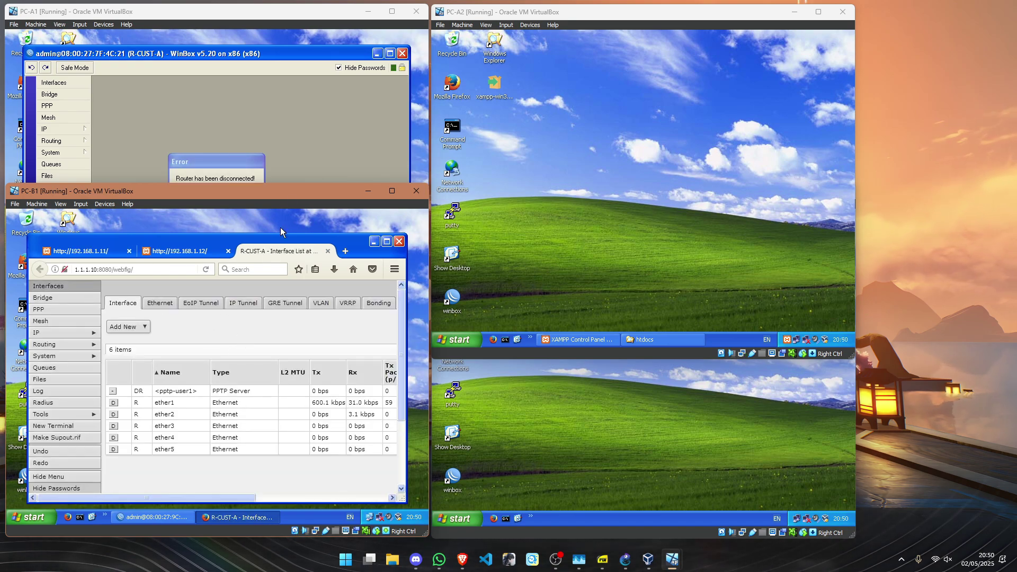
Close the WebFig tab on PC-B1 and reconnect WinBox to R-CUST-A on PC-A1, dismissing the disconnection error.
{"action": "left_click", "coordinate": [328, 251]}
{"action": "left_click", "coordinate": [256, 179]}
{"action": "left_click", "coordinate": [256, 200]}
{"action": "left_click", "coordinate": [302, 194]}
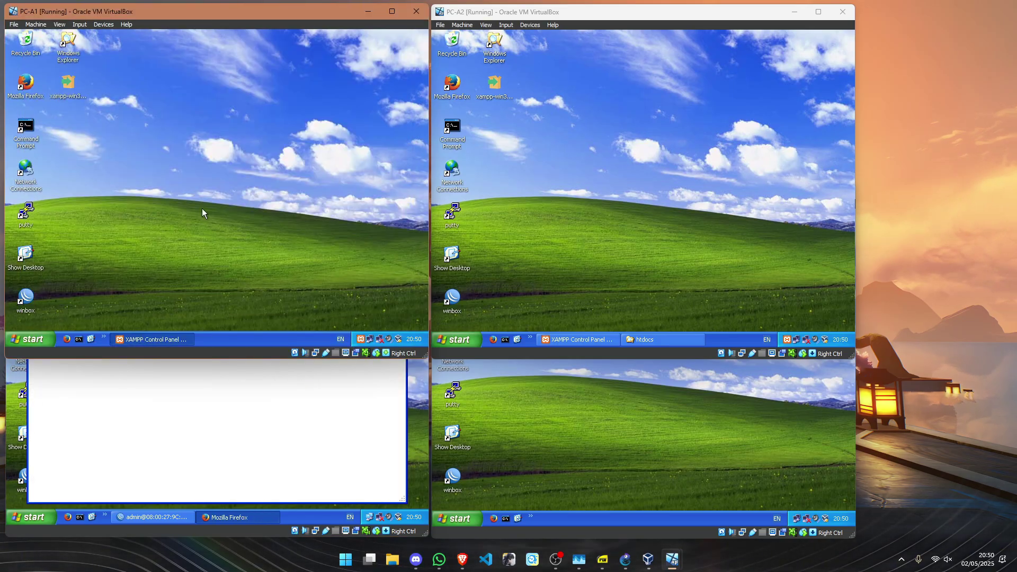
{"action": "left_click", "coordinate": [168, 56]}
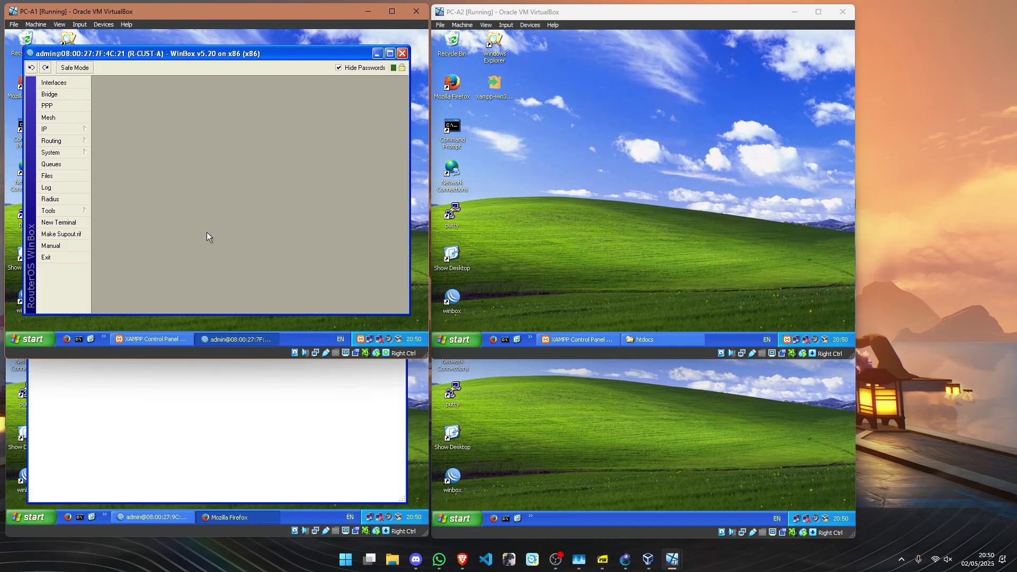
{"action": "left_click", "coordinate": [58, 128]}
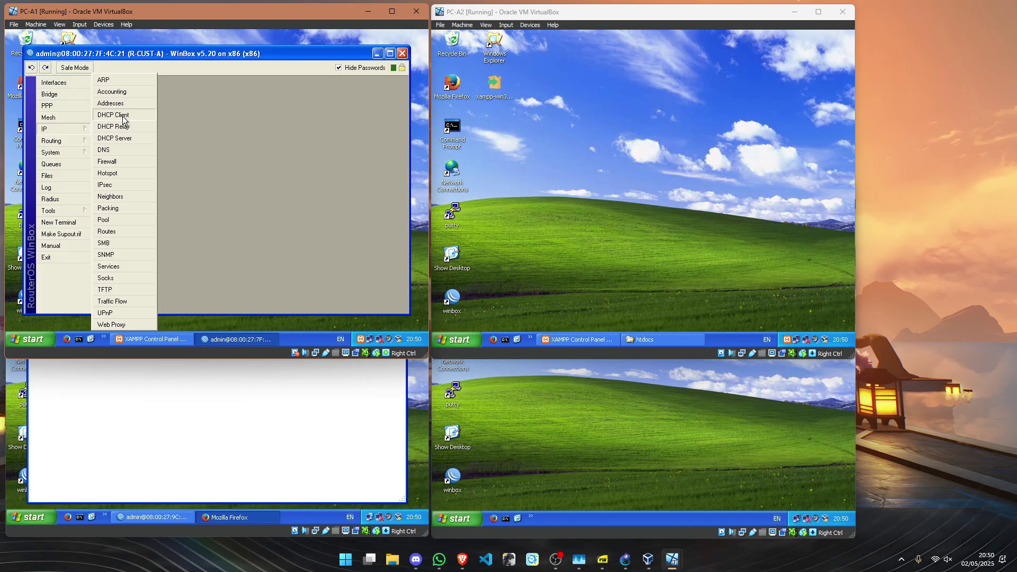
{"action": "left_click", "coordinate": [206, 200]}
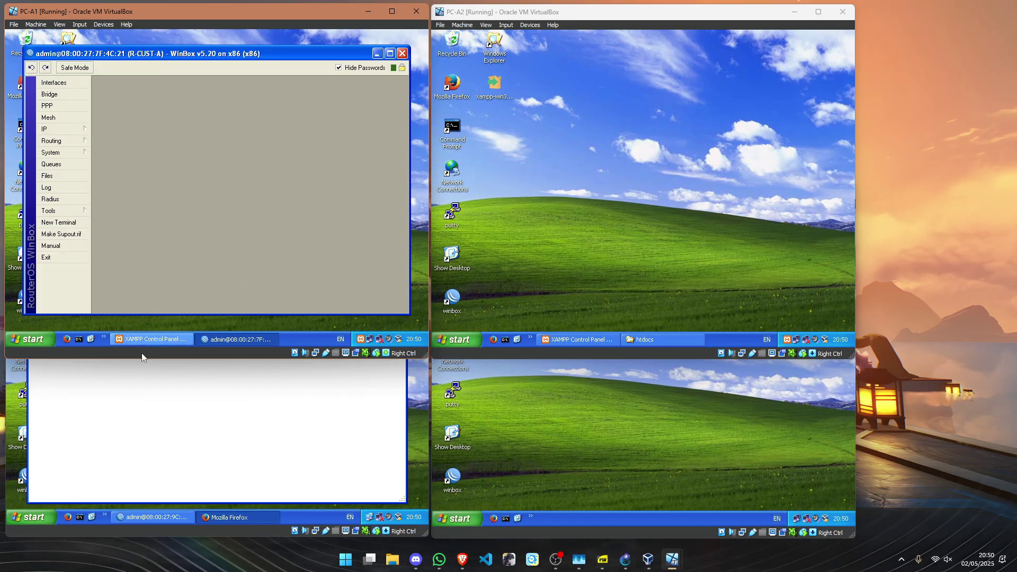
Bring up R-CUST-B's WinBox on PC-B1 and close its Terminal and Route List windows.
{"action": "left_click", "coordinate": [158, 477]}
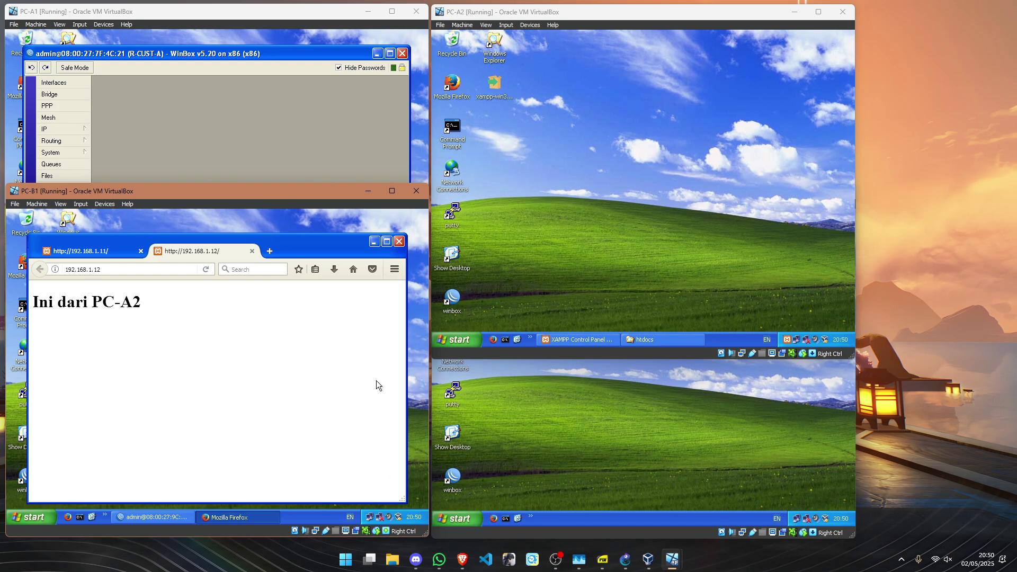
{"action": "left_click", "coordinate": [151, 517]}
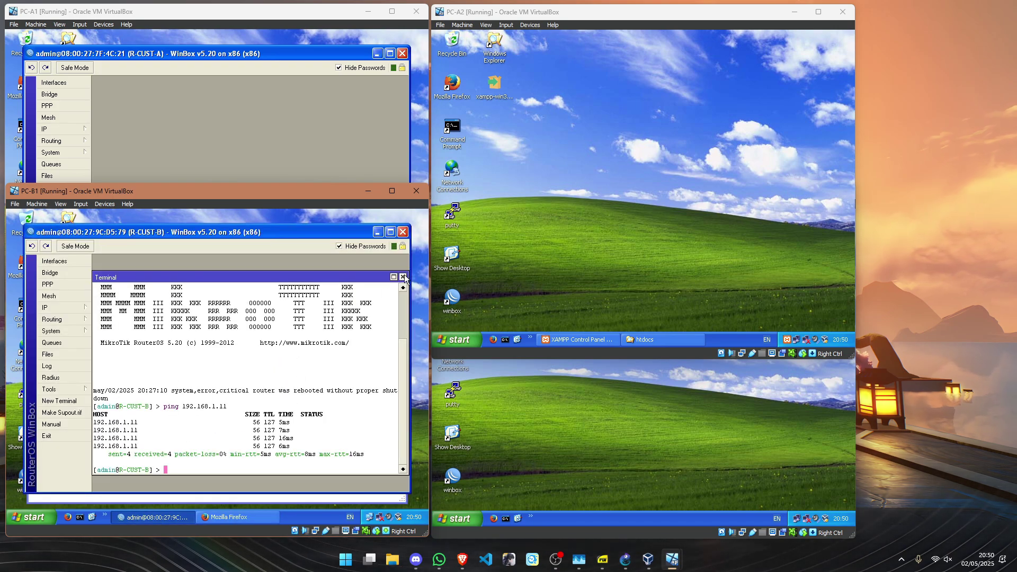
{"action": "left_click", "coordinate": [403, 277]}
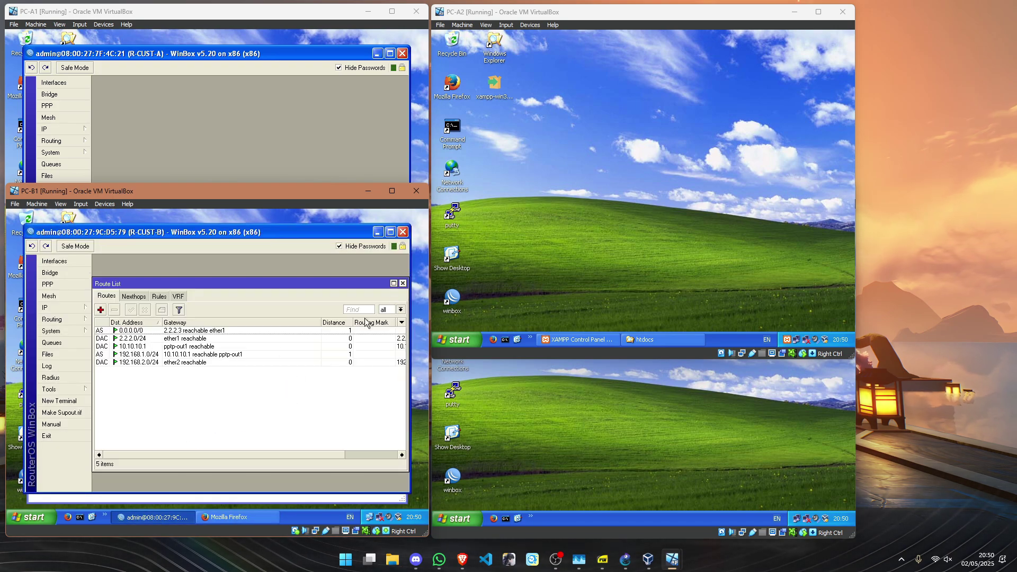
{"action": "left_click", "coordinate": [402, 283]}
Disable the pptp-out1 PPTP client interface on R-CUST-B and close the PPP window.
{"action": "left_click", "coordinate": [53, 285]}
{"action": "left_click", "coordinate": [164, 335]}
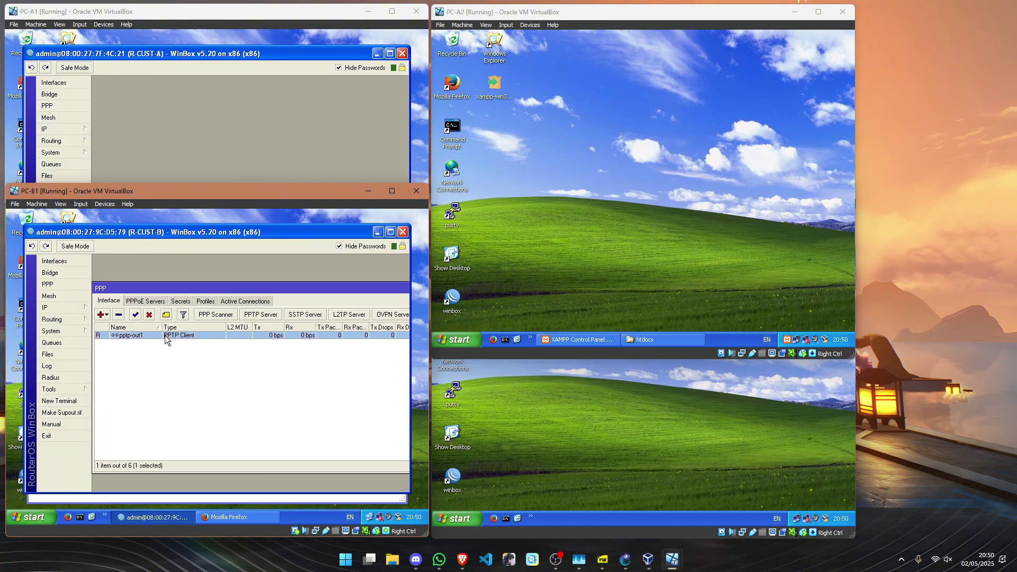
{"action": "left_click", "coordinate": [149, 314]}
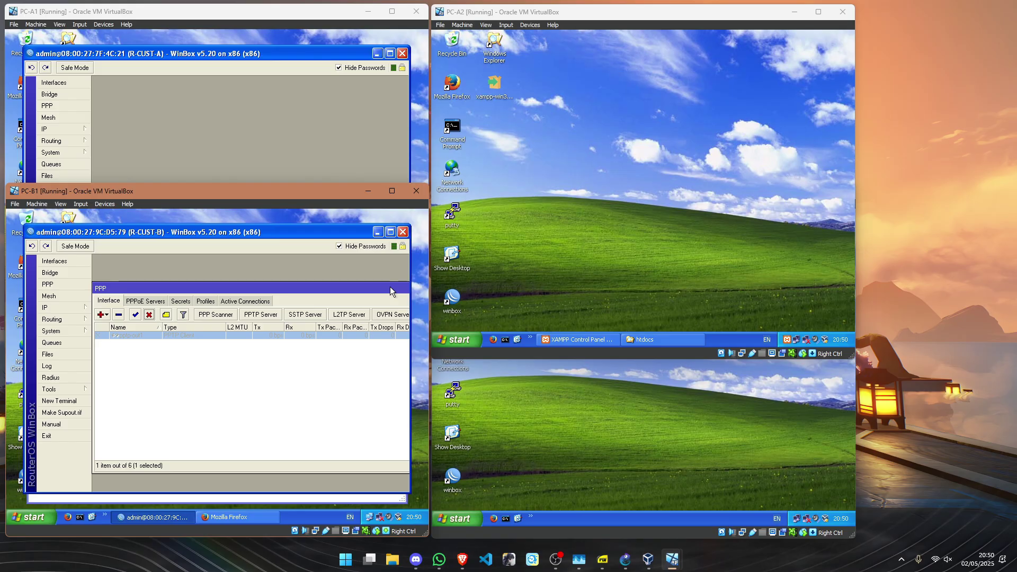
{"action": "left_click_drag", "start_coordinate": [390, 288], "coordinate": [245, 292]}
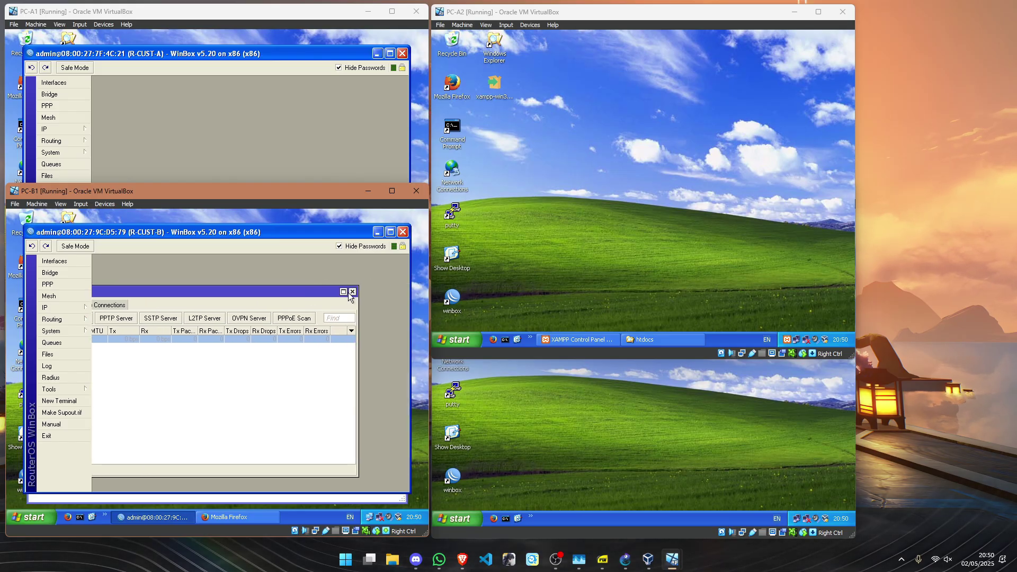
{"action": "left_click_drag", "start_coordinate": [319, 295], "coordinate": [334, 296]}
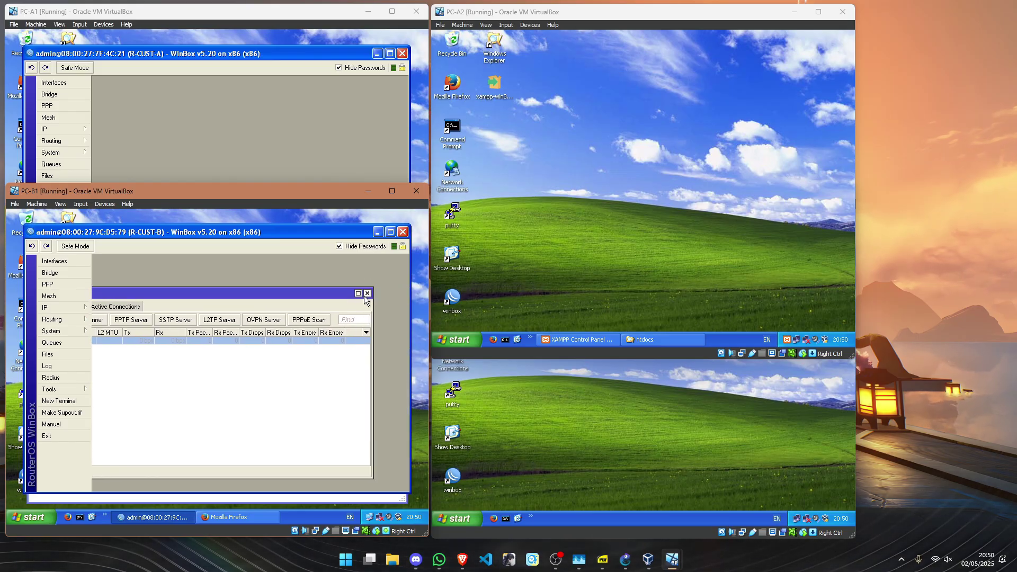
{"action": "left_click", "coordinate": [367, 294]}
Start a new firewall NAT rule on R-CUST-A with chain dstnat and destination address 1.1.1.10.
{"action": "left_click", "coordinate": [315, 125]}
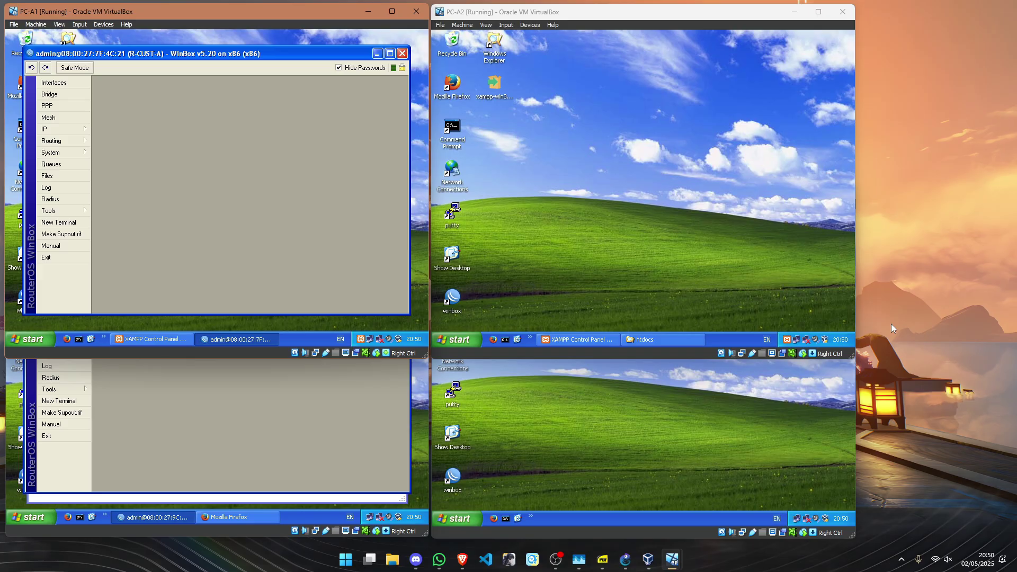
{"action": "left_click", "coordinate": [71, 130]}
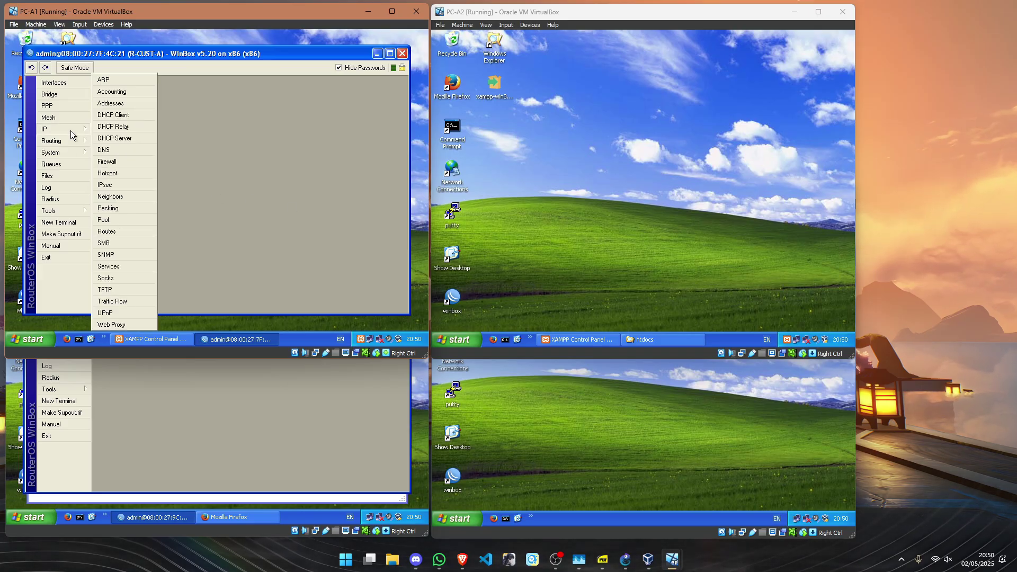
{"action": "left_click", "coordinate": [115, 161]}
{"action": "left_click", "coordinate": [138, 117]}
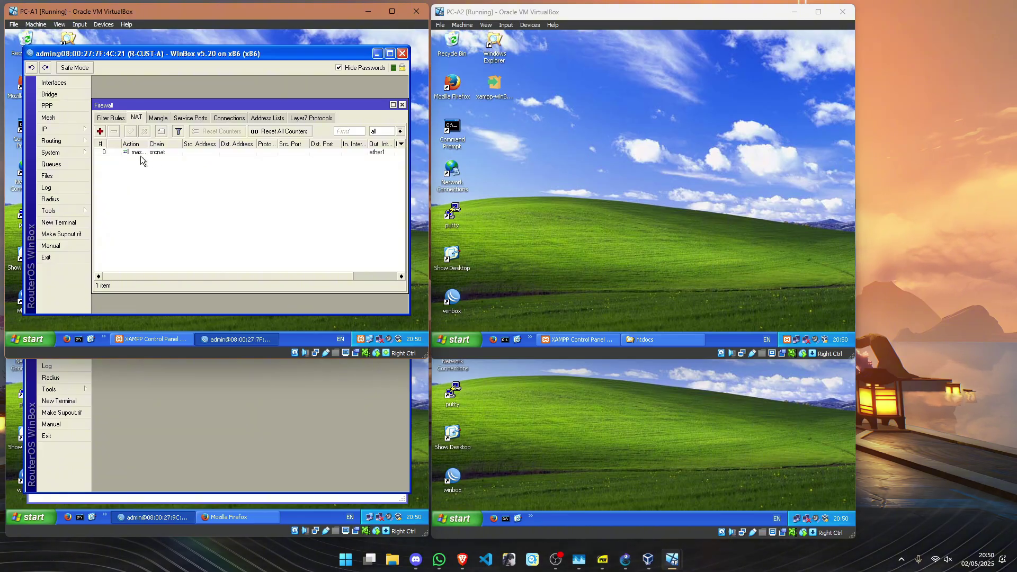
{"action": "left_click", "coordinate": [100, 131]}
{"action": "left_click", "coordinate": [337, 109]}
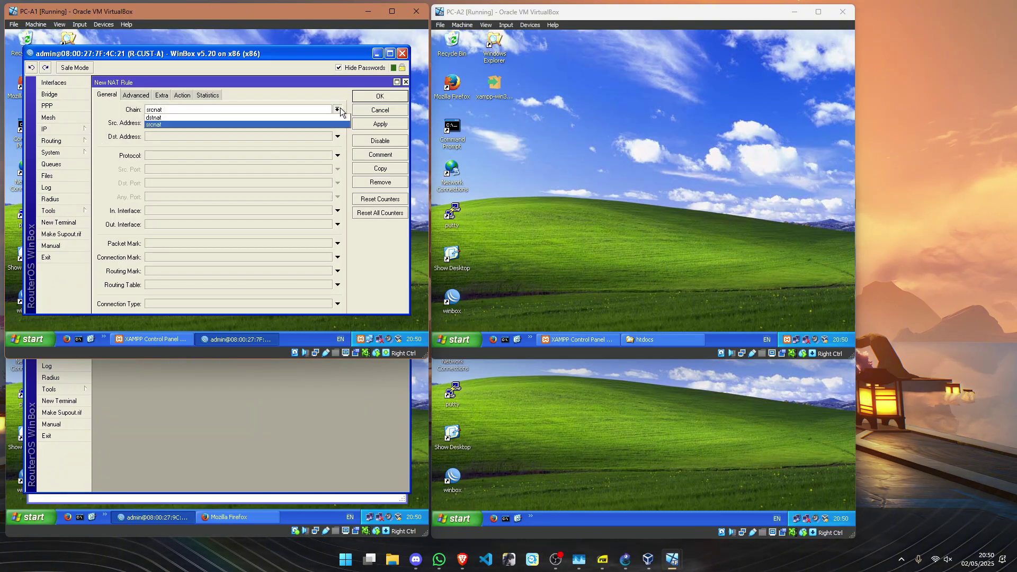
{"action": "left_click", "coordinate": [285, 118]}
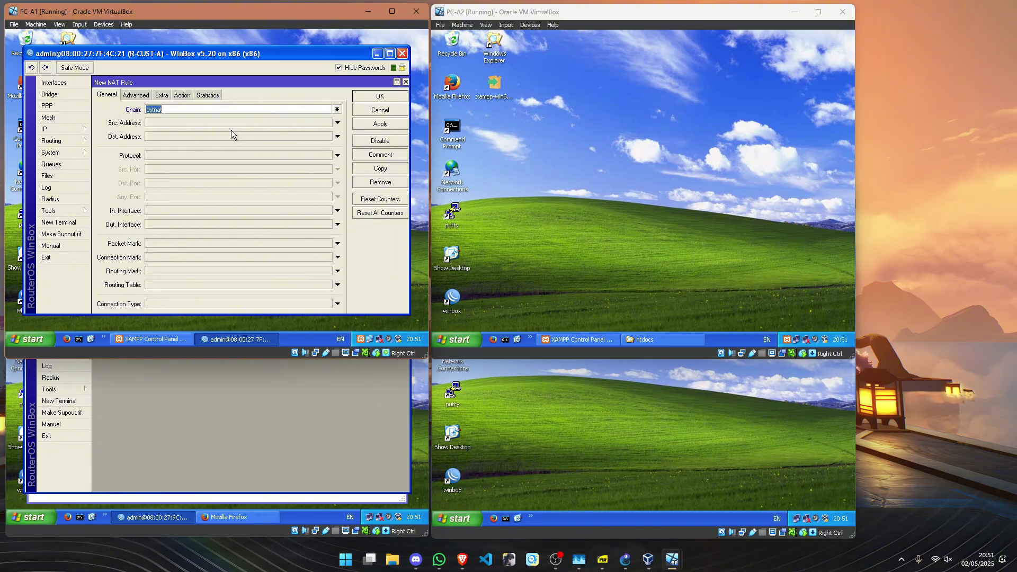
{"action": "left_click", "coordinate": [207, 136]}
{"action": "type", "text": "1.1"}
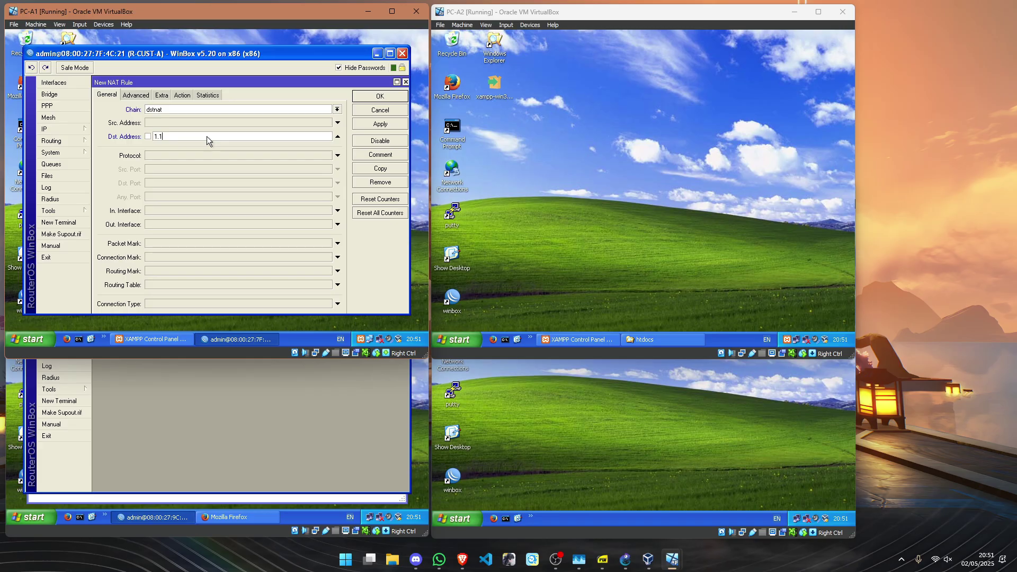
{"action": "type", "text": ".1.10"}
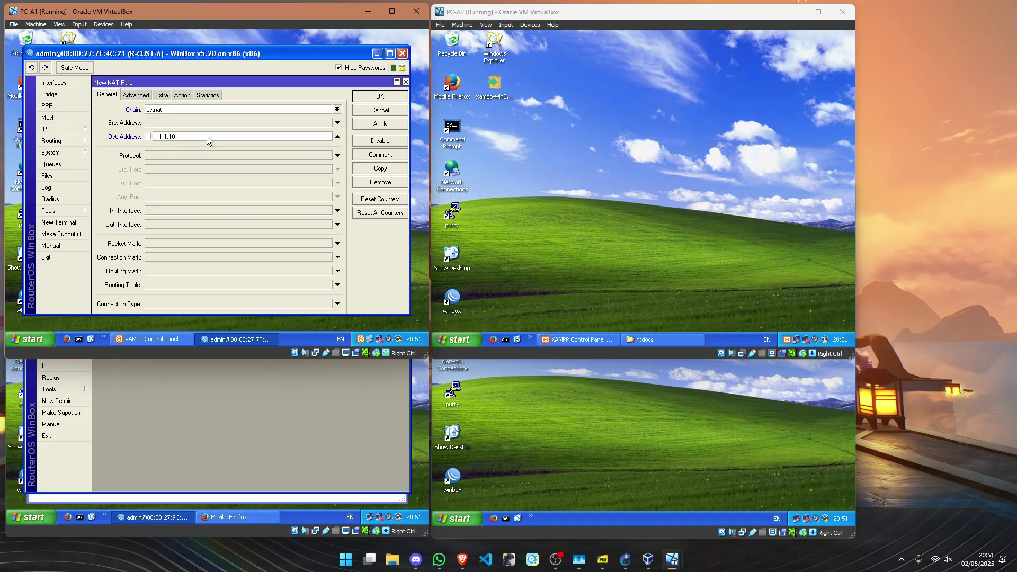
Minimize WinBox on PC-B1 and view the 192.168.1.11 page in Firefox.
{"action": "left_click", "coordinate": [266, 377]}
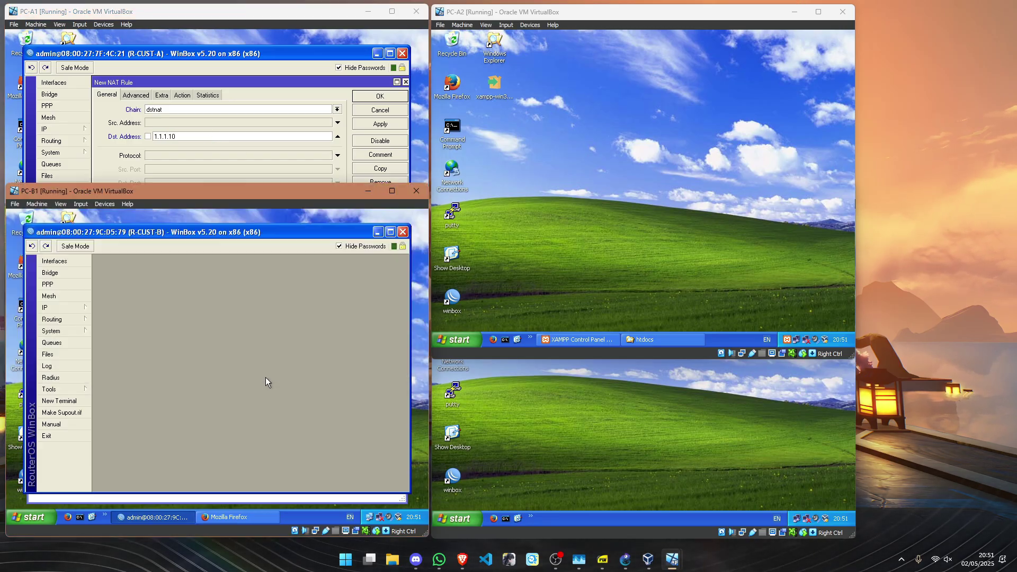
{"action": "left_click", "coordinate": [378, 232]}
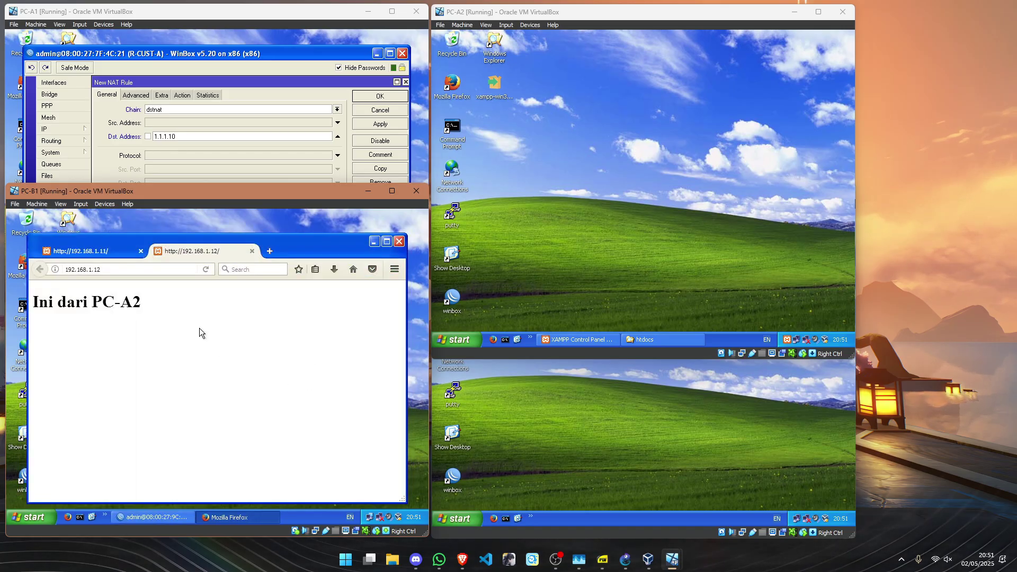
{"action": "left_click", "coordinate": [112, 250]}
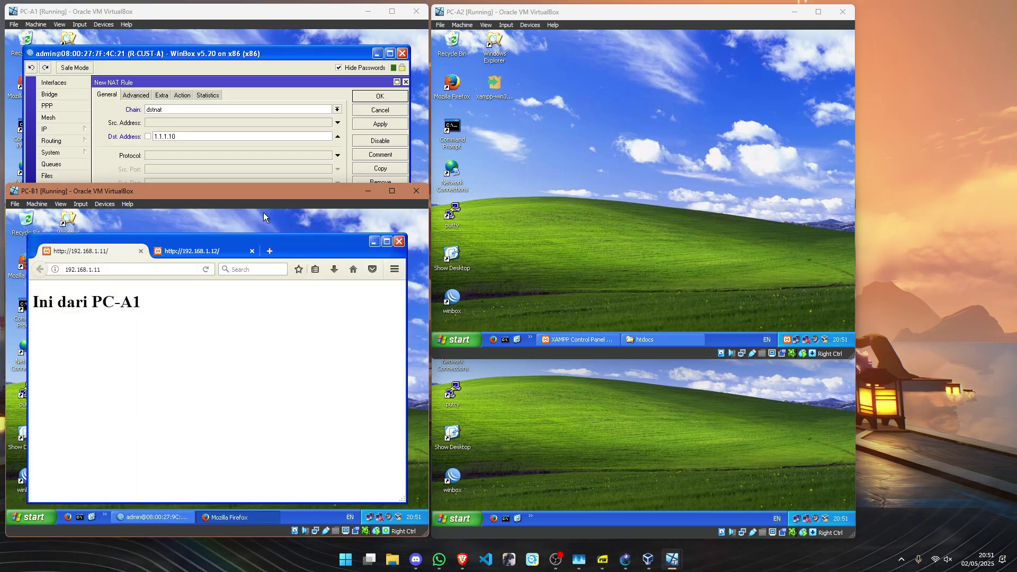
Set the new NAT rule's action to dst-nat with address 192.168.1.11 and port 80, and try to apply it.
{"action": "left_click", "coordinate": [284, 81]}
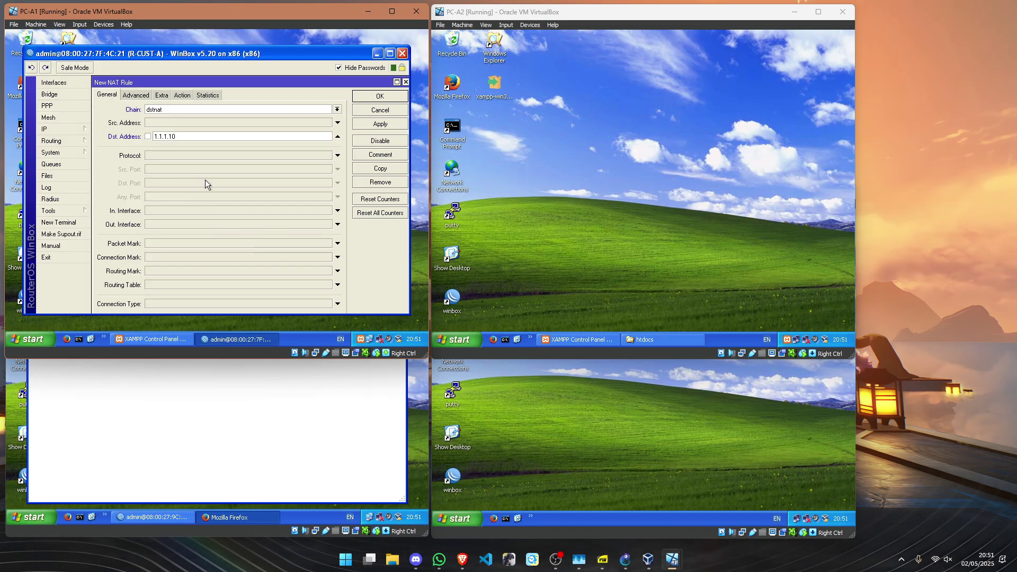
{"action": "left_click", "coordinate": [183, 96]}
{"action": "left_click", "coordinate": [335, 109]}
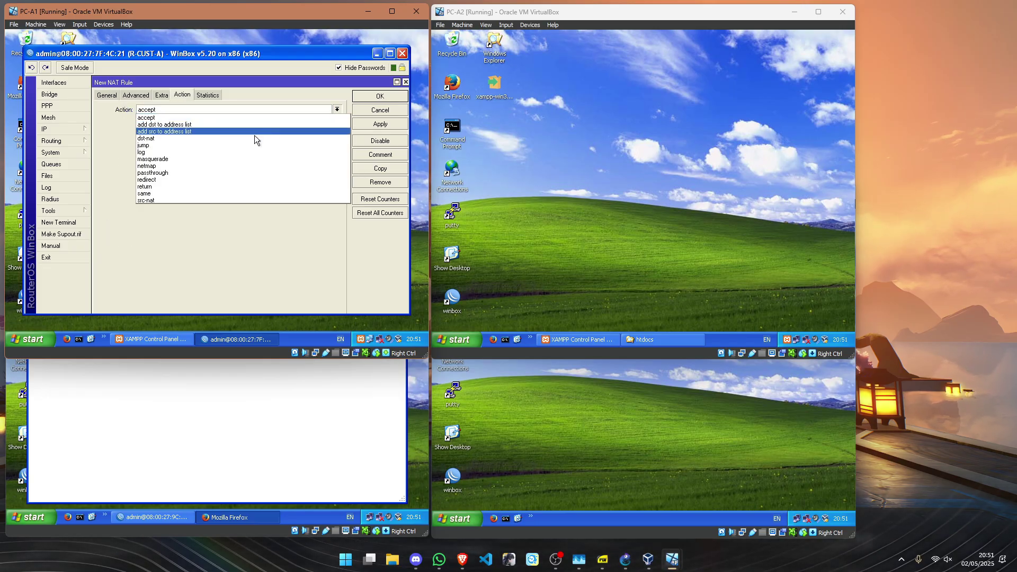
{"action": "left_click", "coordinate": [281, 137]}
{"action": "left_click", "coordinate": [303, 121]}
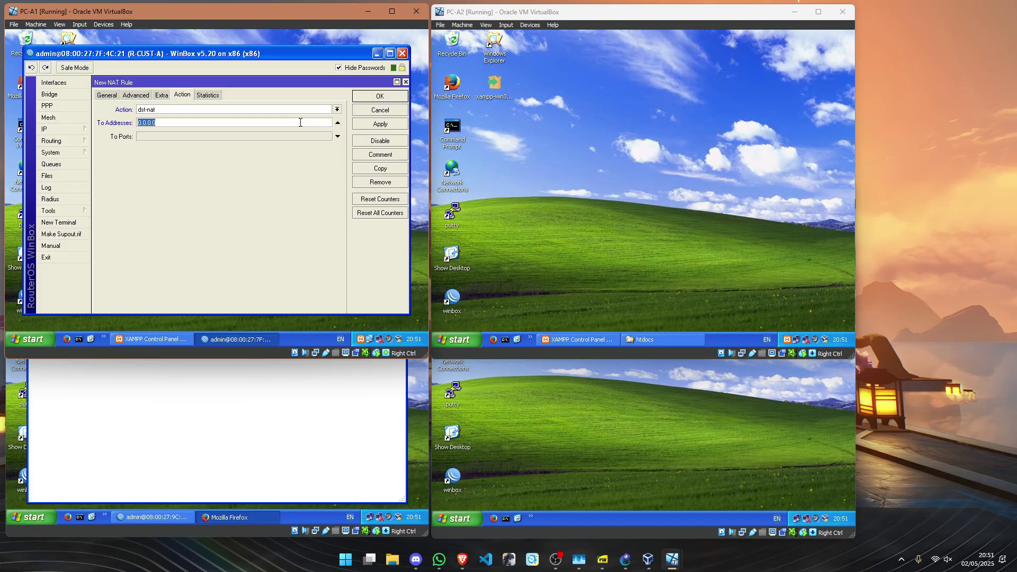
{"action": "type", "text": "192.168"}
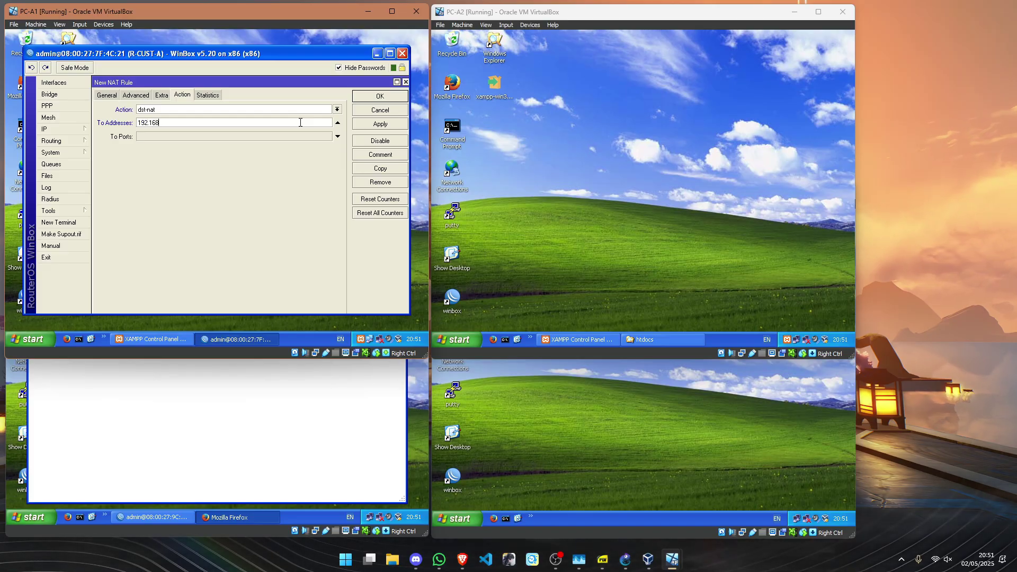
{"action": "type", "text": ".1.11"}
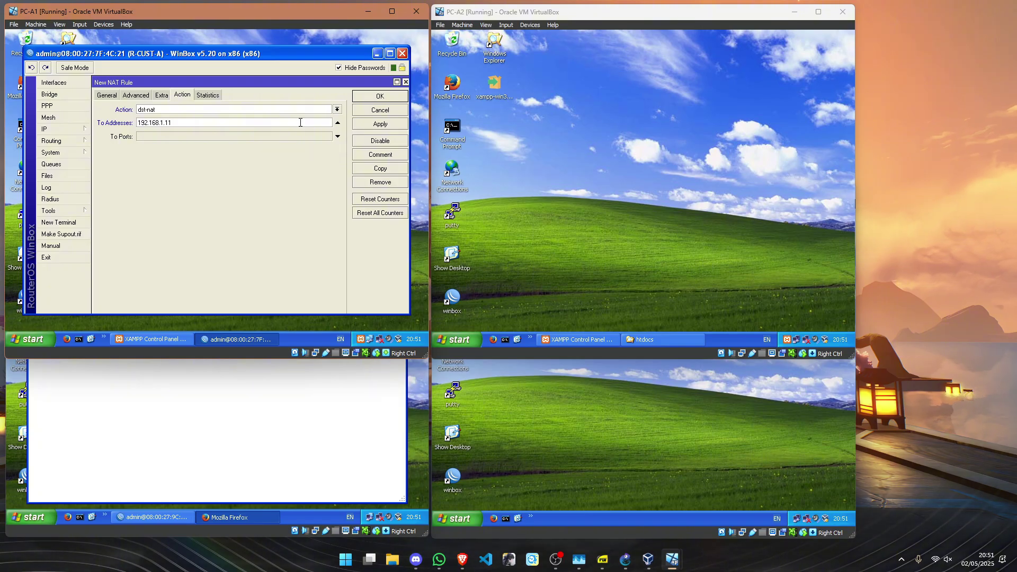
{"action": "left_click", "coordinate": [338, 140]}
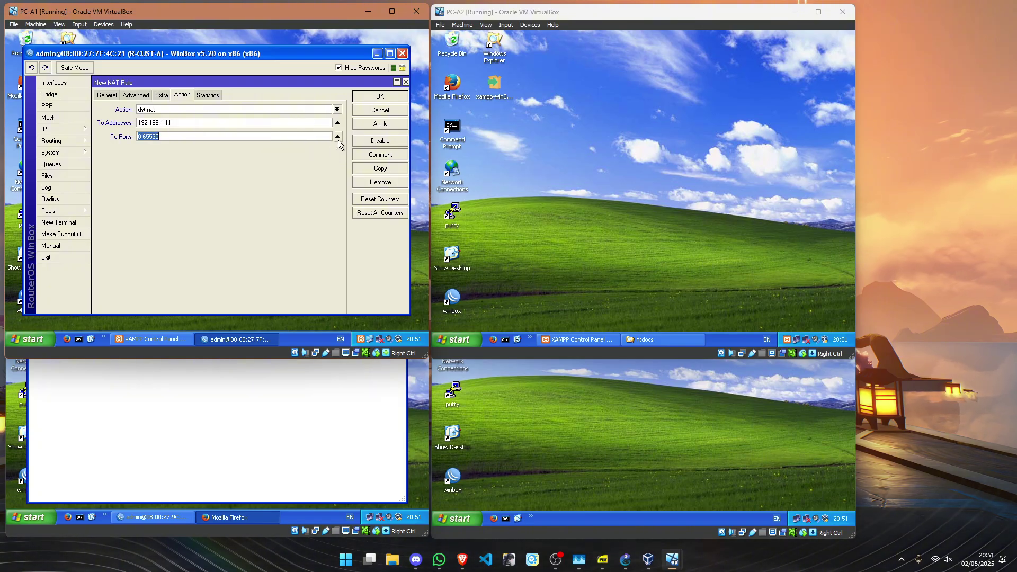
{"action": "type", "text": "80"}
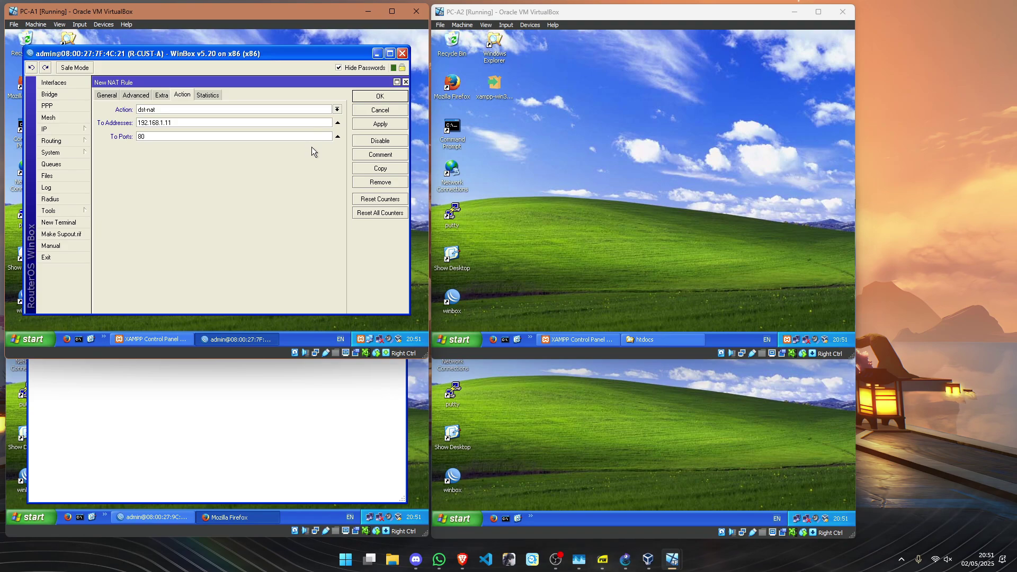
{"action": "left_click", "coordinate": [381, 125]}
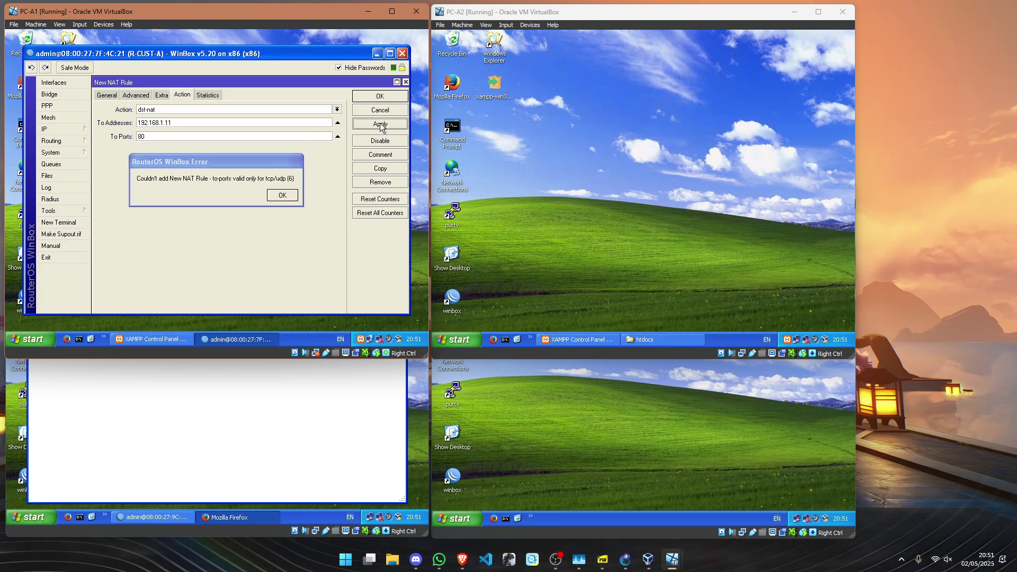
{"action": "left_click", "coordinate": [294, 196]}
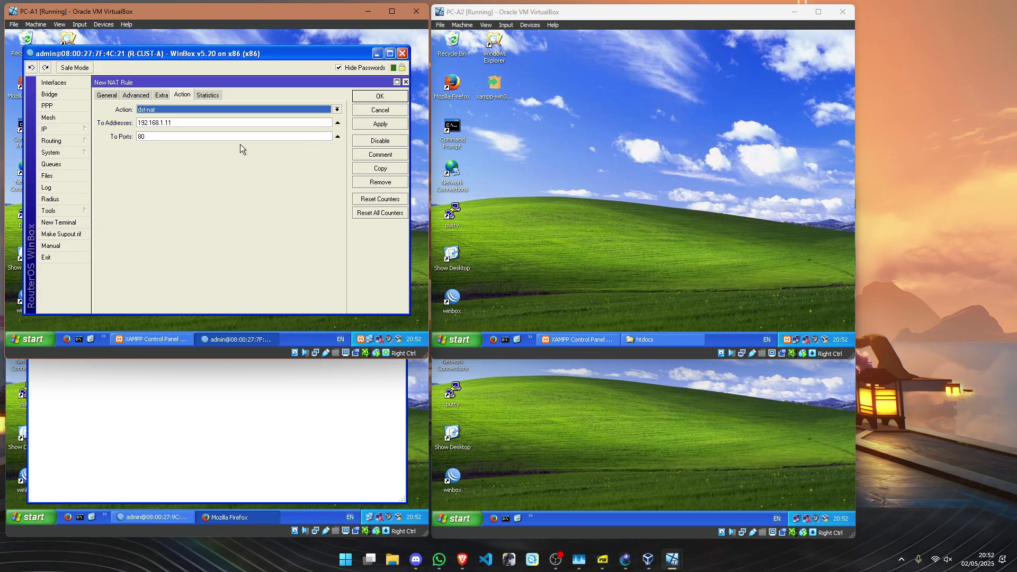
Set the NAT rule's protocol to 6 (tcp), apply the rule and close it.
{"action": "left_click", "coordinate": [106, 95]}
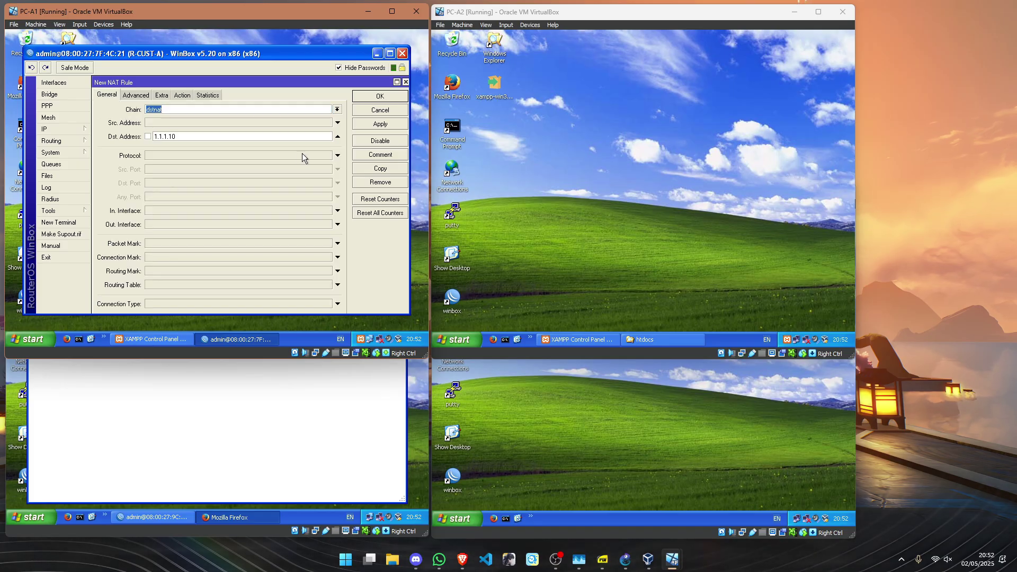
{"action": "left_click", "coordinate": [338, 155]}
{"action": "left_click", "coordinate": [179, 95]}
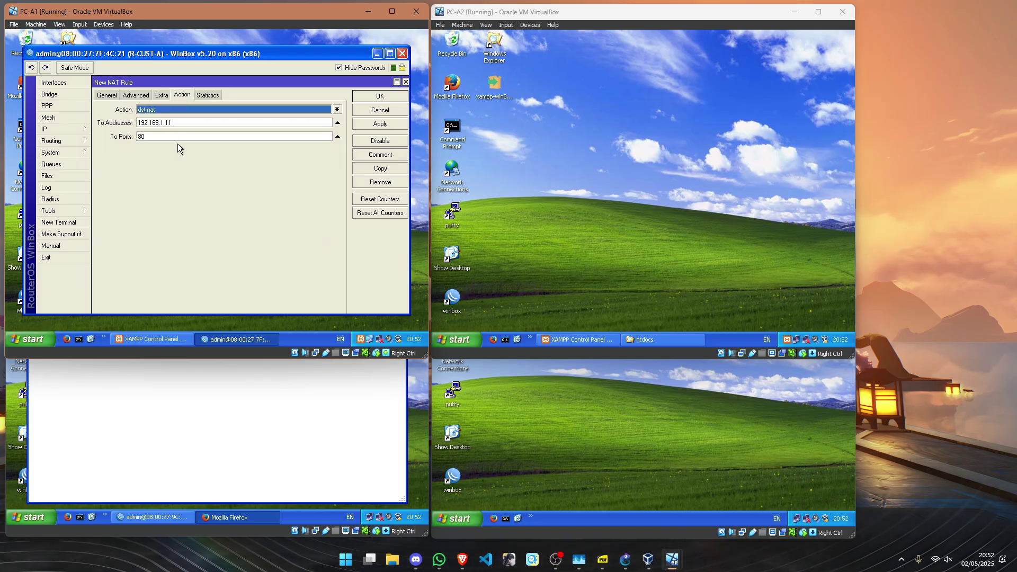
{"action": "left_click", "coordinate": [377, 125]}
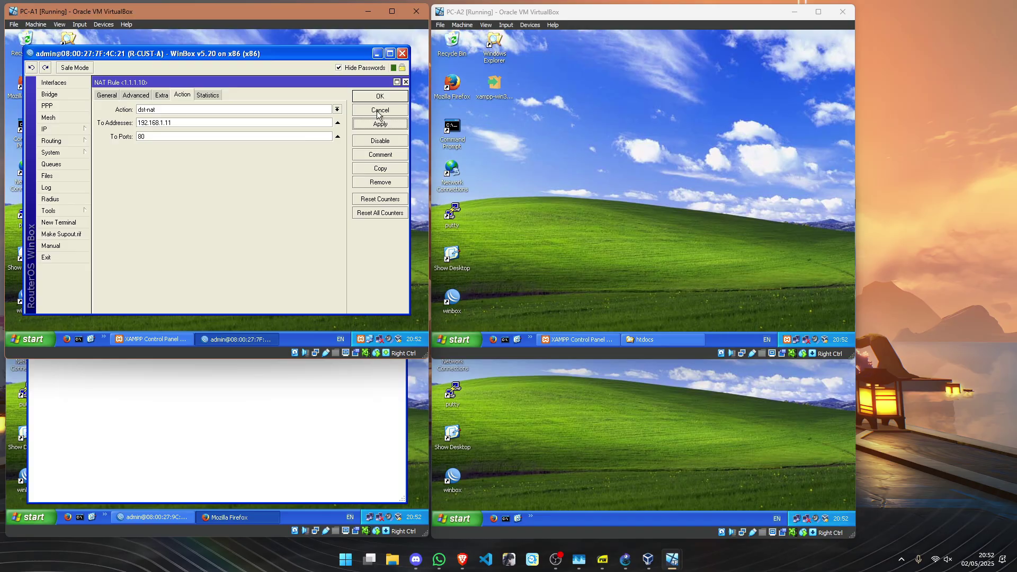
{"action": "left_click", "coordinate": [381, 100]}
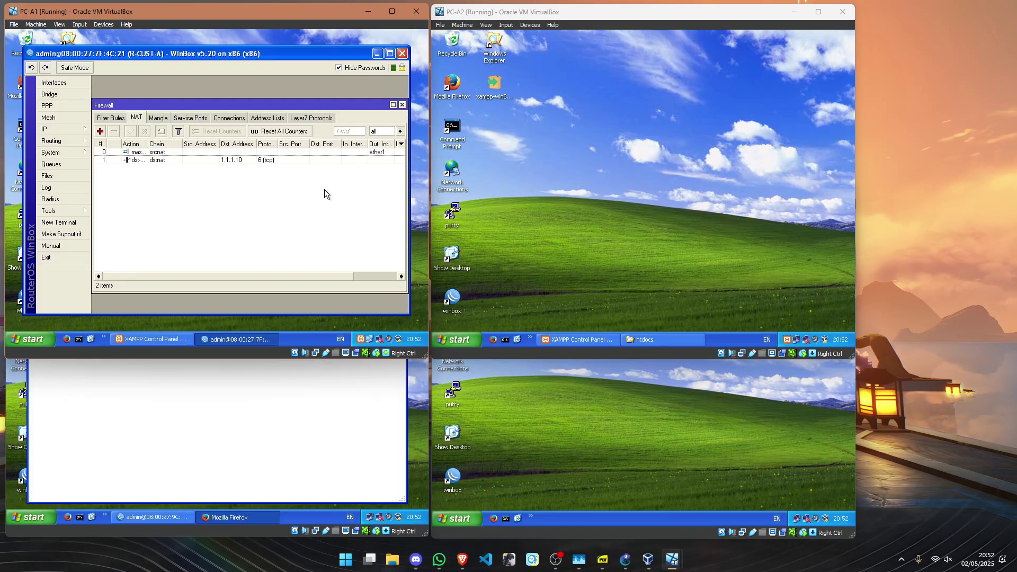
Open 1.1.1.10:80 in a new Firefox tab on PC-B1.
{"action": "left_click", "coordinate": [224, 393]}
{"action": "left_click", "coordinate": [269, 249]}
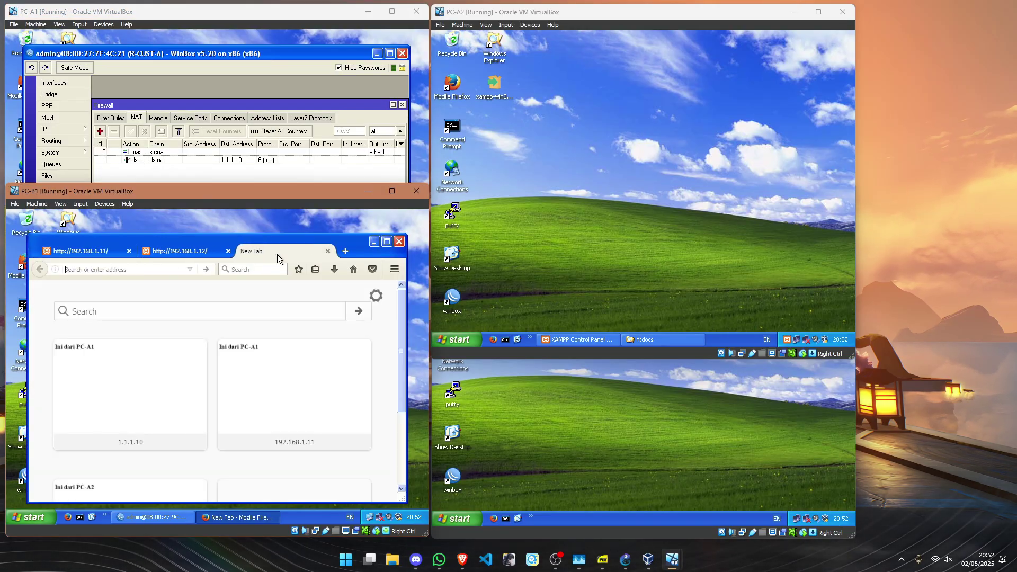
{"action": "type", "text": "1.1.1.10"}
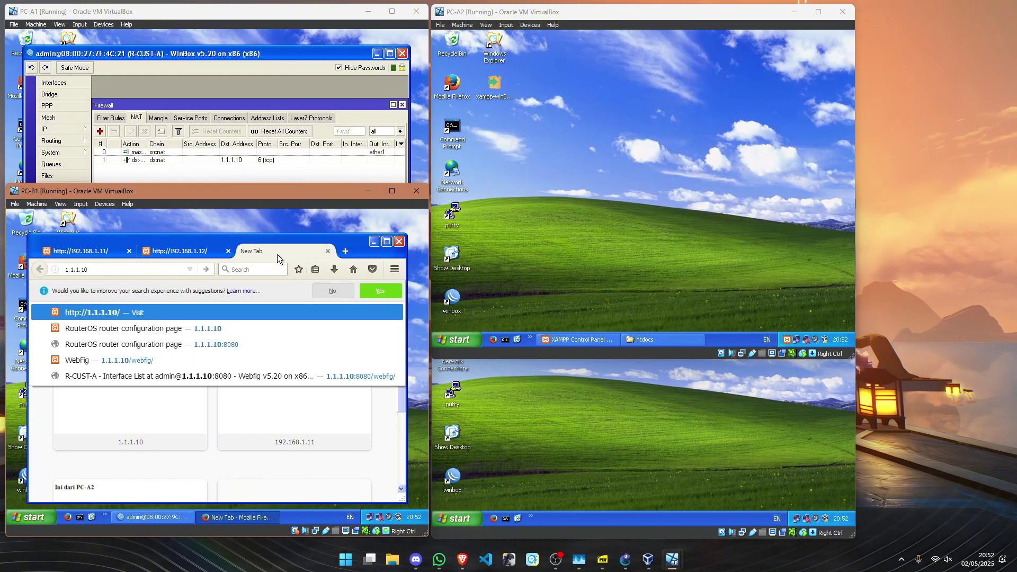
{"action": "type", "text": ":80"}
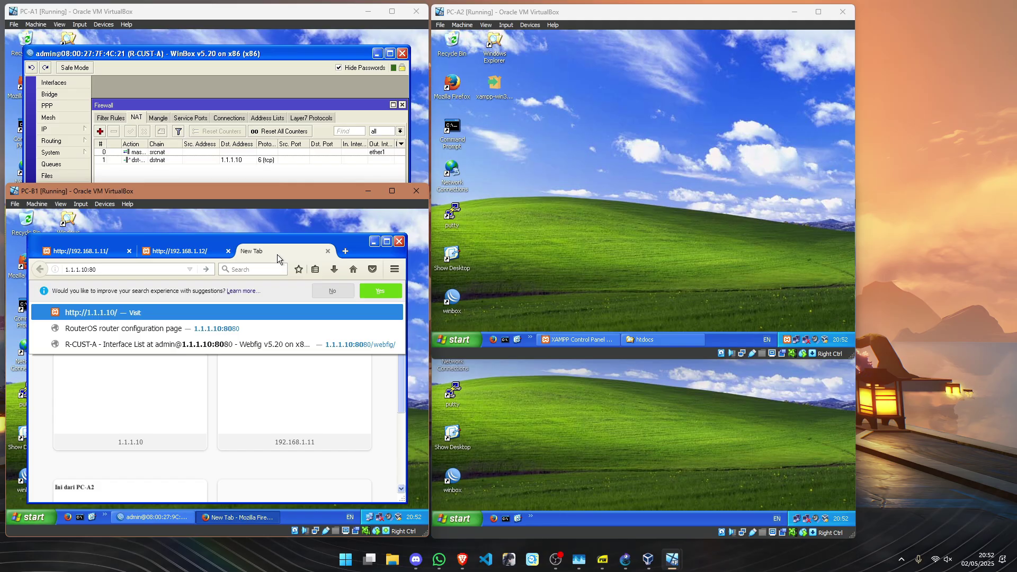
{"action": "key", "text": "Return"}
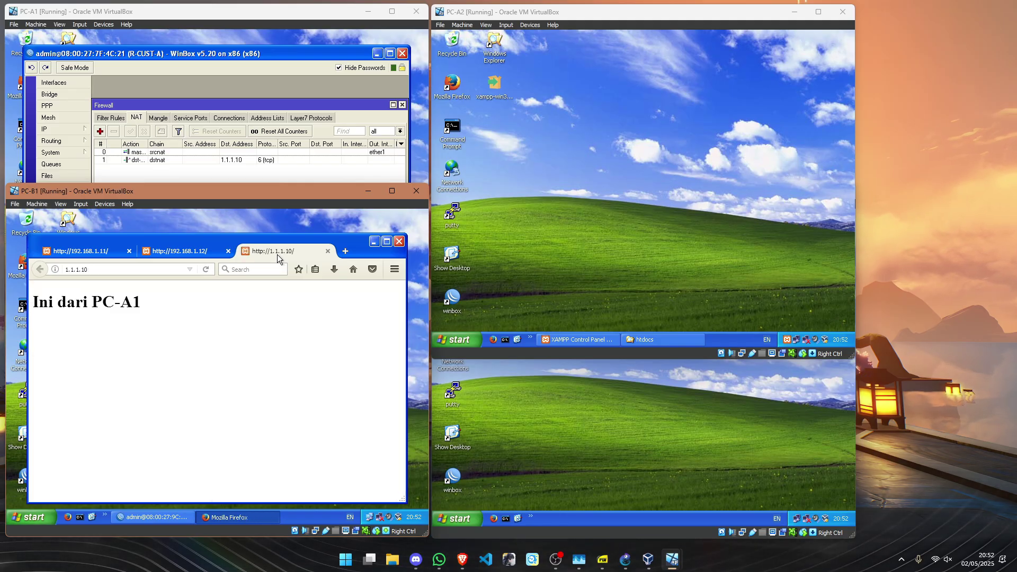
Compare the 192.168.1.11 and 1.1.1.10 pages, and place the 1.1.1.10 tab right after the 192.168.1.11 tab.
{"action": "left_click", "coordinate": [117, 254]}
{"action": "left_click", "coordinate": [317, 244]}
{"action": "left_click", "coordinate": [106, 253]}
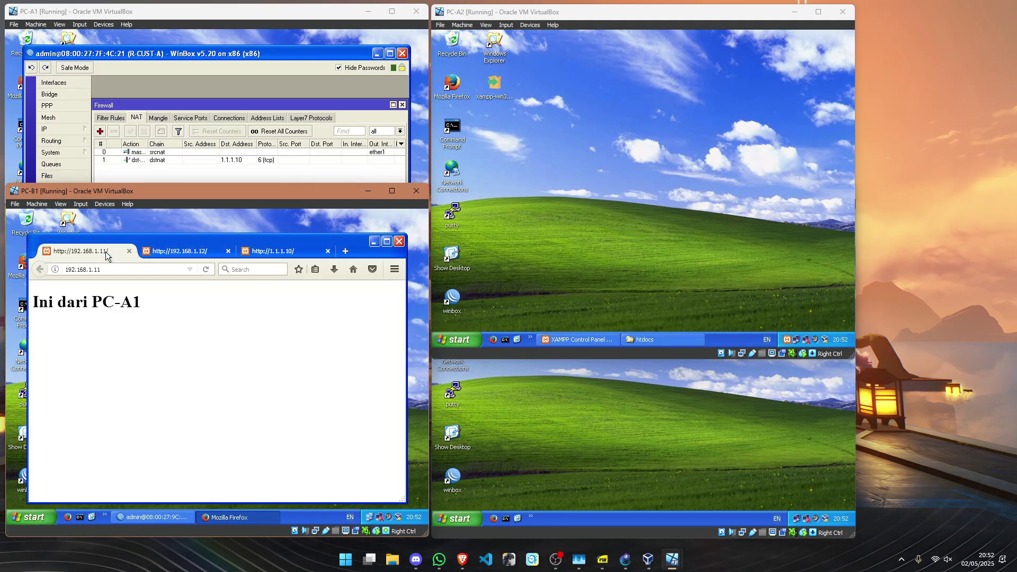
{"action": "left_click", "coordinate": [285, 248]}
{"action": "left_click", "coordinate": [92, 249]}
{"action": "left_click", "coordinate": [280, 251]}
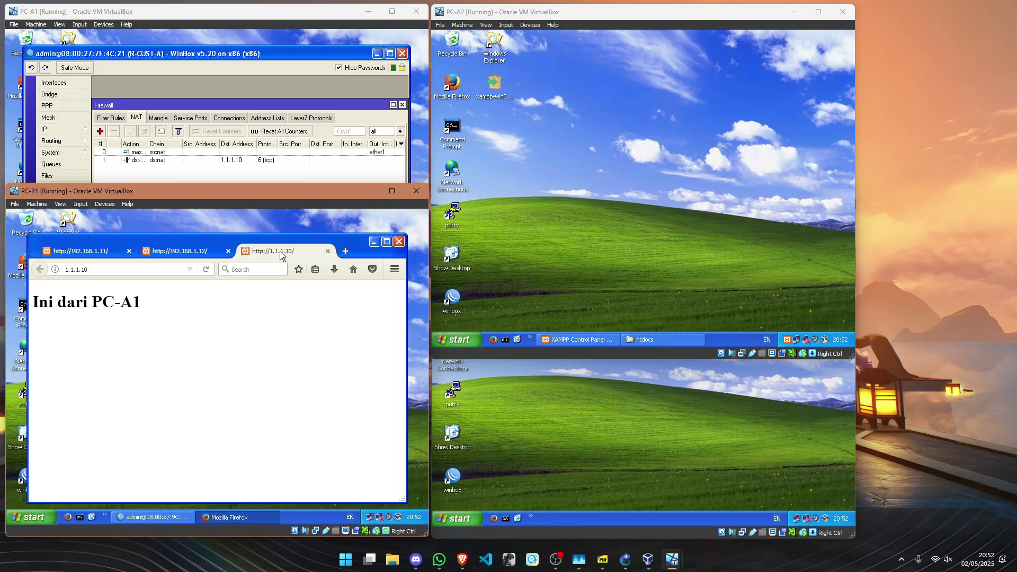
{"action": "left_click_drag", "start_coordinate": [162, 254], "coordinate": [162, 254]}
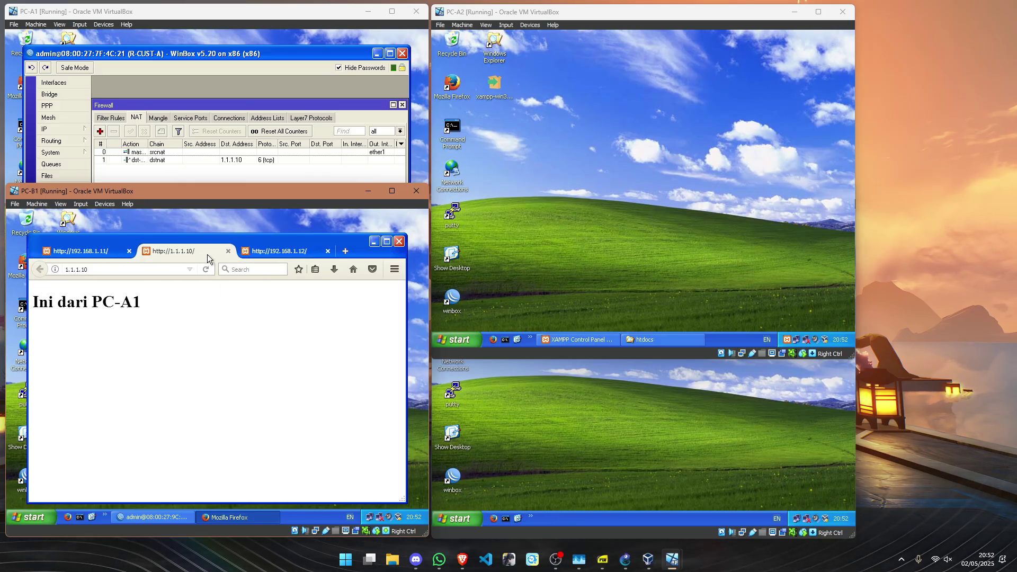
Reload 1.1.1.10 without a port number in its existing Firefox tab on PC-B1.
{"action": "left_click", "coordinate": [213, 173]}
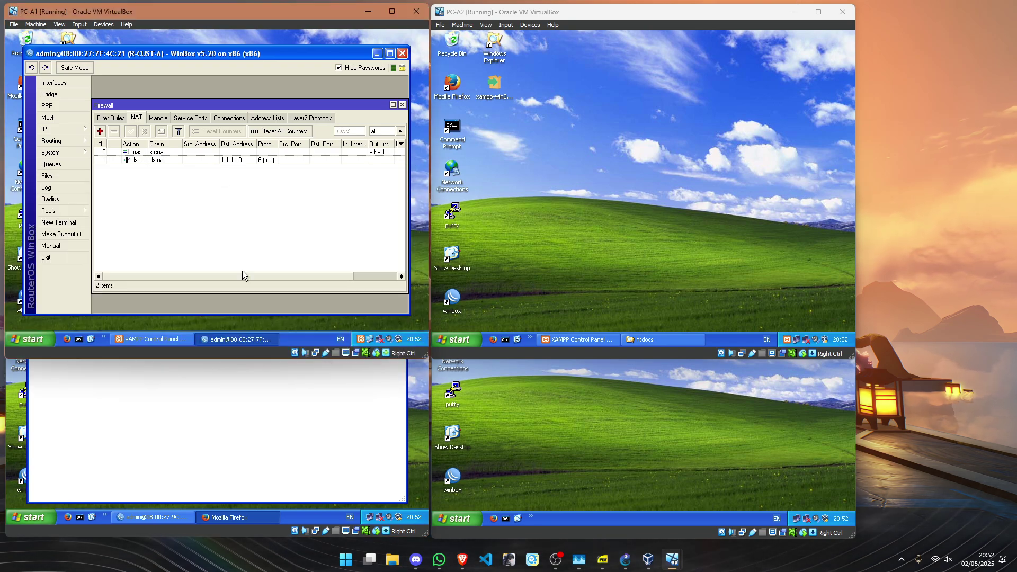
{"action": "left_click", "coordinate": [269, 365]}
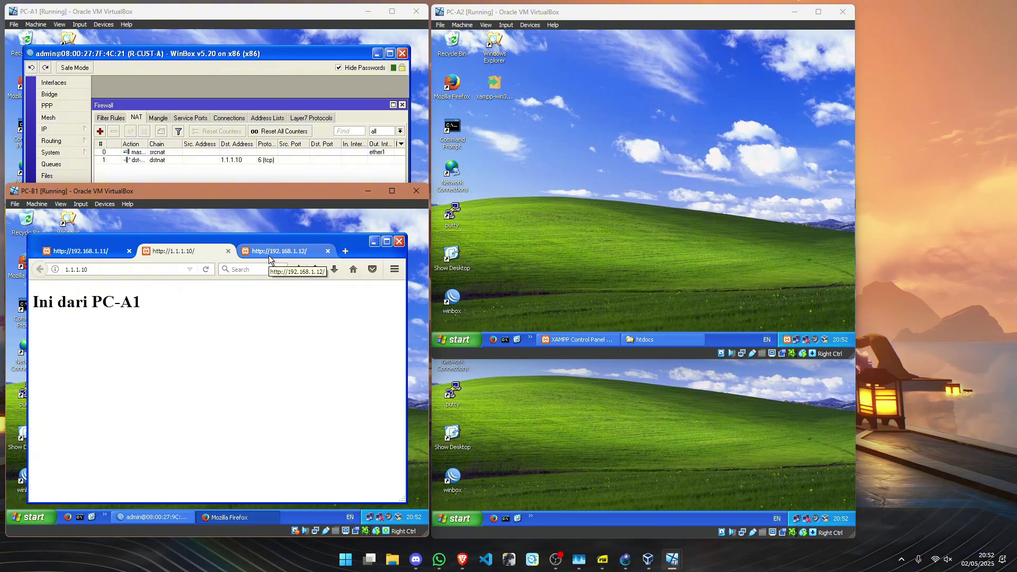
{"action": "left_click", "coordinate": [99, 269]}
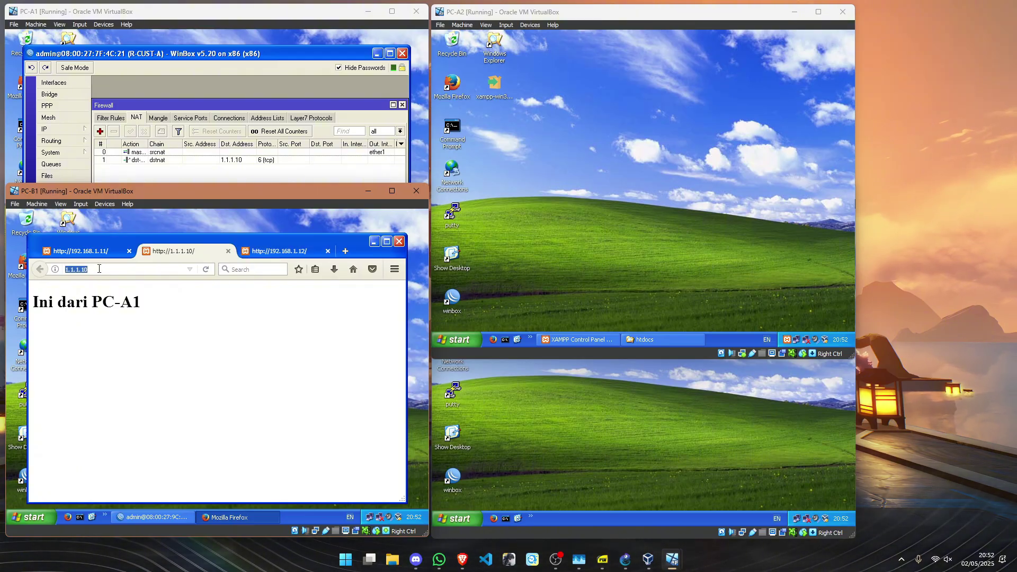
{"action": "left_click", "coordinate": [131, 266]}
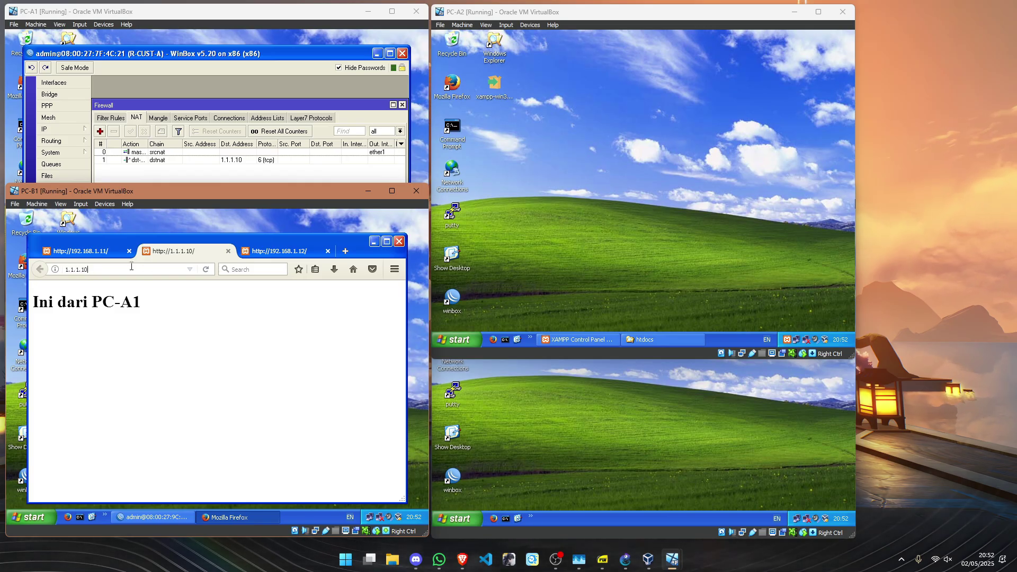
{"action": "type", "text": ":80"}
{"action": "key", "text": "BackSpace"}
{"action": "key", "text": "BackSpace"}
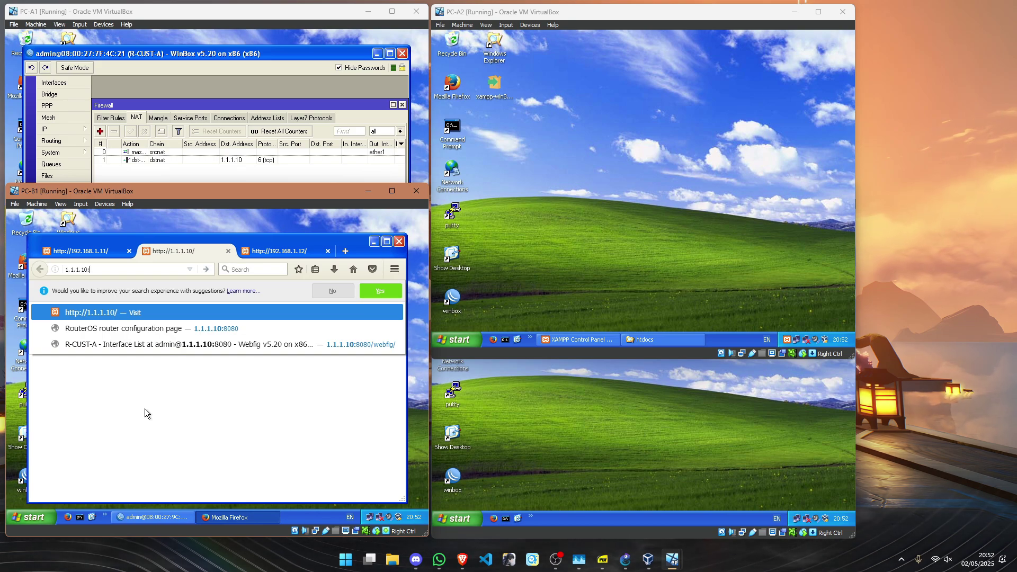
{"action": "key", "text": "Return"}
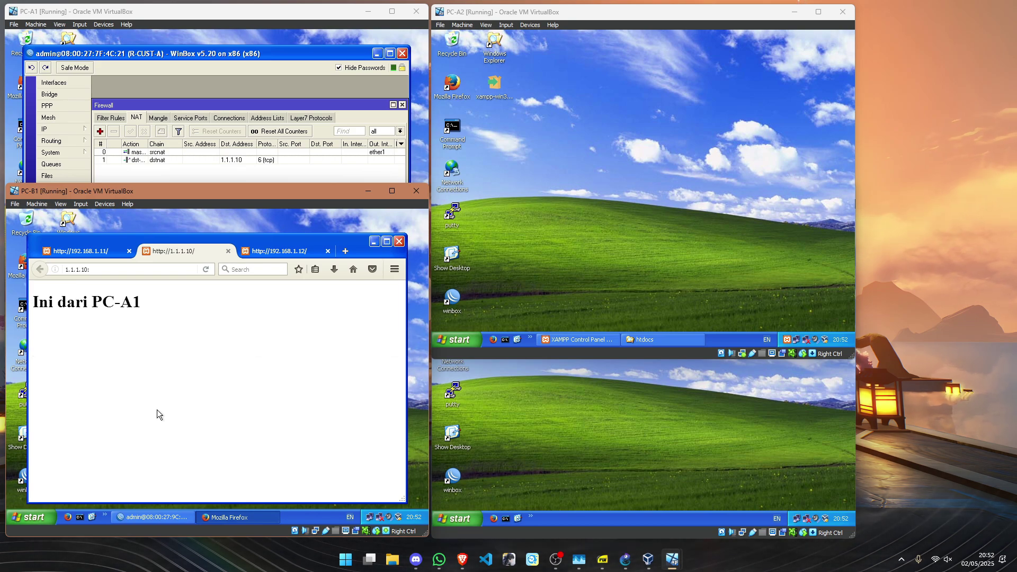
Start another NAT rule on R-CUST-A with chain dstnat, destination address 1.1.1.10 and protocol 6 (tcp).
{"action": "left_click", "coordinate": [259, 164]}
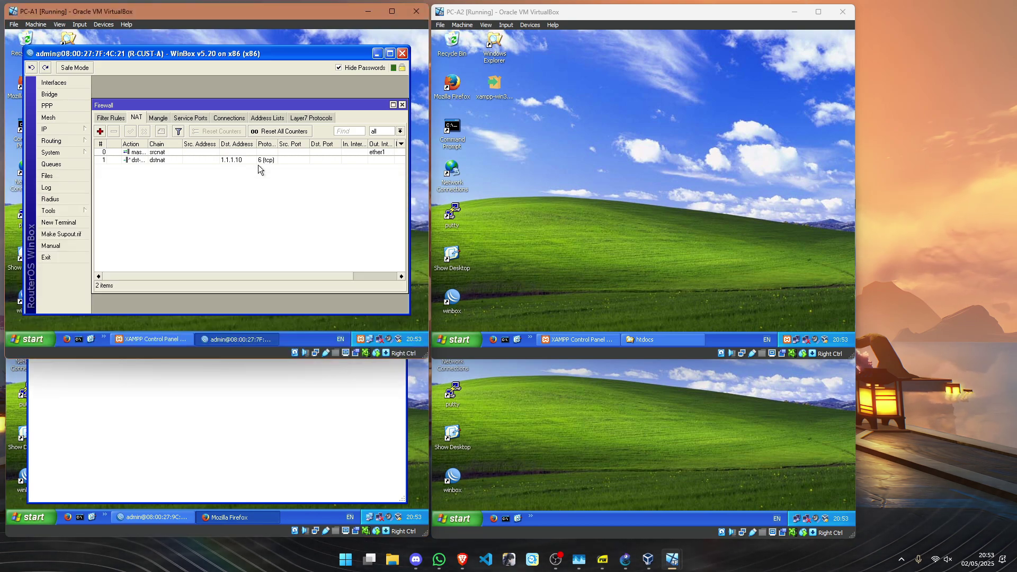
{"action": "left_click", "coordinate": [100, 131]}
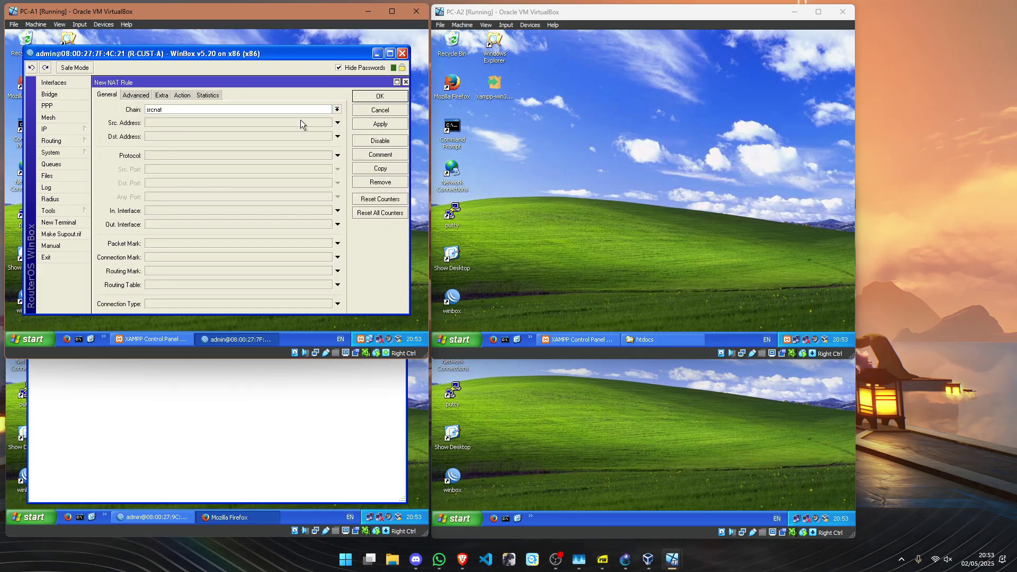
{"action": "left_click", "coordinate": [273, 110]}
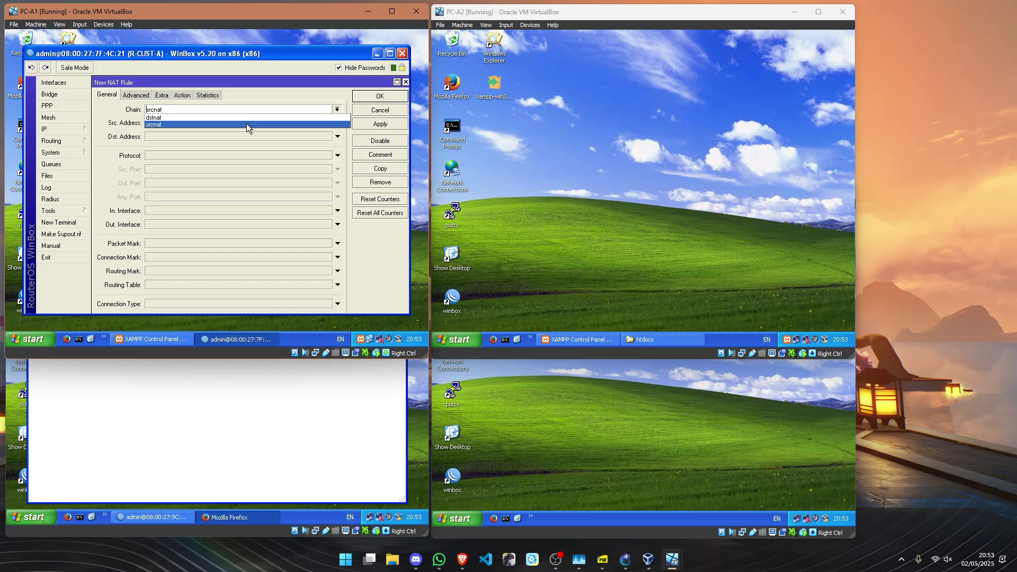
{"action": "left_click", "coordinate": [244, 119]}
{"action": "left_click", "coordinate": [258, 136]}
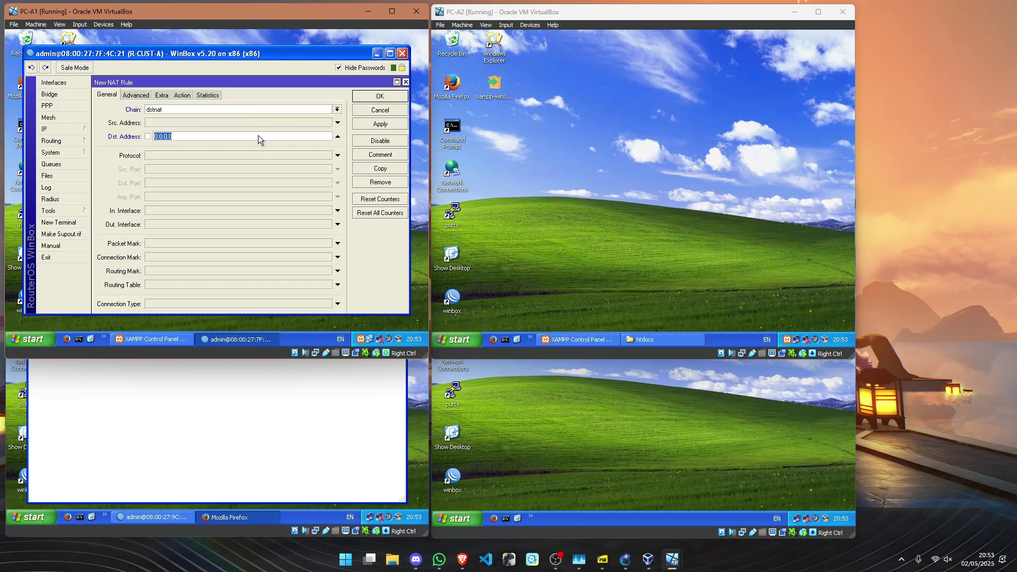
{"action": "type", "text": "1"}
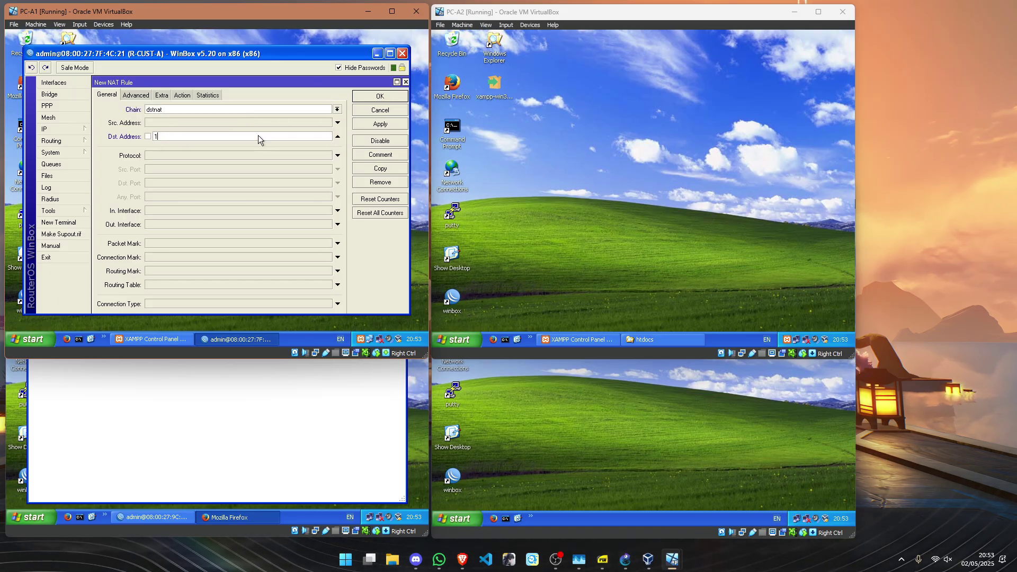
{"action": "type", "text": ".1.1.10"}
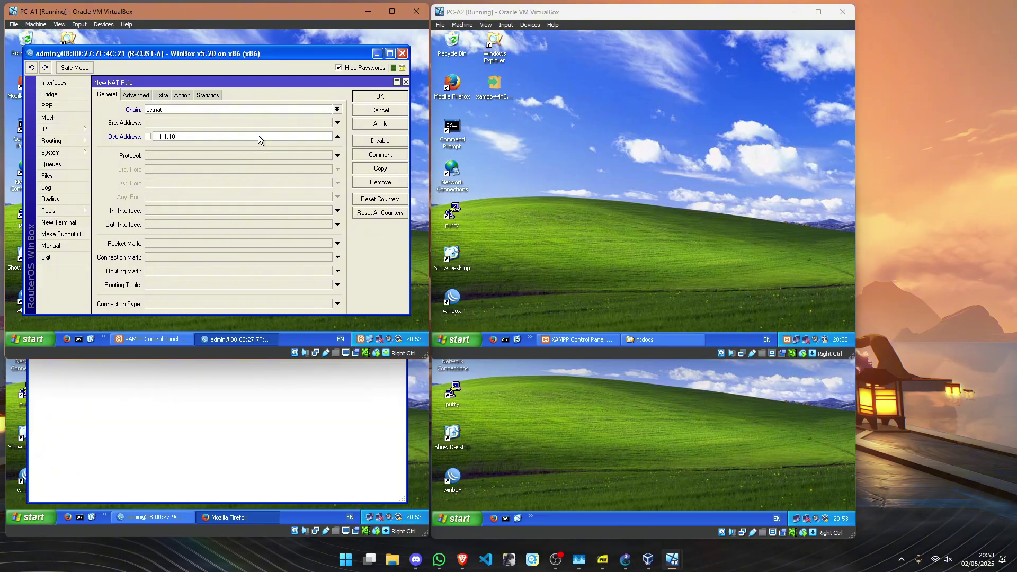
{"action": "left_click", "coordinate": [337, 155]}
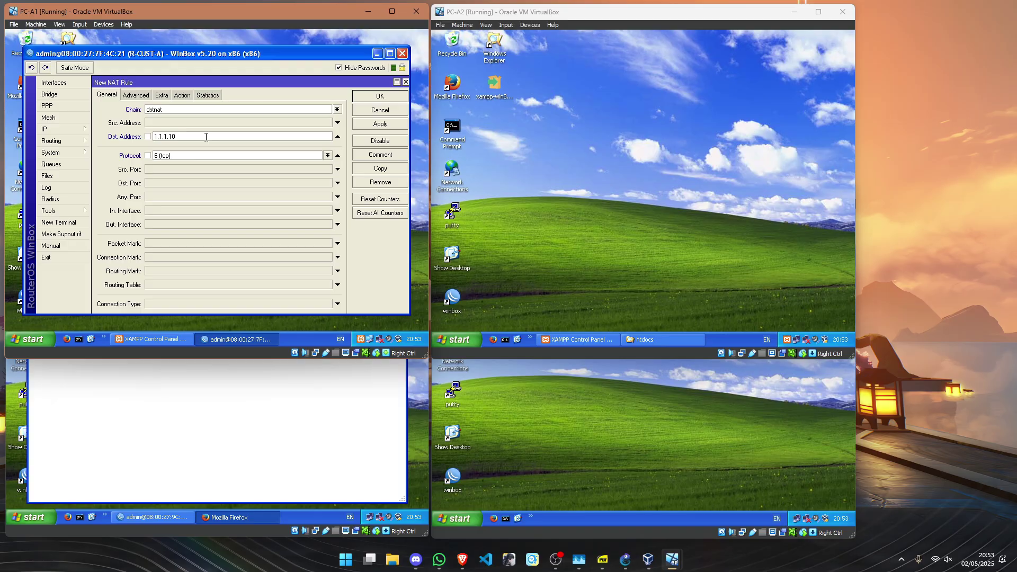
Set the new NAT rule's action to dst-nat with target address 192.168.1.12.
{"action": "left_click", "coordinate": [182, 95]}
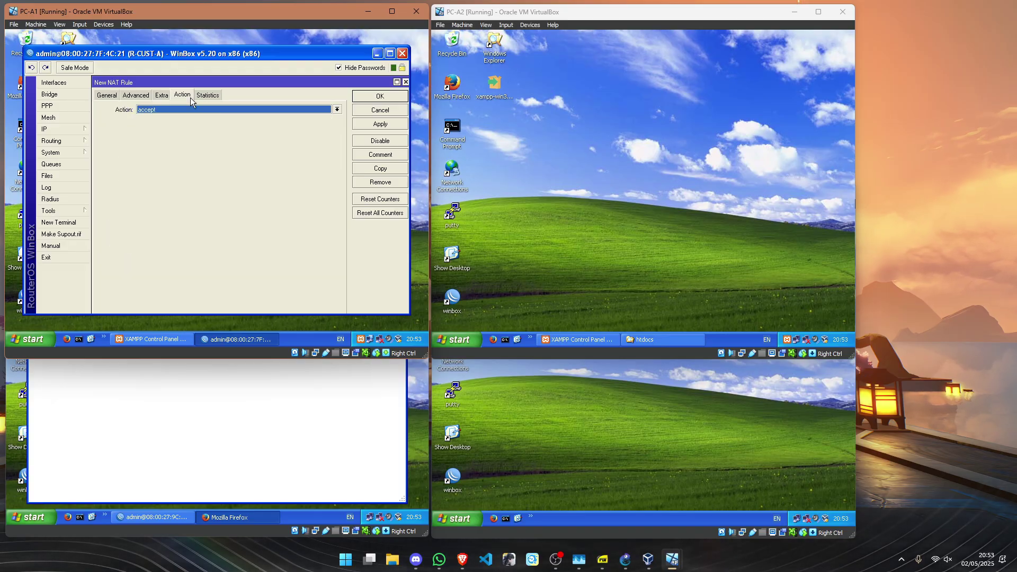
{"action": "left_click", "coordinate": [337, 109]}
{"action": "left_click", "coordinate": [252, 135]}
{"action": "left_click", "coordinate": [223, 123]}
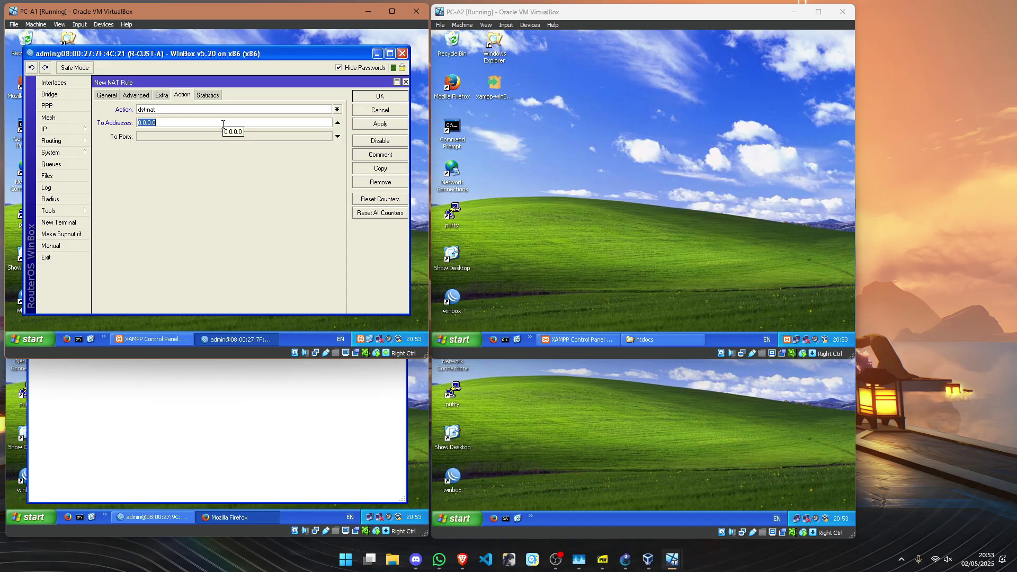
{"action": "type", "text": "192."}
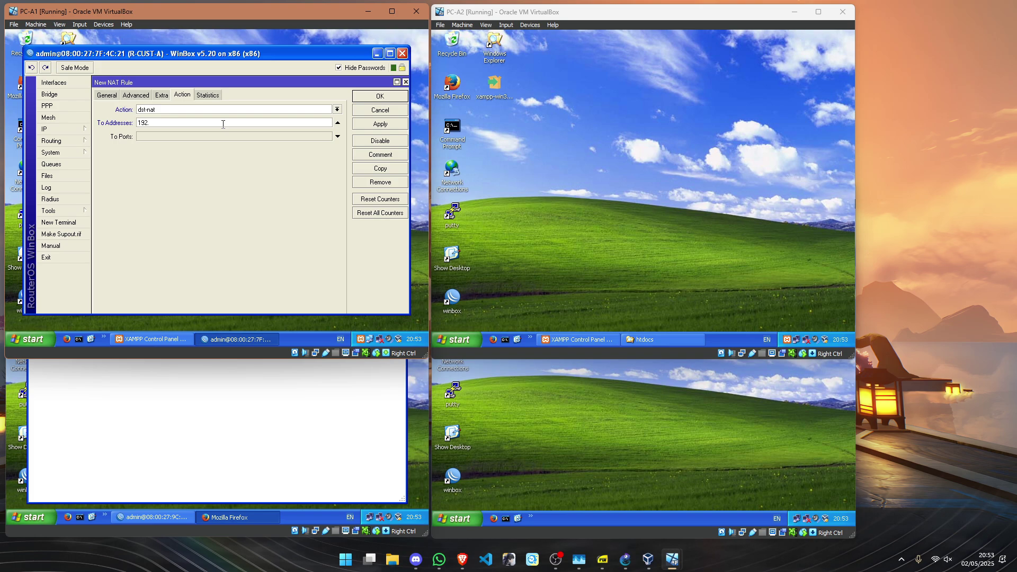
{"action": "type", "text": "168.1.12"}
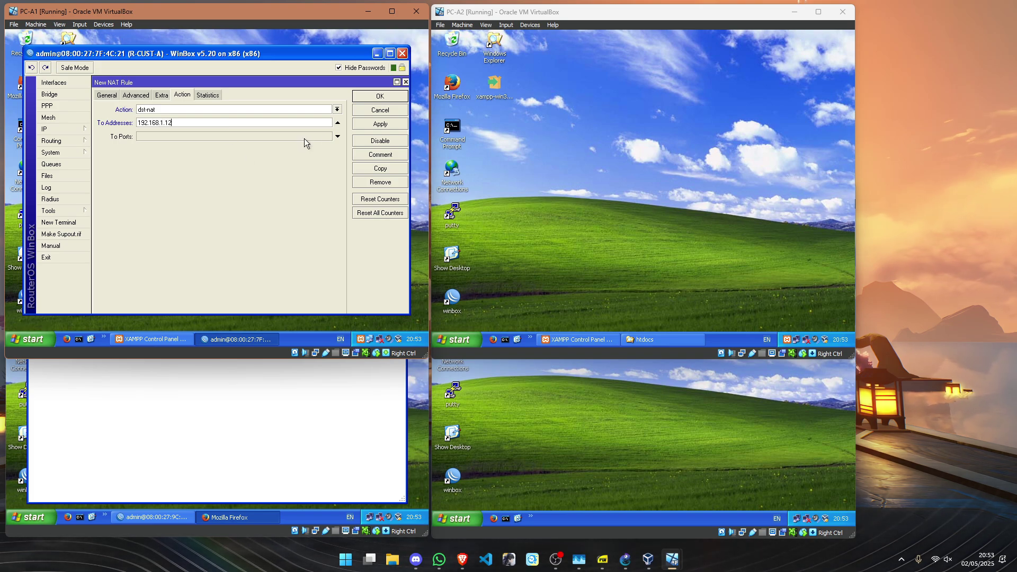
Set the rule's target port to 90 and apply the rule.
{"action": "left_click", "coordinate": [304, 138]}
{"action": "type", "text": "0-655"}
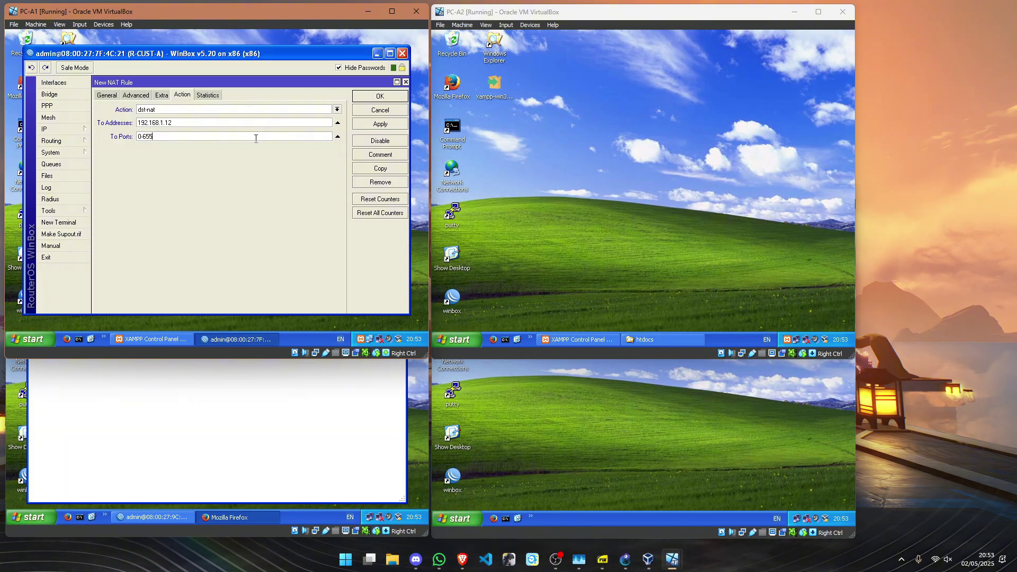
{"action": "key", "text": "BackSpace"}
{"action": "key", "text": "BackSpace"}
{"action": "key", "text": "BackSpace"}
{"action": "key", "text": "BackSpace"}
{"action": "key", "text": "BackSpace"}
{"action": "type", "text": "90"}
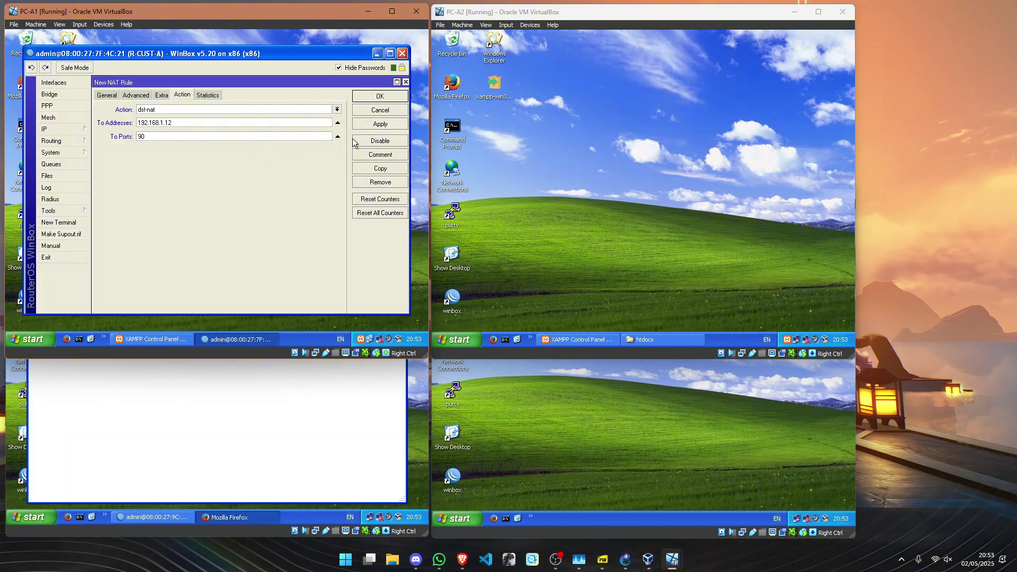
{"action": "left_click", "coordinate": [378, 123]}
Set the rule's destination port to 90 and its target port to 80, and save the rule.
{"action": "left_click", "coordinate": [107, 95]}
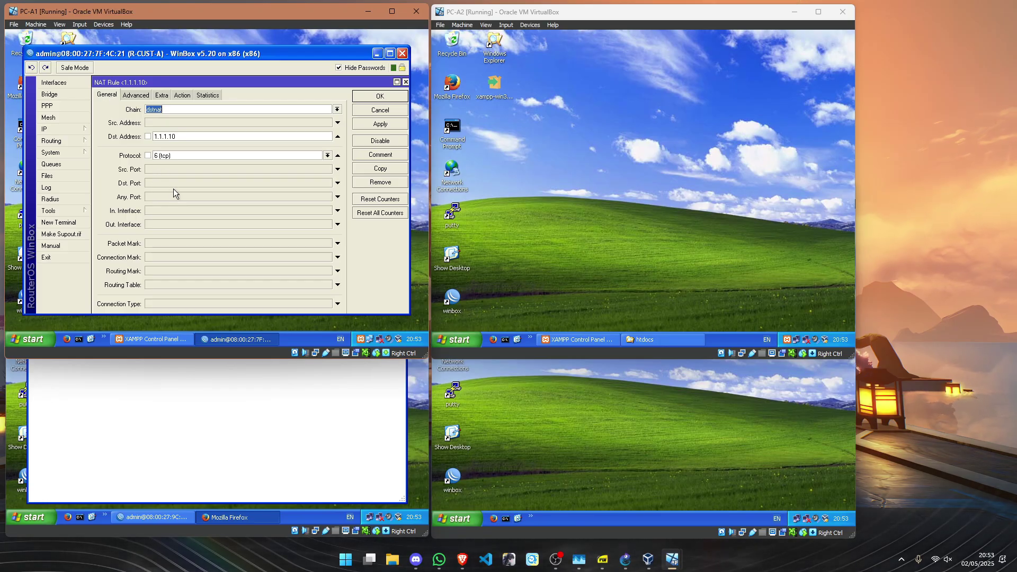
{"action": "left_click", "coordinate": [187, 184]}
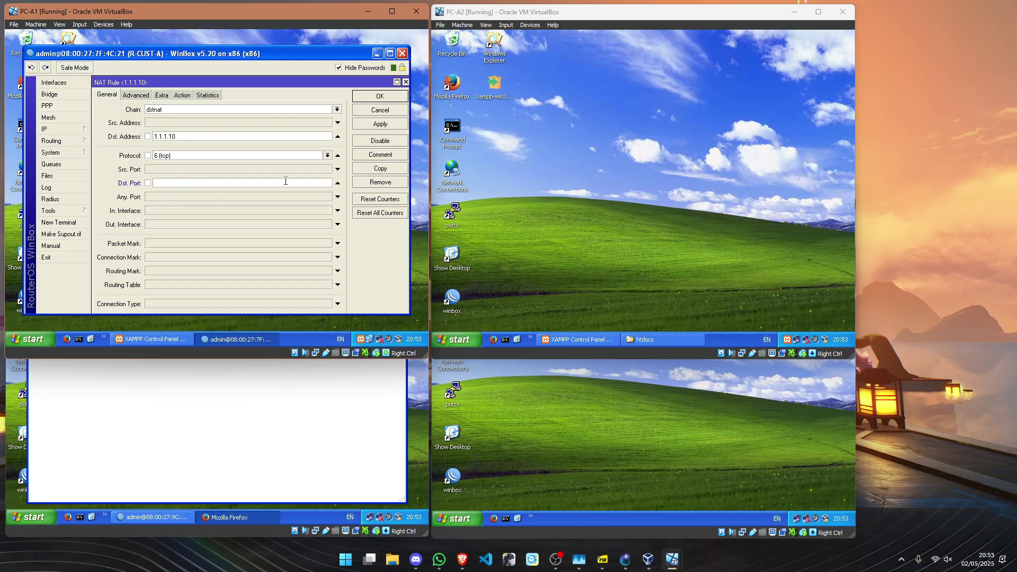
{"action": "type", "text": "90"}
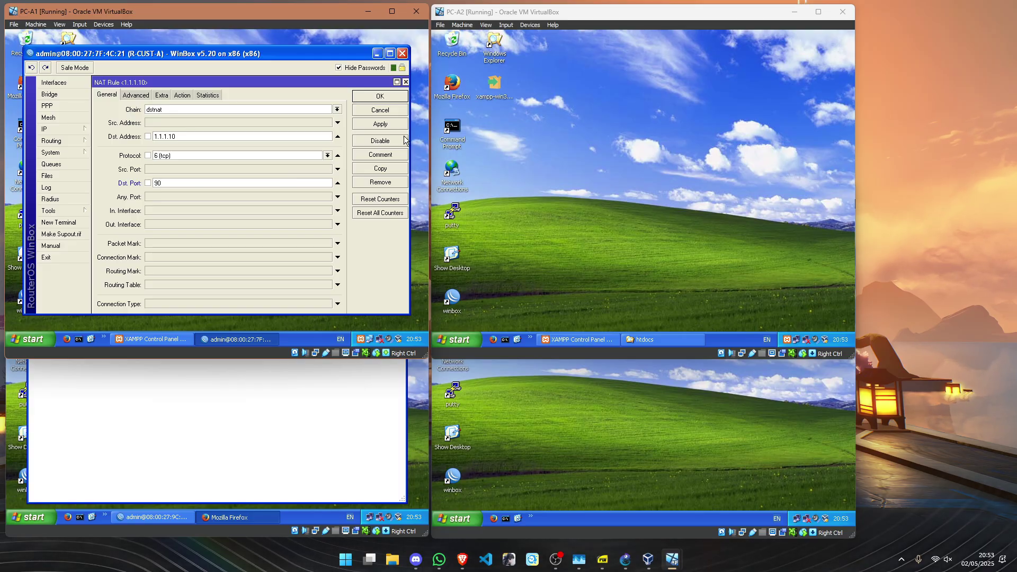
{"action": "left_click", "coordinate": [135, 96]}
{"action": "left_click", "coordinate": [183, 95]}
{"action": "left_click", "coordinate": [242, 136]}
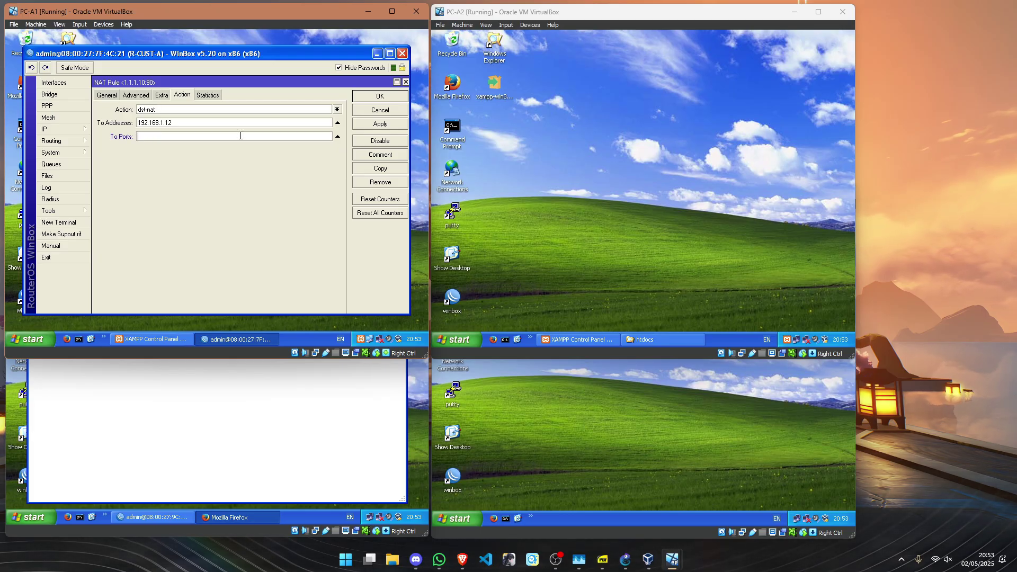
{"action": "type", "text": "80"}
{"action": "left_click", "coordinate": [380, 97]}
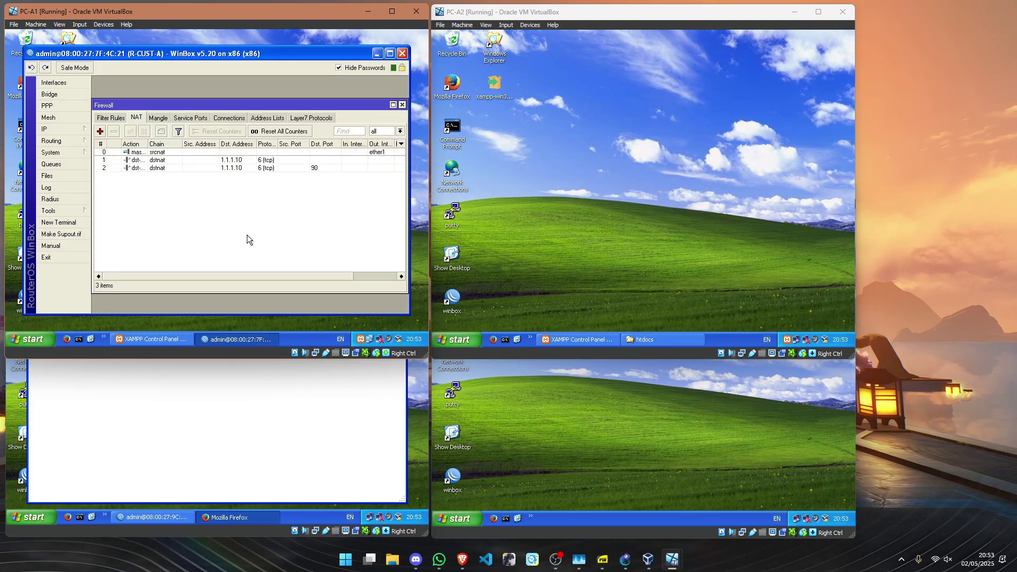
Open 1.1.1.10:90 in a new Firefox tab on PC-B1.
{"action": "left_click", "coordinate": [249, 398]}
{"action": "key", "text": "ctrl+t"}
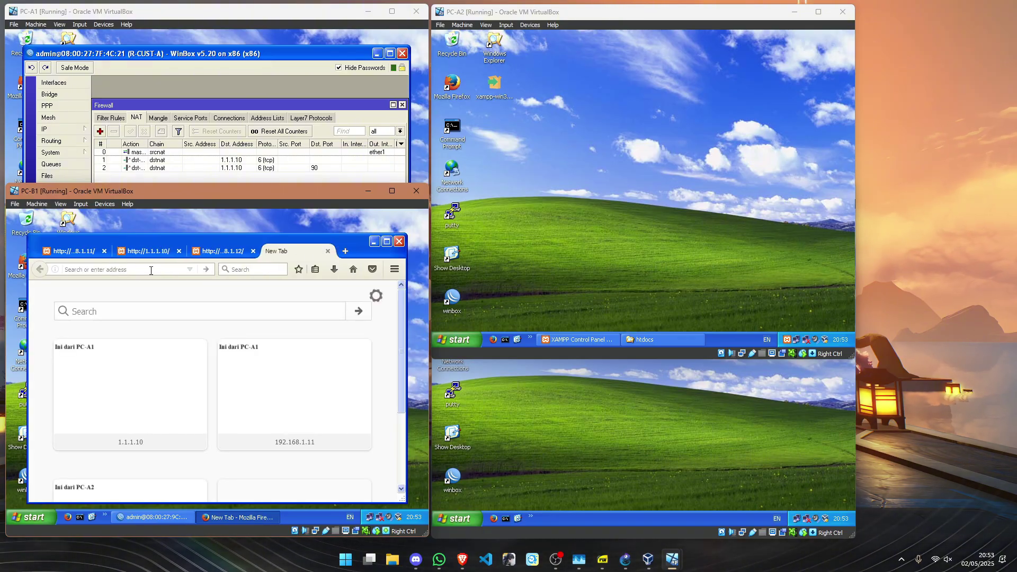
{"action": "type", "text": "1.1.1.10"}
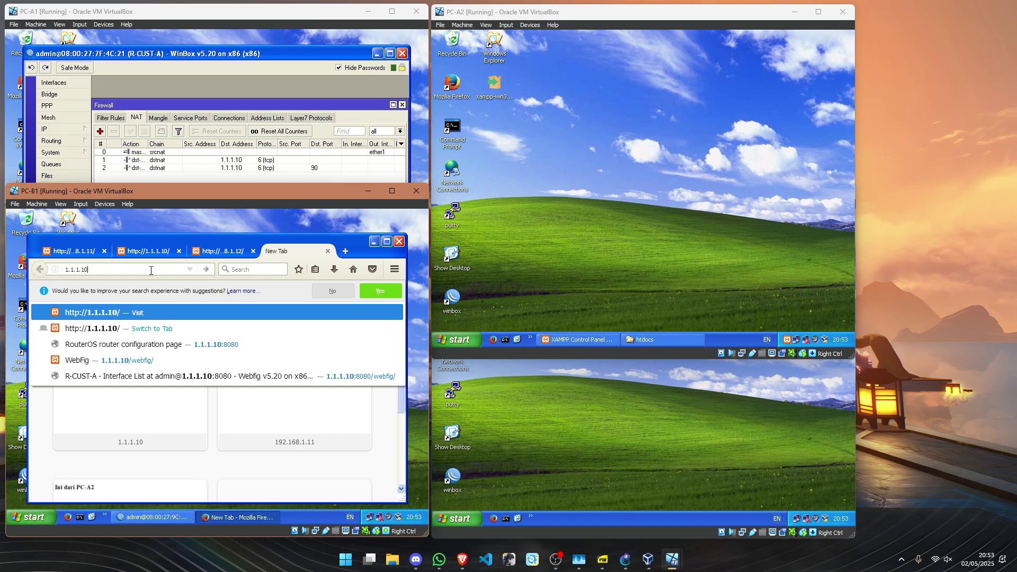
{"action": "type", "text": ":90"}
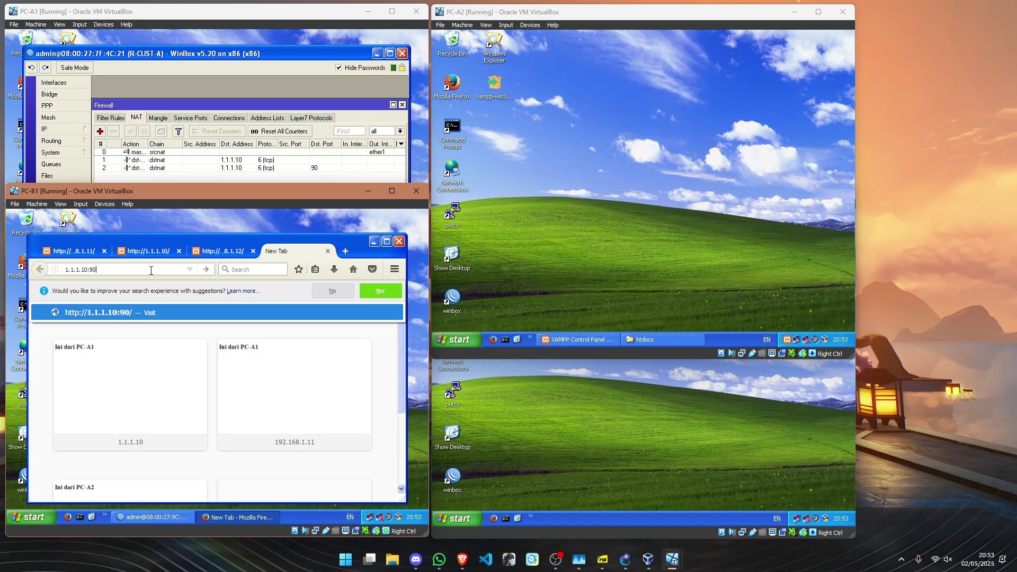
{"action": "key", "text": "Return"}
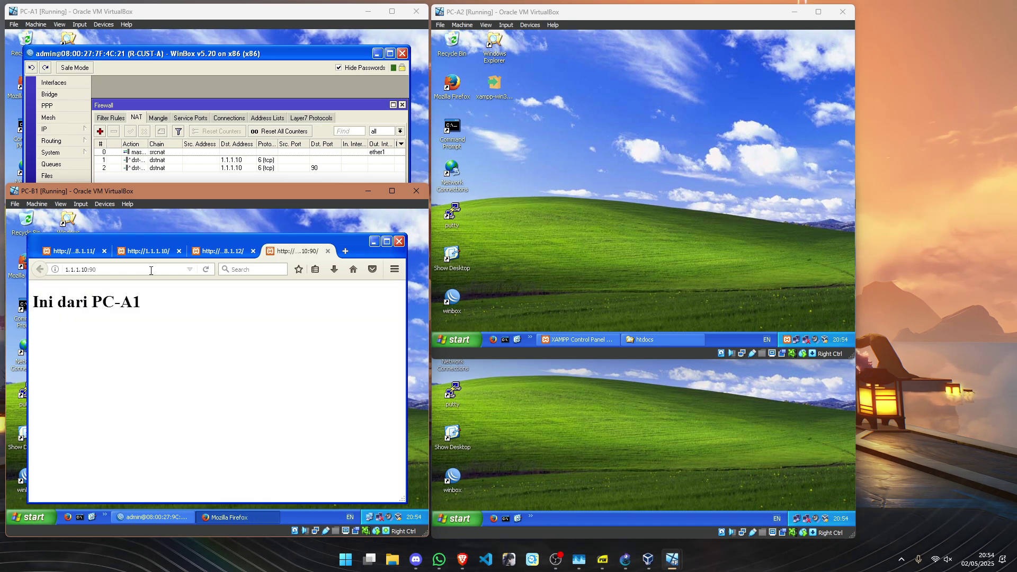
Check the NAT rule list on R-CUST-A, and compare the 1.1.1.10 and 1.1.1.10:90 pages on PC-B1.
{"action": "left_click", "coordinate": [238, 176]}
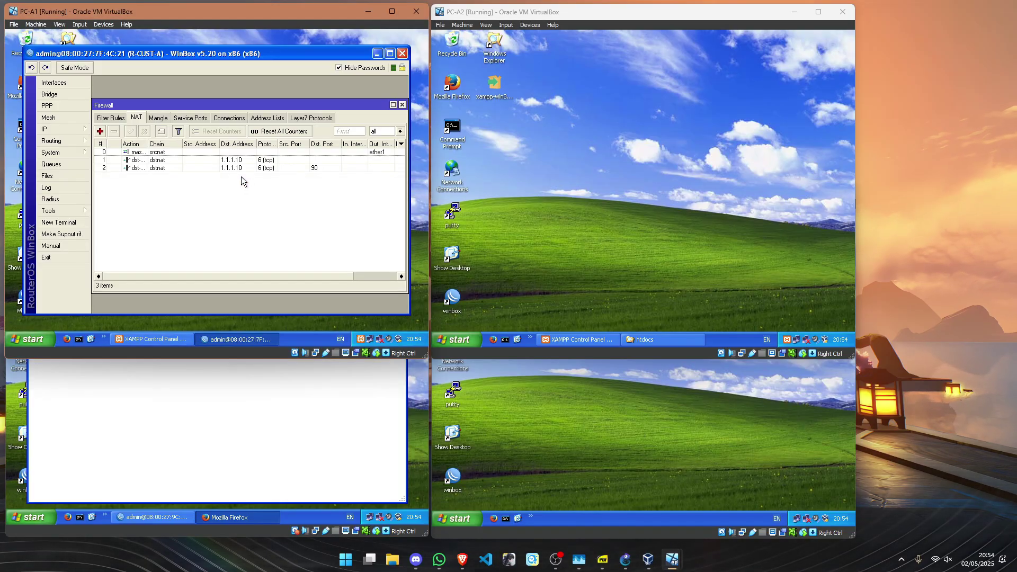
{"action": "left_click", "coordinate": [261, 426]}
{"action": "left_click", "coordinate": [150, 251]}
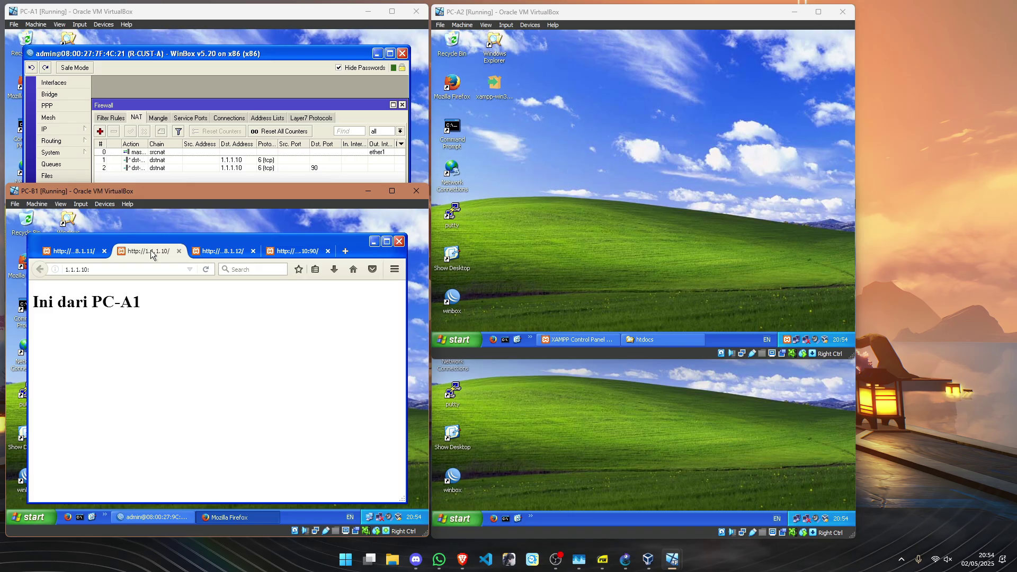
{"action": "left_click", "coordinate": [298, 252]}
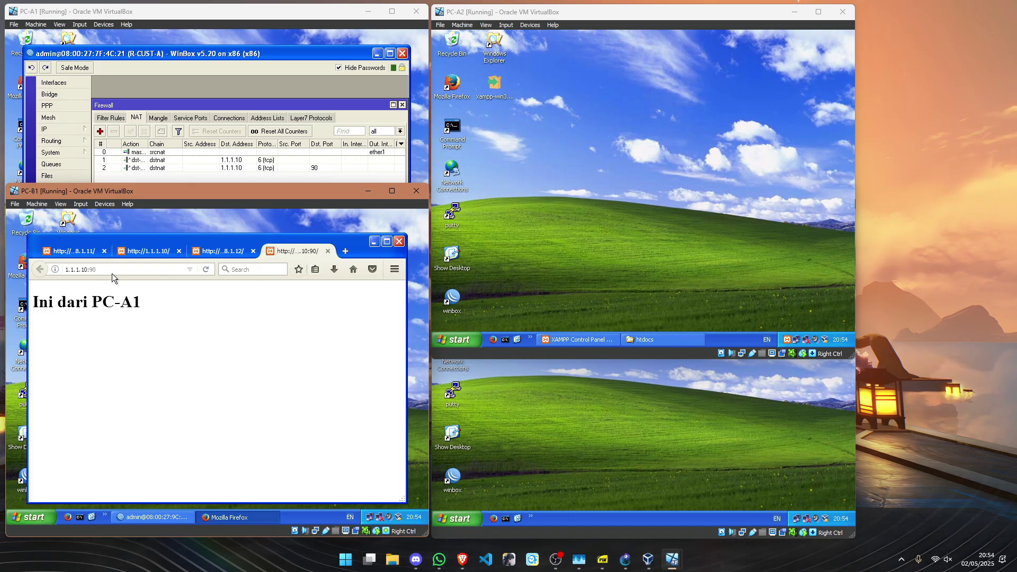
Remove the target port from the dst-nat rule for destination port 90 and save the rule.
{"action": "left_click", "coordinate": [259, 182]}
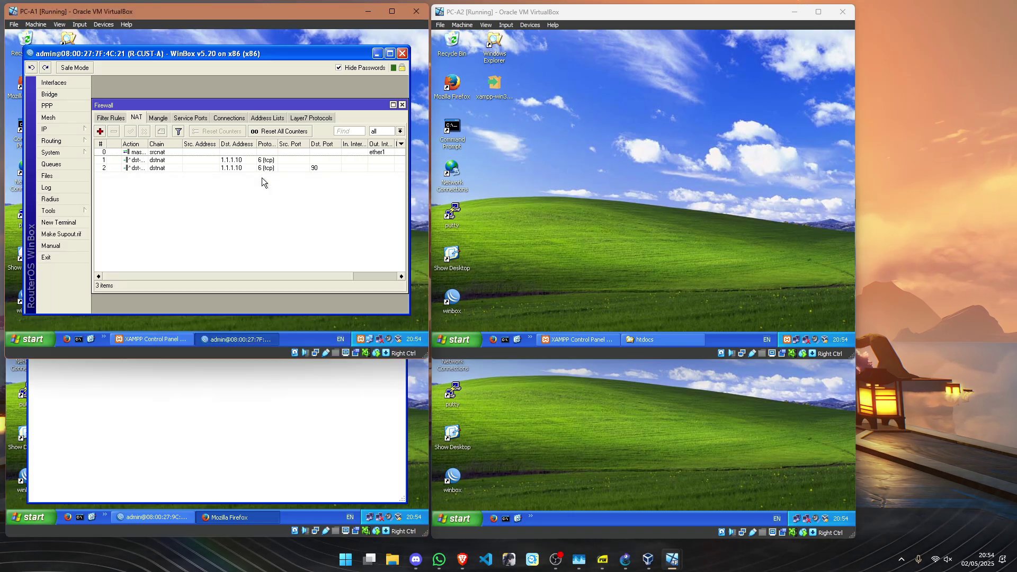
{"action": "double_click", "coordinate": [169, 168]}
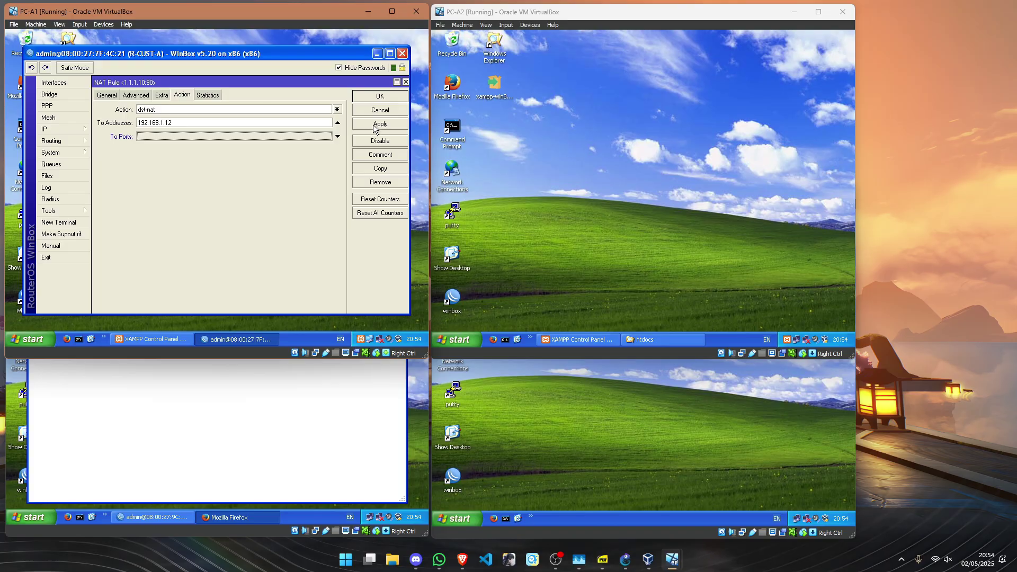
{"action": "left_click", "coordinate": [385, 95]}
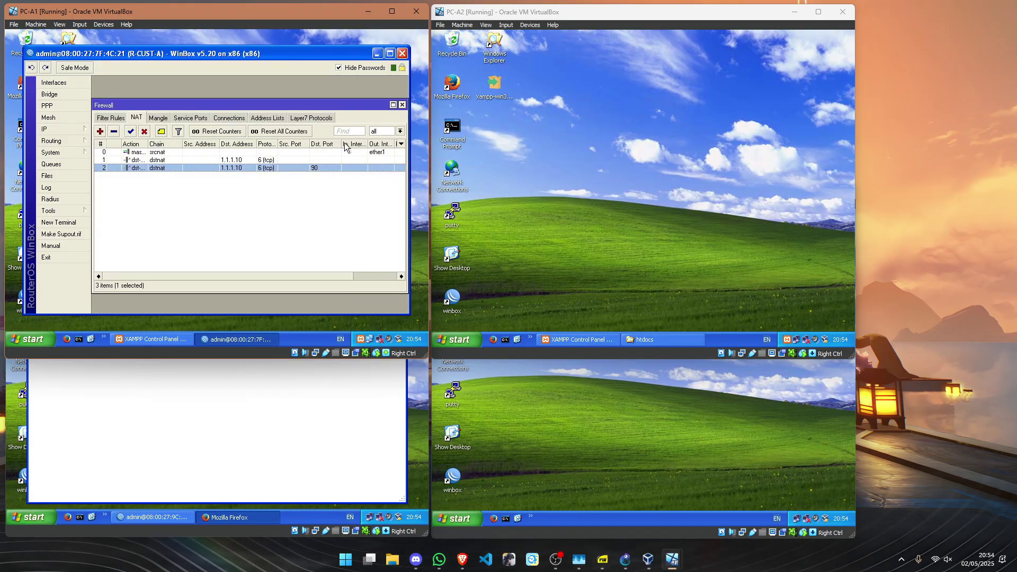
Set the destination port of the dst-nat rule targeting 192.168.1.11 to 80 and save the rule.
{"action": "double_click", "coordinate": [188, 166]}
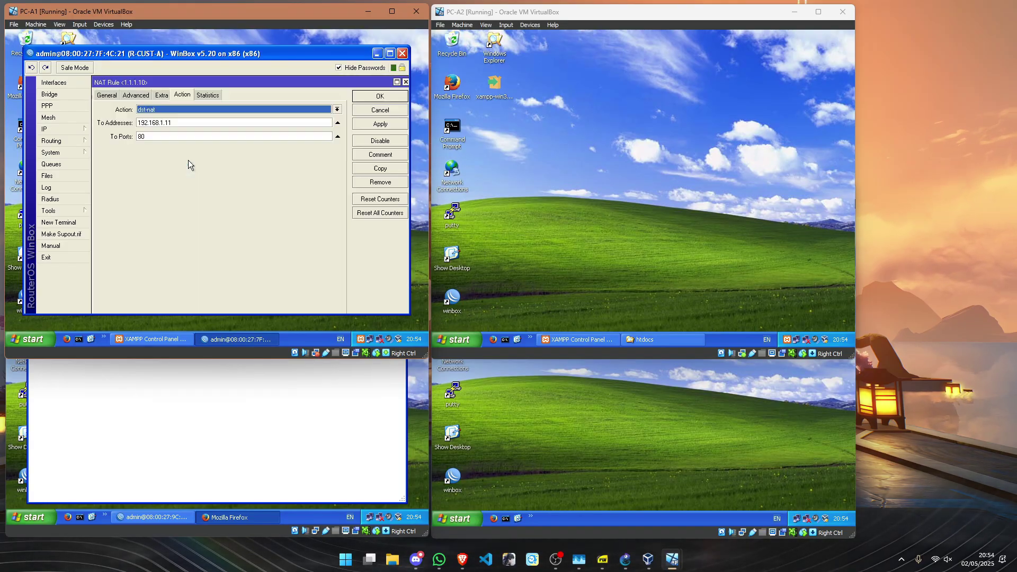
{"action": "left_click", "coordinate": [140, 97]}
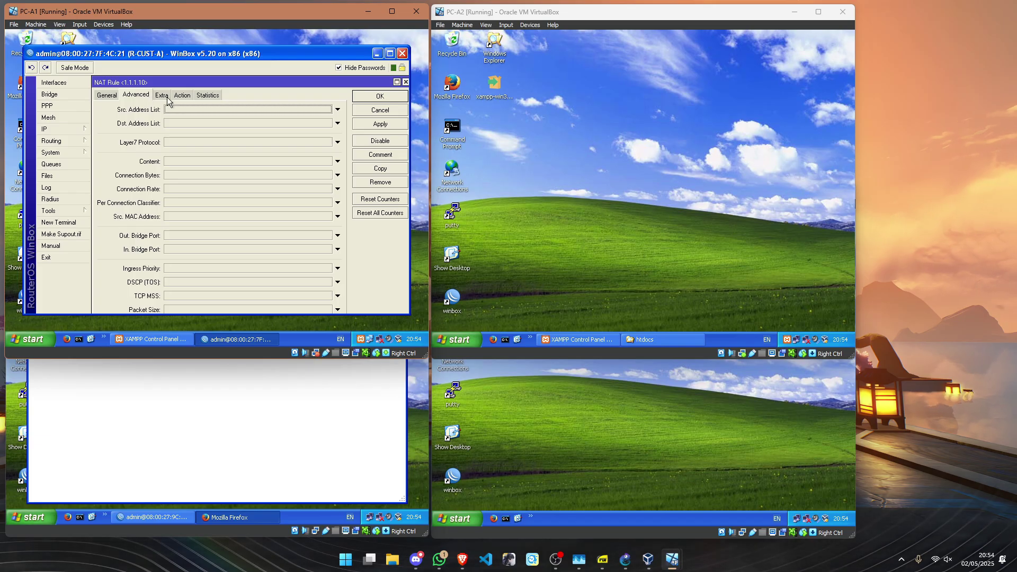
{"action": "left_click", "coordinate": [106, 95]}
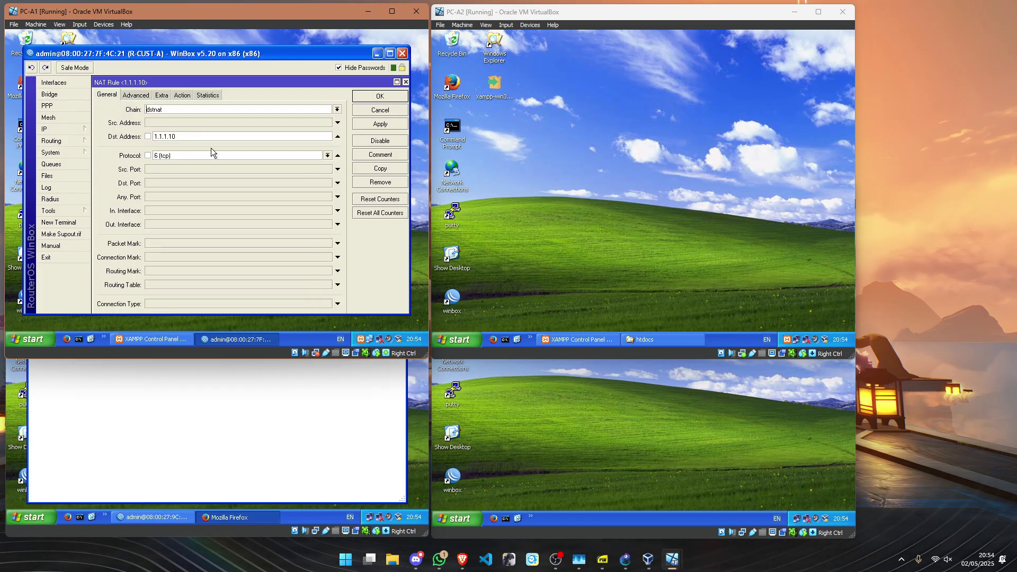
{"action": "left_click", "coordinate": [182, 184]}
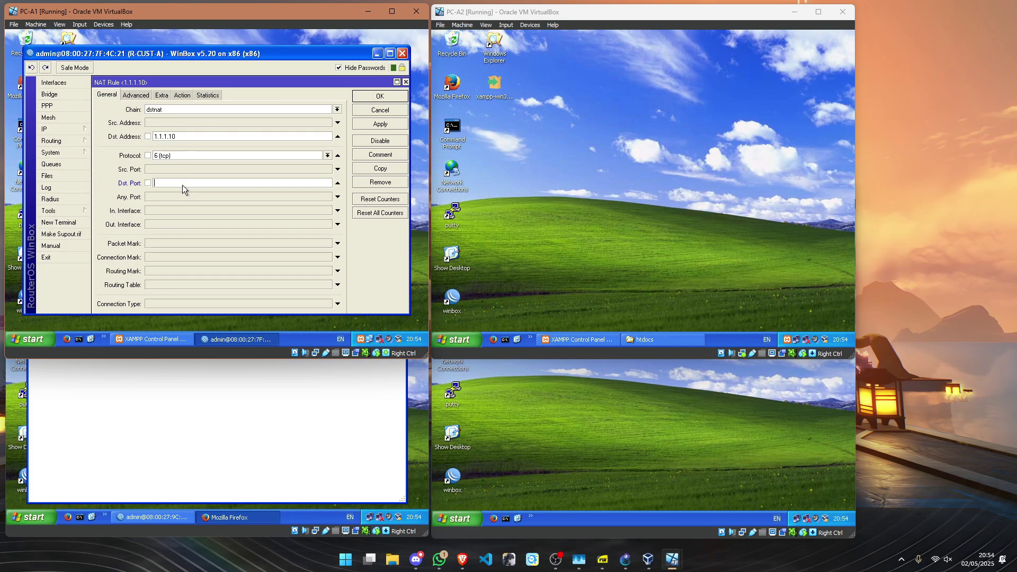
{"action": "type", "text": "80"}
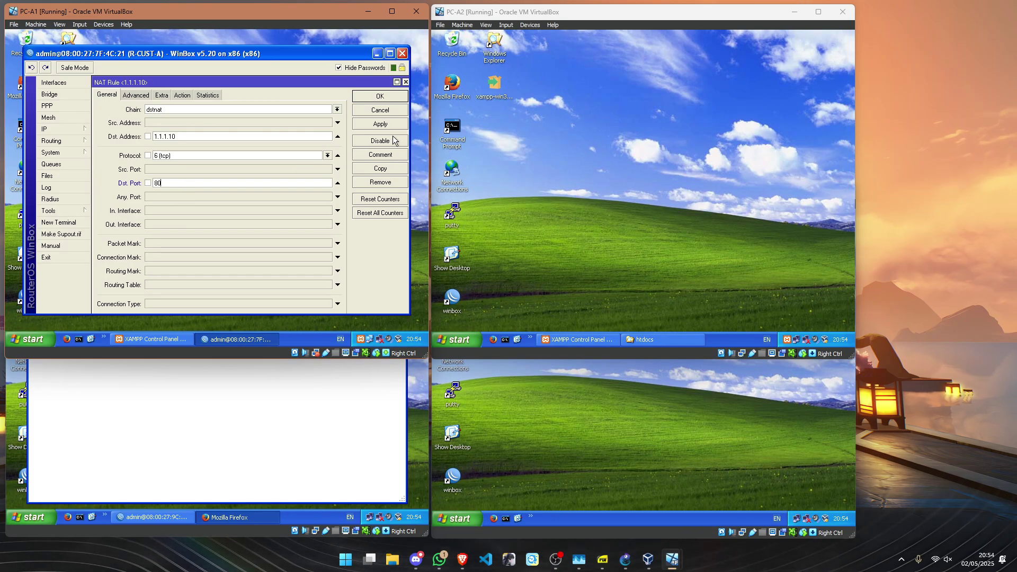
{"action": "left_click", "coordinate": [398, 98]}
Reload the 1.1.1.10:90 page on PC-B1, and load 1.1.1.10:80 in the existing 1.1.1.10 tab.
{"action": "left_click", "coordinate": [278, 438]}
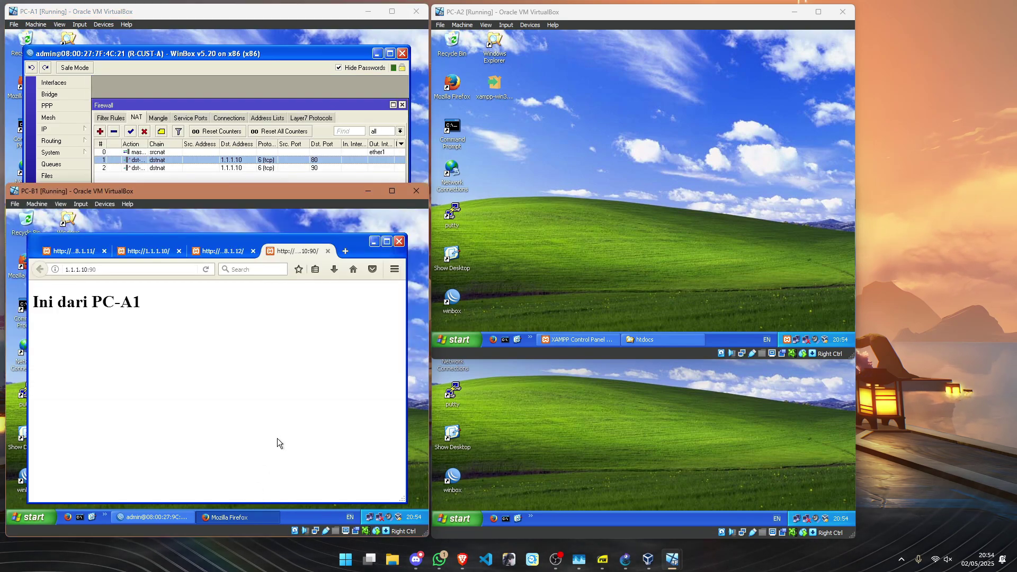
{"action": "left_click", "coordinate": [207, 268]}
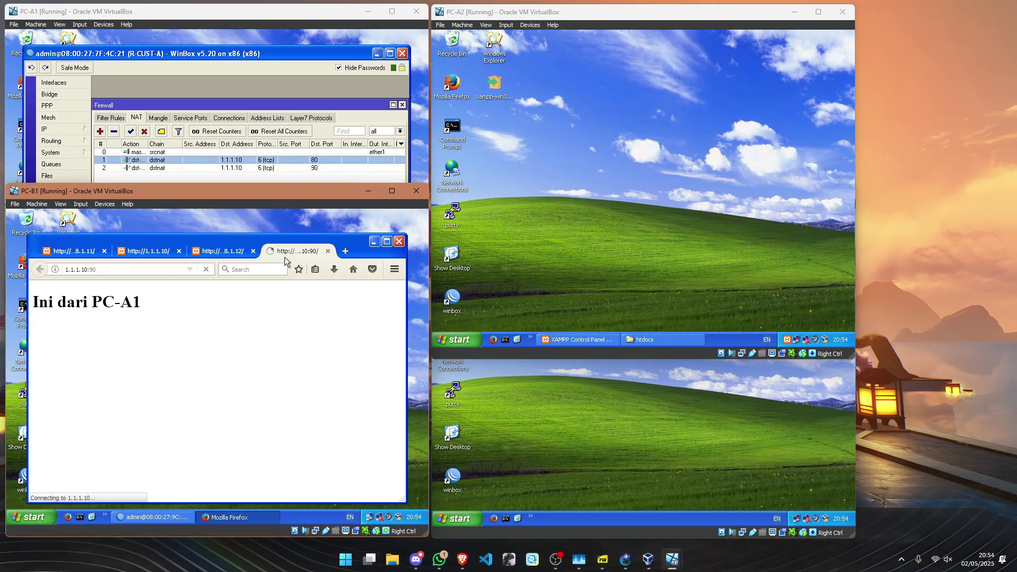
{"action": "left_click", "coordinate": [150, 257]}
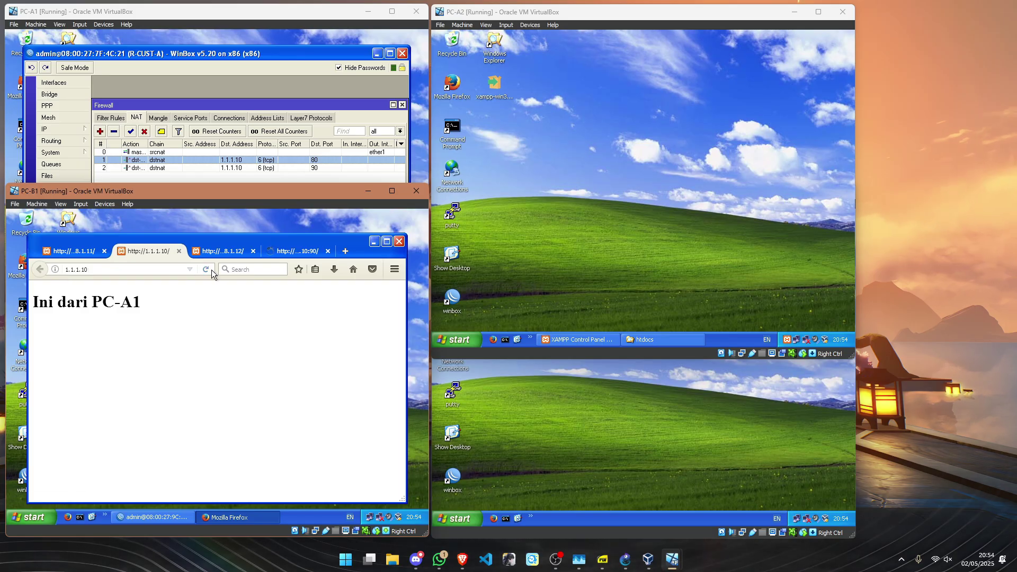
{"action": "left_click", "coordinate": [123, 270]}
{"action": "type", "text": ":80"}
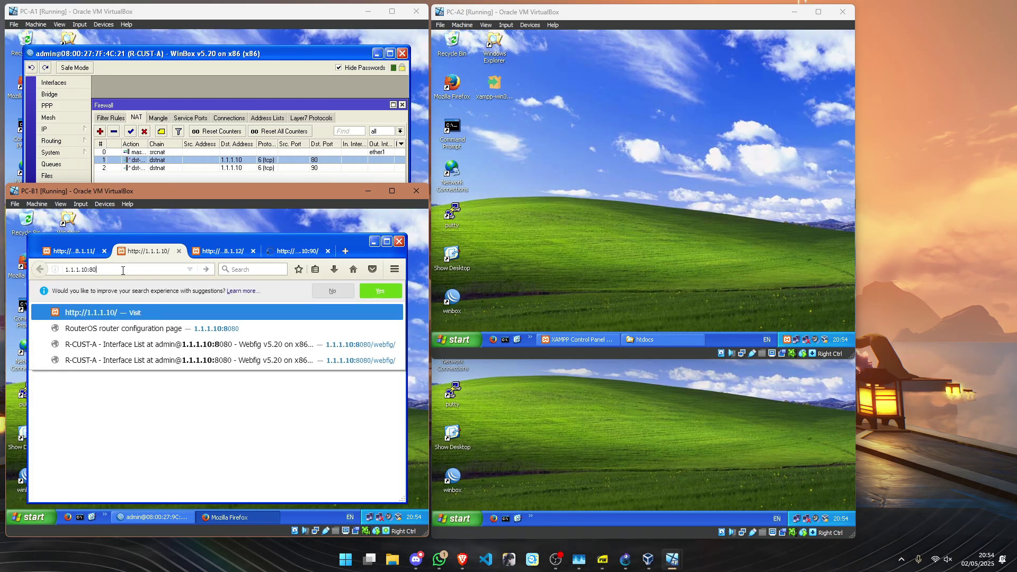
{"action": "key", "text": "Return"}
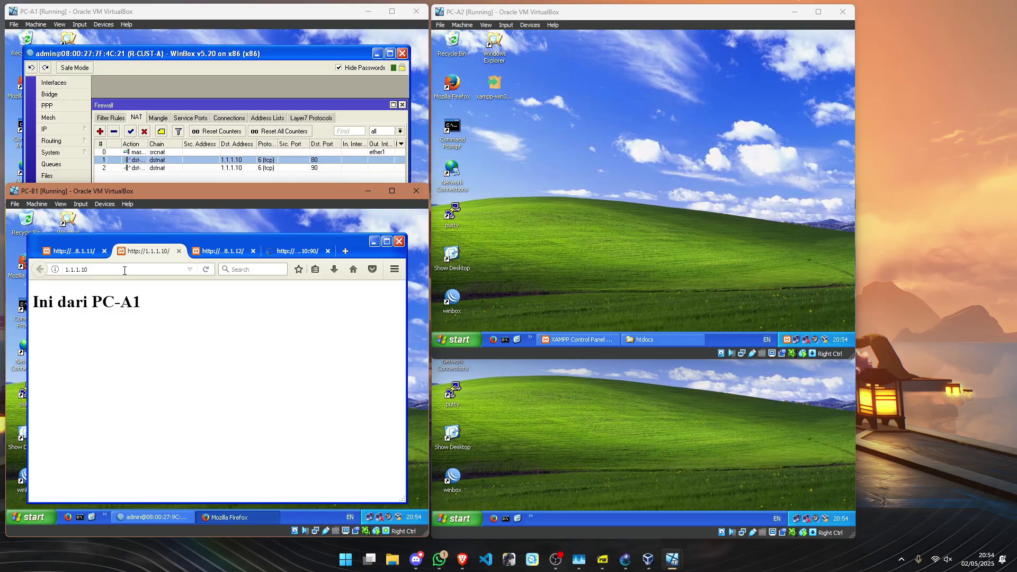
Close the loading 1.1.1.10:90 tab on PC-B1 and open 1.1.1.10:90 in a new Firefox tab.
{"action": "left_click", "coordinate": [289, 251]}
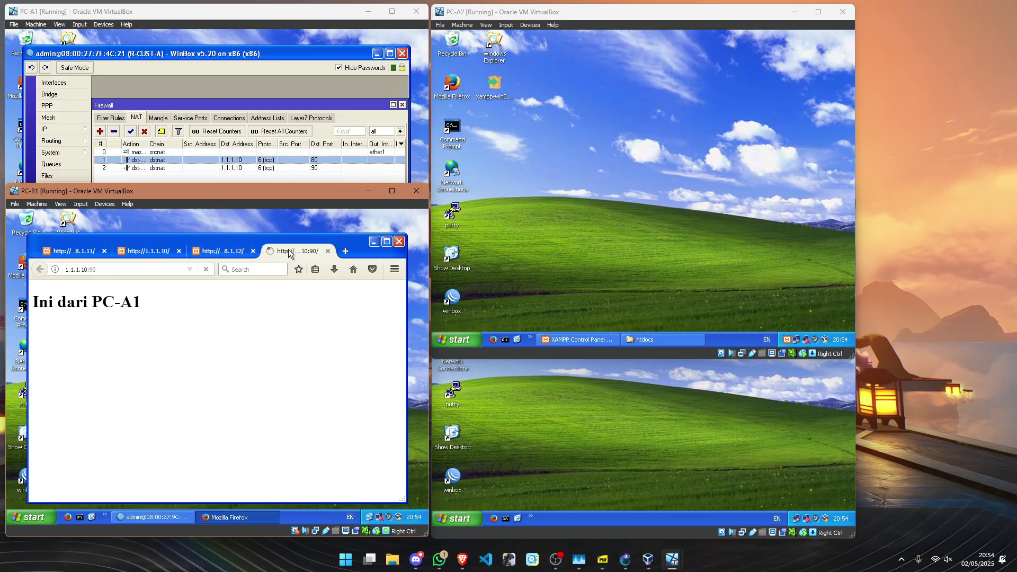
{"action": "left_click", "coordinate": [327, 251]}
{"action": "left_click", "coordinate": [345, 251]}
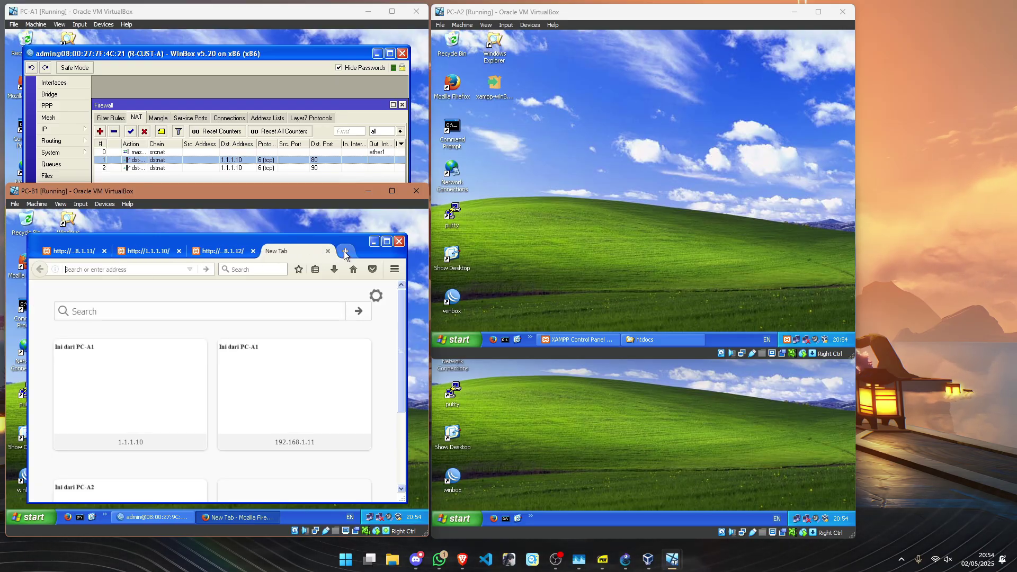
{"action": "type", "text": "19"}
{"action": "key", "text": "BackSpace"}
{"action": "key", "text": "BackSpace"}
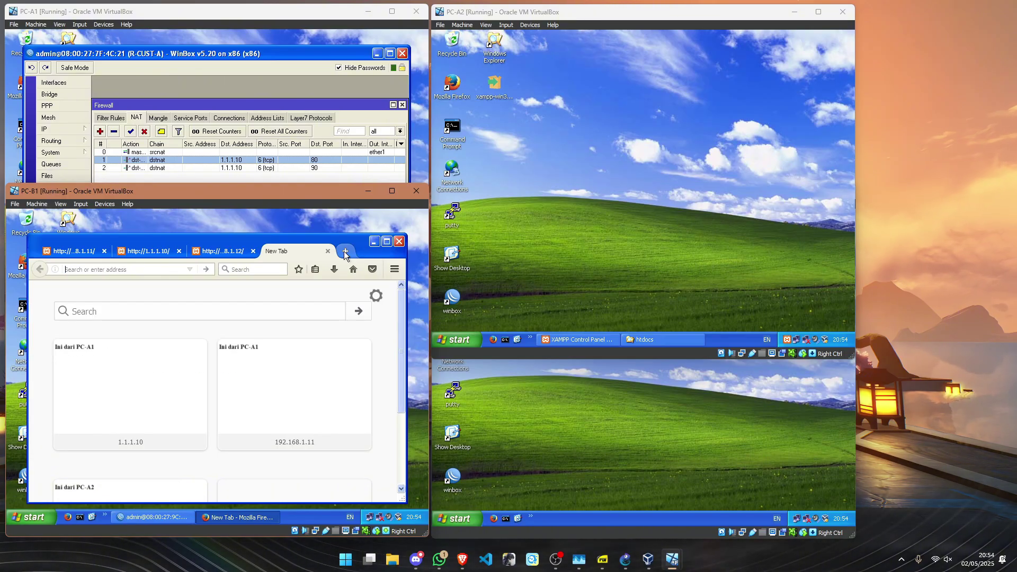
{"action": "type", "text": "1.1.1.1"}
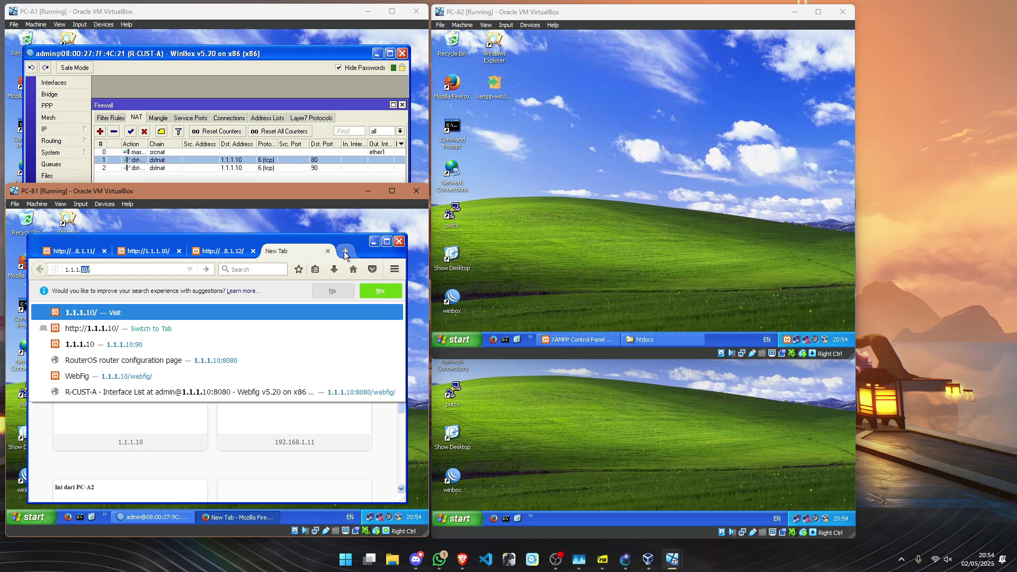
{"action": "type", "text": "0:90"}
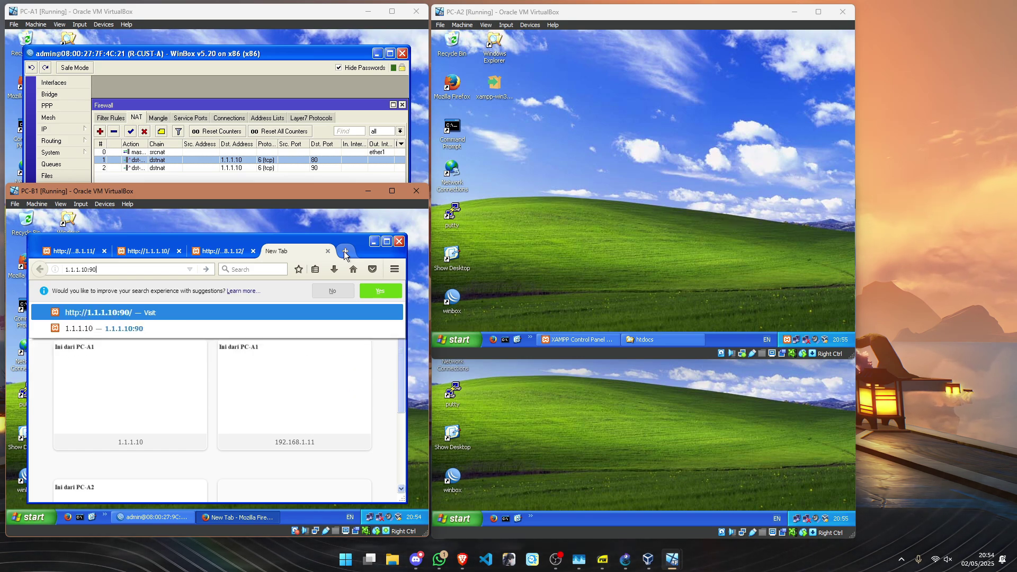
{"action": "key", "text": "Down"}
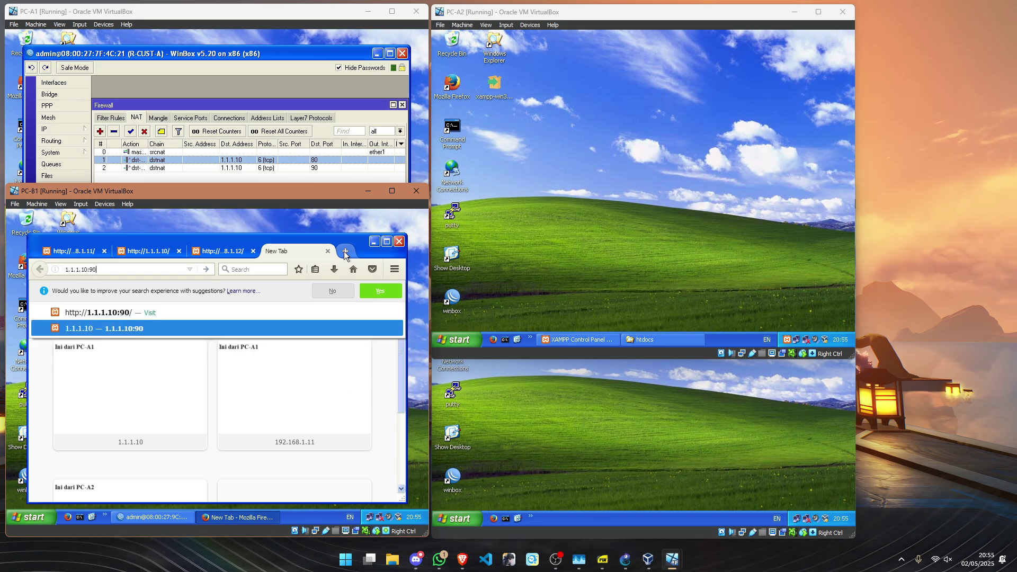
{"action": "key", "text": "Return"}
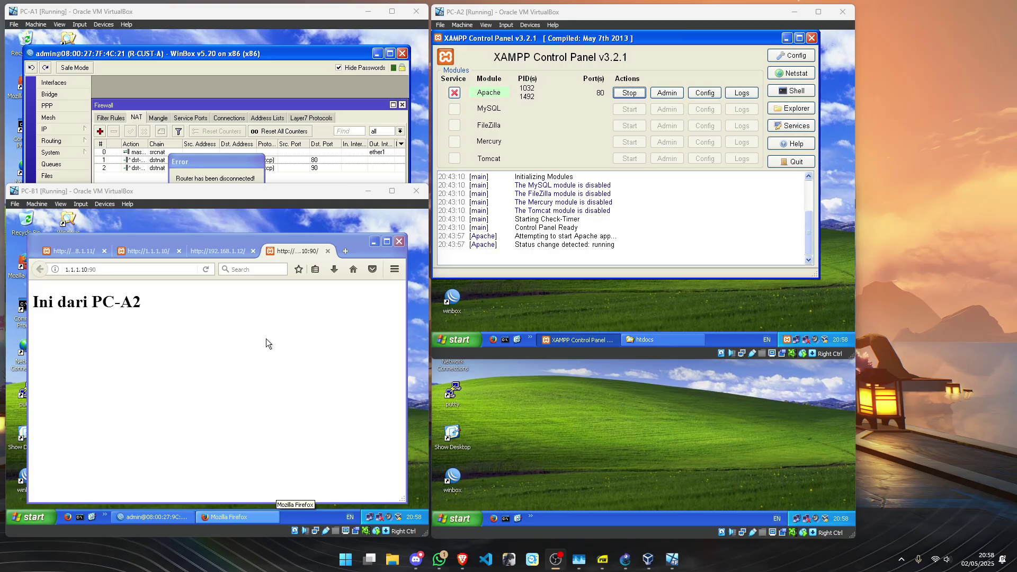
Dismiss the router disconnection error on PC-A1, relaunch WinBox and reconnect to R-CUST-A.
{"action": "left_click", "coordinate": [286, 161]}
{"action": "left_click", "coordinate": [247, 193]}
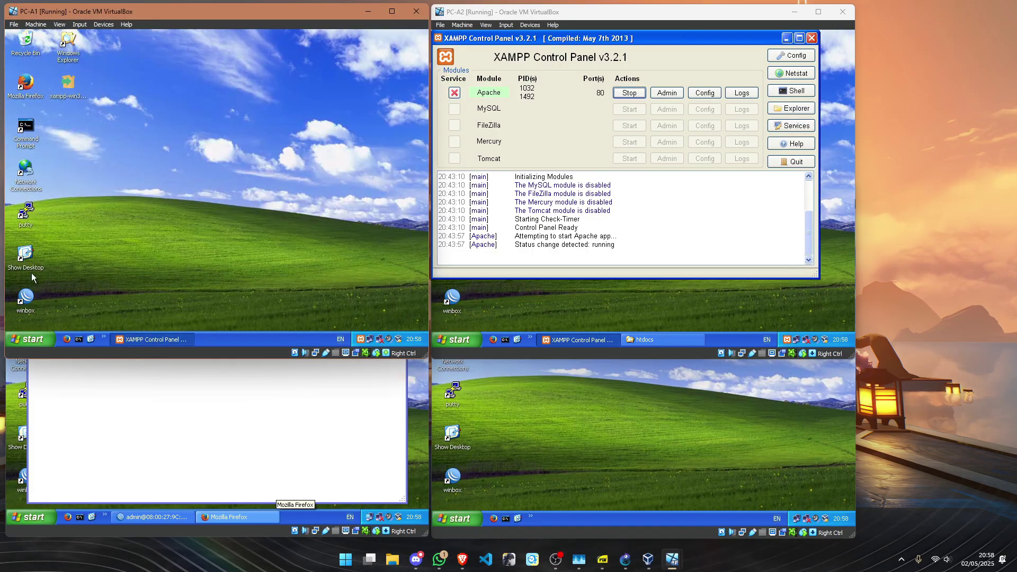
{"action": "double_click", "coordinate": [25, 297]}
{"action": "left_click", "coordinate": [170, 57]}
Compare the 1.1.1.10, 1.1.1.10:90 and 192.168.1.12 pages on PC-B1, and check Firefox's recent history.
{"action": "left_click", "coordinate": [339, 400]}
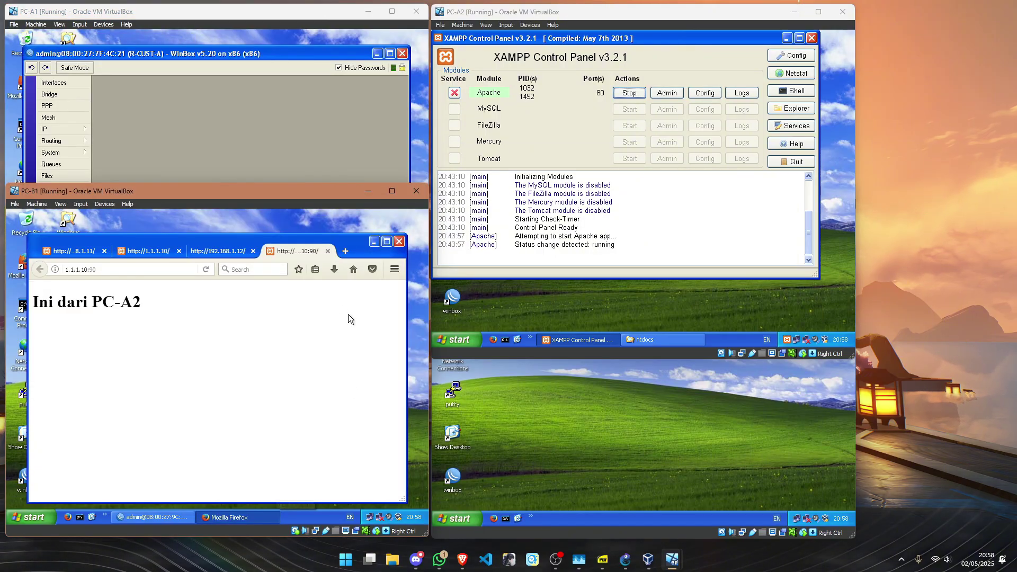
{"action": "left_click", "coordinate": [400, 268]}
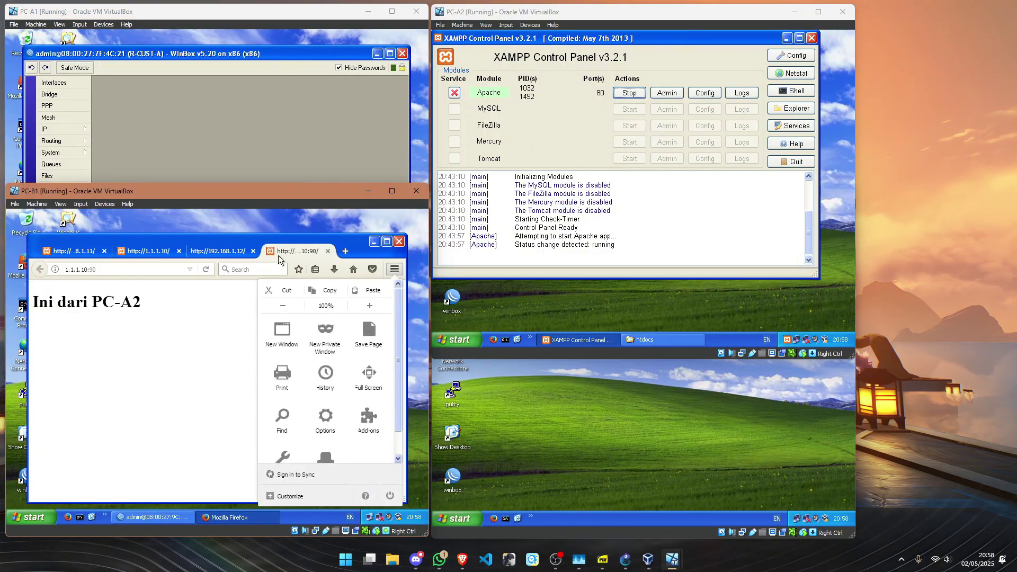
{"action": "left_click", "coordinate": [150, 251]}
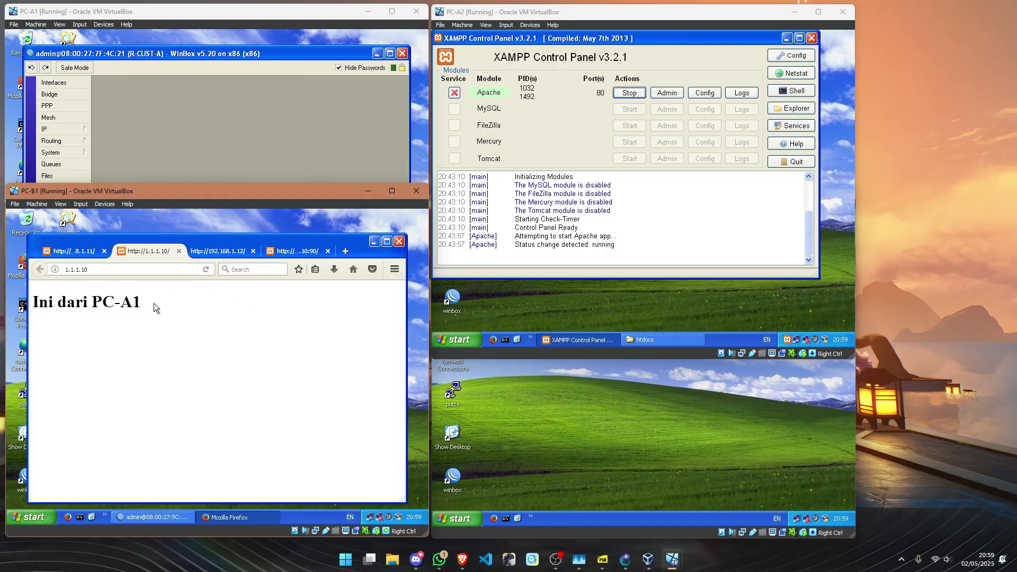
{"action": "left_click", "coordinate": [394, 269]}
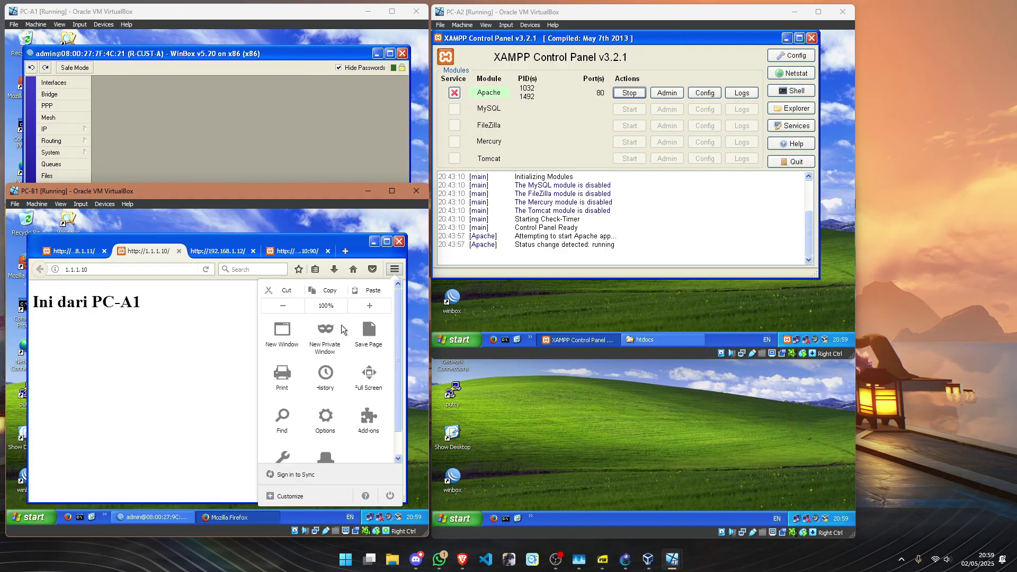
{"action": "left_click", "coordinate": [318, 374]}
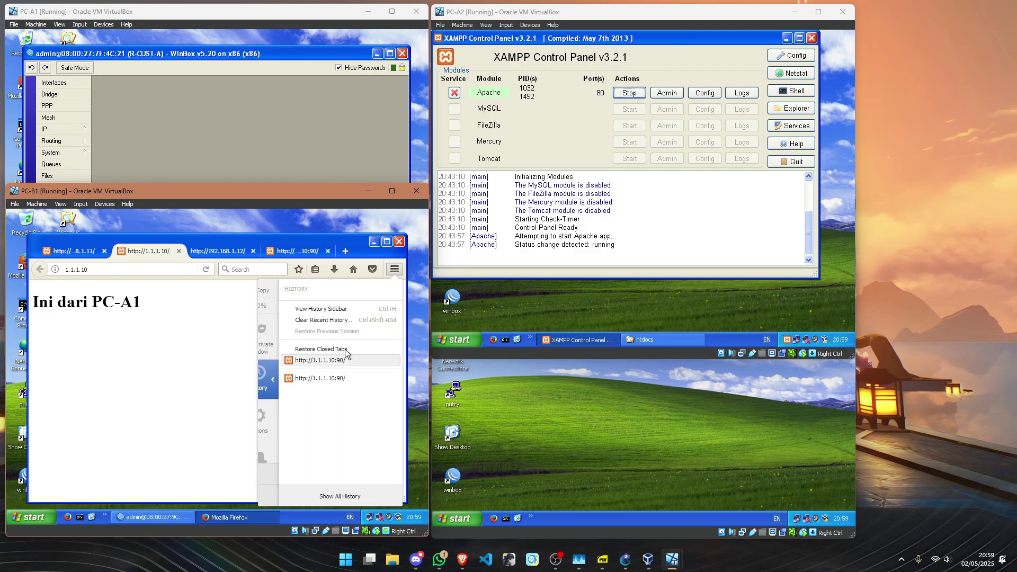
{"action": "left_click", "coordinate": [397, 270]}
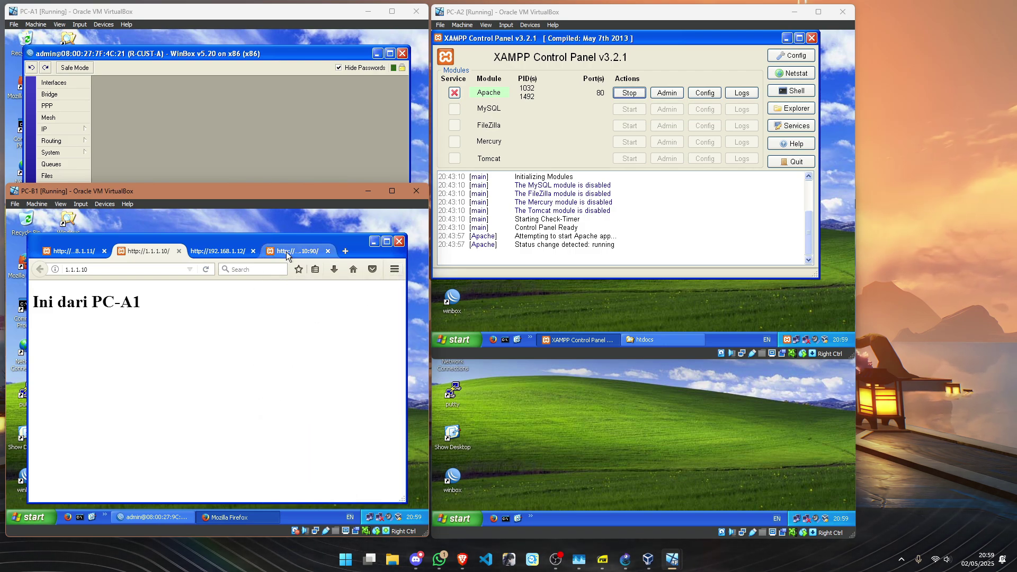
{"action": "left_click", "coordinate": [286, 252]}
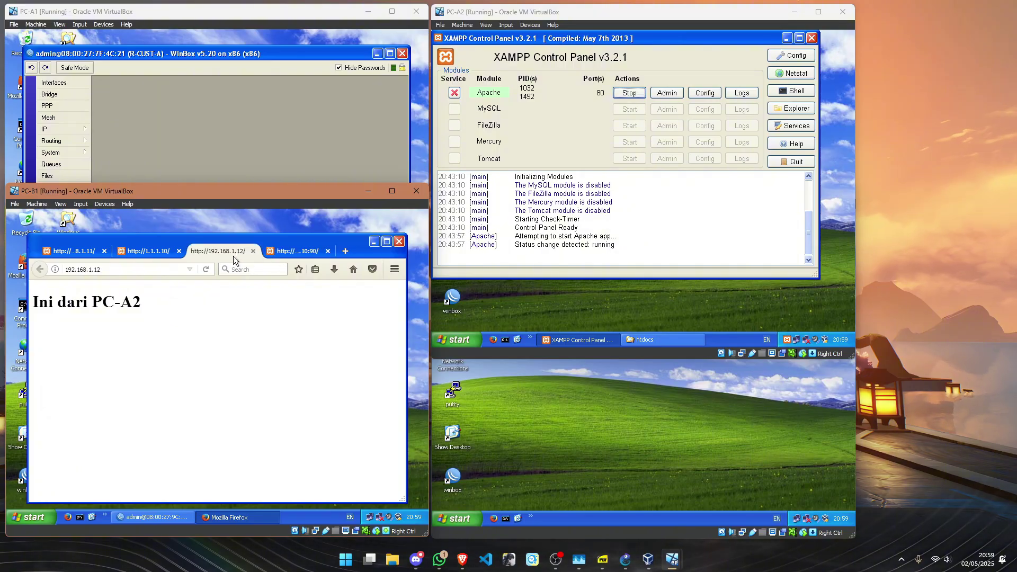